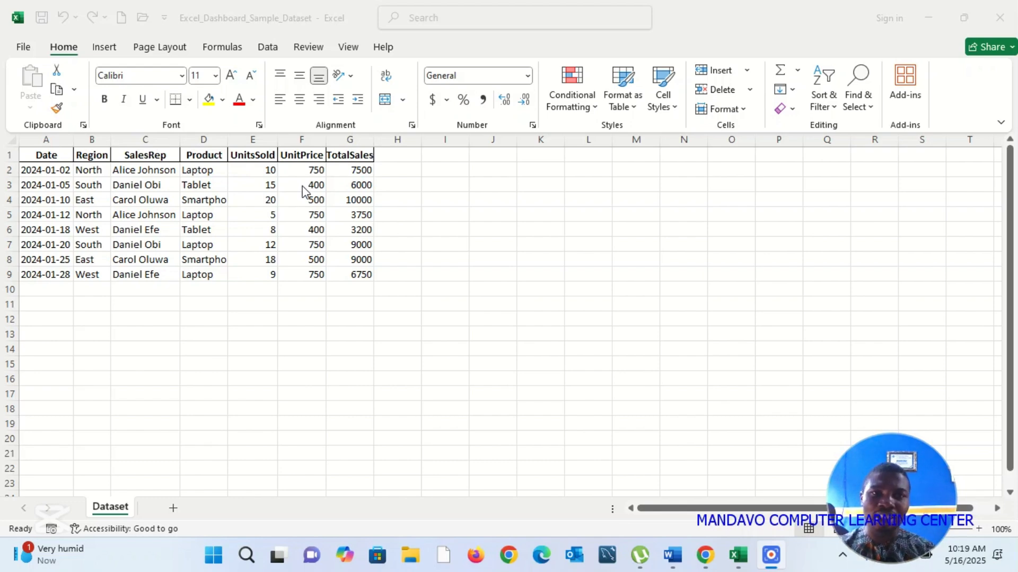
Step: Add filter buttons to the dataset's header row and review the values listed in the Date filter
{"action": "left_click", "coordinate": [271, 48]}
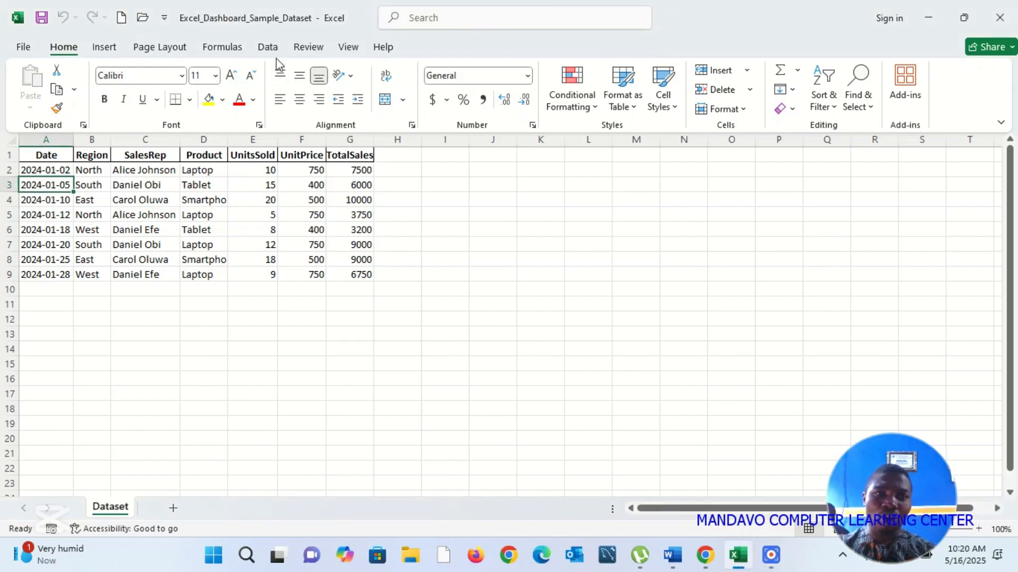
{"action": "left_click", "coordinate": [269, 49]}
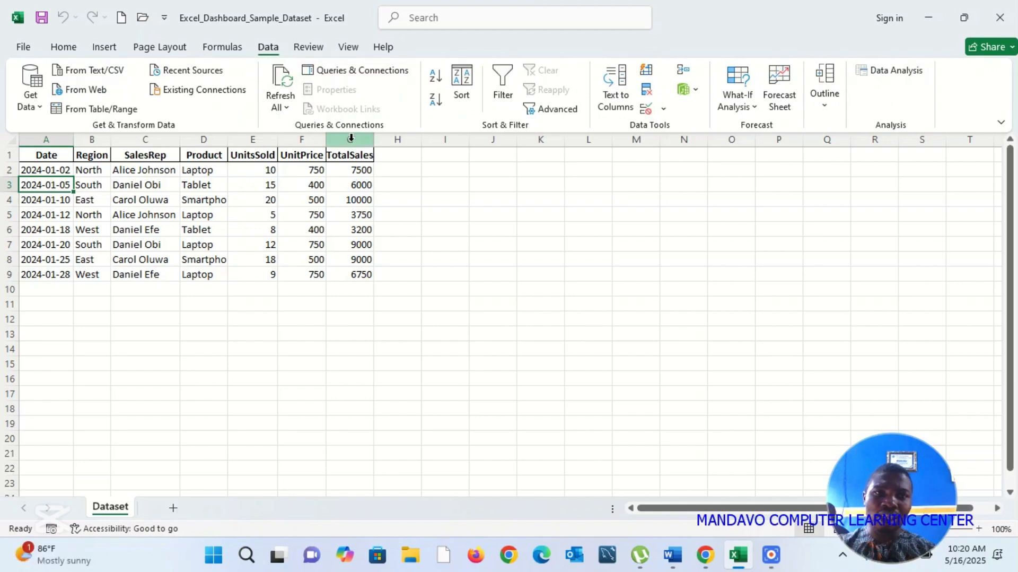
{"action": "left_click", "coordinate": [506, 89]}
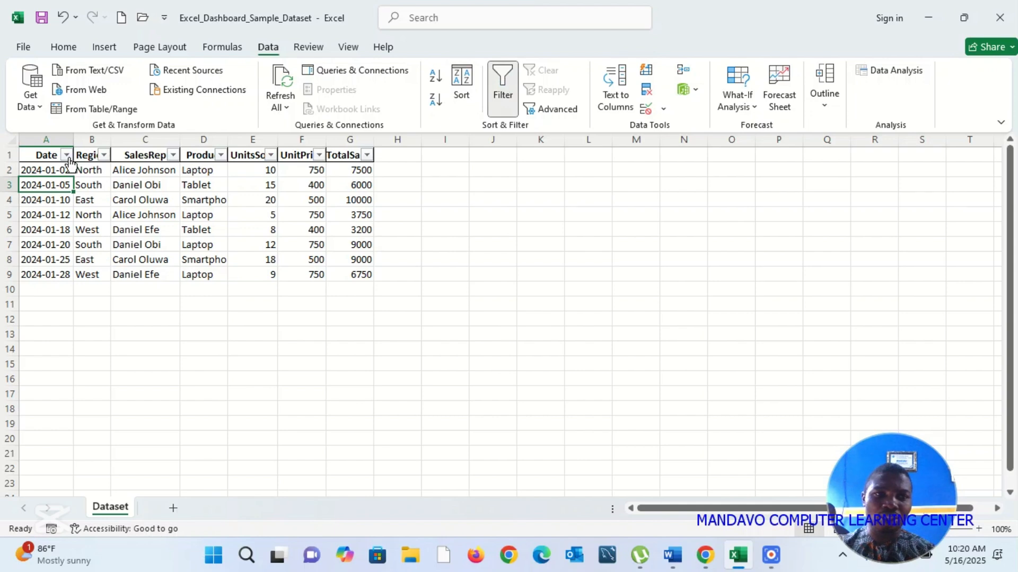
{"action": "left_click", "coordinate": [66, 154]}
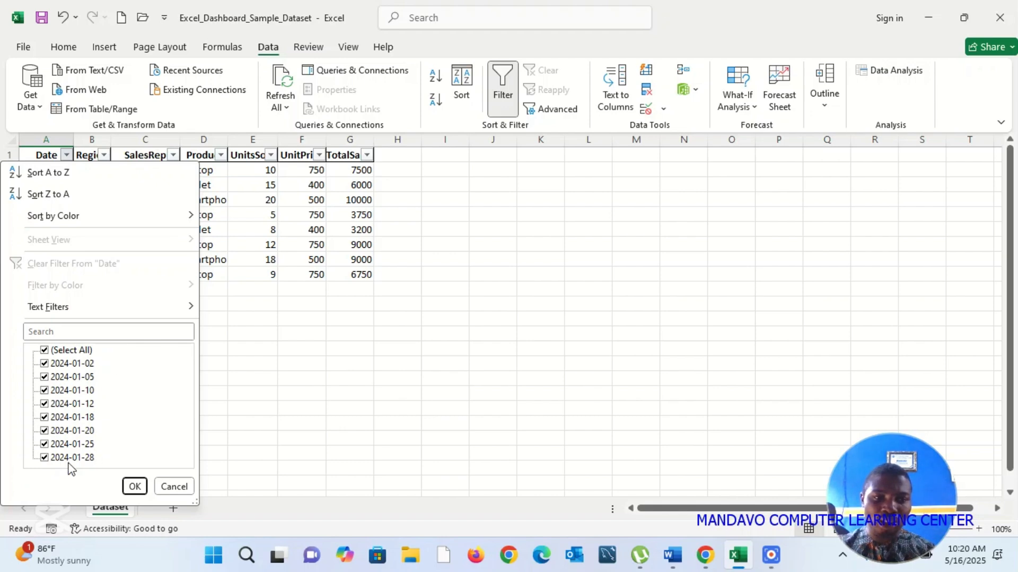
{"action": "left_click", "coordinate": [135, 486]}
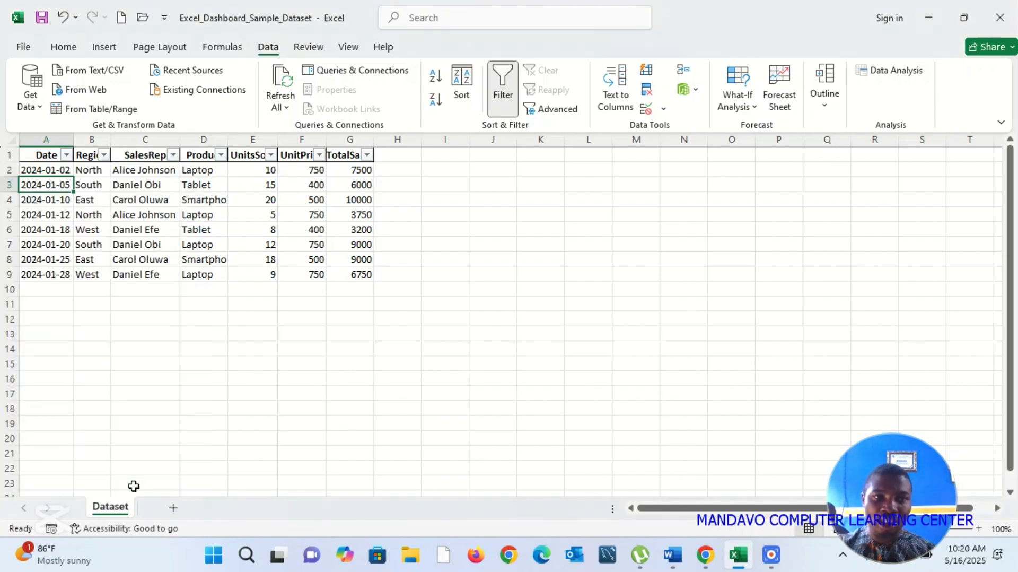
Step: Review the Region filter's values, auto-fit the Region column and slightly widen the SalesRep column
{"action": "left_click", "coordinate": [104, 155]}
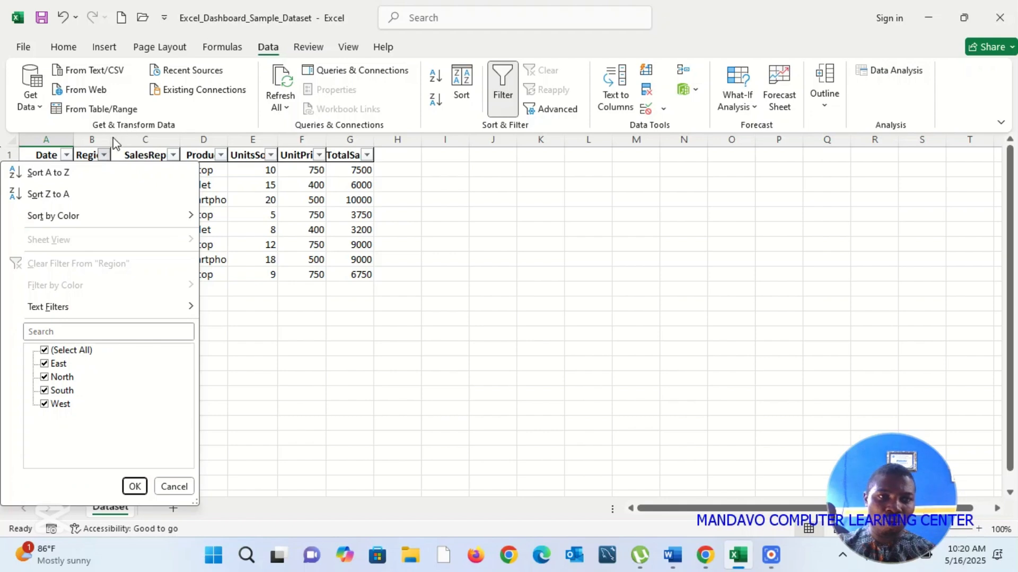
{"action": "left_click", "coordinate": [112, 141]}
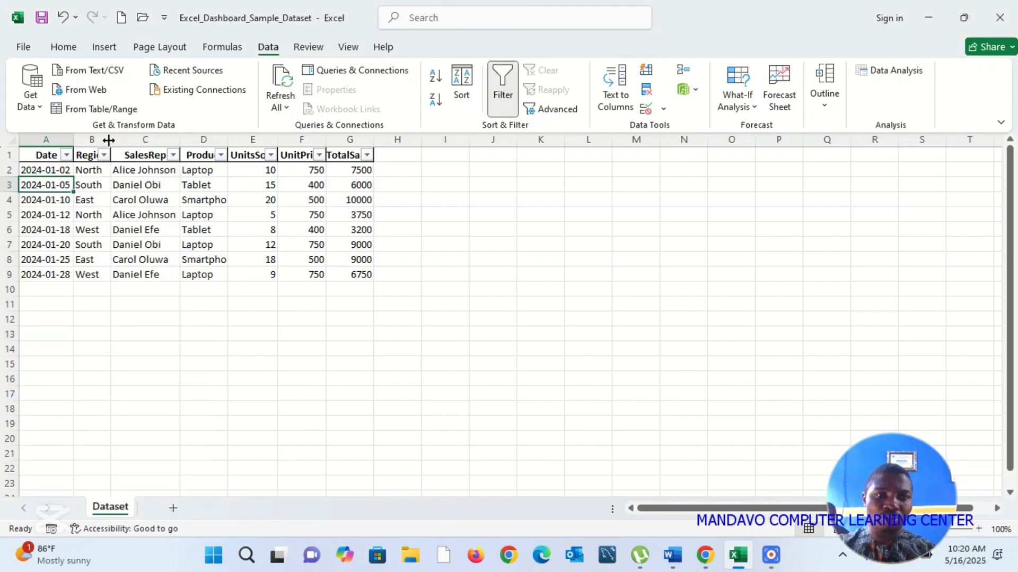
{"action": "double_click", "coordinate": [109, 140]}
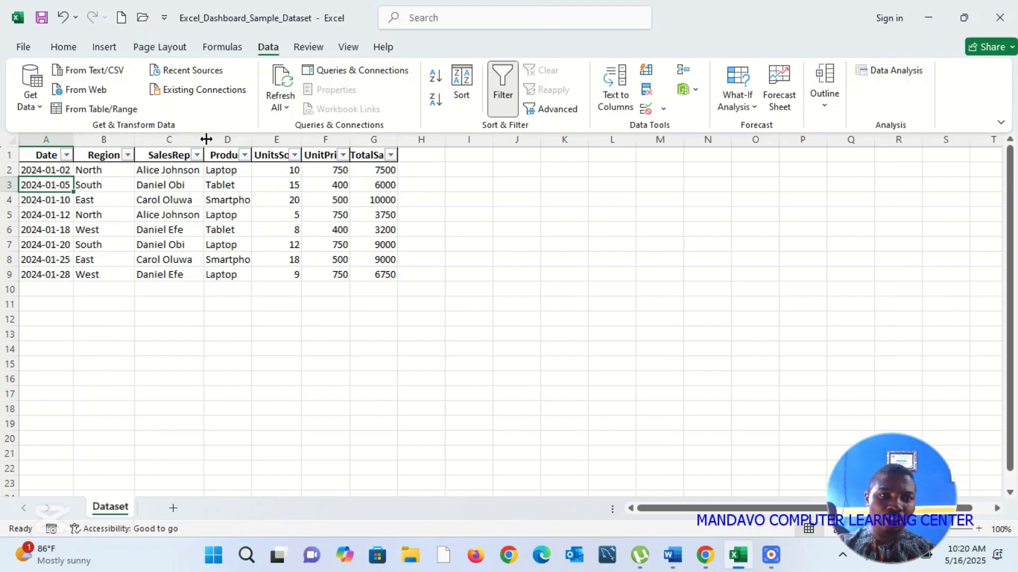
{"action": "left_click_drag", "start_coordinate": [205, 139], "coordinate": [207, 139]}
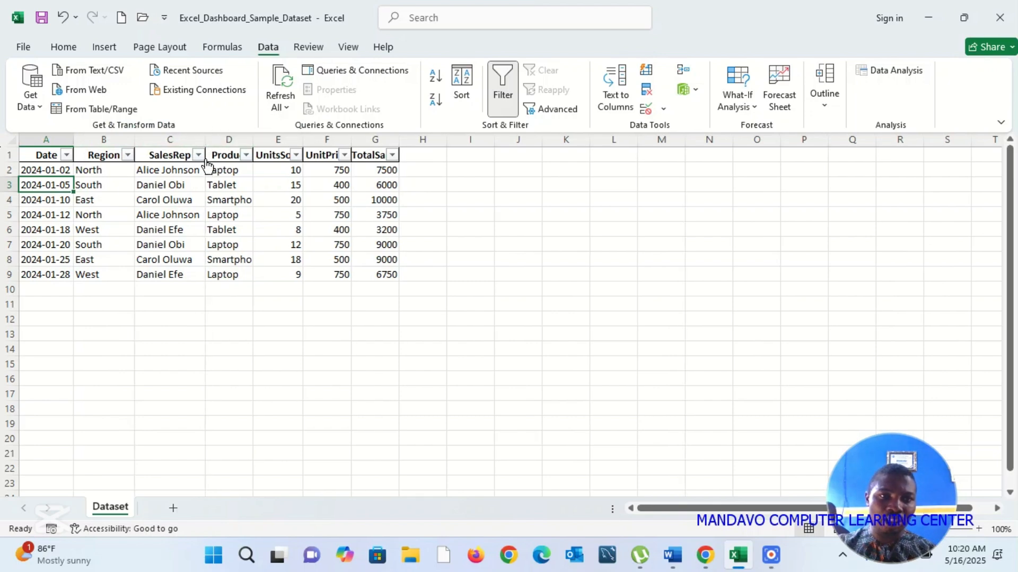
Step: Review the SalesRep filter's values, excluding and re-including one sales representative, and keep all of them selected
{"action": "left_click", "coordinate": [199, 155]}
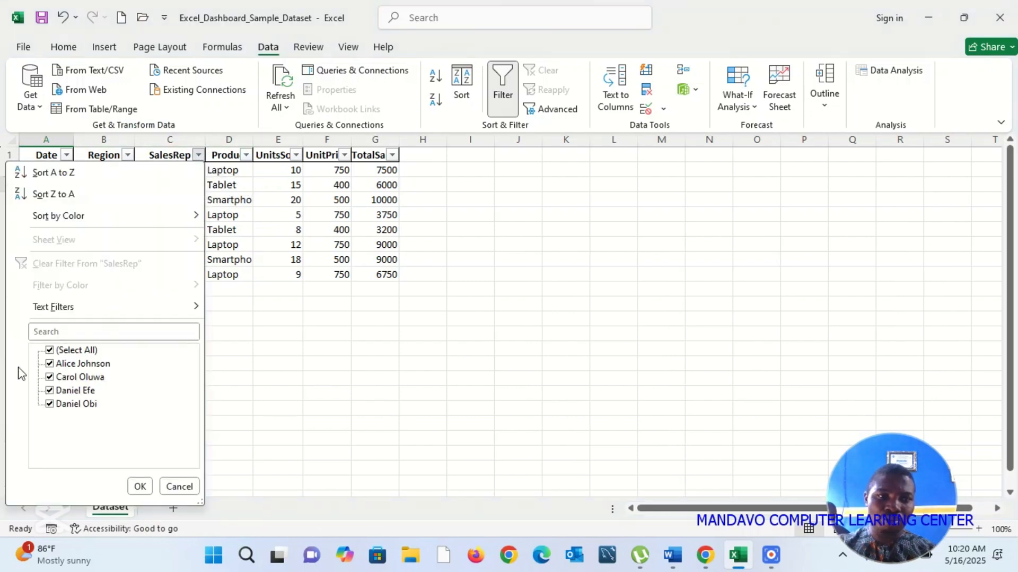
{"action": "left_click", "coordinate": [99, 380]}
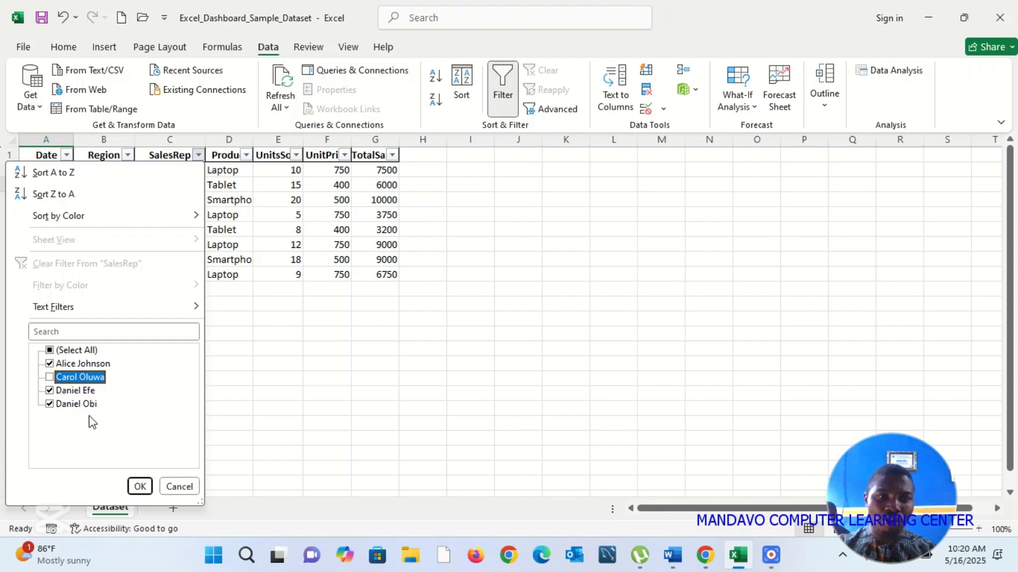
{"action": "left_click", "coordinate": [51, 378]}
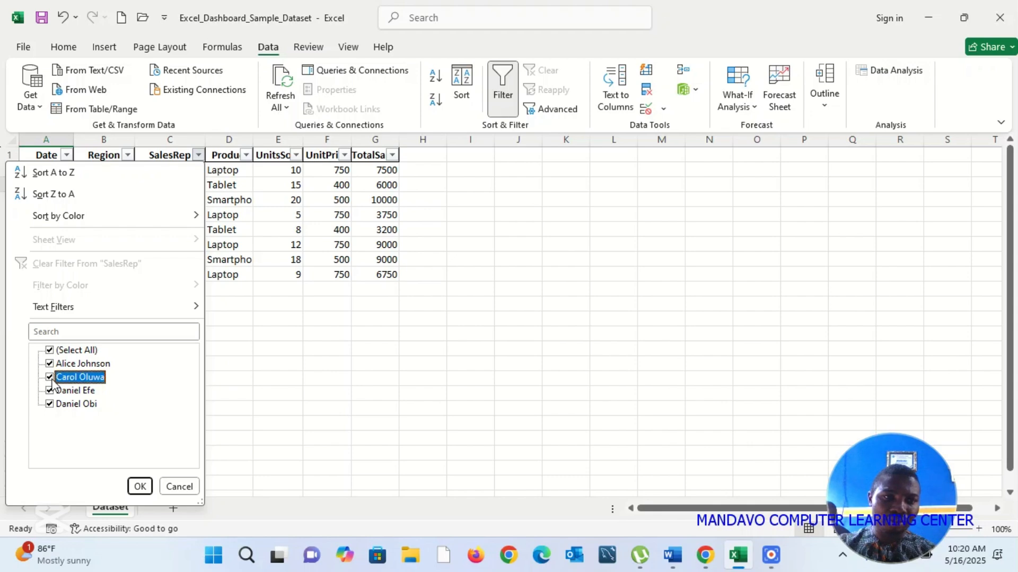
{"action": "left_click", "coordinate": [141, 486]}
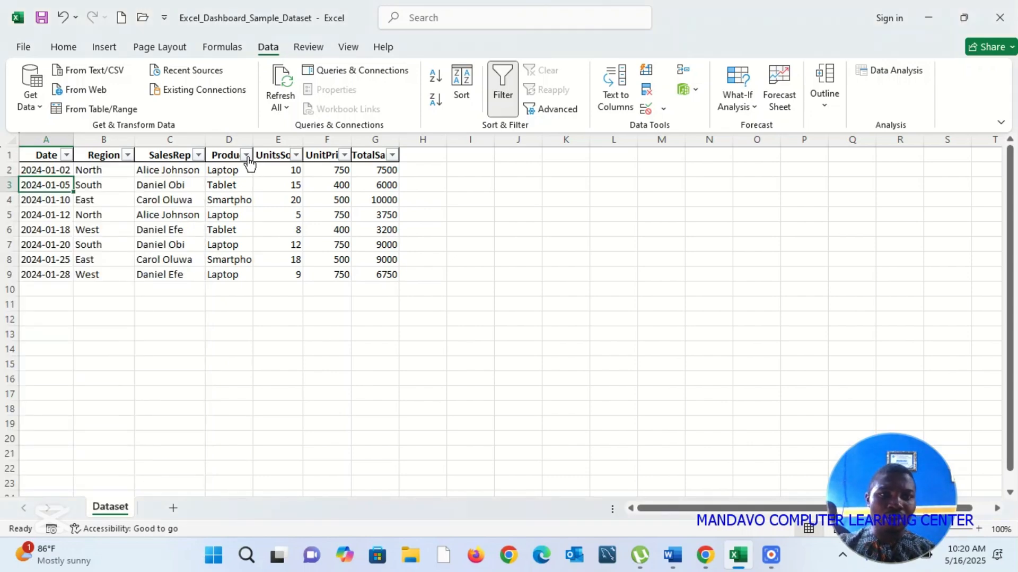
Step: Auto-fit the Product and UnitsSold columns to their contents and review the values in each column's filter
{"action": "double_click", "coordinate": [255, 133]}
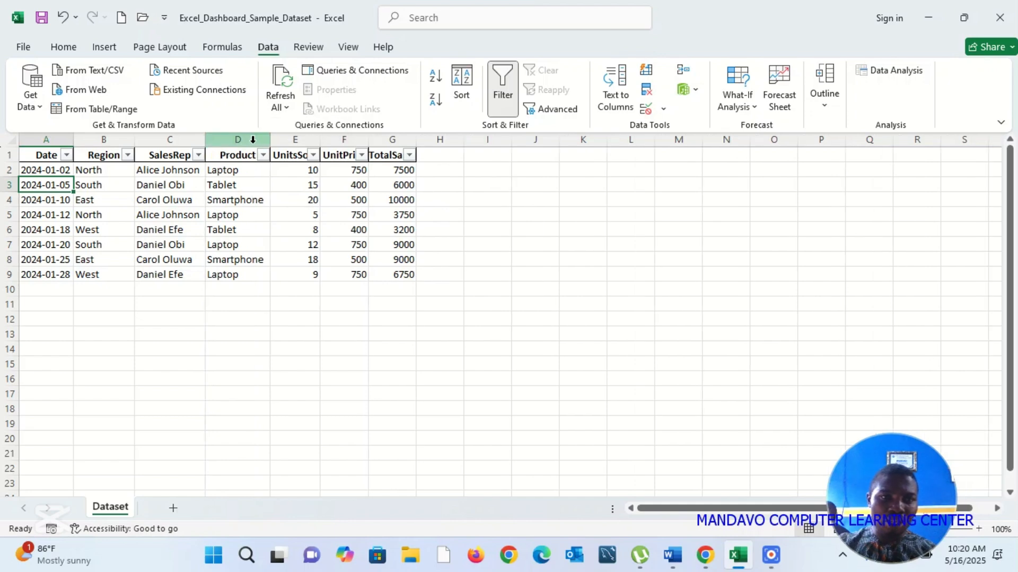
{"action": "left_click", "coordinate": [262, 154]}
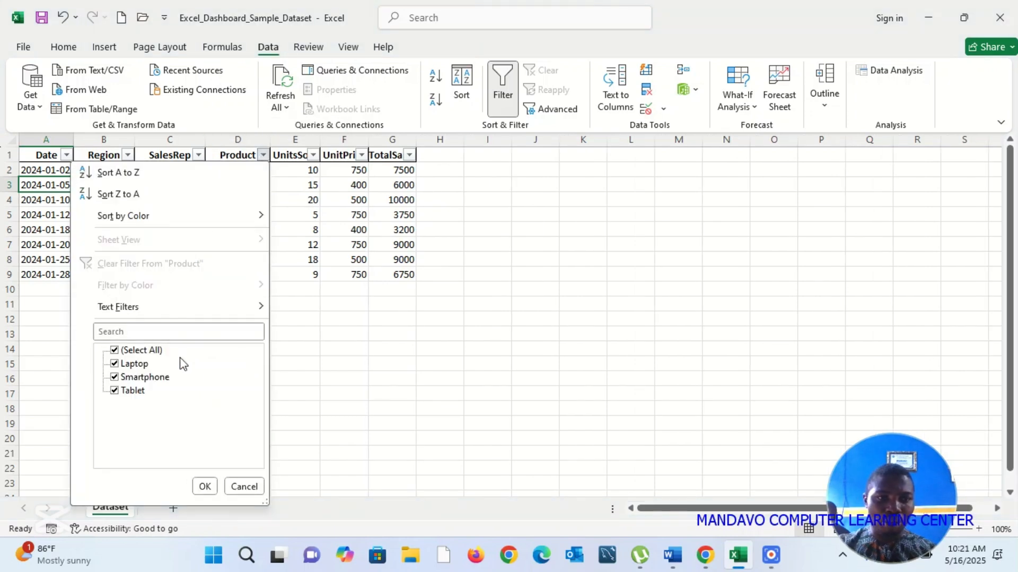
{"action": "left_click", "coordinate": [346, 340]}
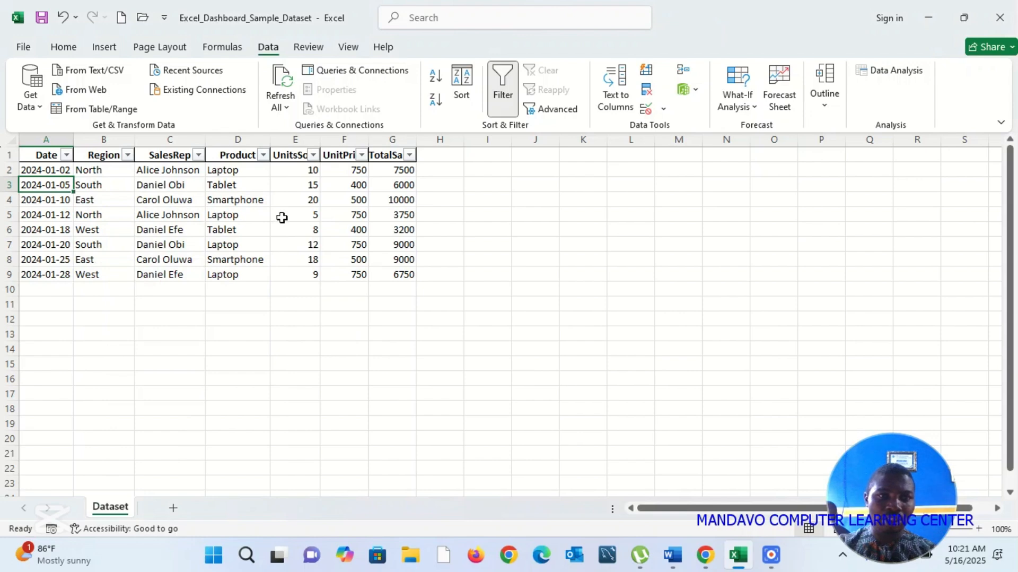
{"action": "double_click", "coordinate": [321, 139]}
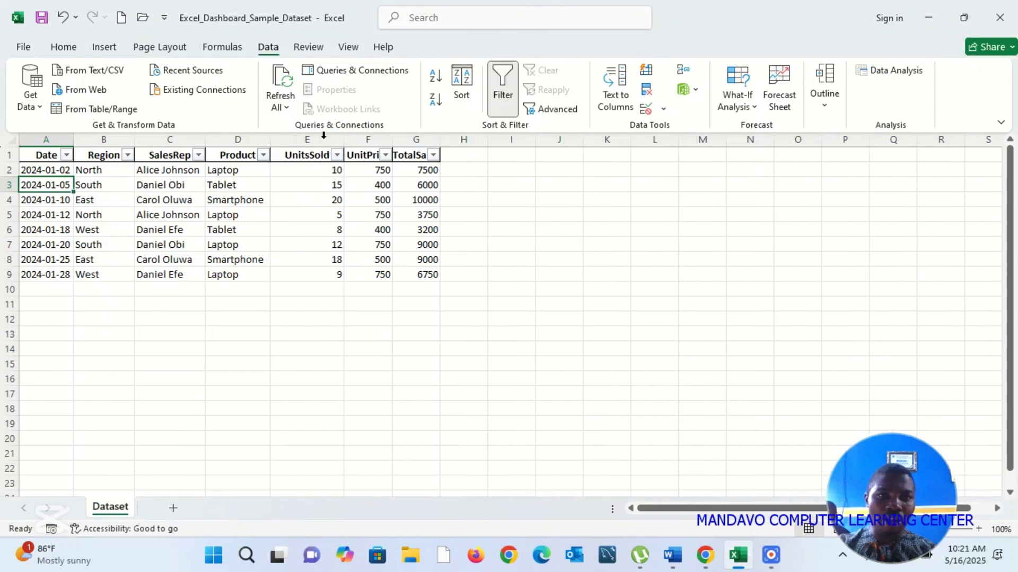
{"action": "left_click", "coordinate": [336, 155]}
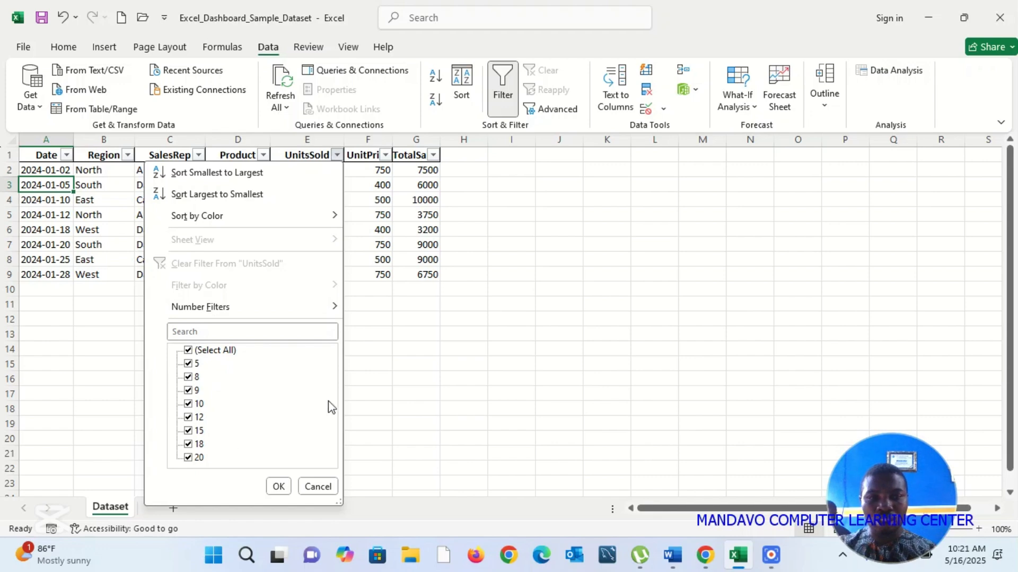
{"action": "left_click", "coordinate": [525, 346]}
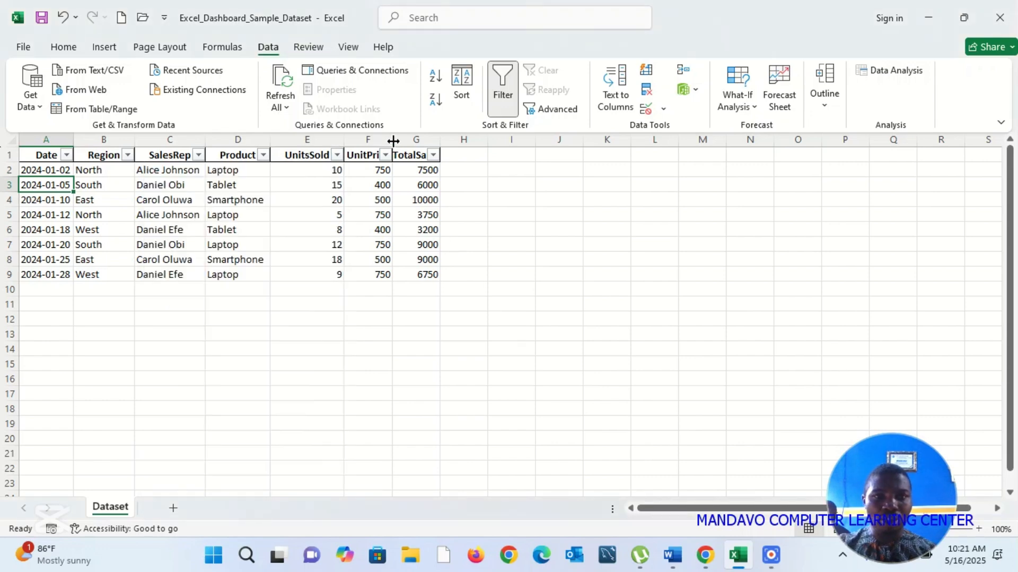
Step: Auto-fit the UnitPrice and TotalSales columns to their contents and review the values in each column's filter
{"action": "double_click", "coordinate": [393, 140]}
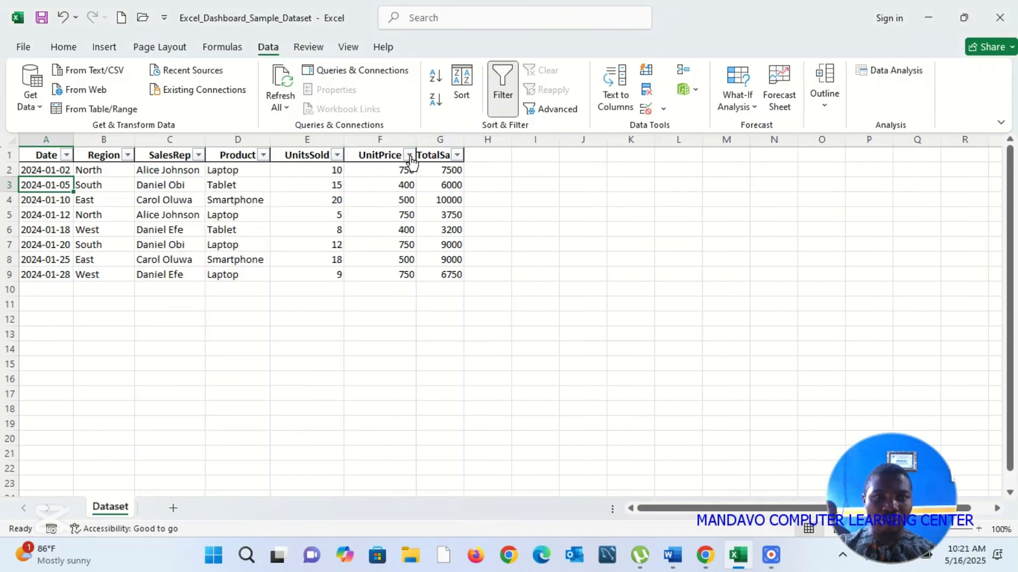
{"action": "left_click", "coordinate": [408, 155]}
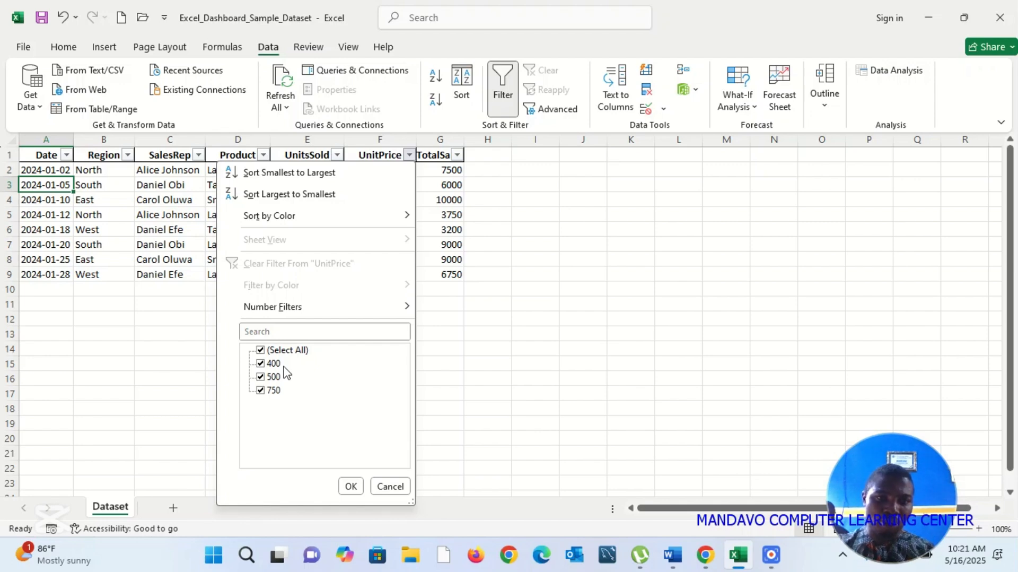
{"action": "left_click", "coordinate": [461, 353]}
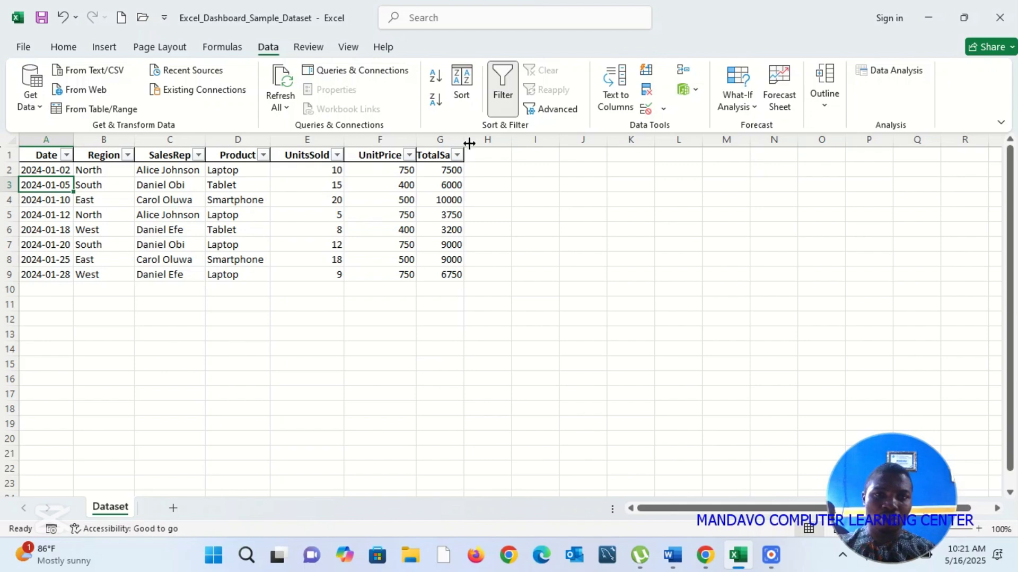
{"action": "double_click", "coordinate": [464, 139]}
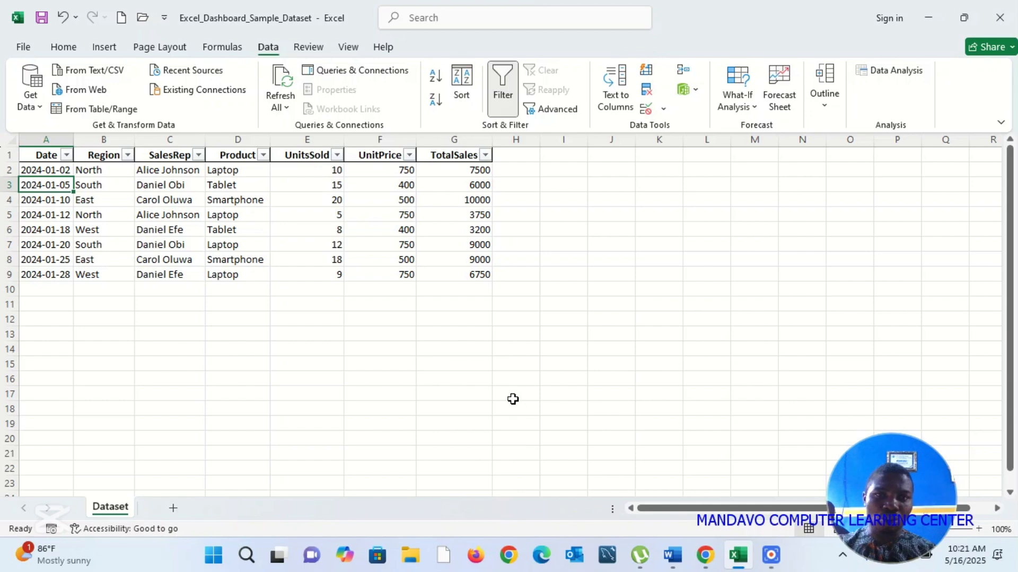
{"action": "left_click", "coordinate": [481, 168]}
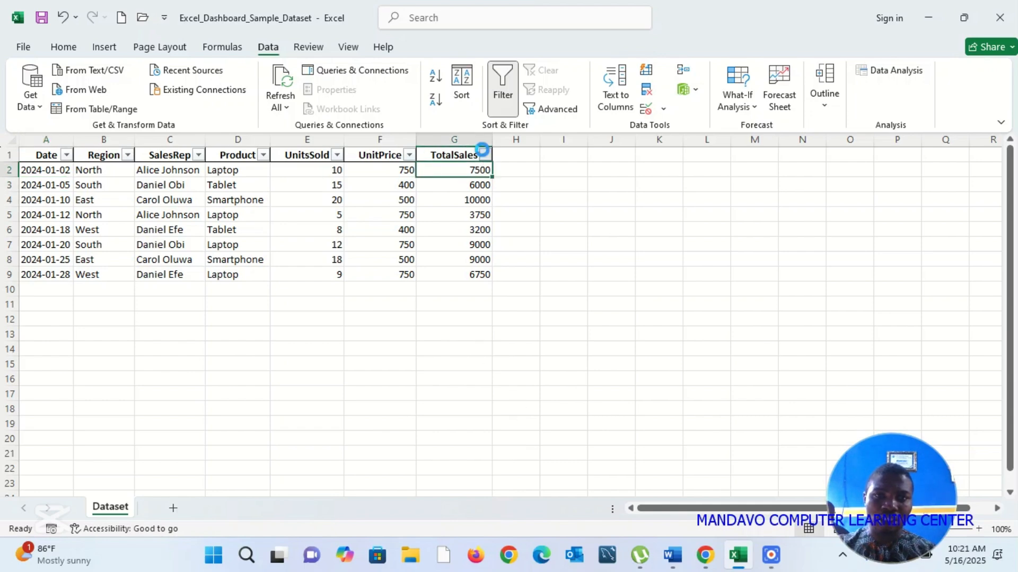
{"action": "left_click", "coordinate": [485, 154]}
{"action": "mouse_move", "coordinate": [378, 313]}
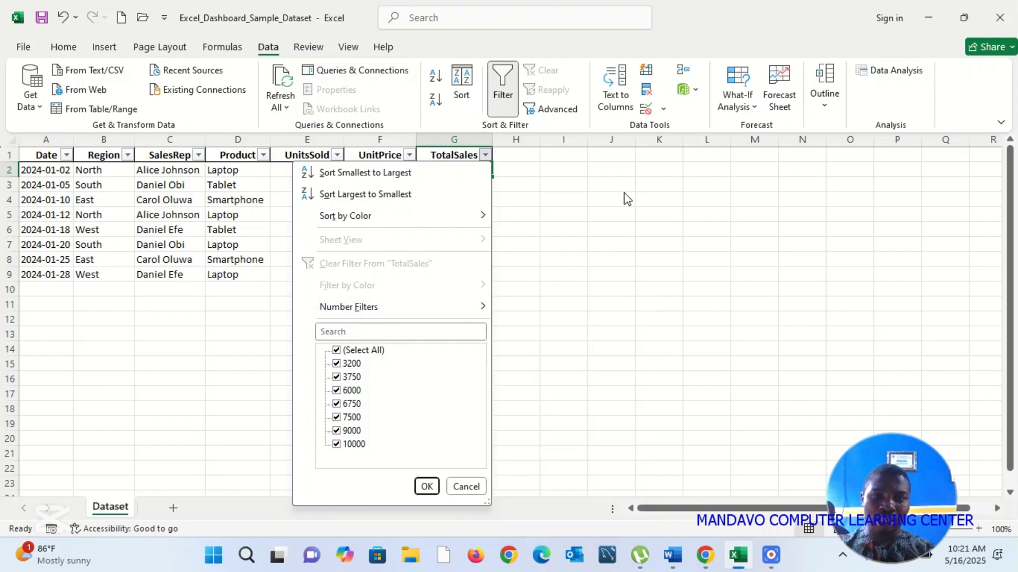
{"action": "left_click", "coordinate": [566, 271]}
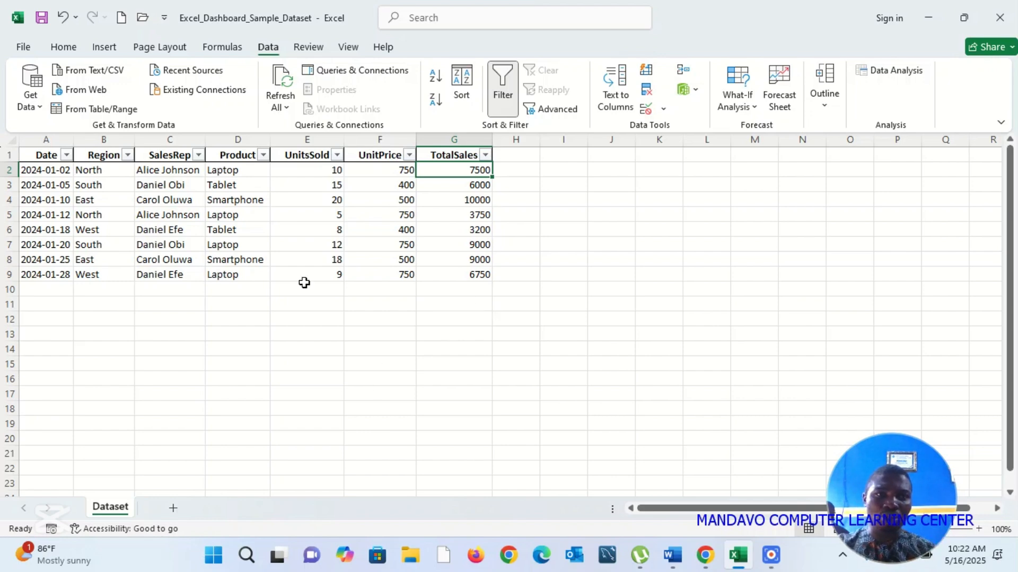
{"action": "left_click", "coordinate": [117, 47]}
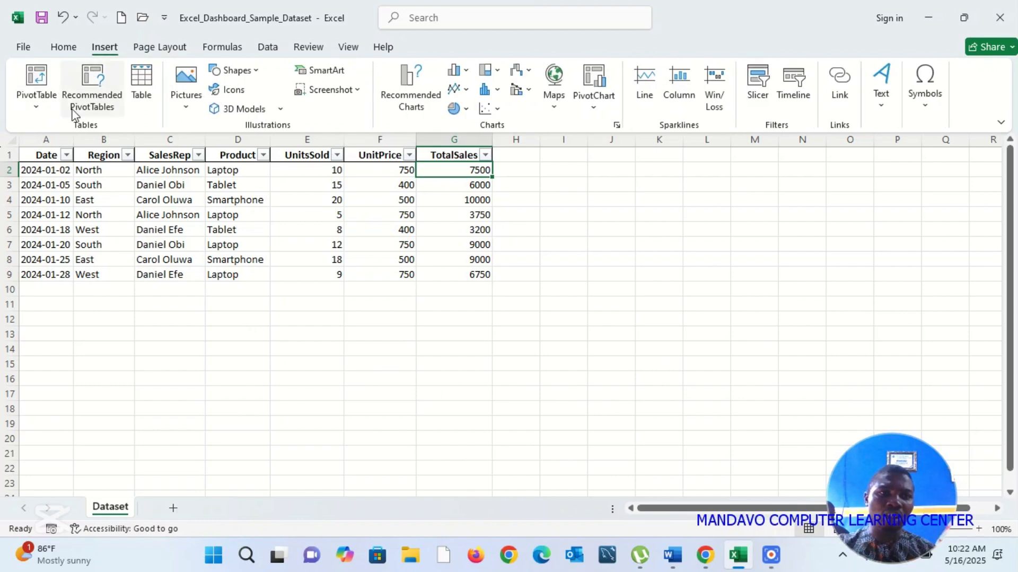
{"action": "left_click", "coordinate": [36, 77]}
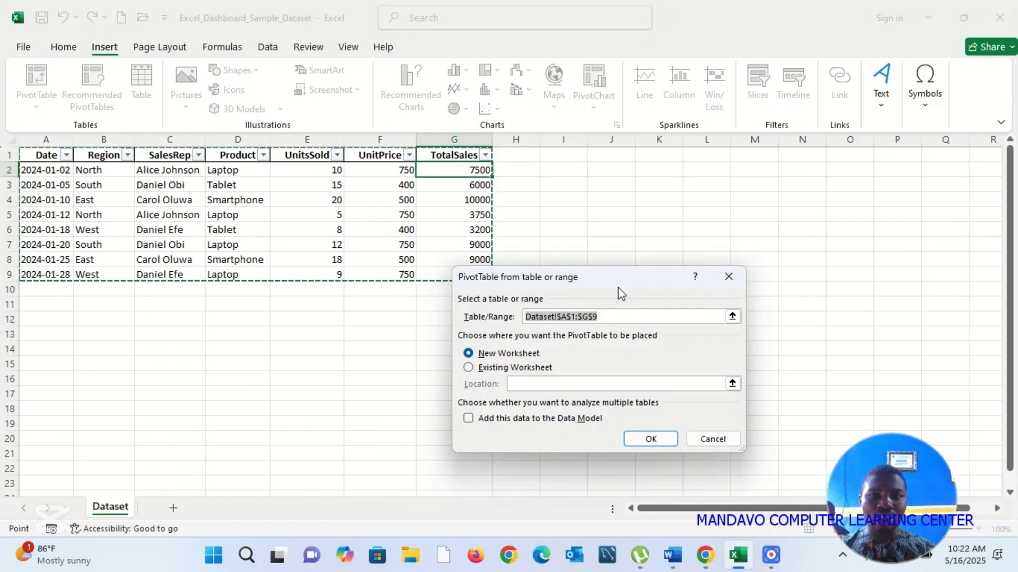
{"action": "left_click", "coordinate": [710, 440]}
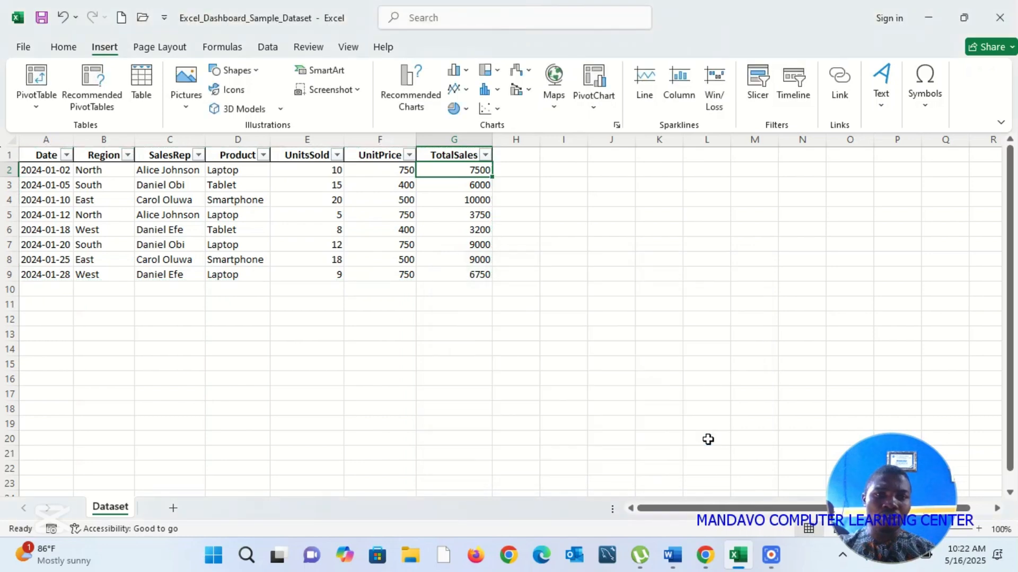
Step: Remove the filter buttons from the dataset's header row
{"action": "left_click", "coordinate": [268, 49]}
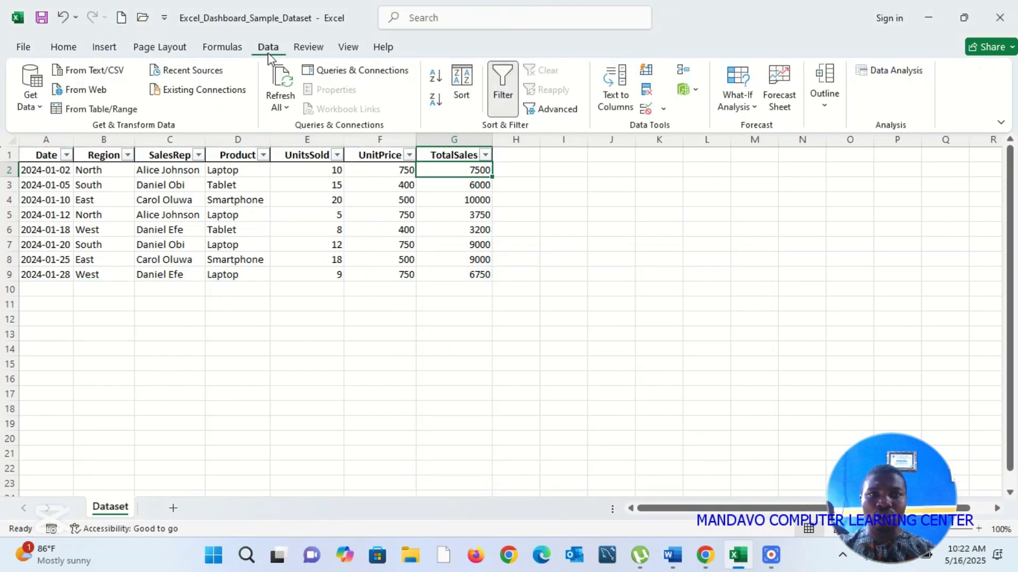
{"action": "left_click", "coordinate": [503, 99]}
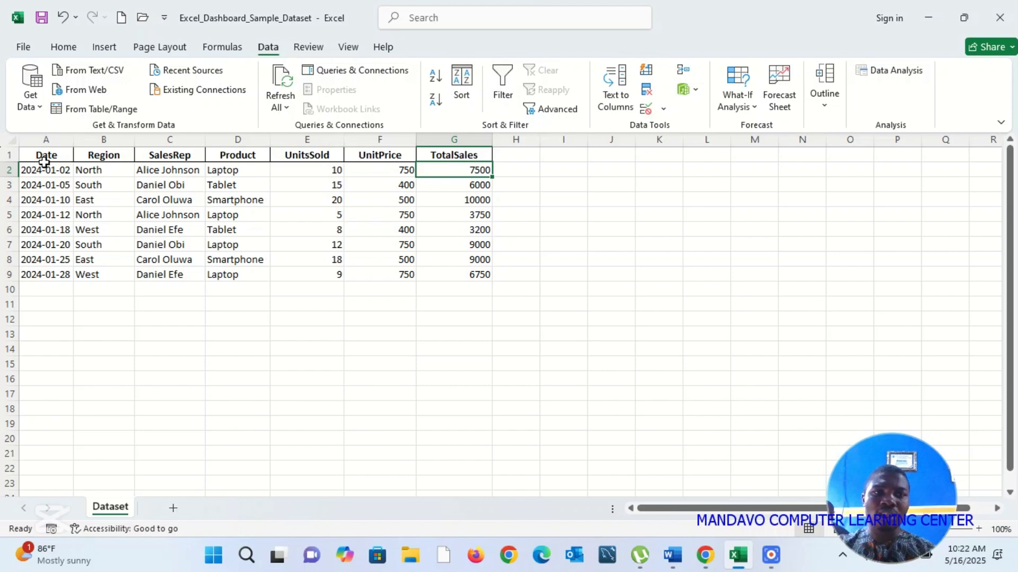
Step: Create a PivotTable from Dataset!$A$1:$G$9 on a new worksheet, with the data added to the Data Model
{"action": "left_click", "coordinate": [46, 167]}
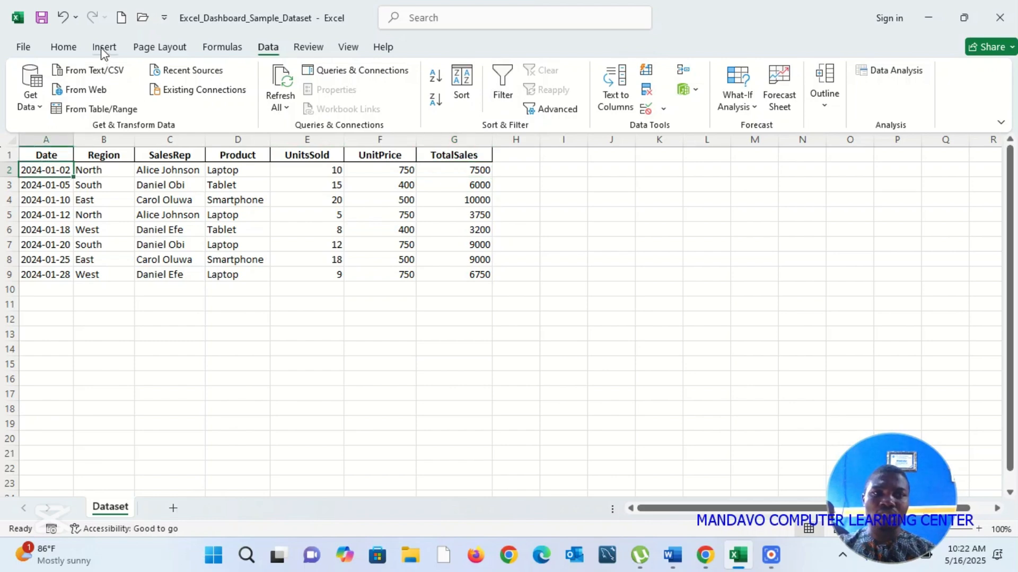
{"action": "left_click", "coordinate": [103, 48]}
{"action": "left_click", "coordinate": [44, 77]}
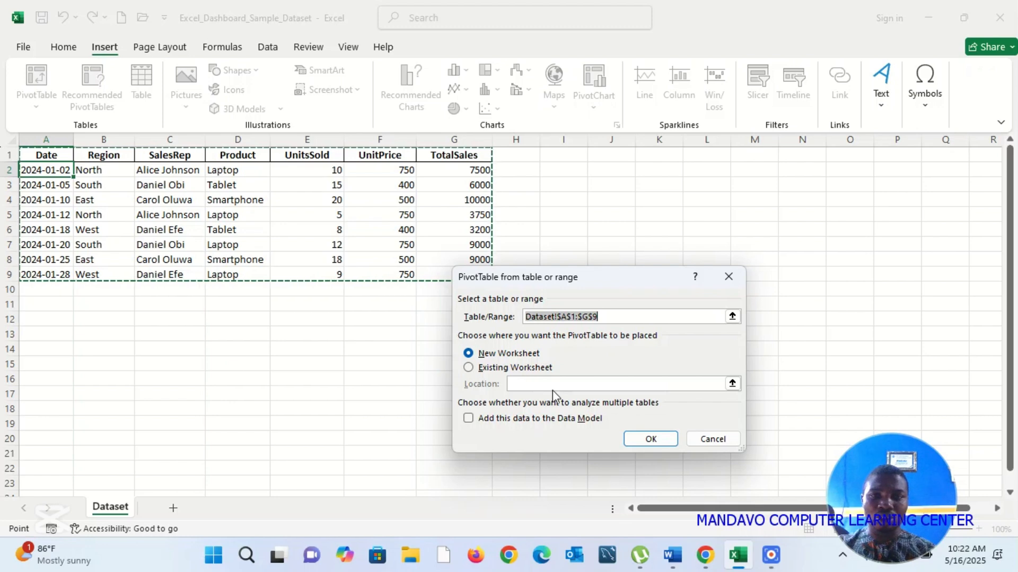
{"action": "left_click", "coordinate": [467, 418]}
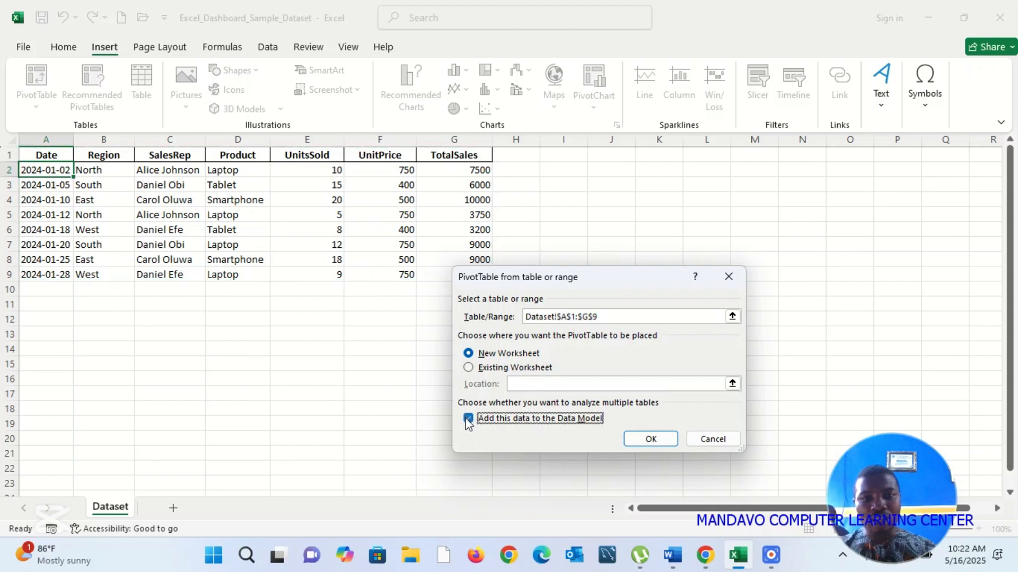
{"action": "left_click", "coordinate": [650, 440]}
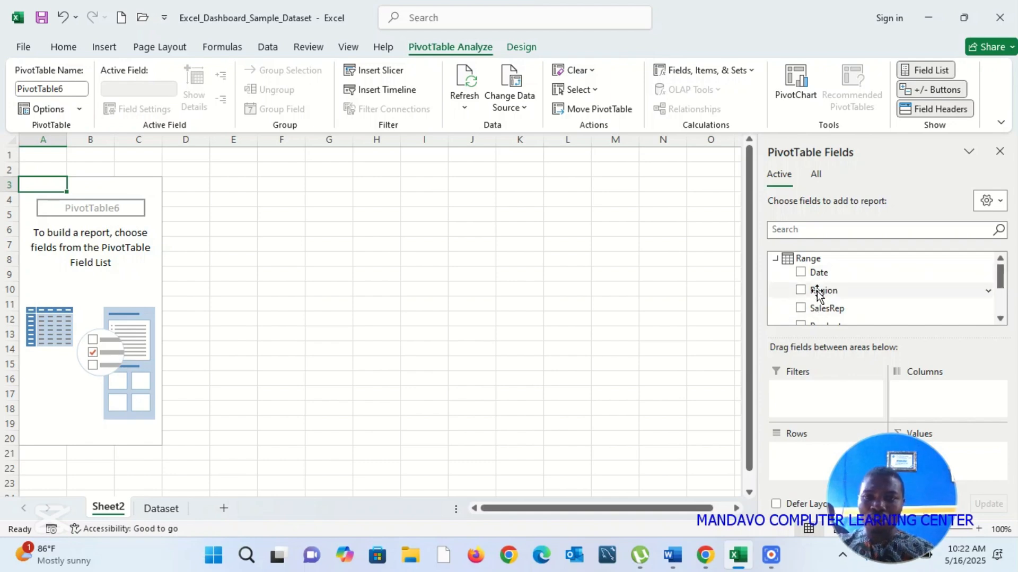
Step: Build the PivotTable with Region as the rows and the sum of TotalSales as the values
{"action": "left_click_drag", "start_coordinate": [818, 290], "coordinate": [791, 467]}
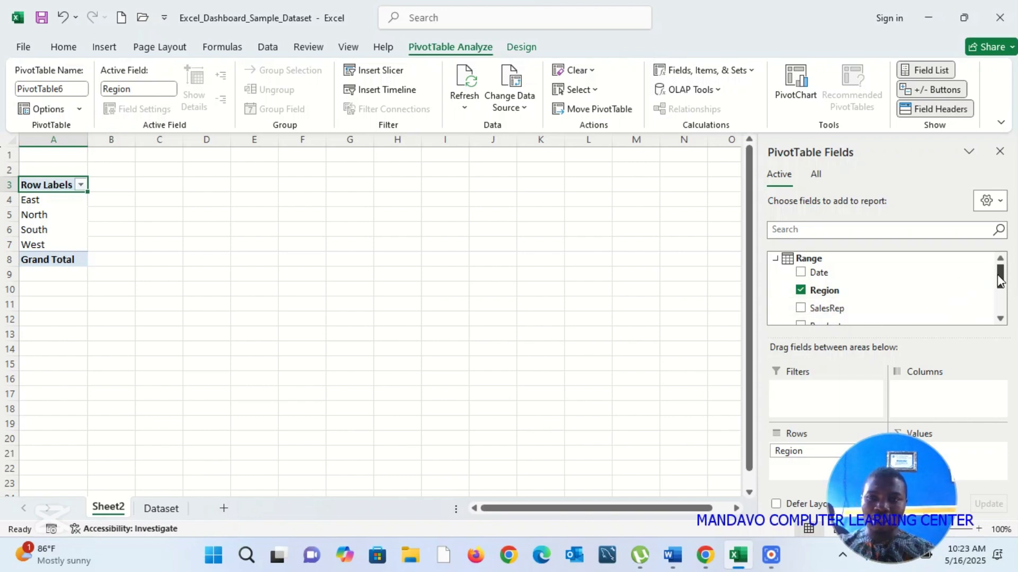
{"action": "left_click_drag", "start_coordinate": [1000, 279], "coordinate": [1001, 307]}
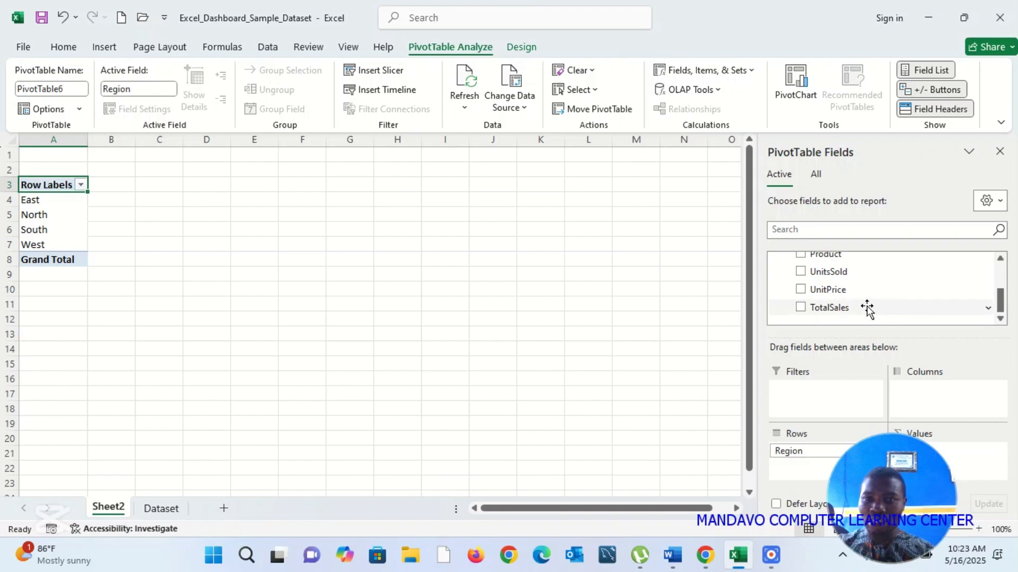
{"action": "left_click_drag", "start_coordinate": [1000, 411], "coordinate": [970, 461]}
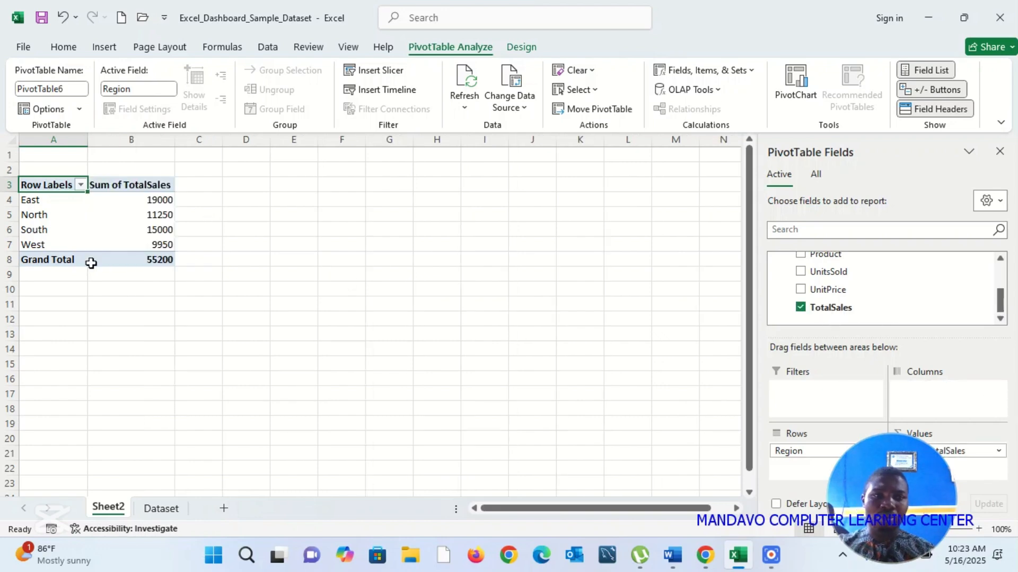
{"action": "mouse_move", "coordinate": [105, 221]}
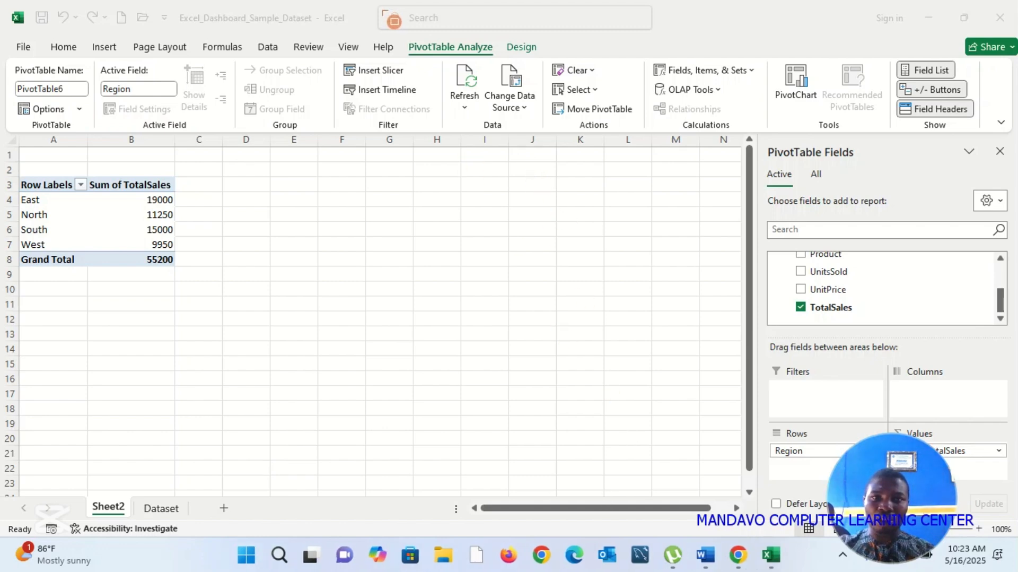
{"action": "mouse_move", "coordinate": [393, 19]}
{"action": "left_mouse_down"}
{"action": "mouse_move", "coordinate": [523, 89]}
{"action": "mouse_move", "coordinate": [512, 76]}
{"action": "left_mouse_up"}
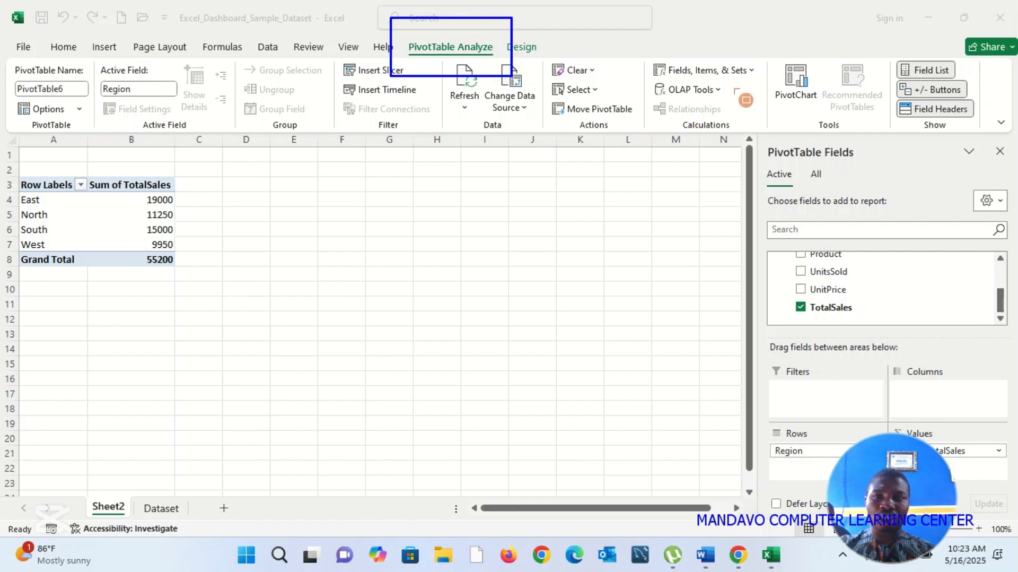
{"action": "left_click_drag", "start_coordinate": [759, 46], "coordinate": [852, 125]}
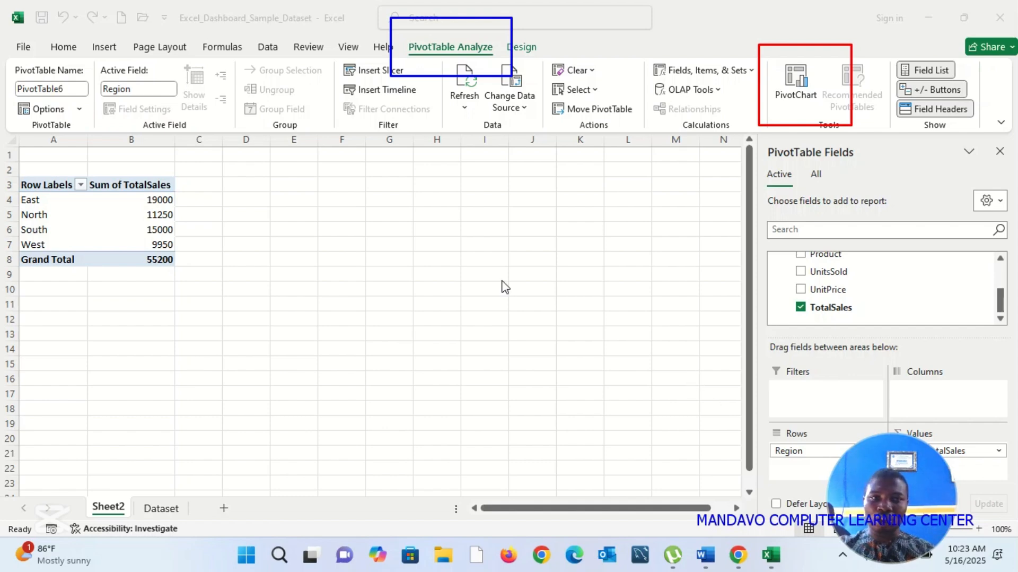
Step: Insert a Clustered Column PivotChart from the PivotTable and move it further away from the table's right side
{"action": "left_click", "coordinate": [800, 98]}
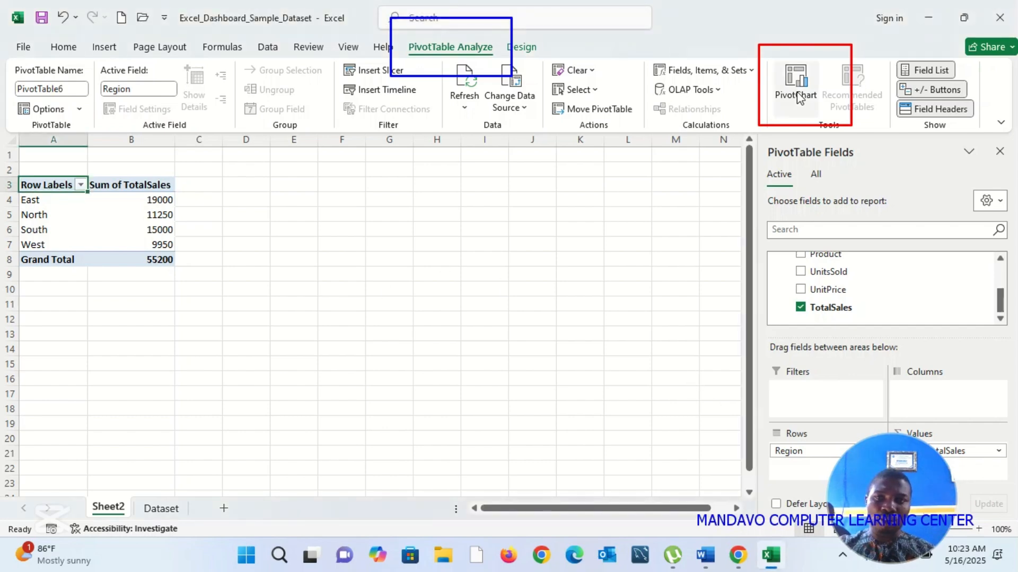
{"action": "left_click", "coordinate": [800, 98]}
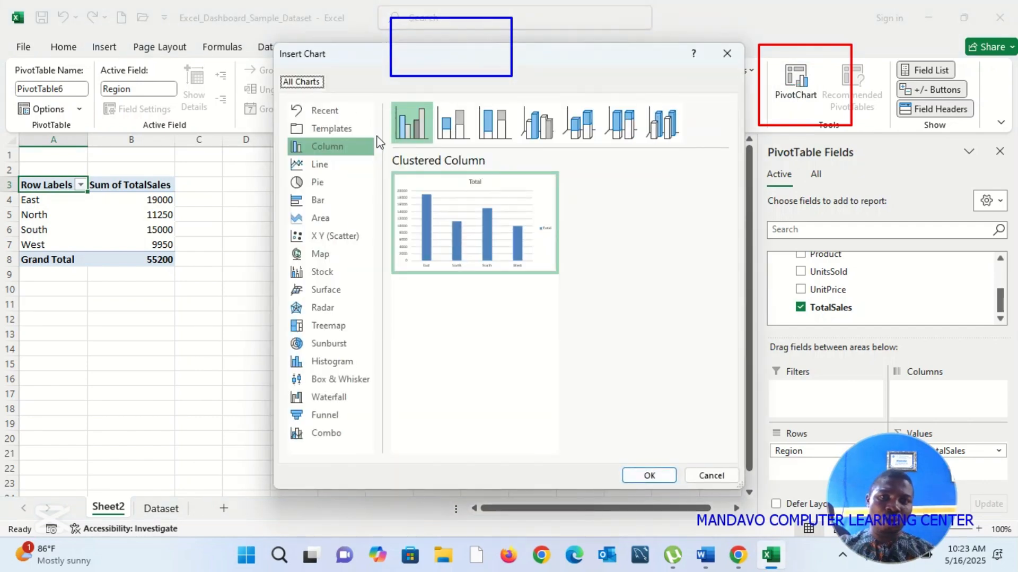
{"action": "left_click", "coordinate": [335, 168]}
{"action": "left_click", "coordinate": [318, 146]}
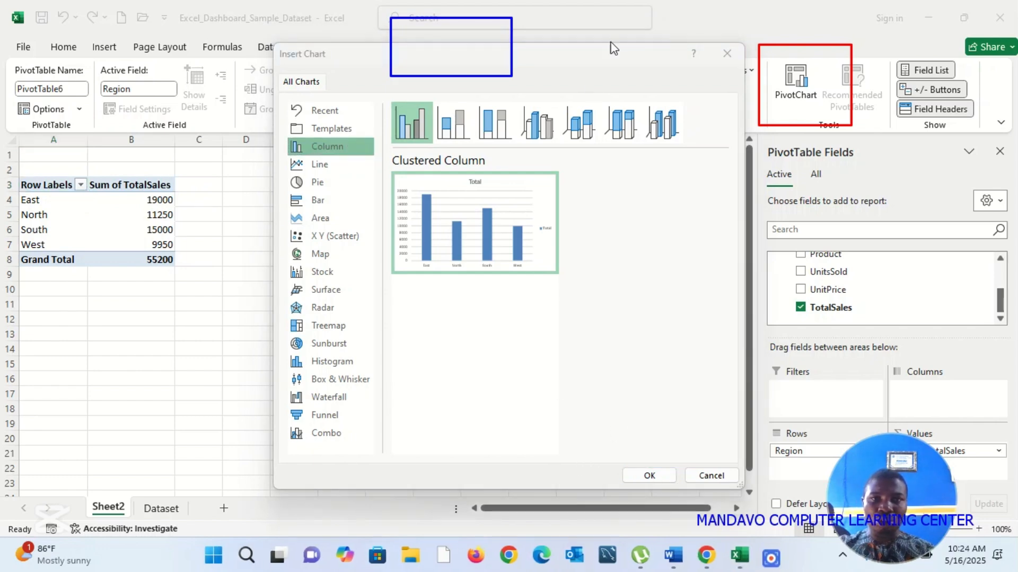
{"action": "left_click", "coordinate": [652, 474]}
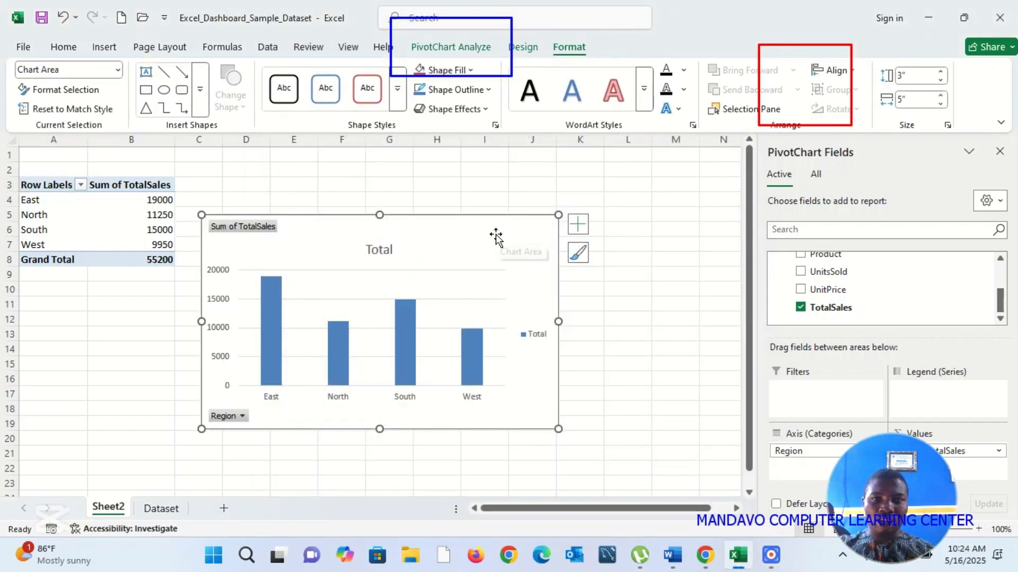
{"action": "left_click_drag", "start_coordinate": [498, 234], "coordinate": [595, 204]}
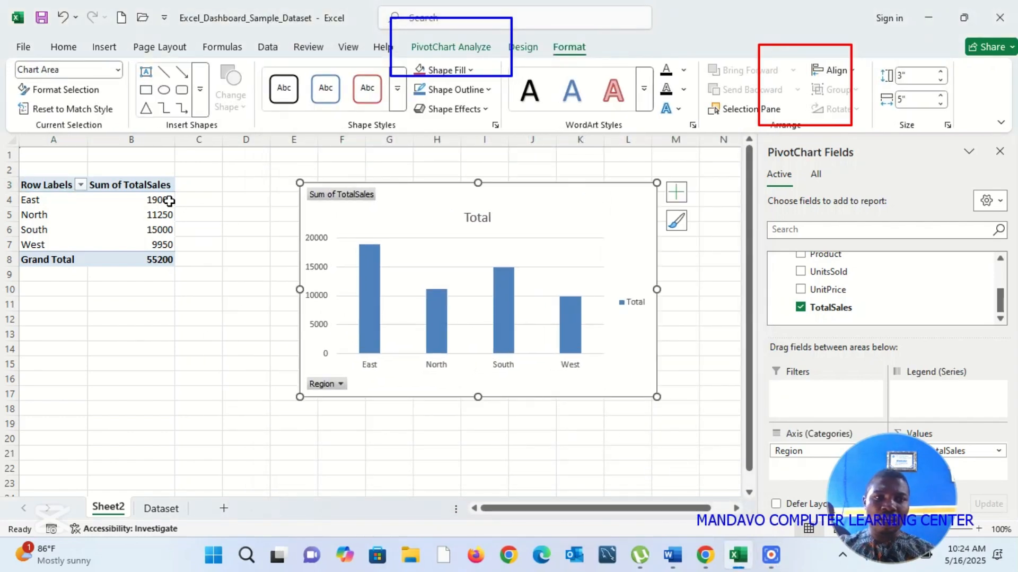
Step: Sort the regions in the PivotTable by their Sum of TotalSales from largest to smallest
{"action": "left_click", "coordinate": [165, 199]}
{"action": "mouse_move", "coordinate": [165, 199]}
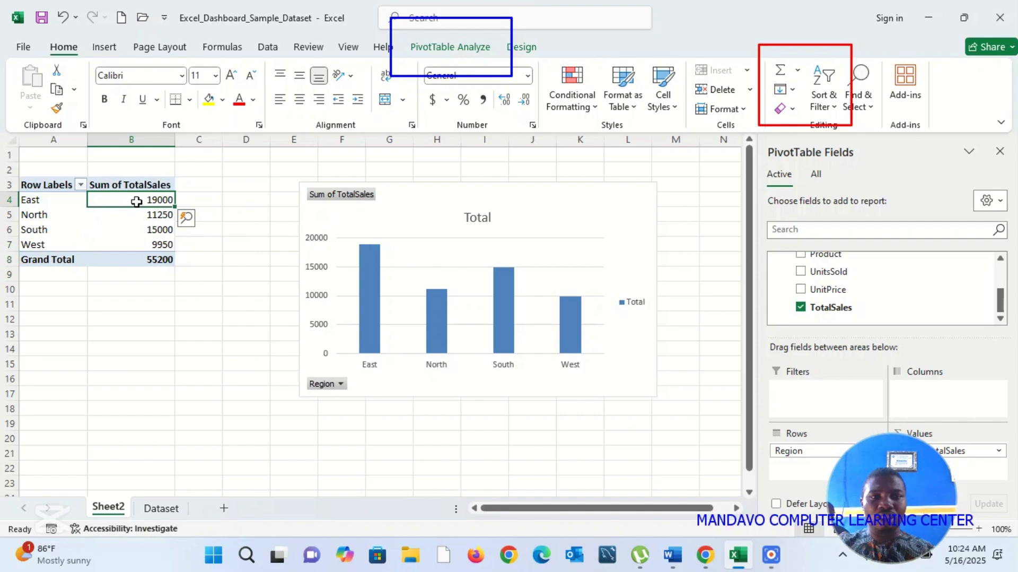
{"action": "right_click", "coordinate": [140, 205]}
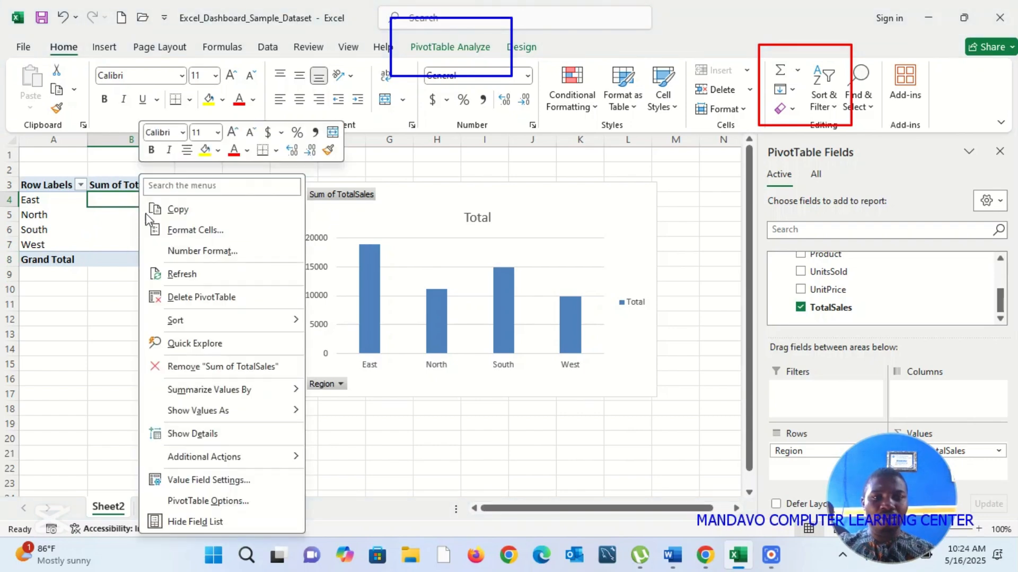
{"action": "mouse_move", "coordinate": [250, 323]}
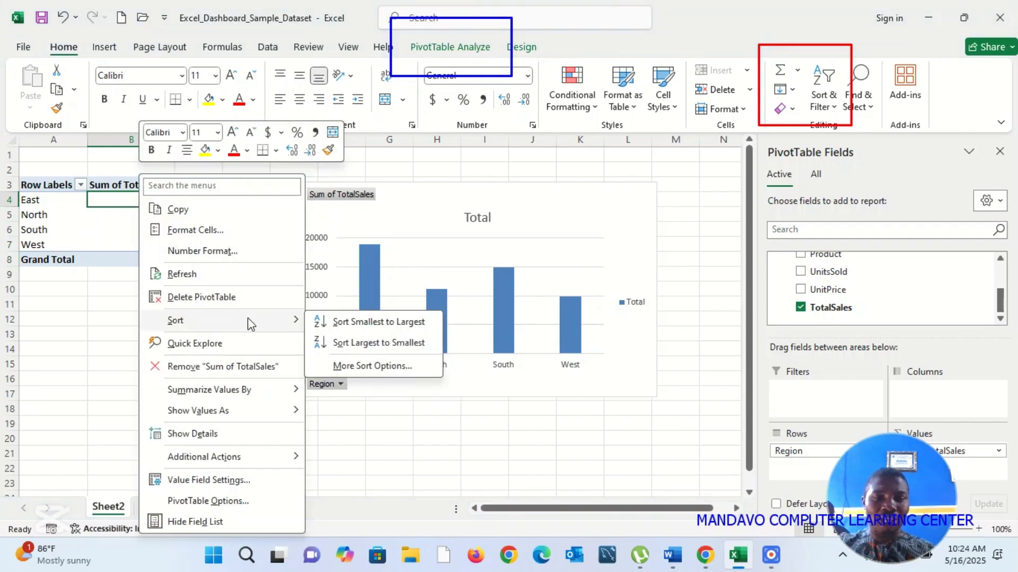
{"action": "left_click", "coordinate": [398, 344]}
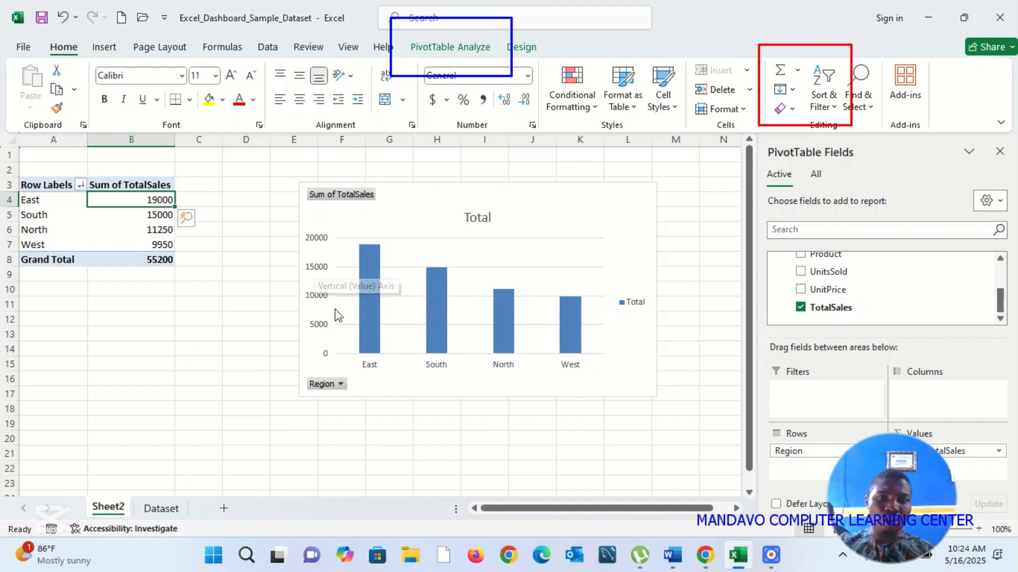
Step: Change the chart title to "Sum of Sales by Region" and move the chart slightly closer to the PivotTable
{"action": "left_click", "coordinate": [478, 219]}
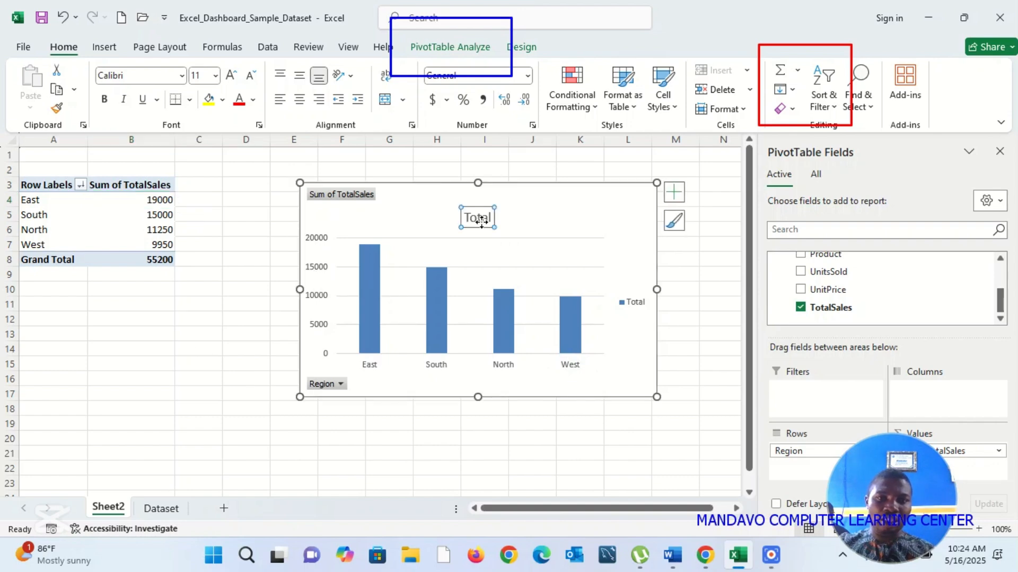
{"action": "double_click", "coordinate": [481, 220]}
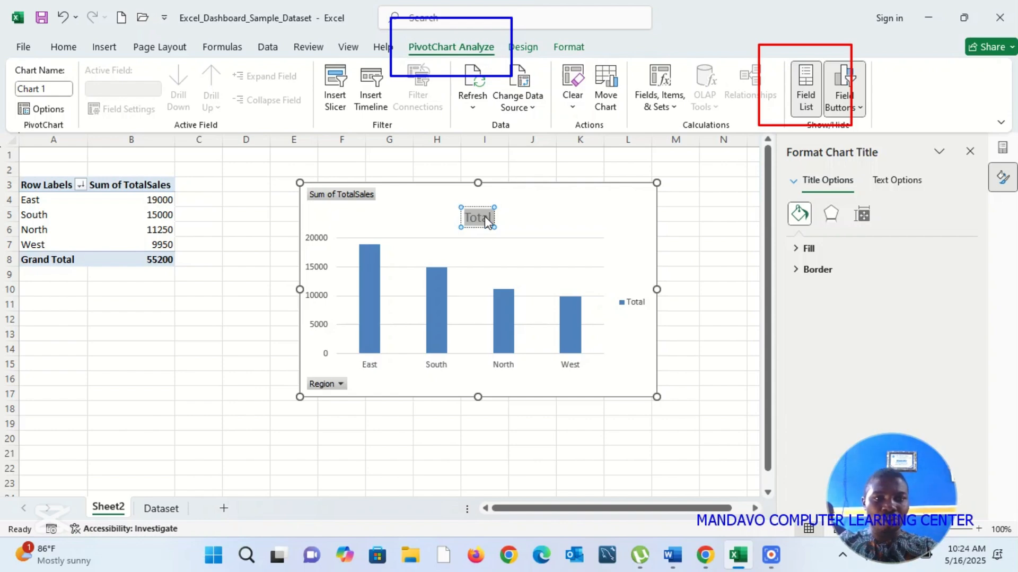
{"action": "type", "text": "Sum of"}
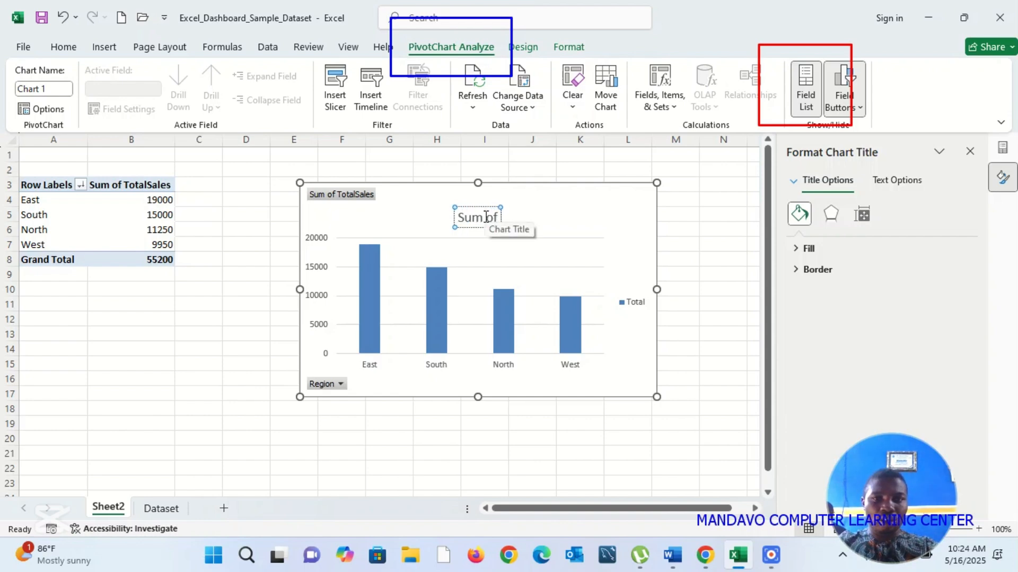
{"action": "type", "text": " Sales by"}
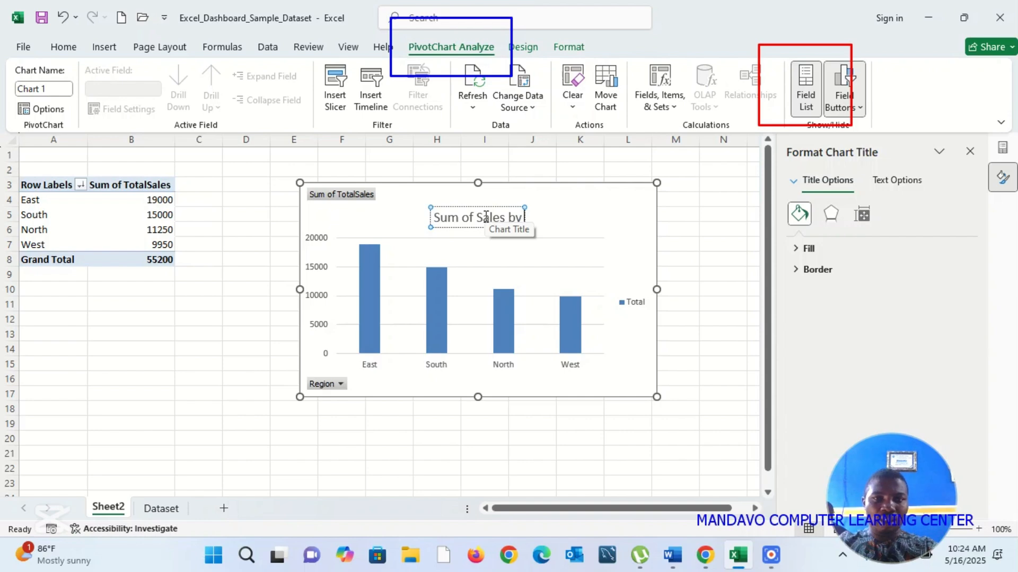
{"action": "type", "text": " Re"}
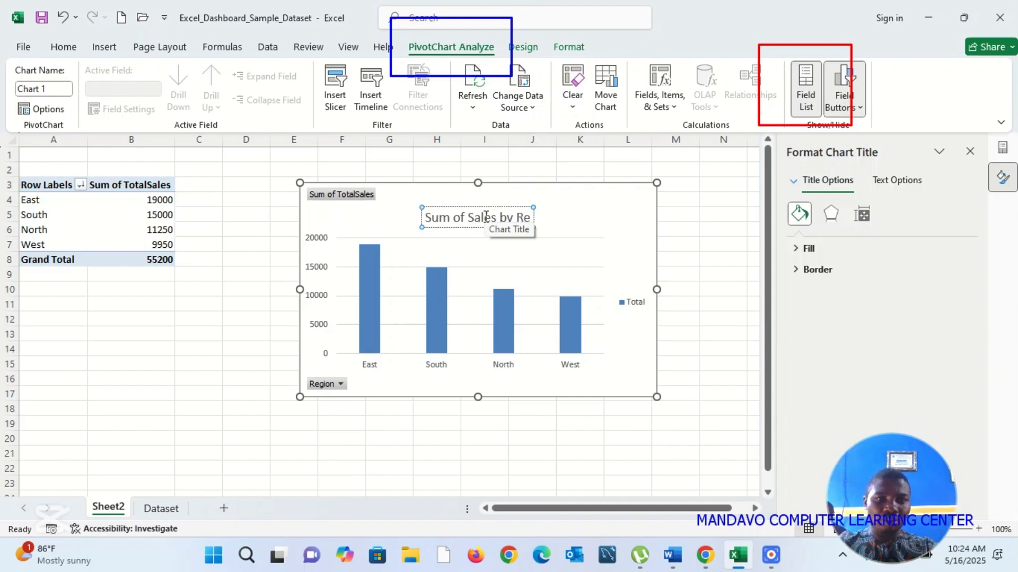
{"action": "type", "text": "gion"}
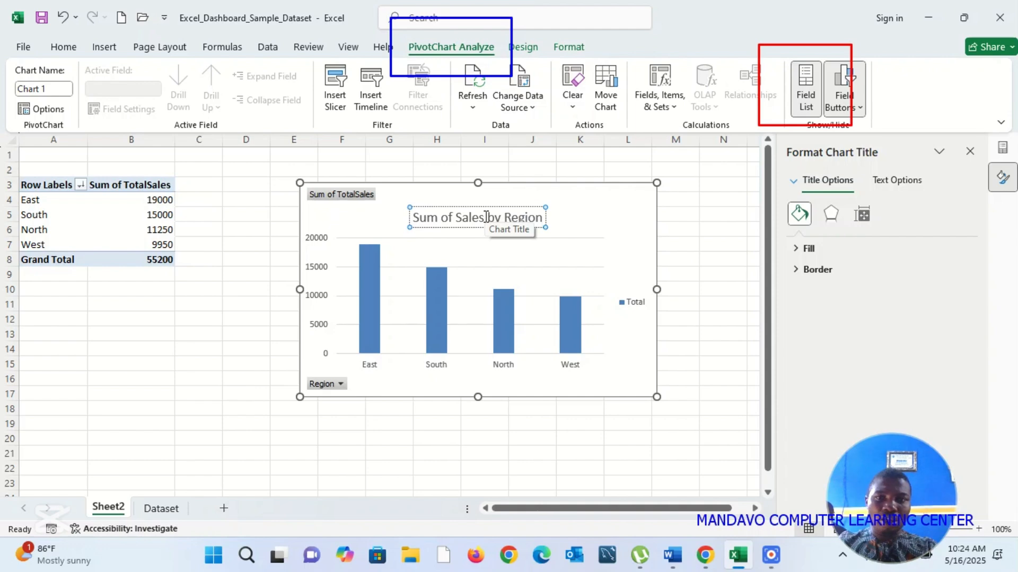
{"action": "left_click", "coordinate": [467, 440]}
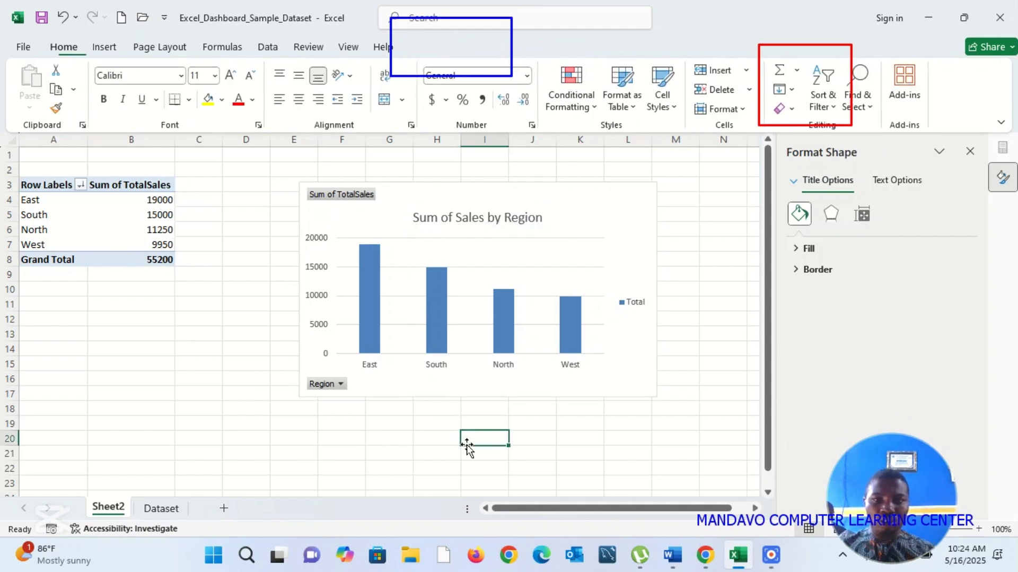
{"action": "left_click", "coordinate": [527, 397]}
{"action": "left_click_drag", "start_coordinate": [527, 397], "coordinate": [488, 398]}
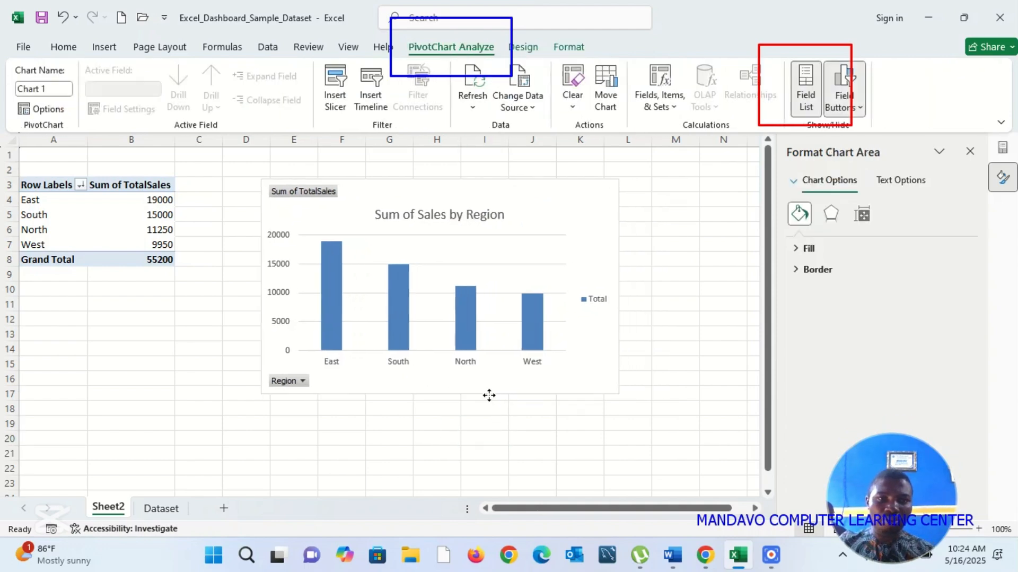
Step: Rename the PivotTable's worksheet Sheet2 as "Sales by Region"
{"action": "right_click", "coordinate": [109, 510]}
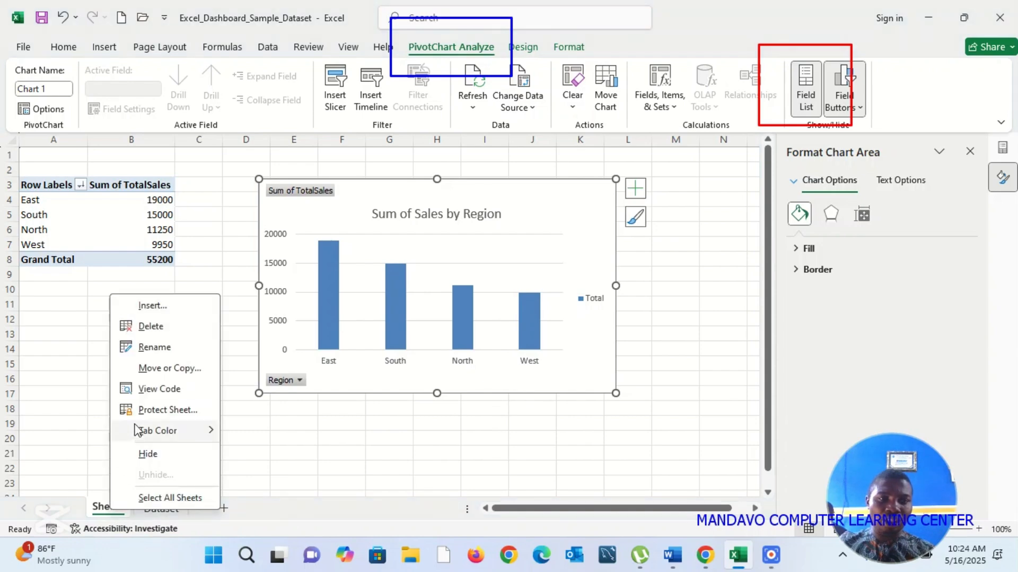
{"action": "left_click", "coordinate": [170, 349]}
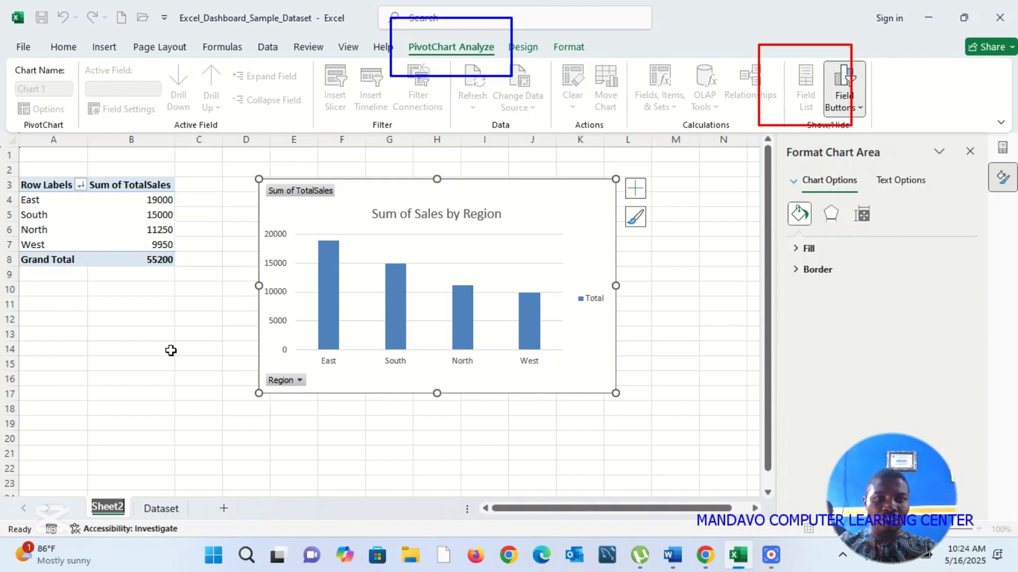
{"action": "type", "text": "Sales by "}
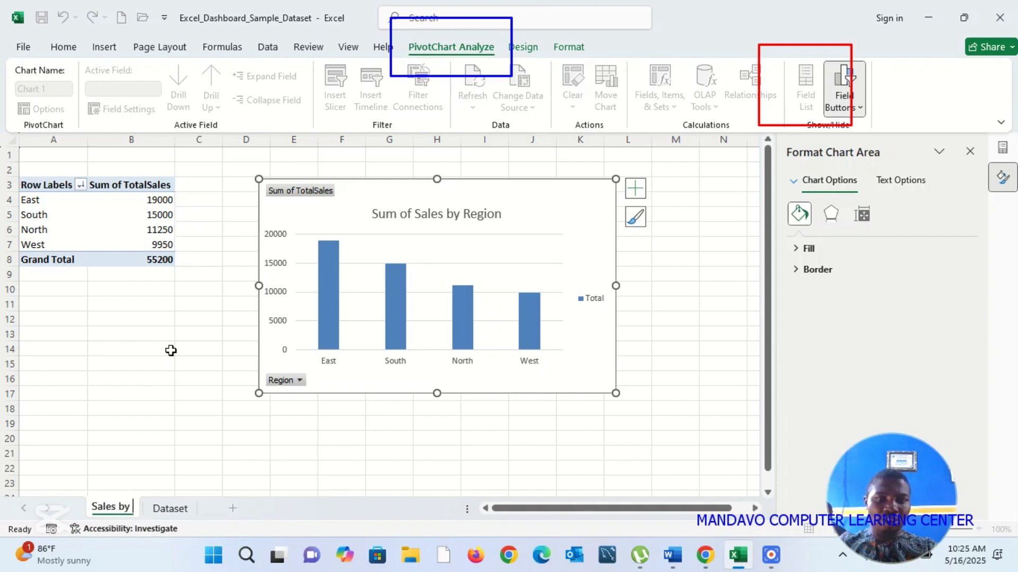
{"action": "type", "text": "Region"}
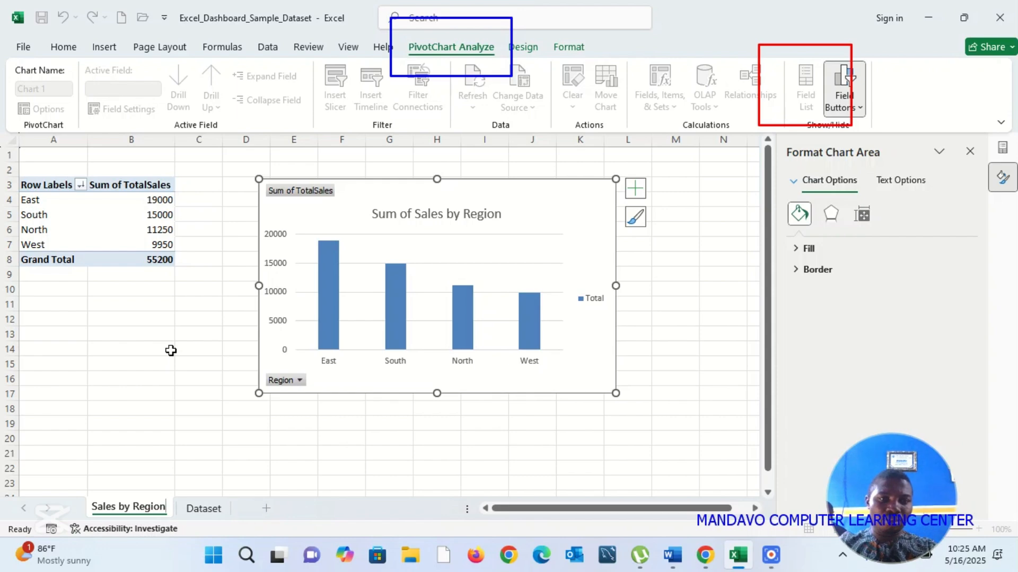
{"action": "key", "text": "Return"}
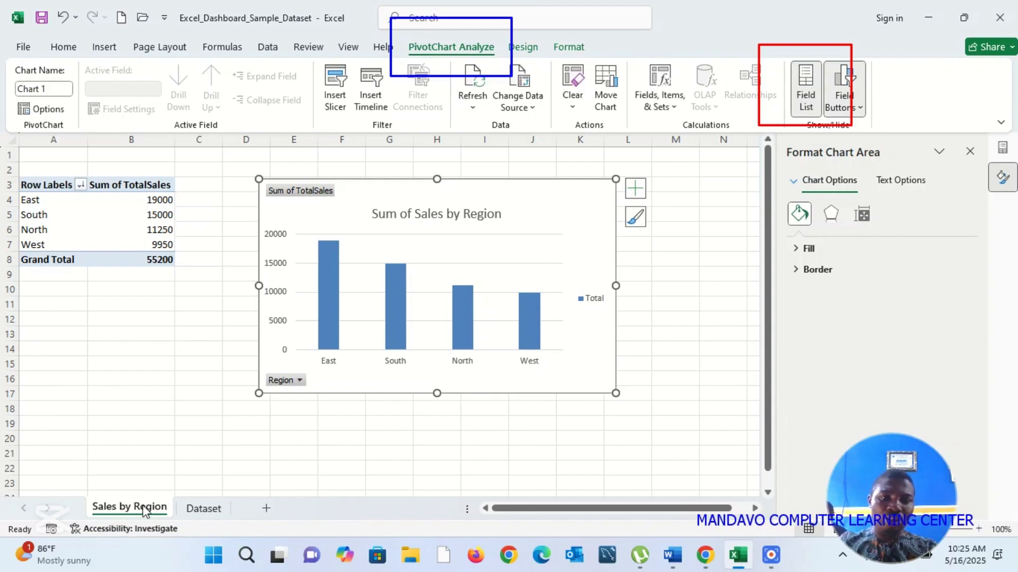
Step: Set the tab color of the Sales by Region worksheet to the standard Red
{"action": "right_click", "coordinate": [144, 510]}
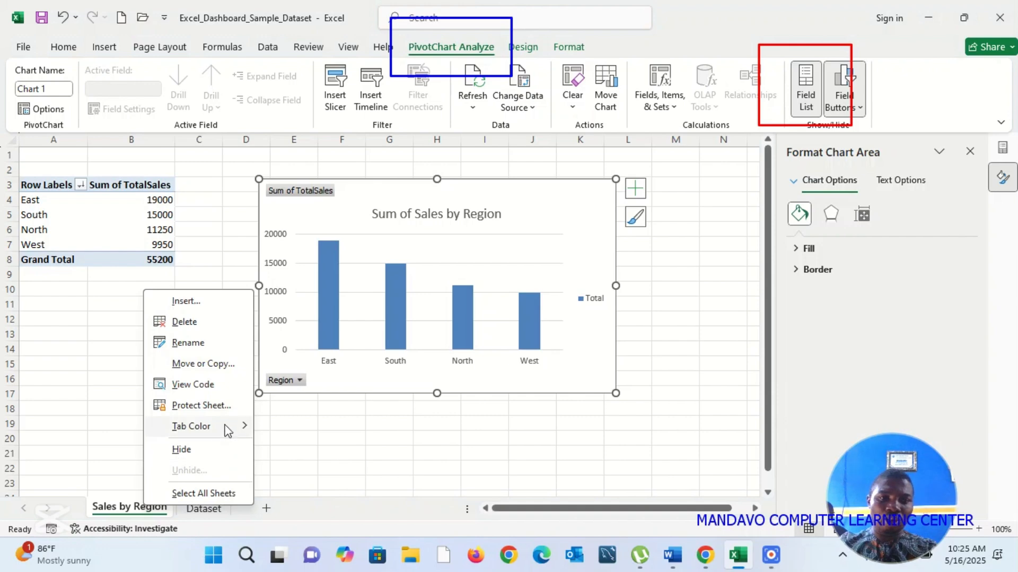
{"action": "mouse_move", "coordinate": [228, 431]}
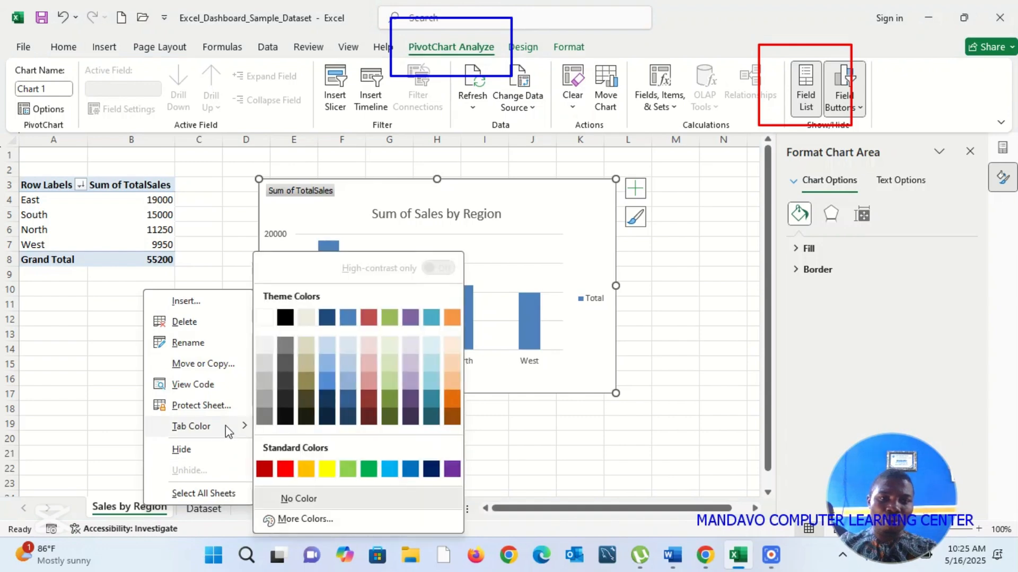
{"action": "left_click", "coordinate": [284, 468]}
Step: Create another PivotTable from Dataset!$A$1:$G$9 on a new worksheet, adding the data to the Data Model
{"action": "left_click", "coordinate": [211, 509]}
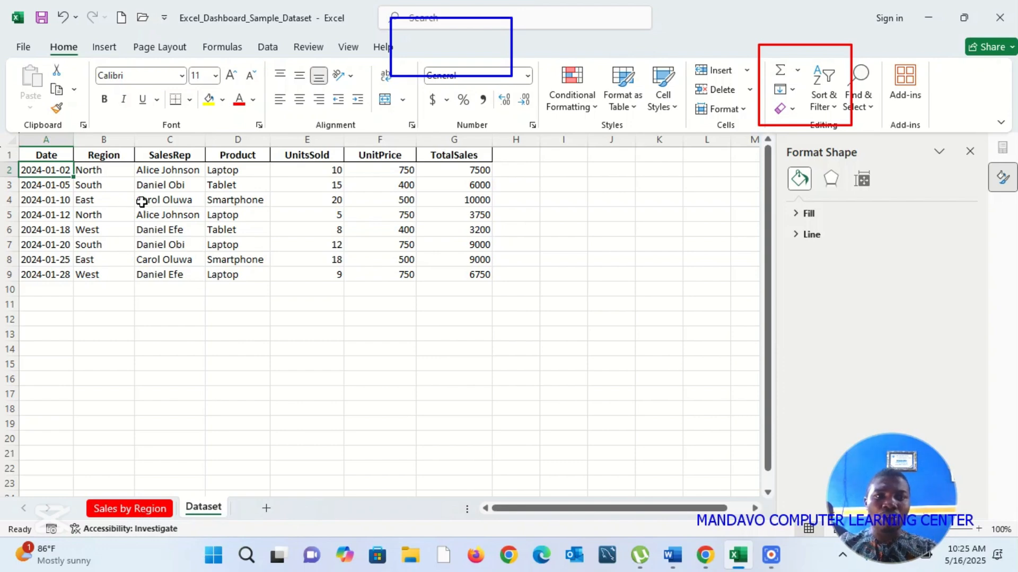
{"action": "left_click", "coordinate": [105, 49]}
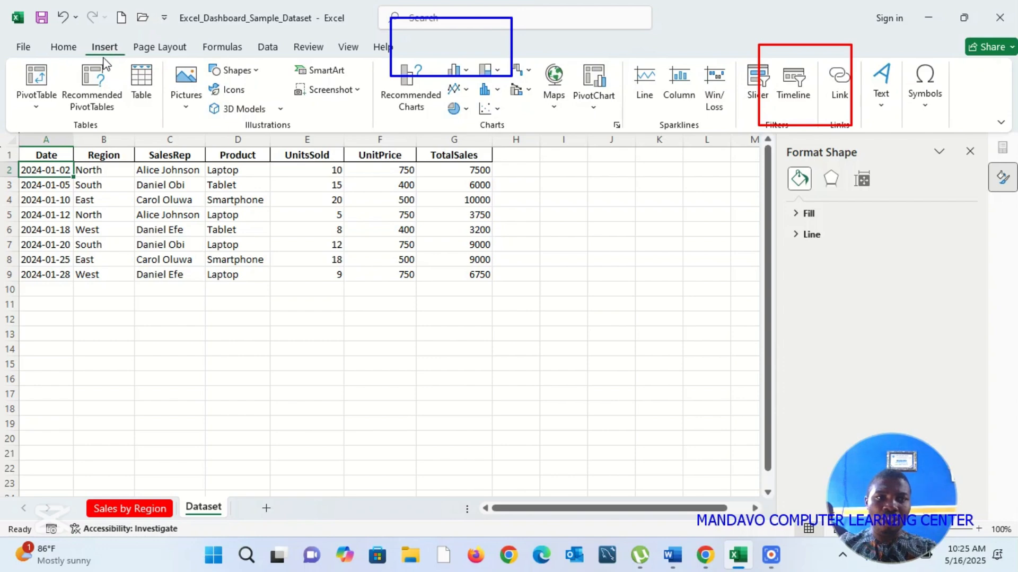
{"action": "left_click", "coordinate": [38, 77]}
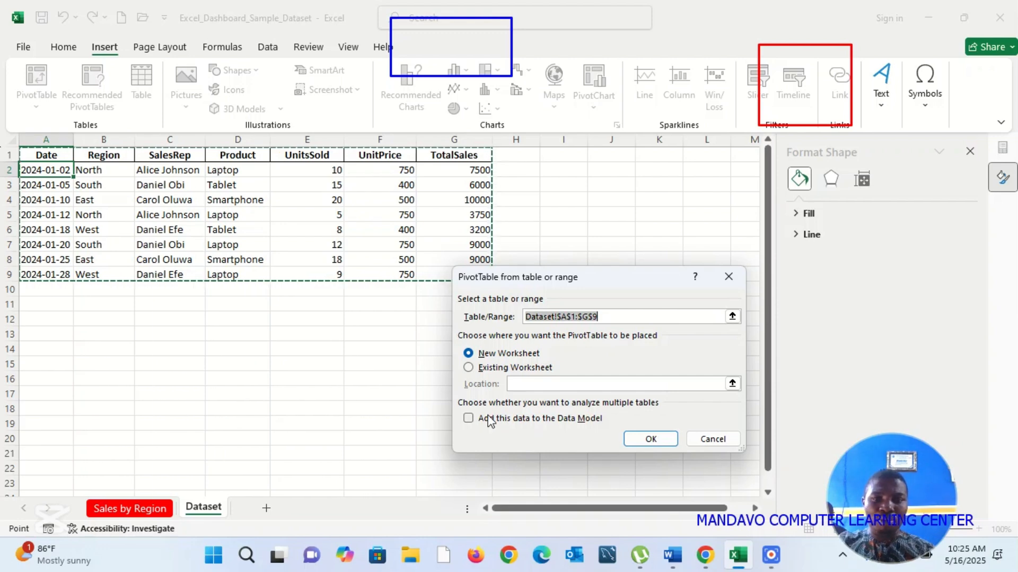
{"action": "left_click", "coordinate": [470, 418]}
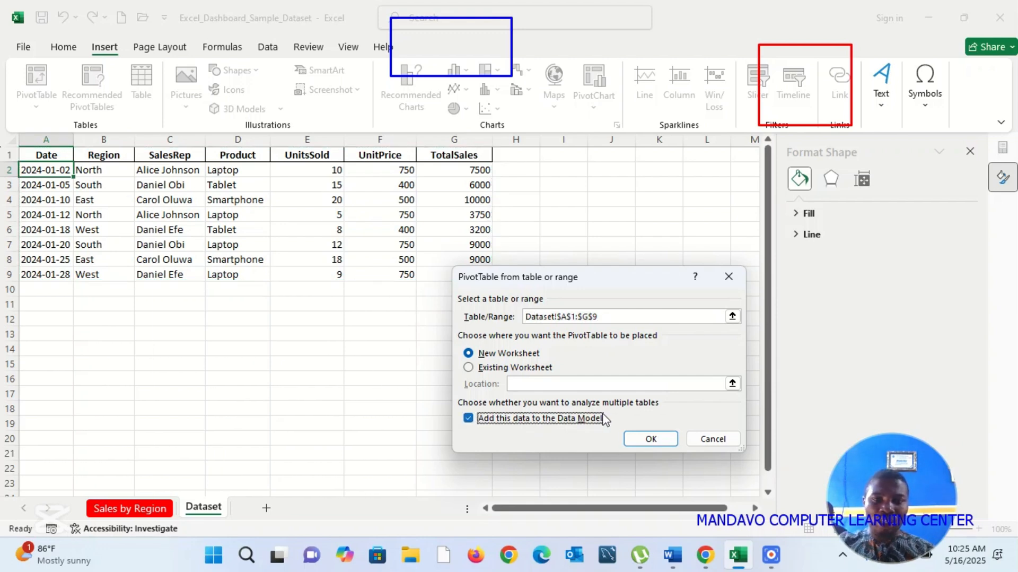
{"action": "left_click", "coordinate": [656, 439]}
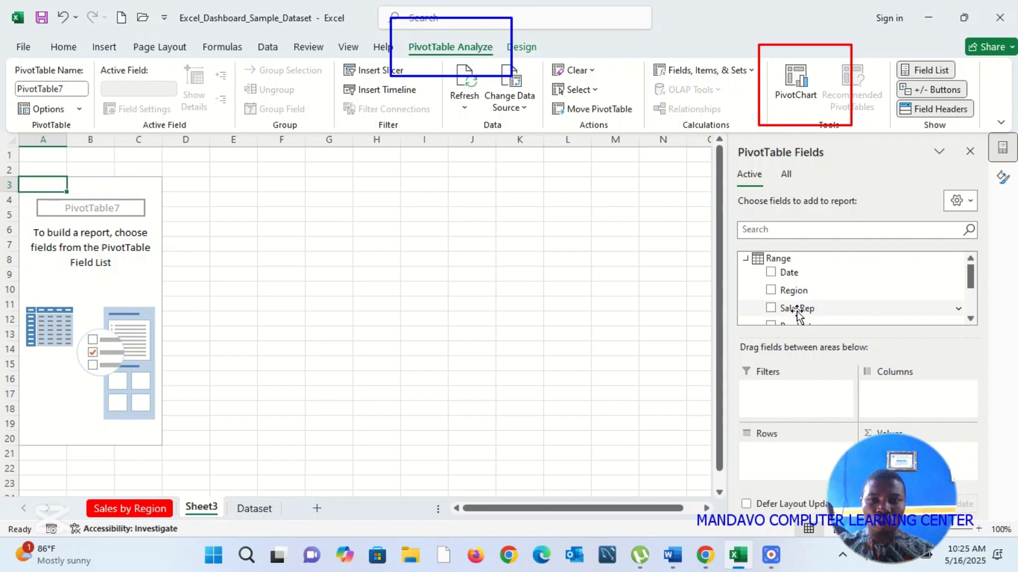
Step: Add SalesRep to the PivotTable's rows and TotalSales to its values
{"action": "left_click_drag", "start_coordinate": [799, 313], "coordinate": [780, 466]}
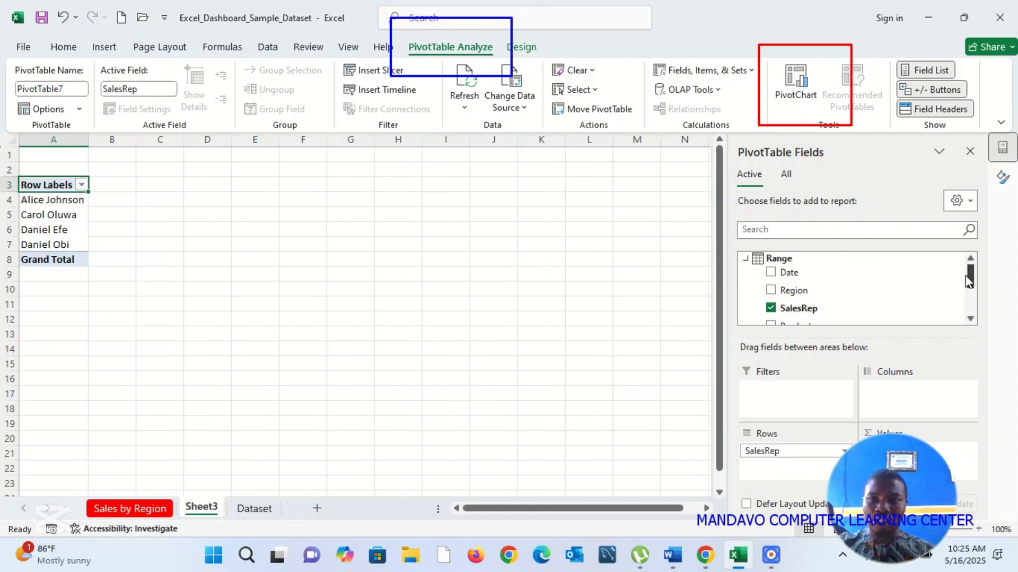
{"action": "left_click_drag", "start_coordinate": [970, 284], "coordinate": [971, 308]}
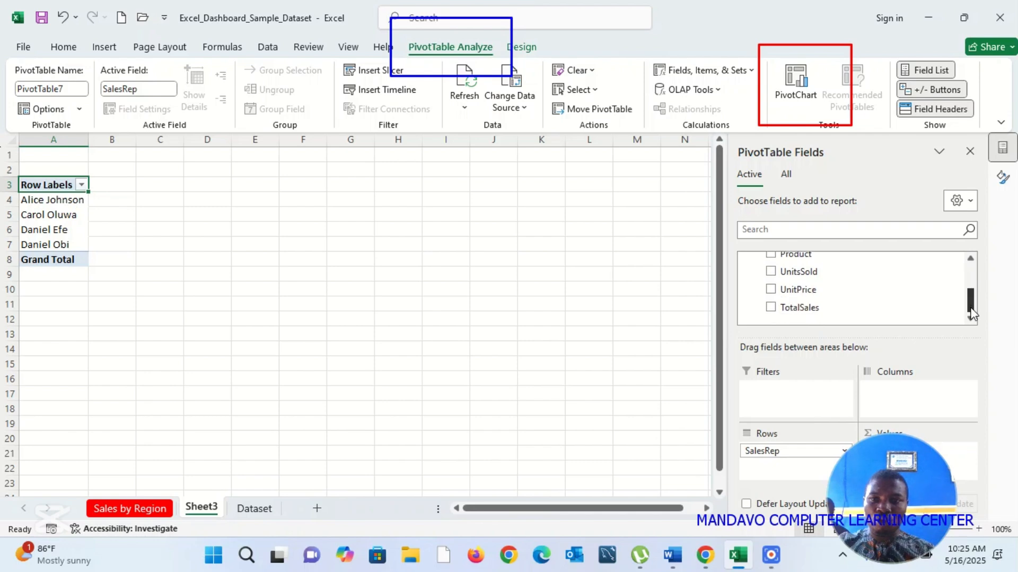
{"action": "left_click_drag", "start_coordinate": [799, 313], "coordinate": [964, 460]}
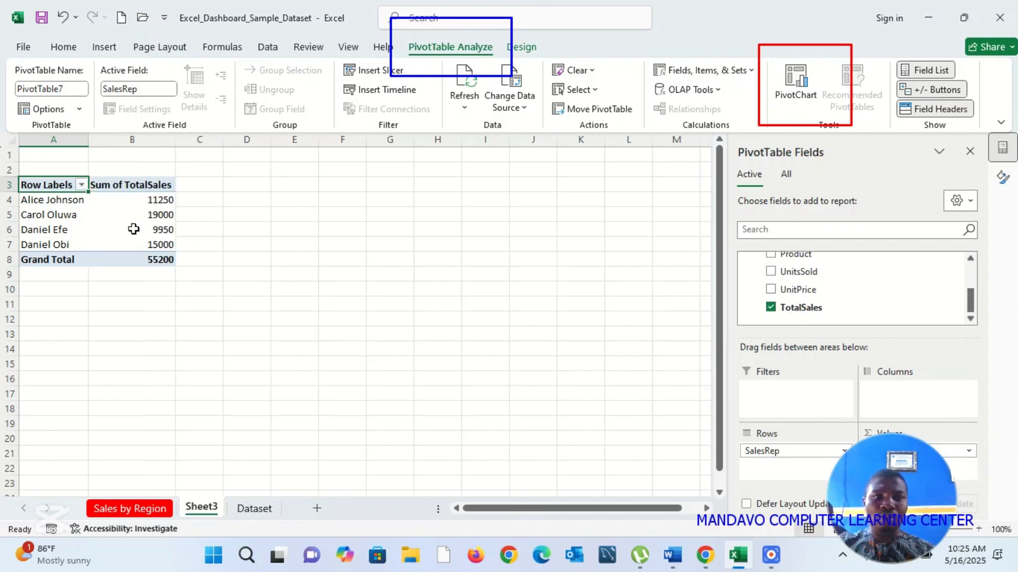
Step: Sort the Sum of TotalSales values in the PivotTable from largest to smallest
{"action": "left_click", "coordinate": [164, 201]}
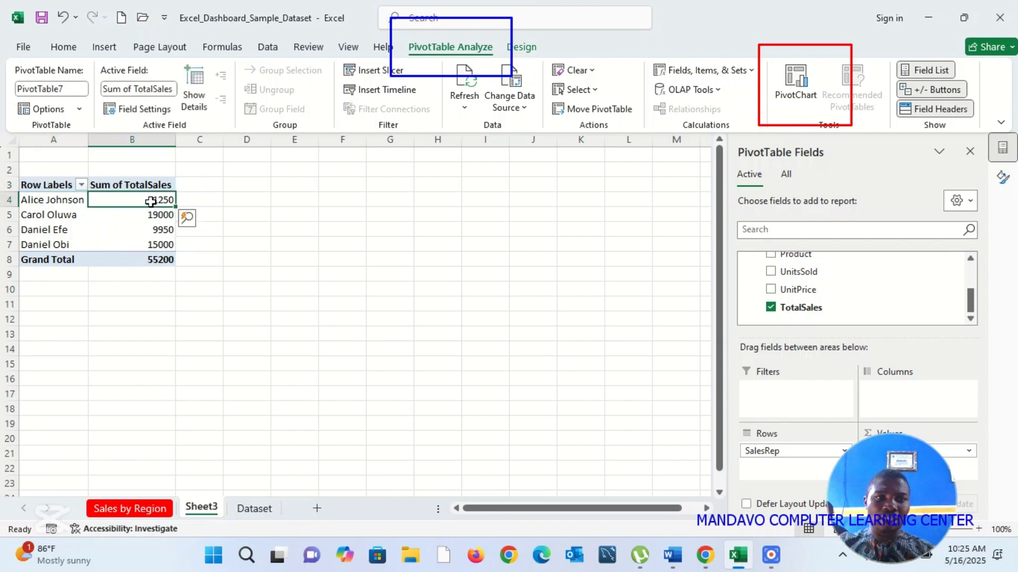
{"action": "right_click", "coordinate": [154, 202]}
{"action": "mouse_move", "coordinate": [273, 321]}
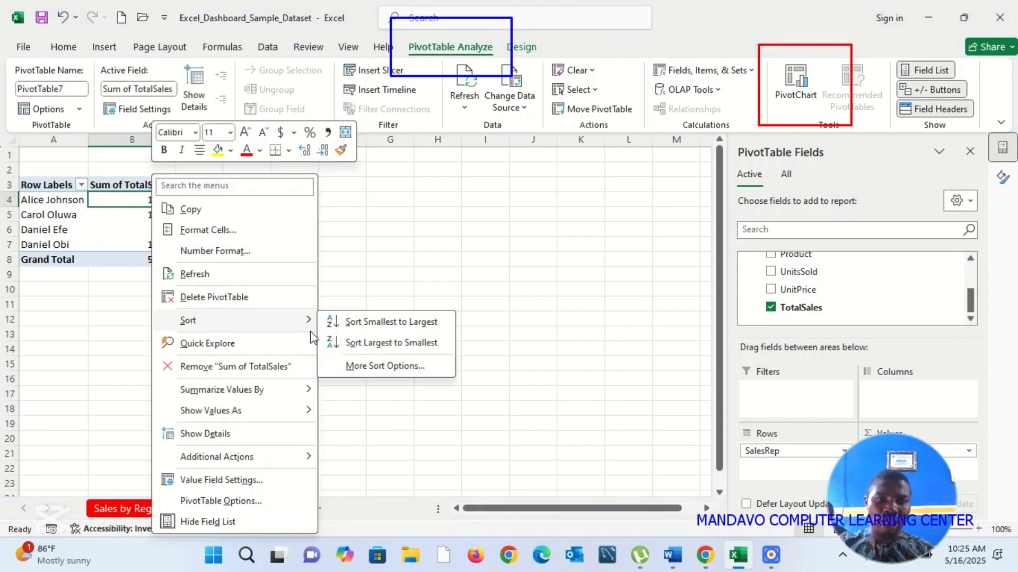
{"action": "left_click", "coordinate": [418, 342]}
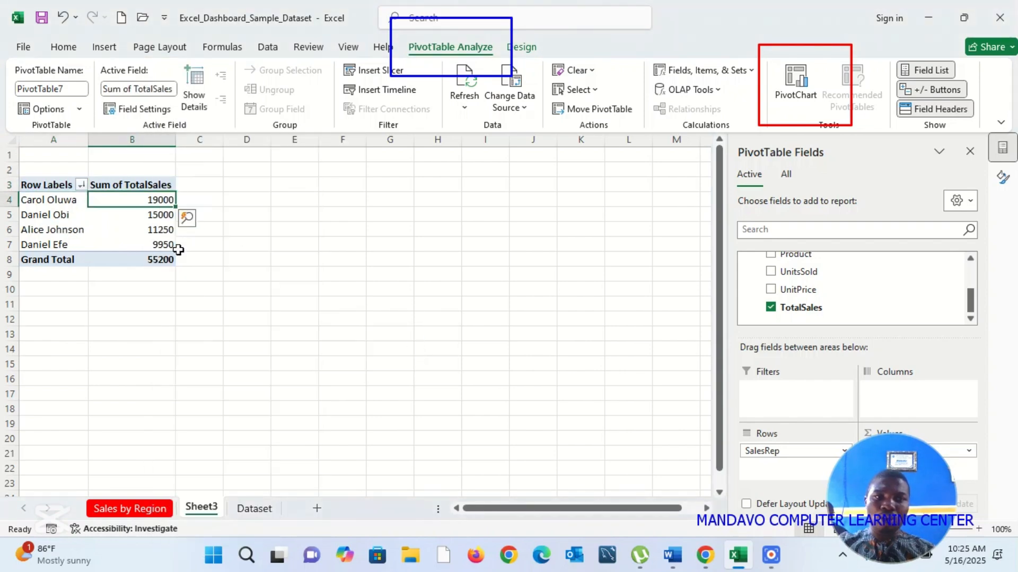
Step: Insert a Clustered Bar PivotChart from the PivotTable and place it beside the table, starting at about row 3 of column D
{"action": "left_click", "coordinate": [794, 85]}
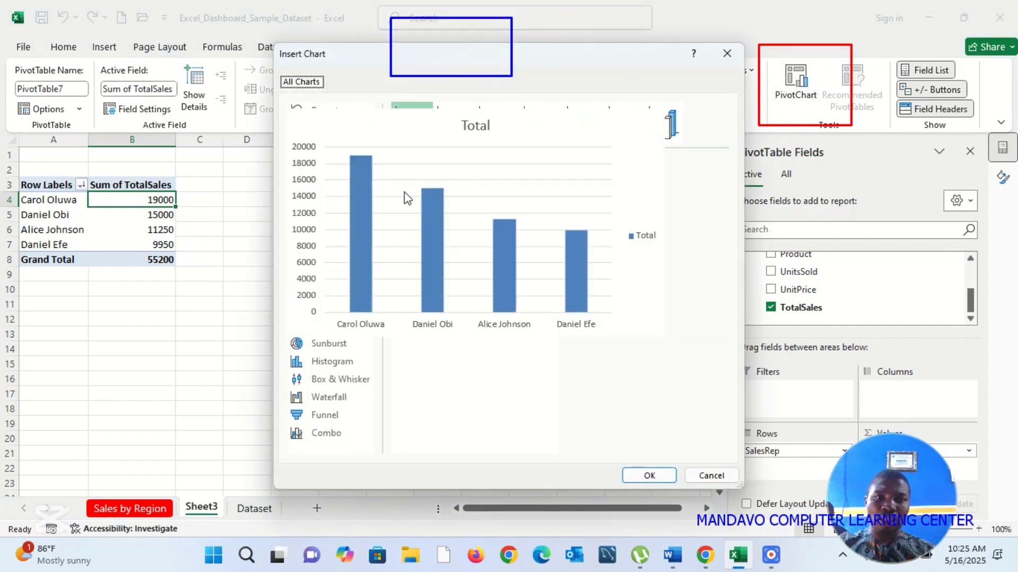
{"action": "left_click", "coordinate": [309, 204]}
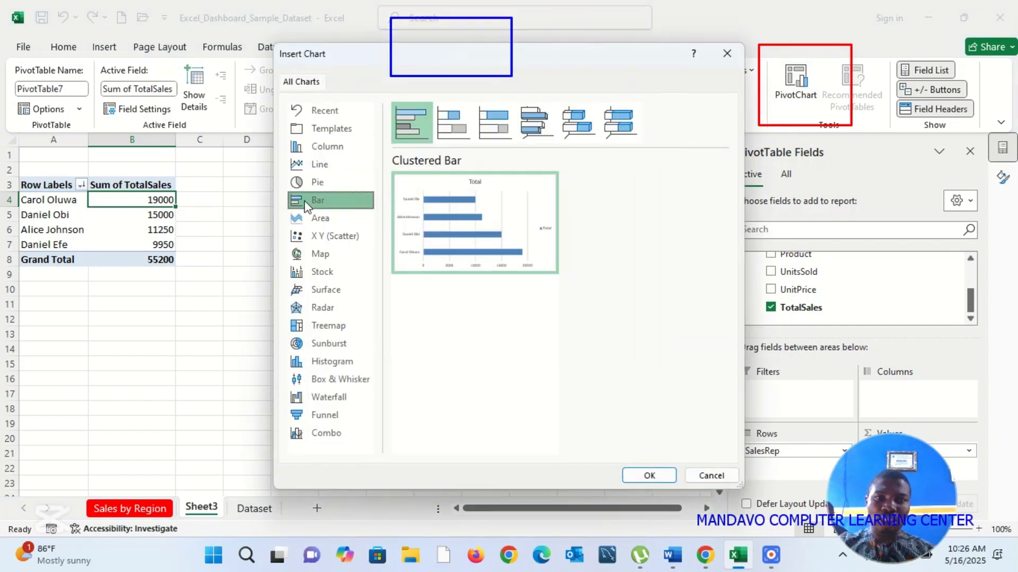
{"action": "left_click", "coordinate": [654, 477]}
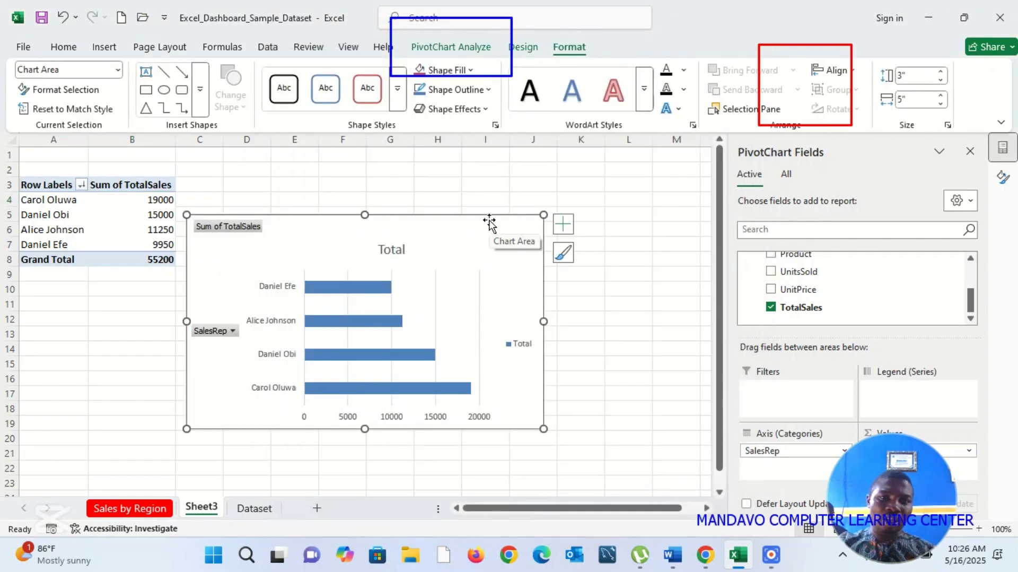
{"action": "left_click_drag", "start_coordinate": [490, 223], "coordinate": [550, 190]}
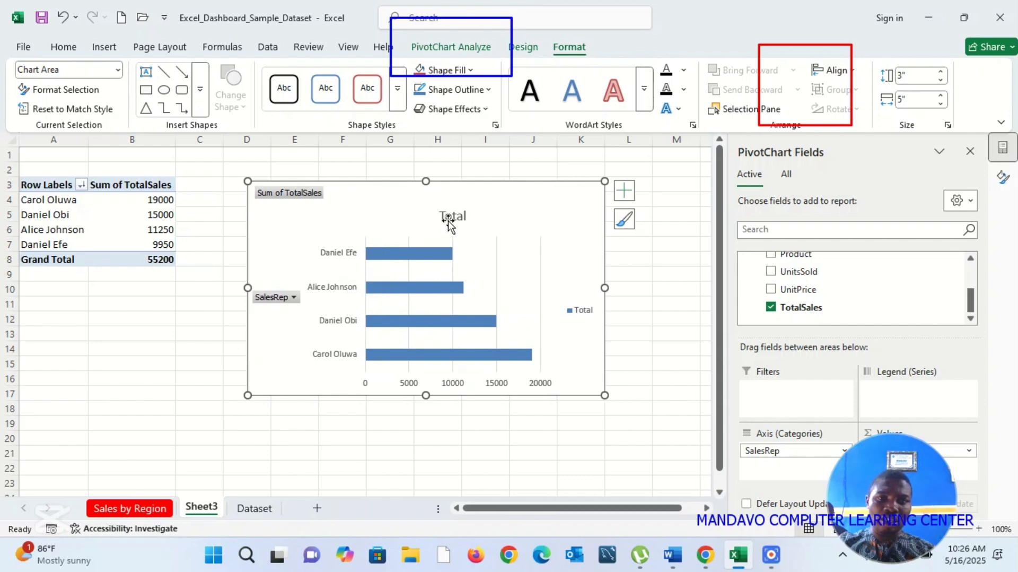
Step: Change the bar chart's title to "Sum of Sales by SalesRep" and close the formatting pane
{"action": "double_click", "coordinate": [452, 219]}
{"action": "left_click", "coordinate": [453, 217]}
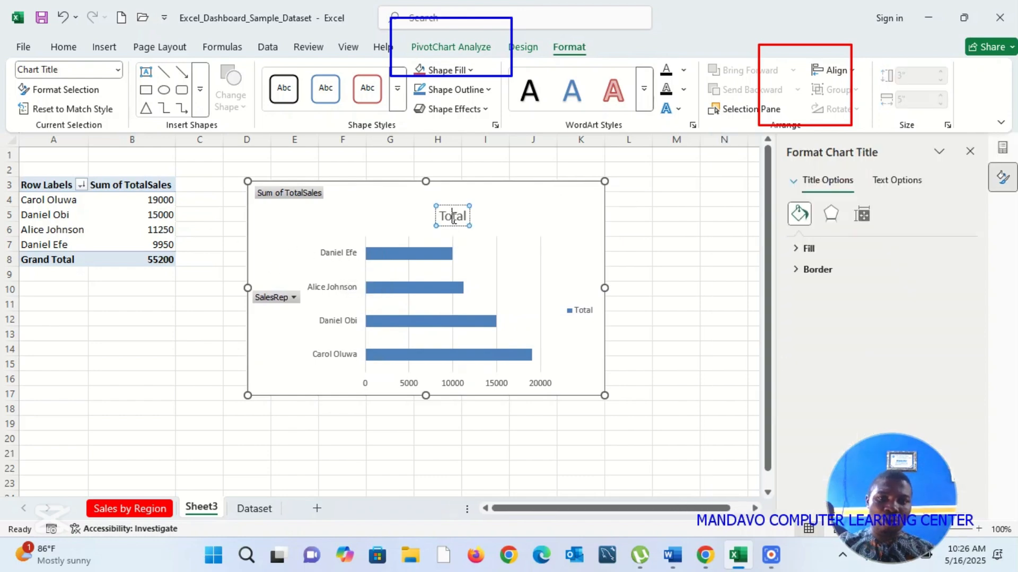
{"action": "double_click", "coordinate": [453, 219]}
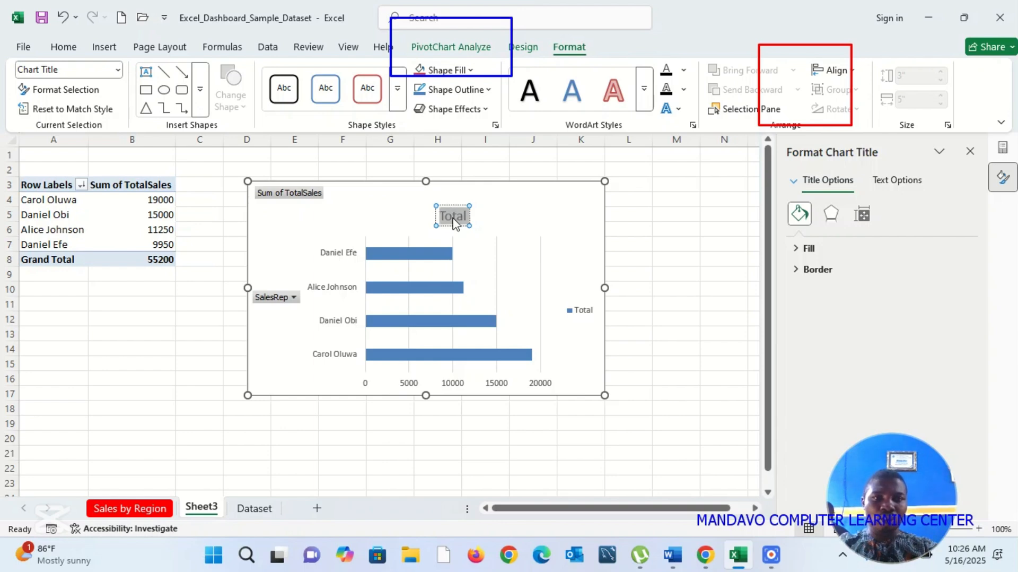
{"action": "type", "text": "Sum of Sa"}
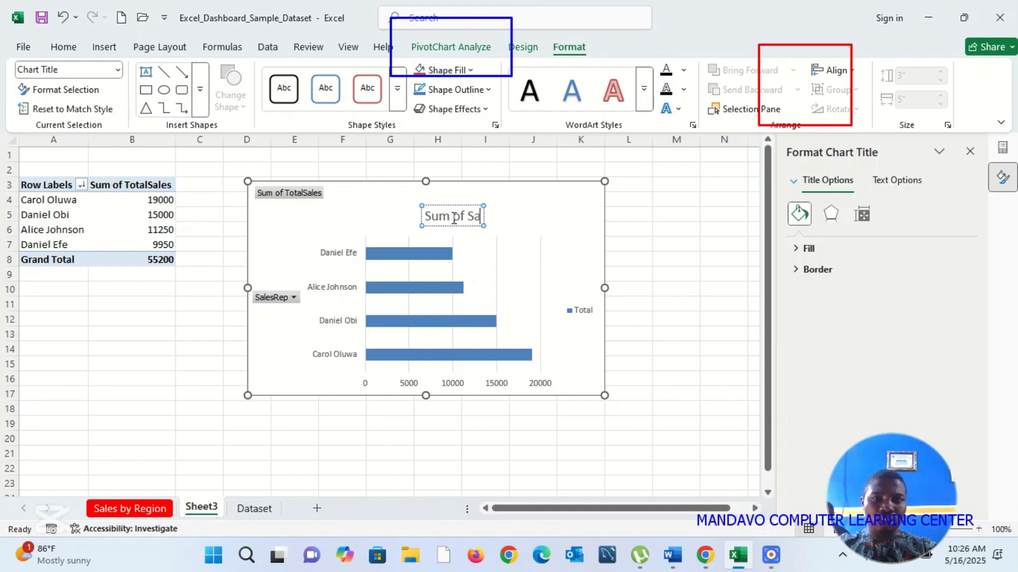
{"action": "type", "text": "les by"}
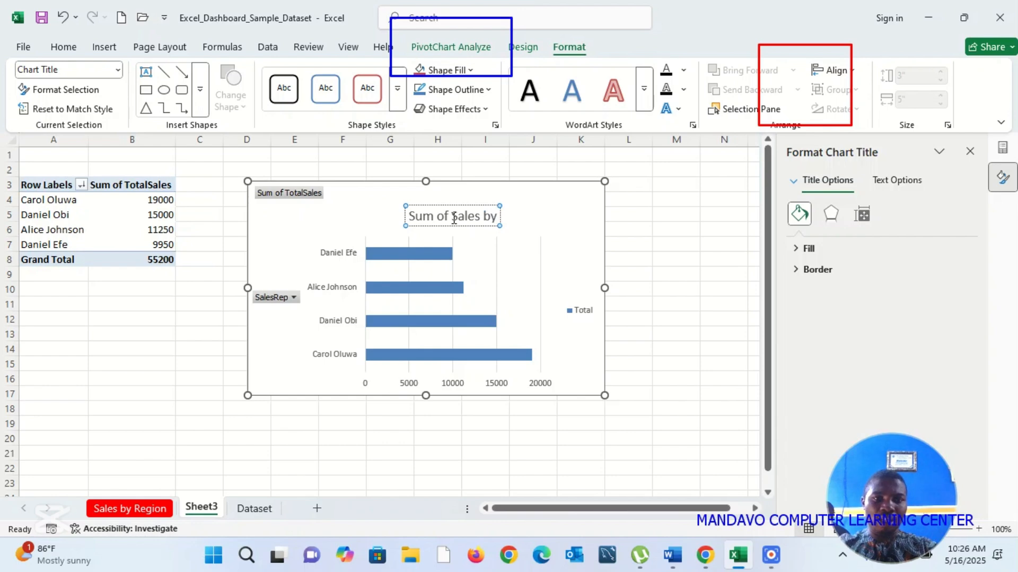
{"action": "type", "text": " Sale"}
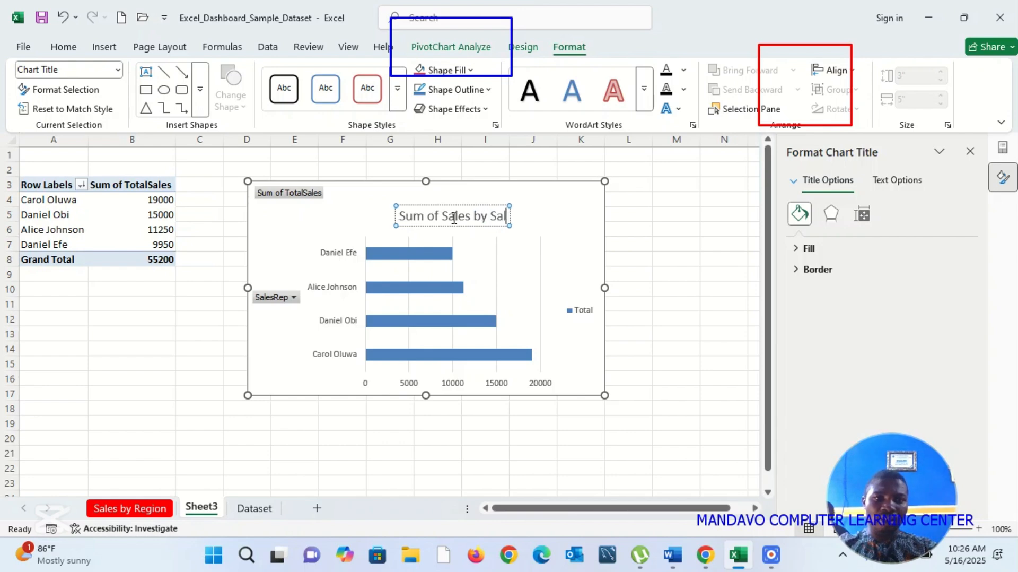
{"action": "type", "text": "s"}
{"action": "type", "text": "Rep"}
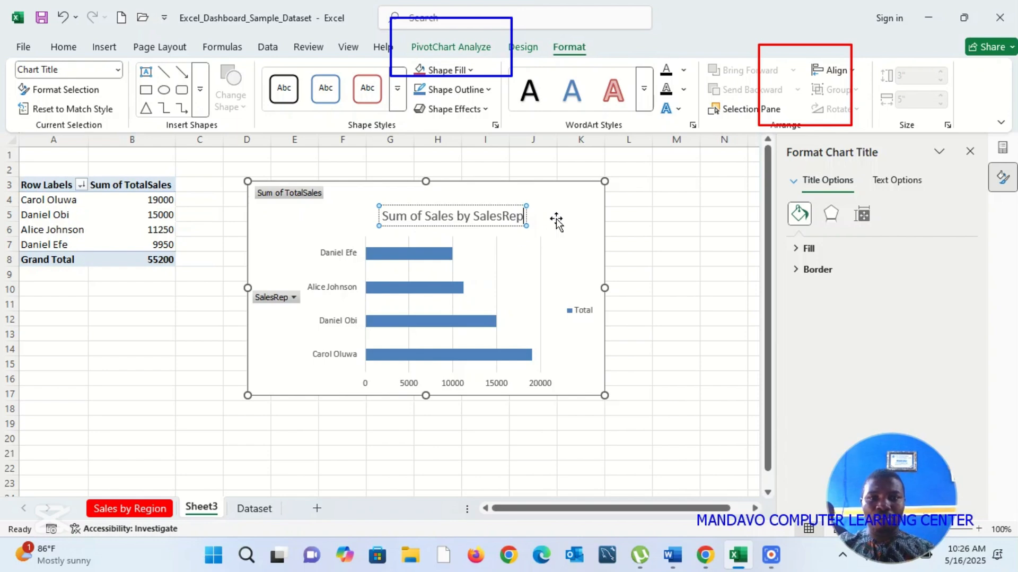
{"action": "left_click", "coordinate": [626, 243]}
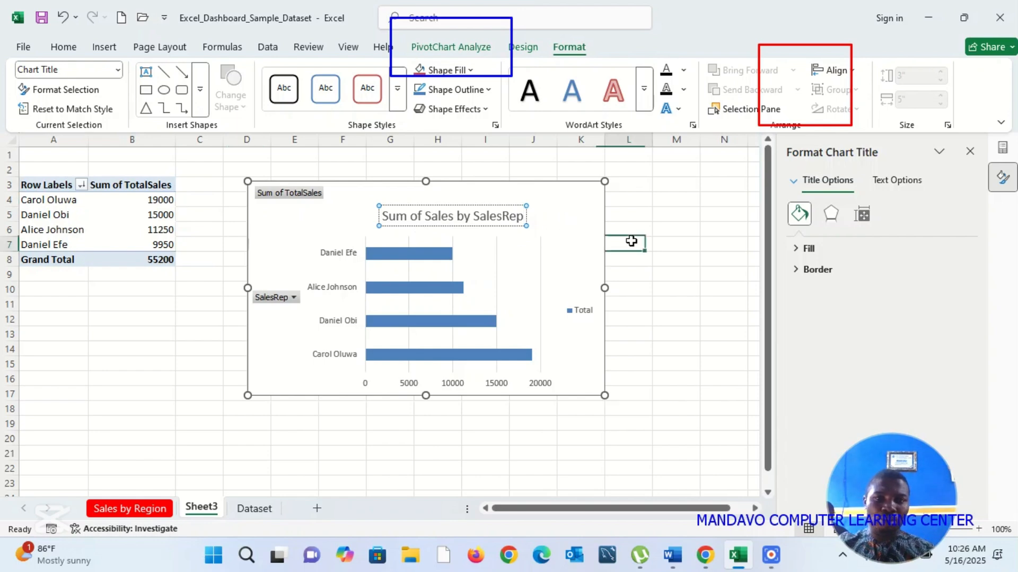
{"action": "left_click", "coordinate": [971, 153]}
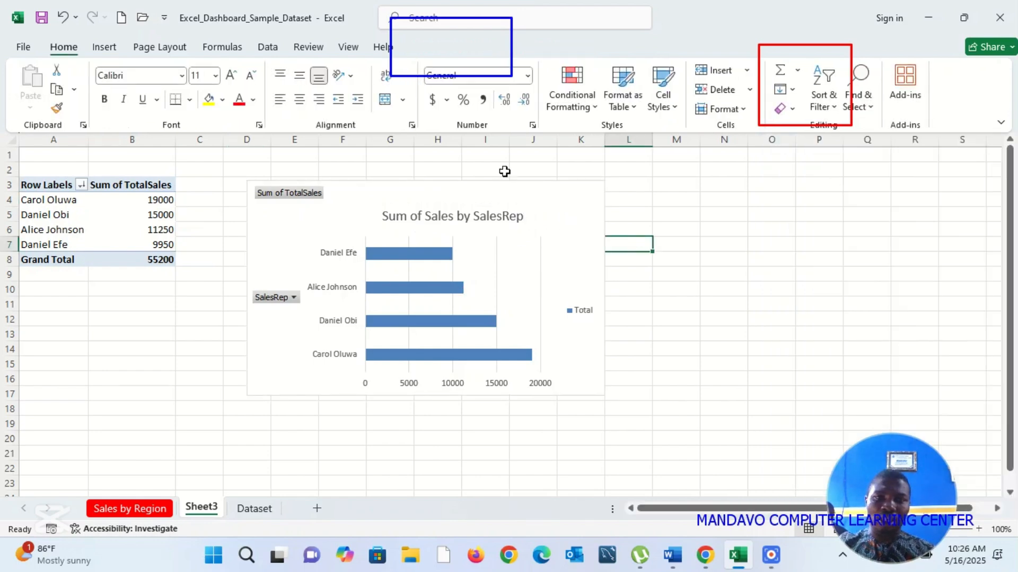
Step: Format the bar chart's vertical SalesRep axis to show its categories in reverse order
{"action": "left_click", "coordinate": [540, 196]}
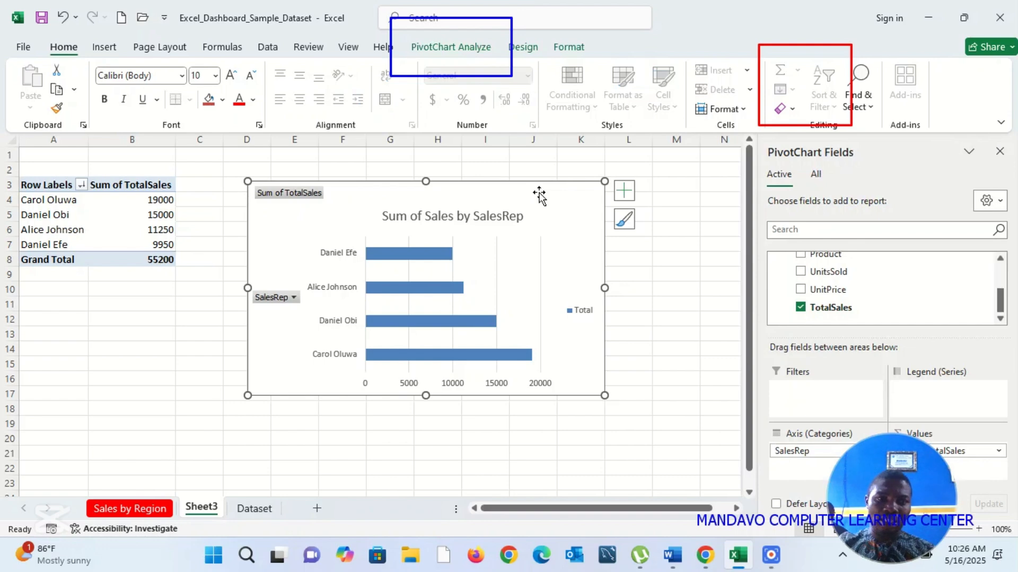
{"action": "left_click", "coordinate": [153, 200]}
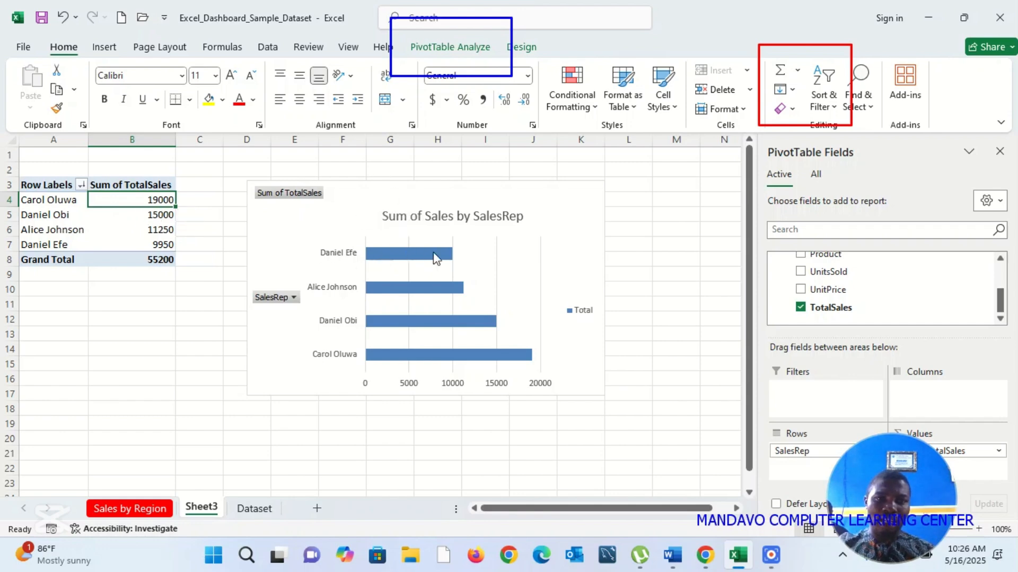
{"action": "mouse_move", "coordinate": [439, 255]}
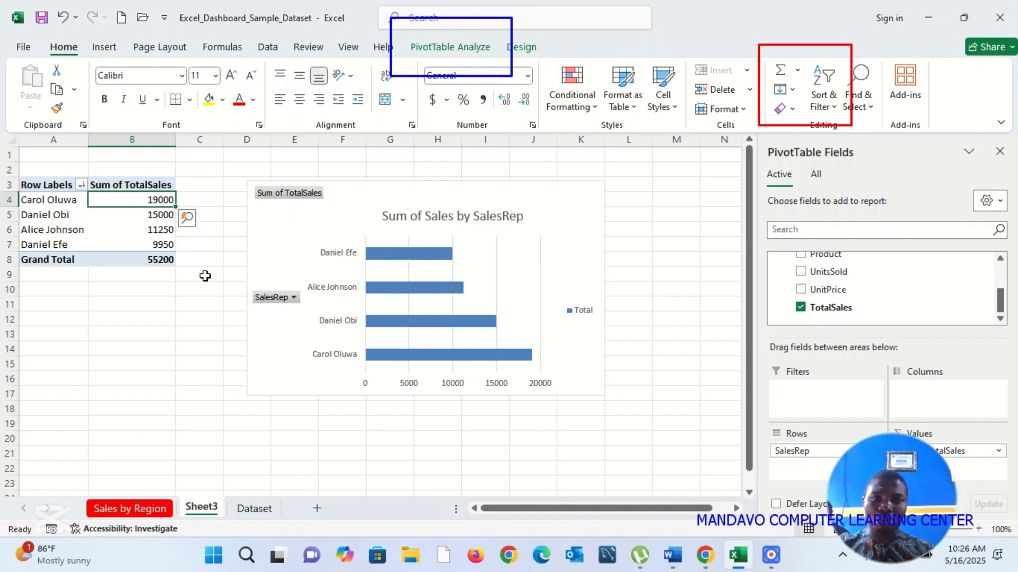
{"action": "left_click", "coordinate": [332, 327]}
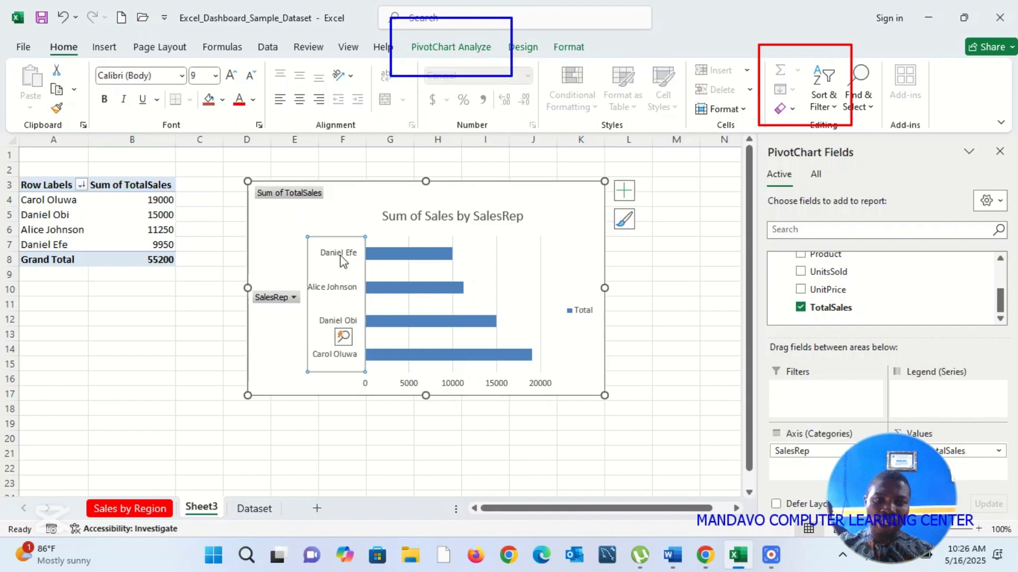
{"action": "right_click", "coordinate": [328, 328]}
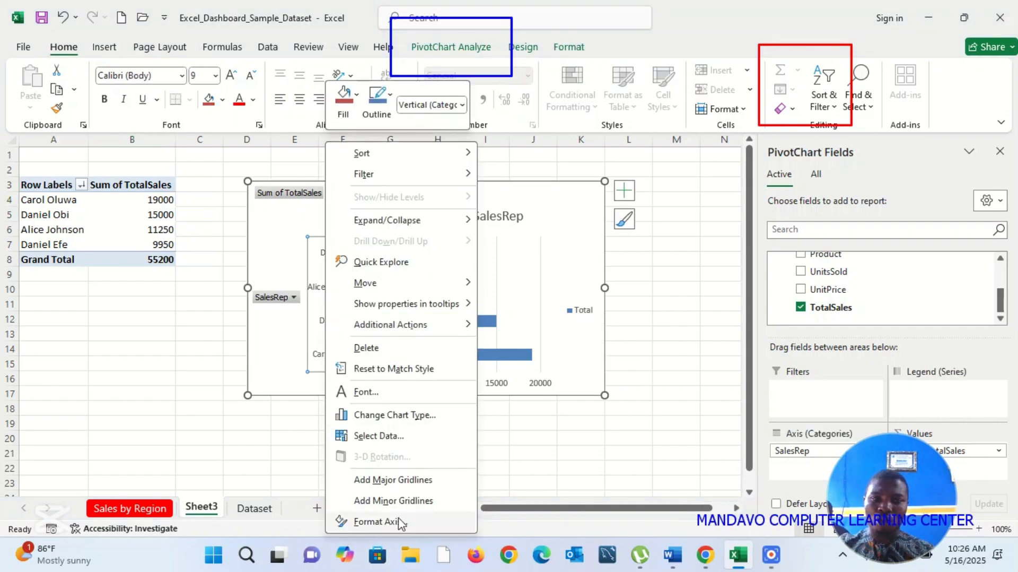
{"action": "left_click", "coordinate": [380, 521]}
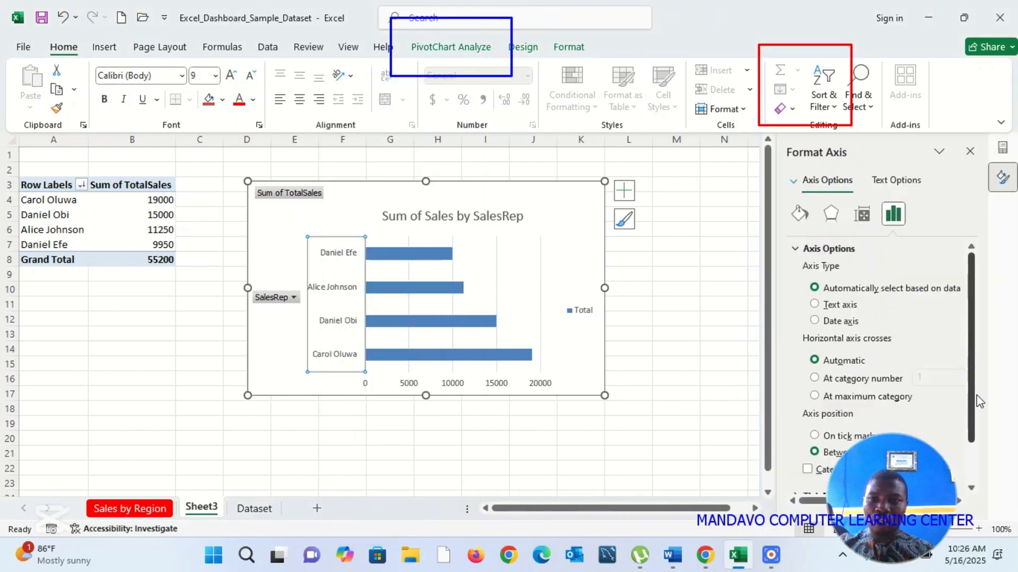
{"action": "scroll", "coordinate": [964, 457], "scroll_direction": "down", "scroll_amount": 2}
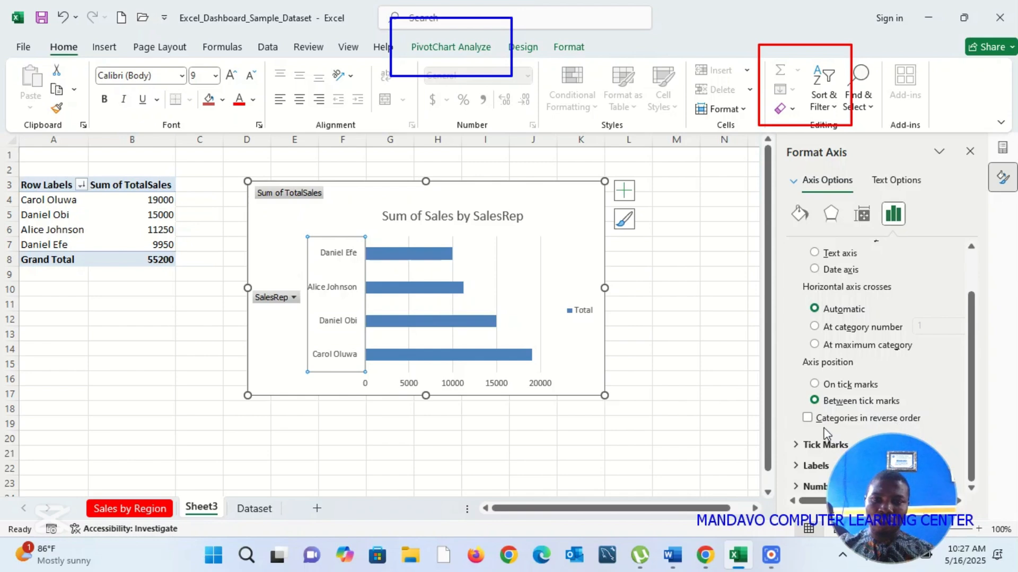
{"action": "left_click", "coordinate": [740, 32]}
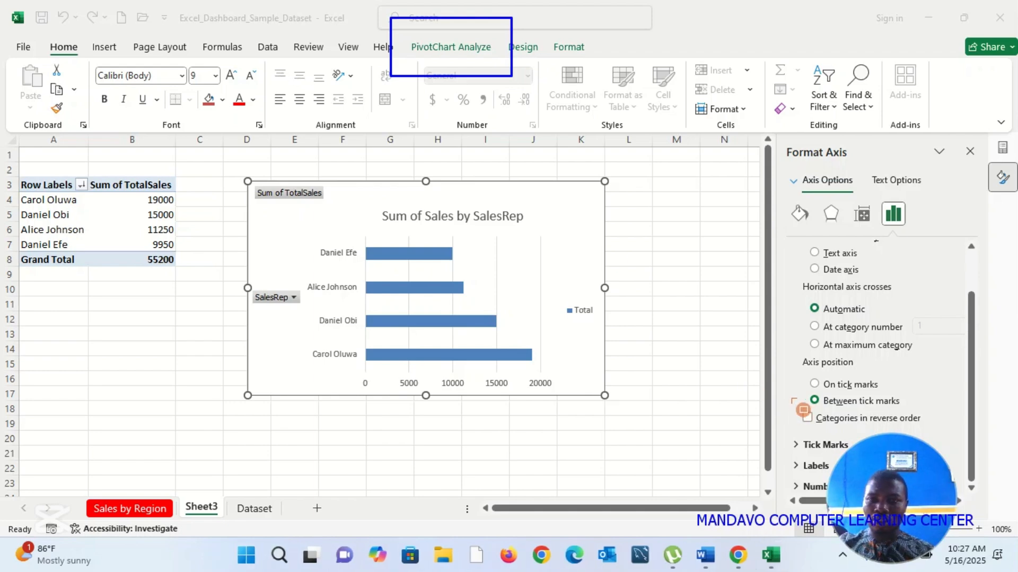
{"action": "left_click_drag", "start_coordinate": [893, 419], "coordinate": [934, 434]}
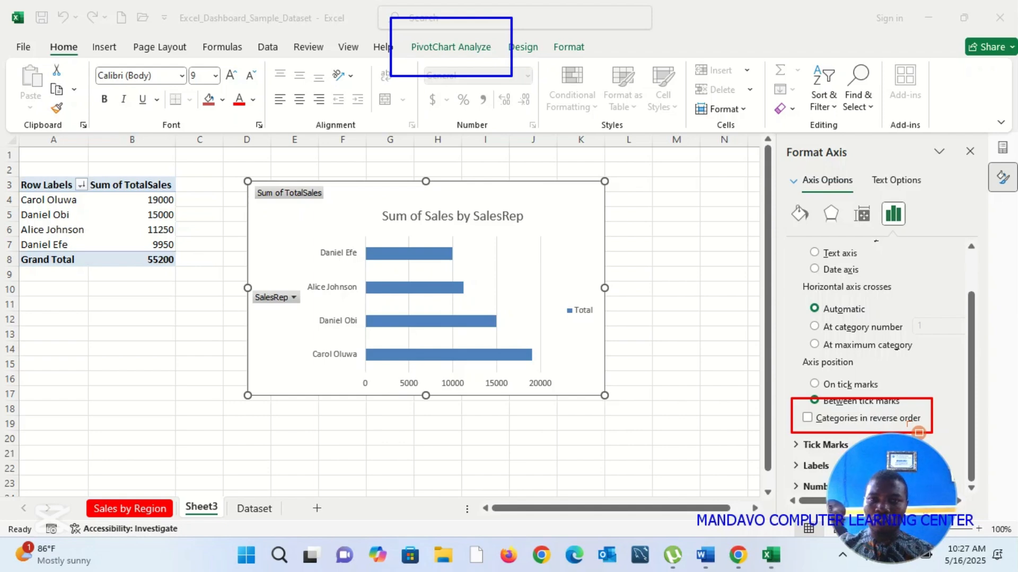
{"action": "left_click", "coordinate": [680, 70]}
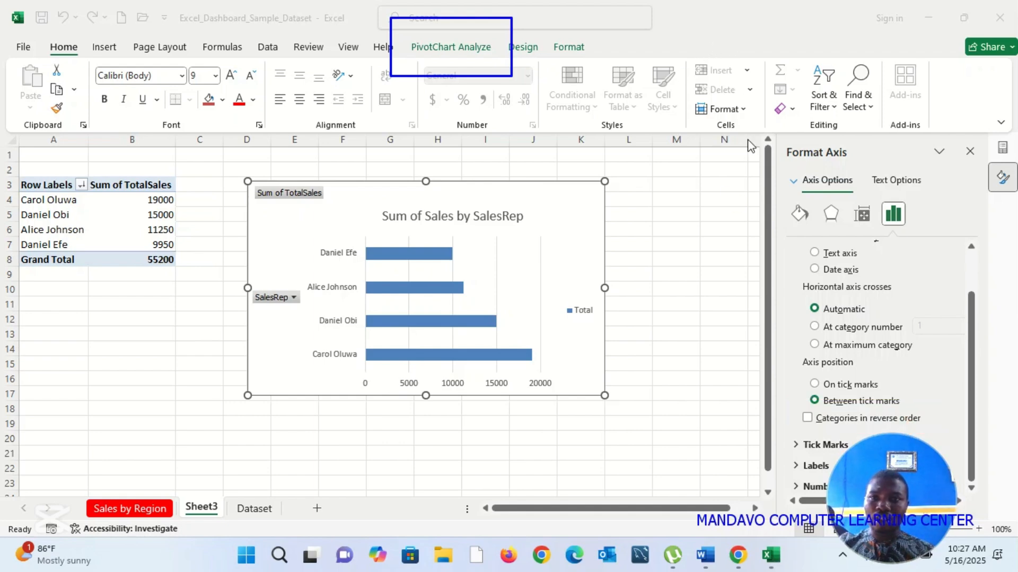
{"action": "left_click", "coordinate": [809, 419]}
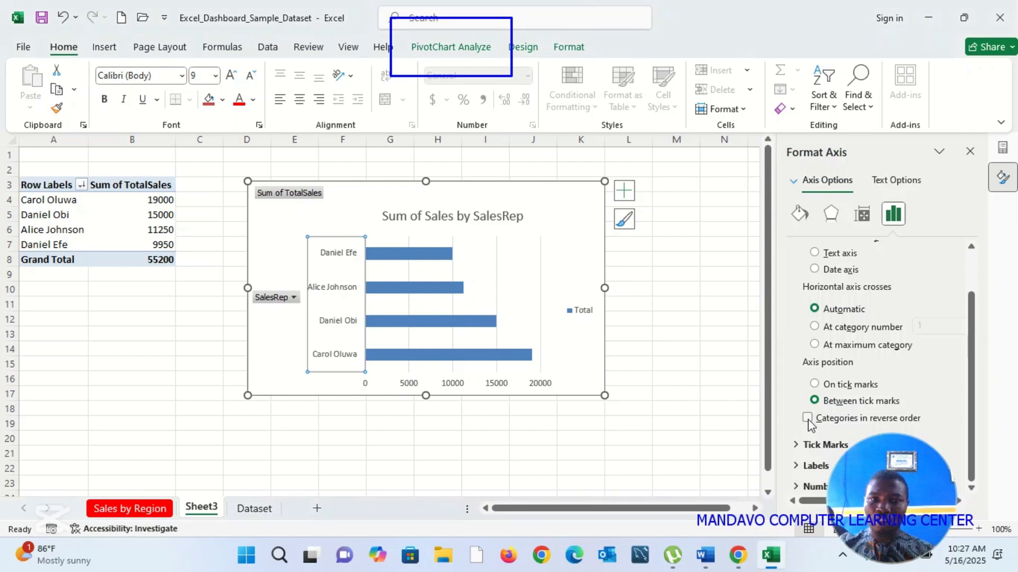
{"action": "left_click", "coordinate": [808, 417]}
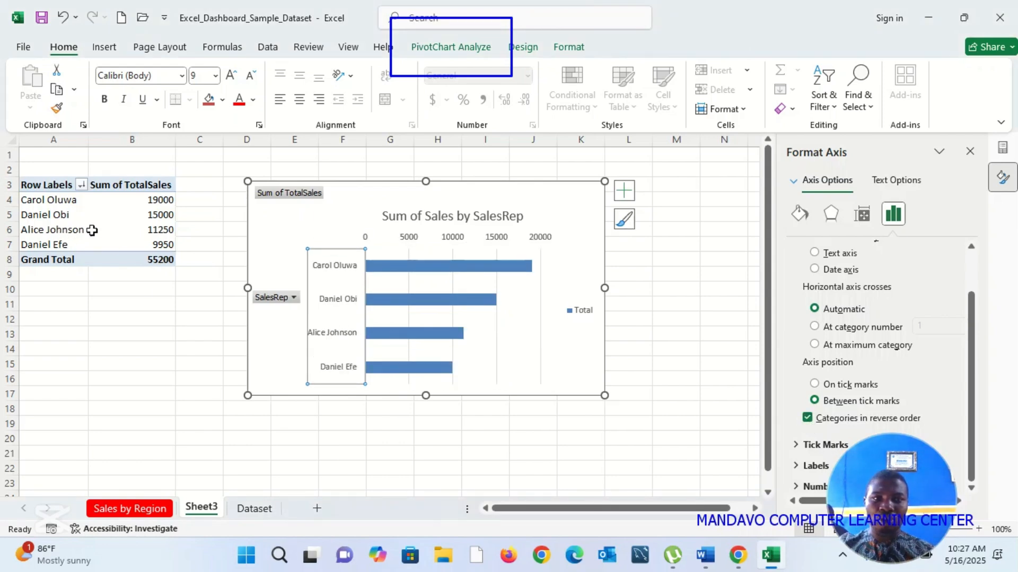
{"action": "left_click", "coordinate": [194, 347]}
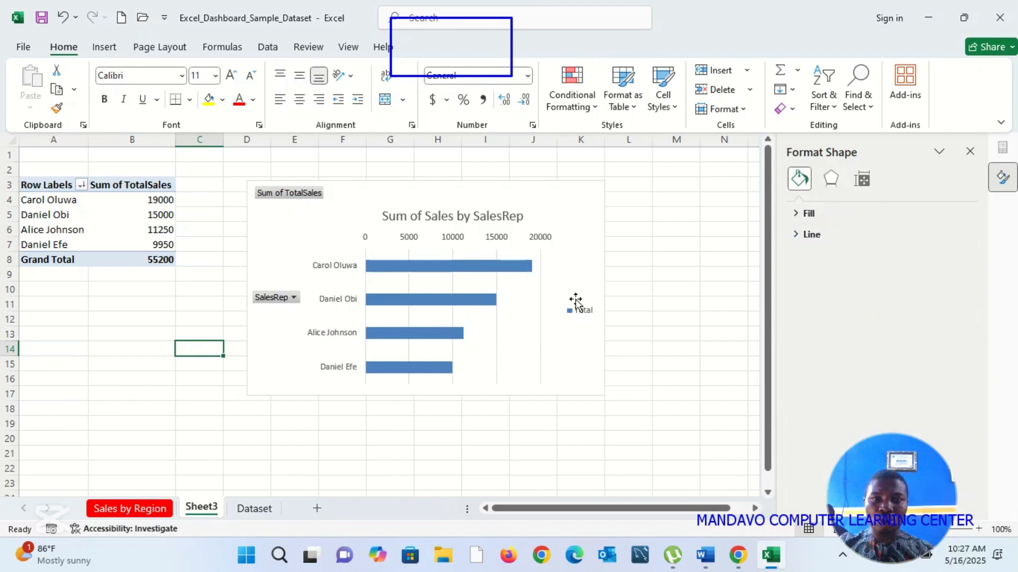
Step: Delete the bar chart's legend and move the chart slightly closer to the PivotTable
{"action": "left_click", "coordinate": [576, 318]}
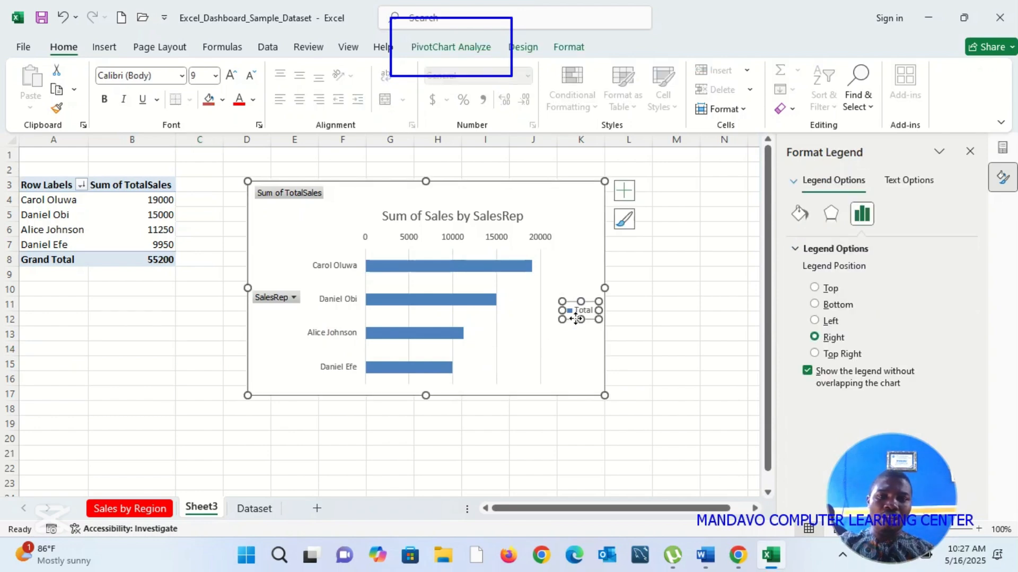
{"action": "key", "text": "Delete"}
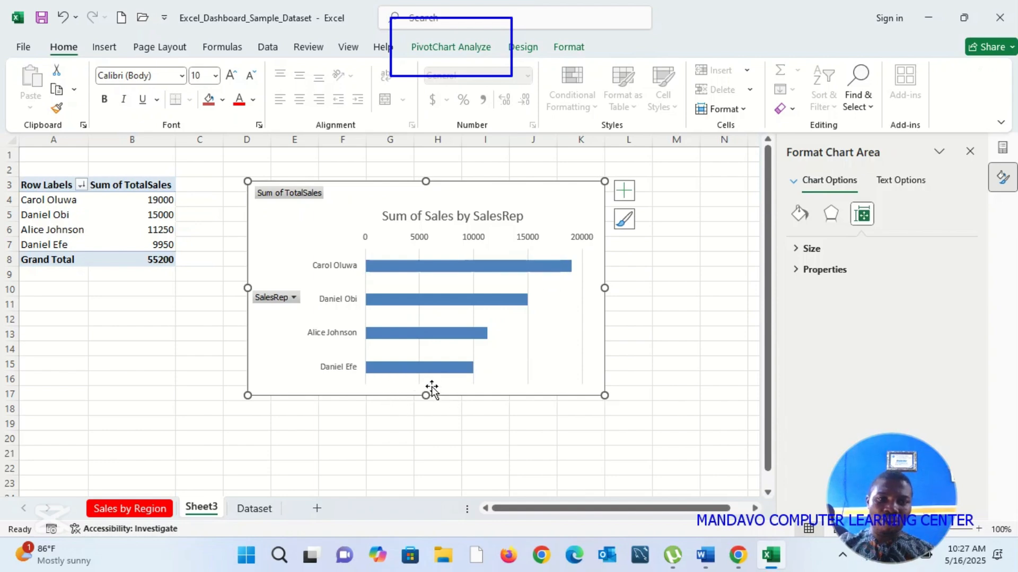
{"action": "mouse_move", "coordinate": [467, 375]}
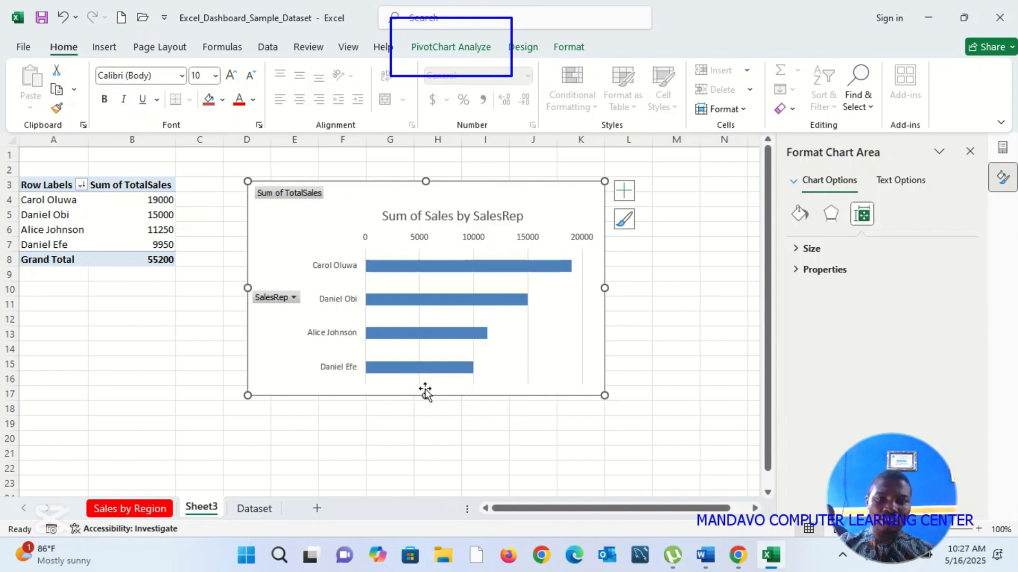
{"action": "left_click_drag", "start_coordinate": [389, 399], "coordinate": [376, 397]}
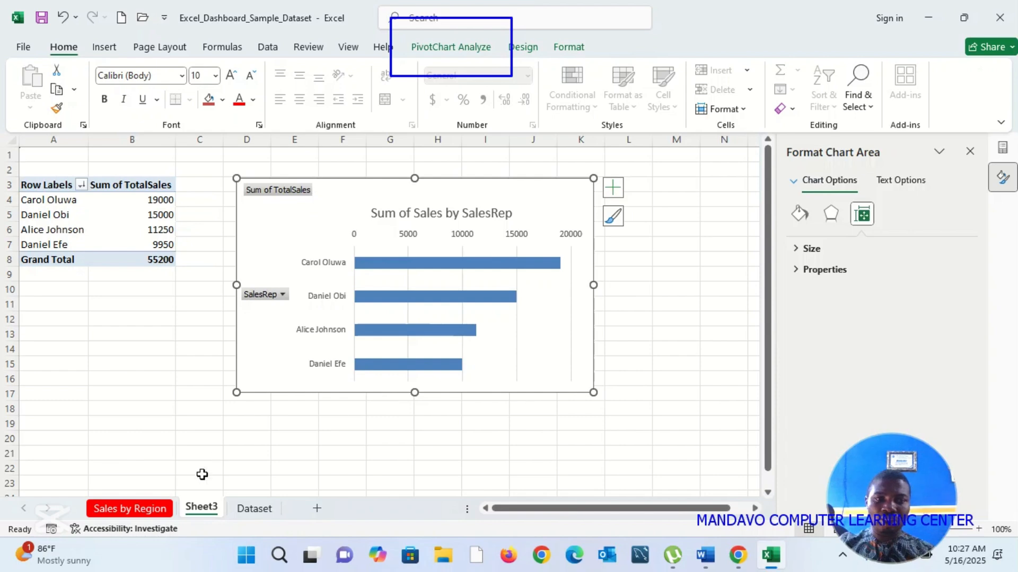
Step: Rename the Sheet3 worksheet as SalesRep
{"action": "right_click", "coordinate": [207, 512]}
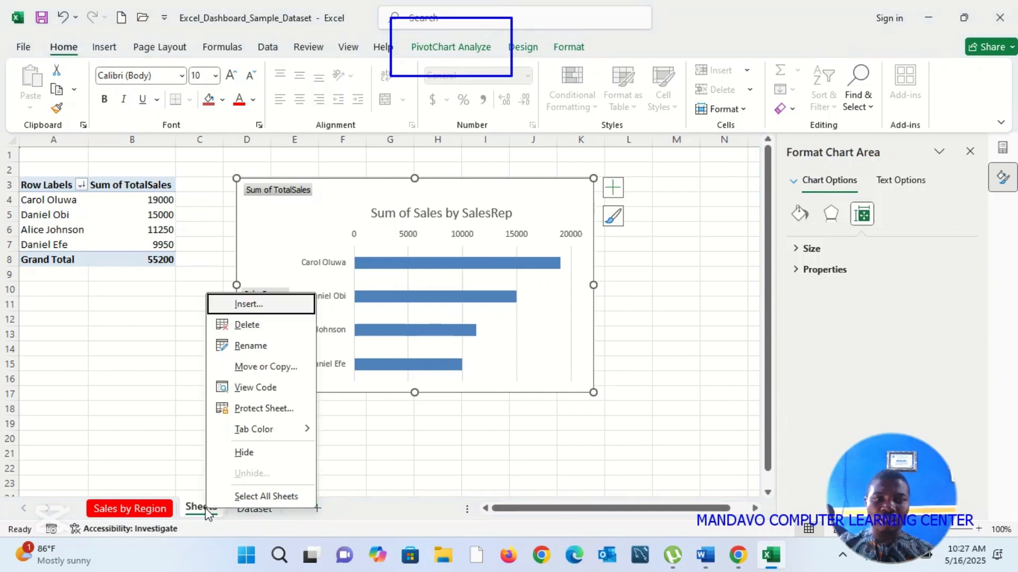
{"action": "left_click", "coordinate": [250, 346]}
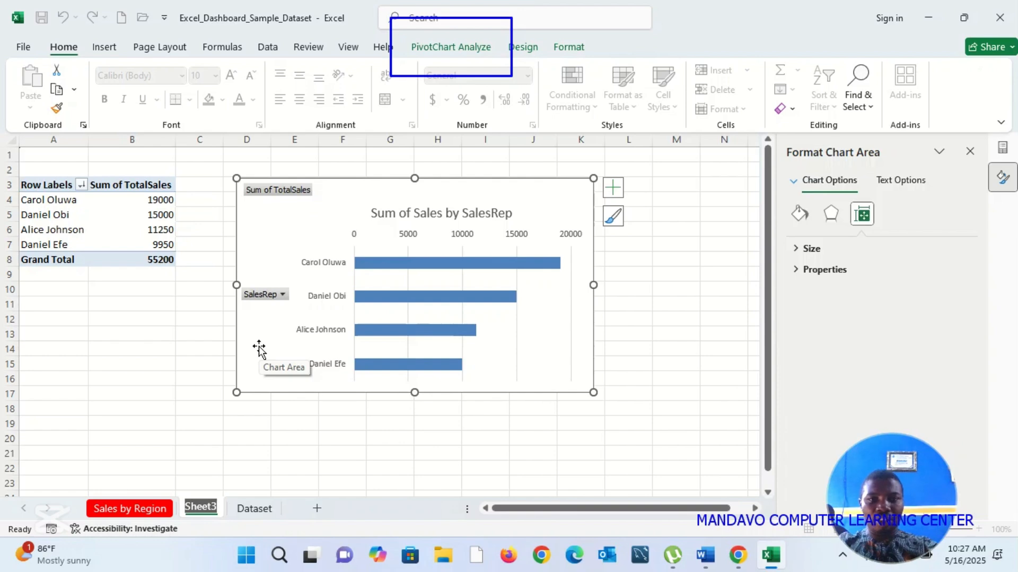
{"action": "type", "text": "SalesRep"}
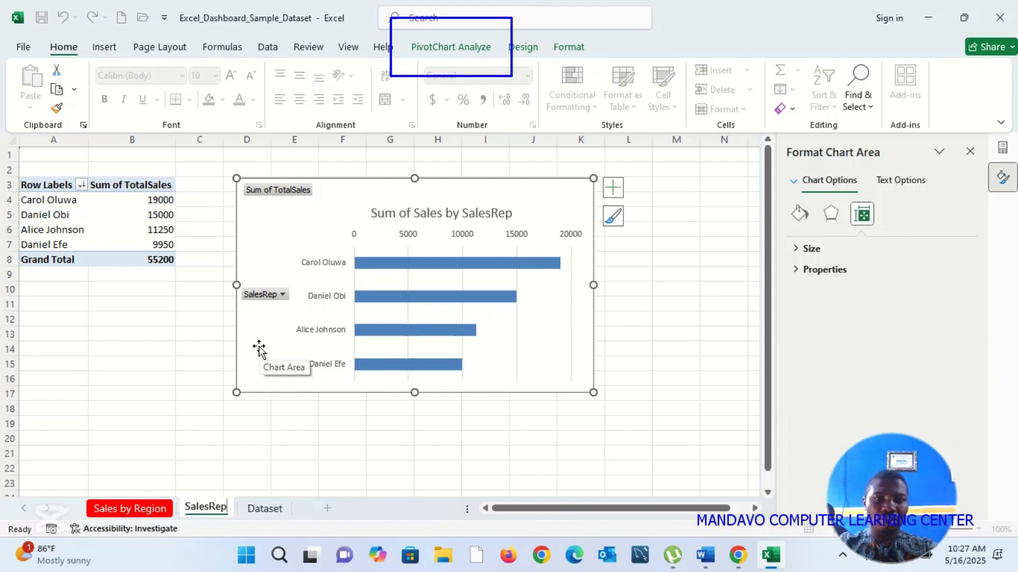
{"action": "key", "text": "Return"}
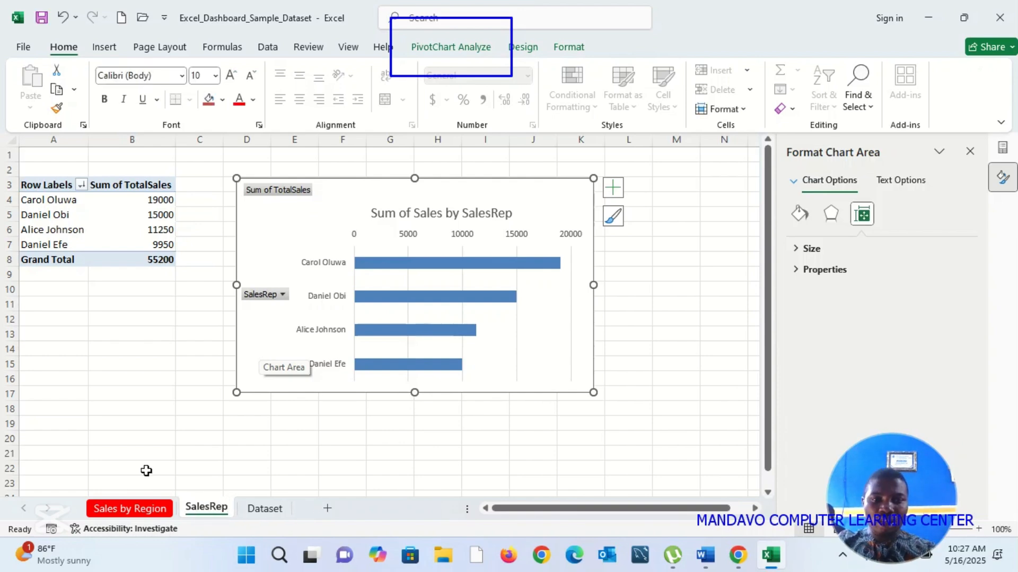
Step: Insert a PivotTable from Dataset range A1:G9 on a new worksheet, adding the data to the Data Model
{"action": "left_click", "coordinate": [269, 509]}
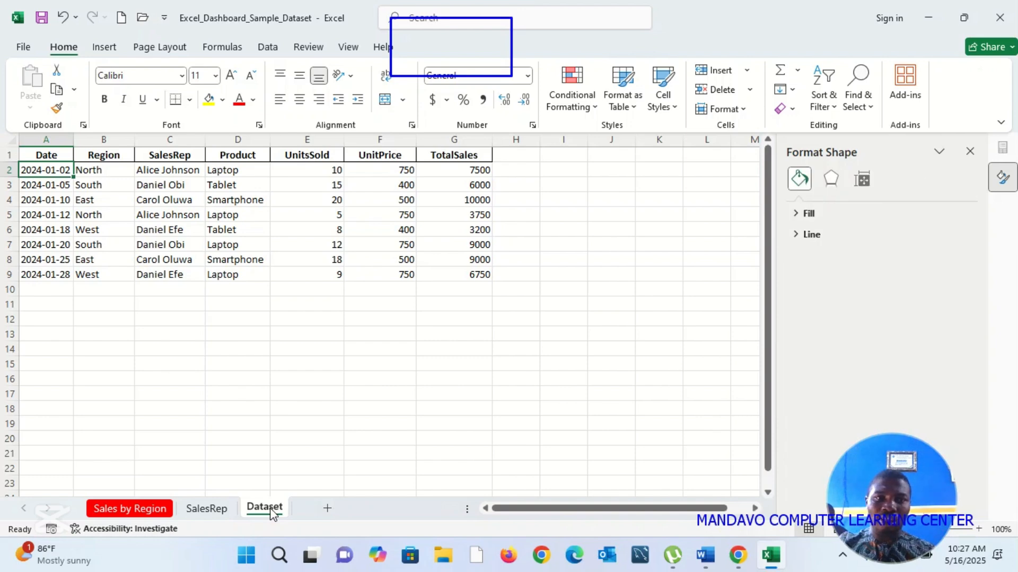
{"action": "left_click", "coordinate": [106, 55]}
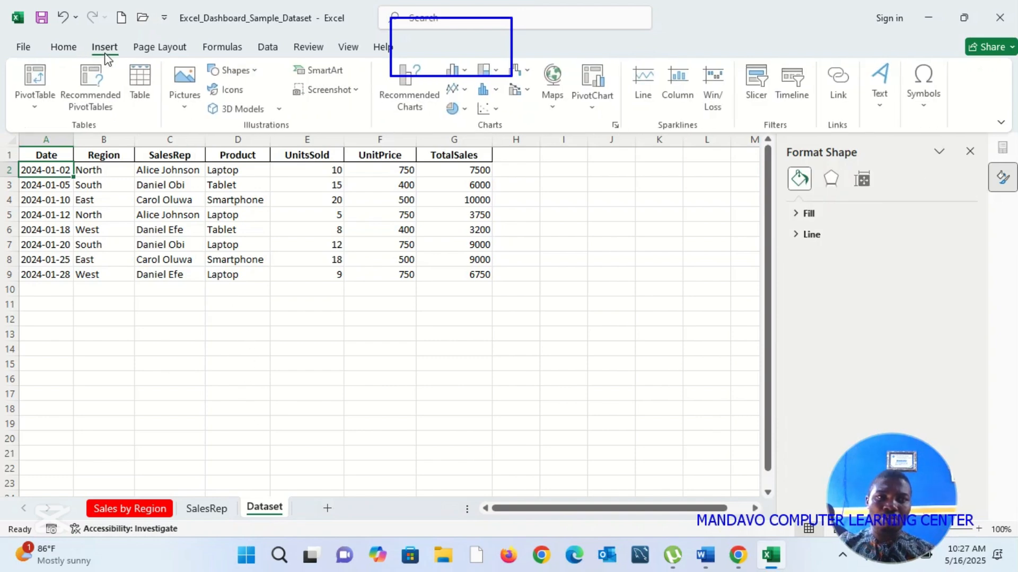
{"action": "left_click", "coordinate": [37, 82]}
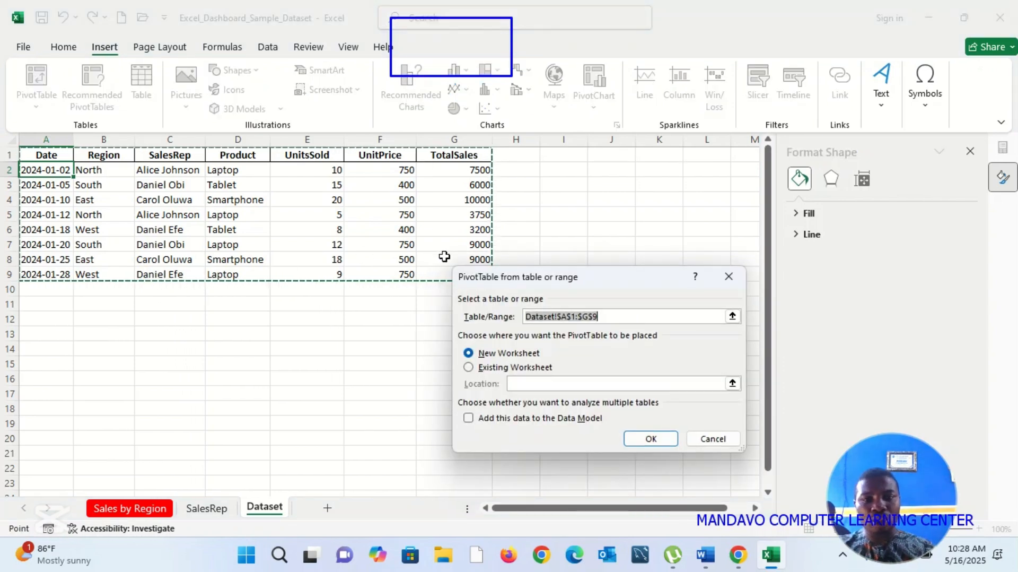
{"action": "left_click", "coordinate": [469, 418]}
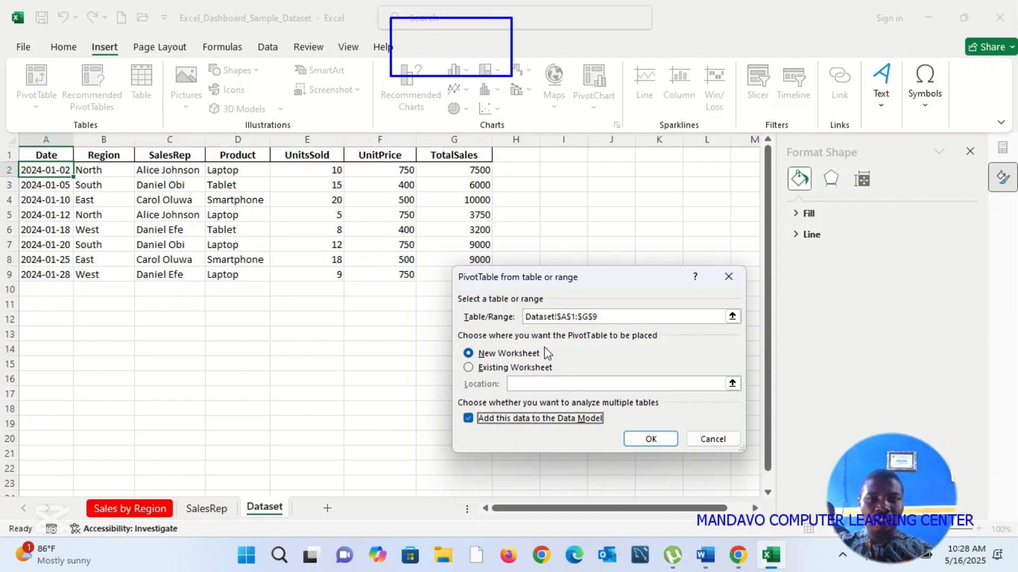
{"action": "left_click", "coordinate": [655, 445]}
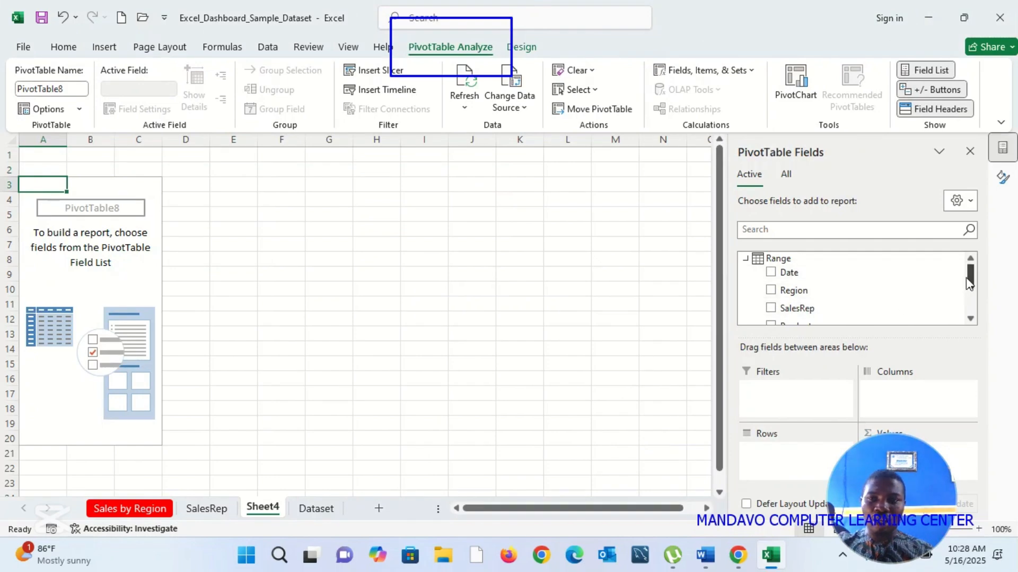
Step: Add Product to the PivotTable's rows and TotalSales to its values
{"action": "left_click_drag", "start_coordinate": [971, 280], "coordinate": [972, 301]}
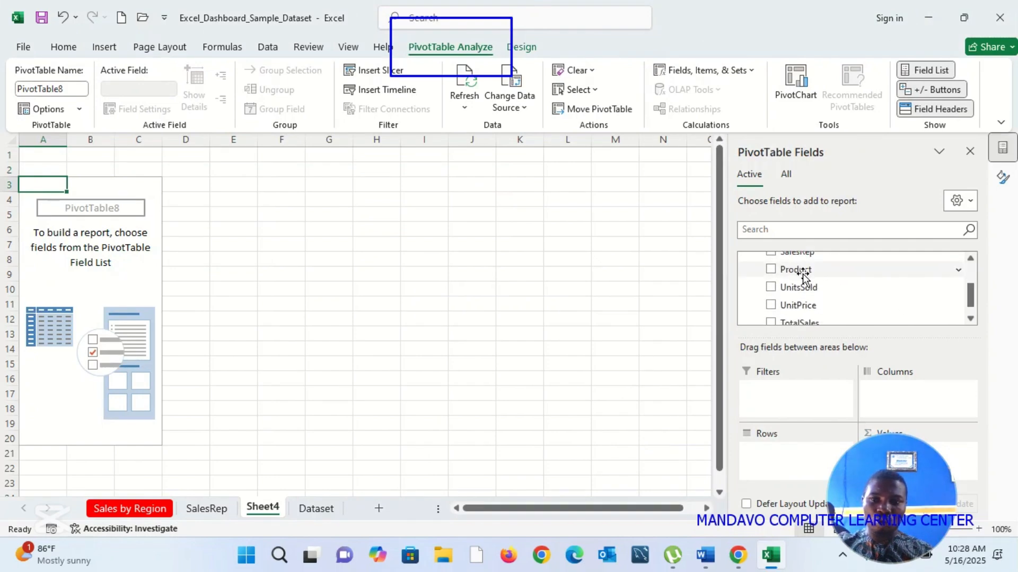
{"action": "left_click_drag", "start_coordinate": [802, 275], "coordinate": [782, 464]}
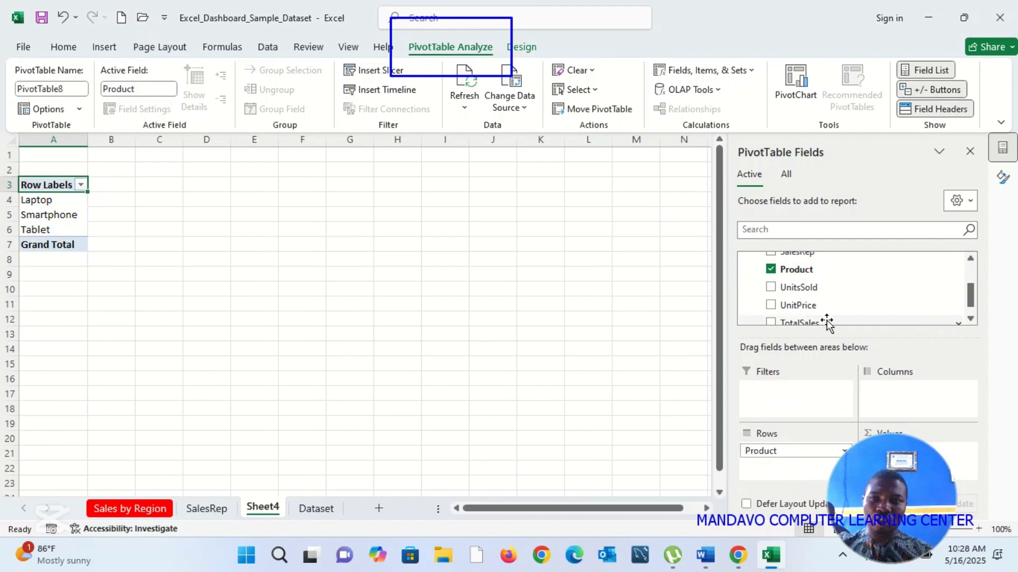
{"action": "left_click_drag", "start_coordinate": [803, 321], "coordinate": [960, 465]}
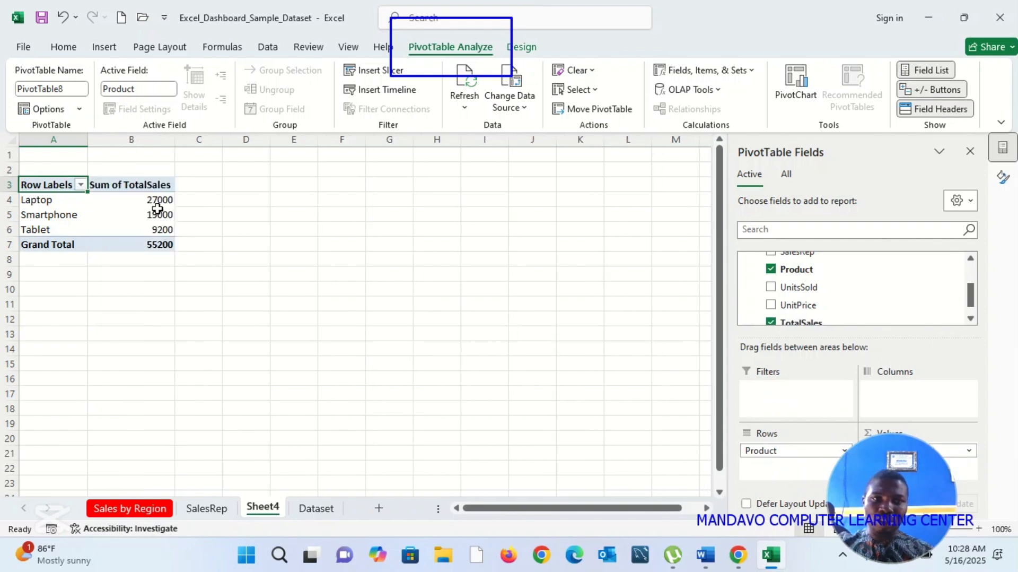
Step: Sort the PivotTable's Sum of TotalSales values from largest to smallest
{"action": "left_click", "coordinate": [152, 205]}
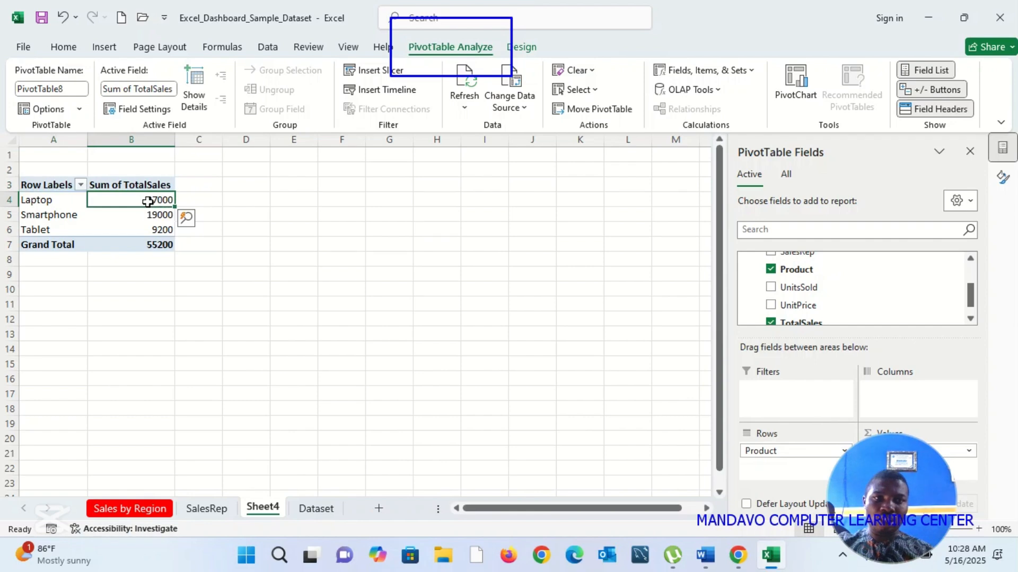
{"action": "right_click", "coordinate": [147, 200]}
{"action": "mouse_move", "coordinate": [268, 323]}
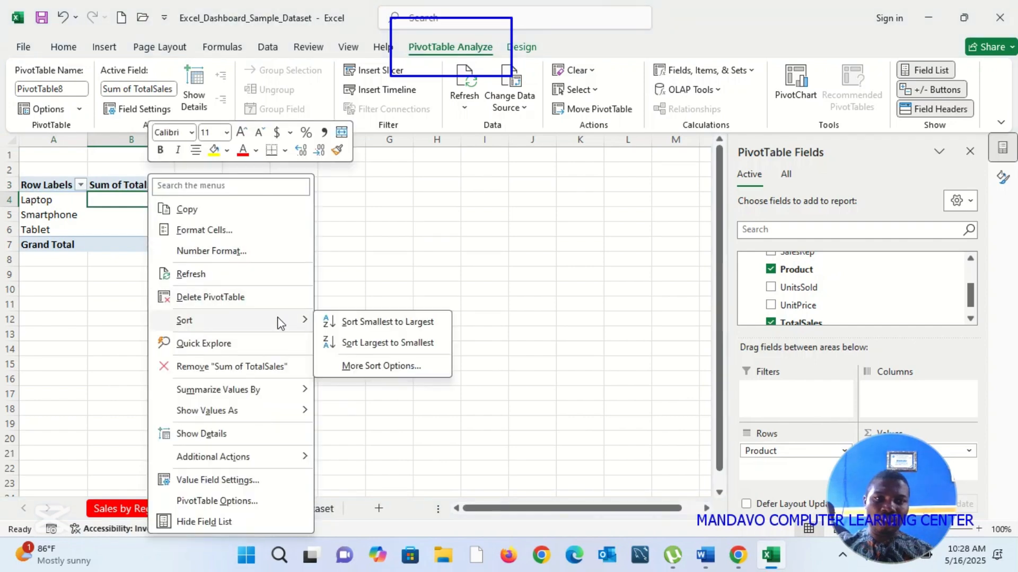
{"action": "left_click", "coordinate": [375, 343]}
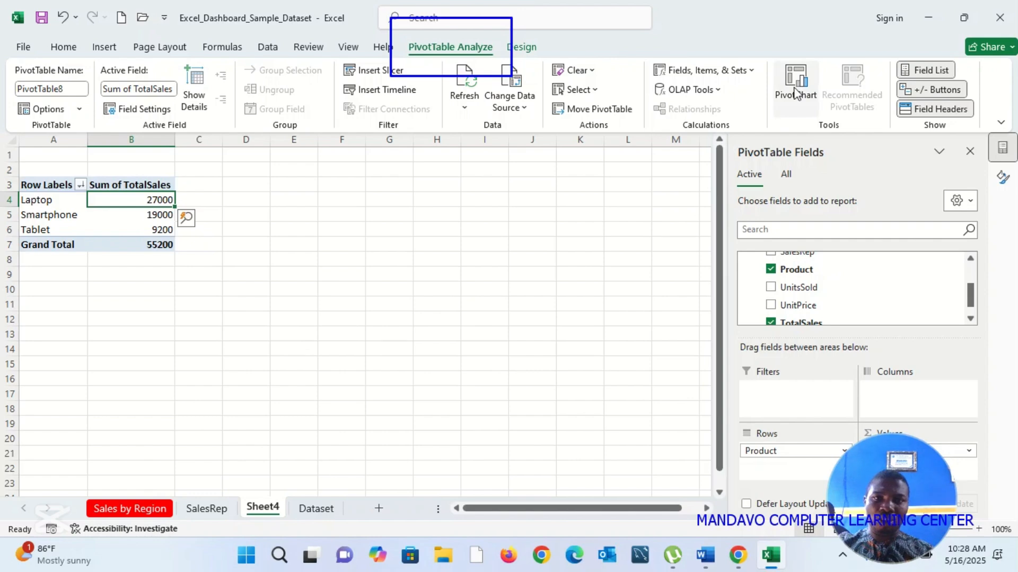
Step: Insert a standard Pie PivotChart from the product PivotTable and place it beside the table, starting at about row 3 of column C
{"action": "left_click", "coordinate": [795, 90]}
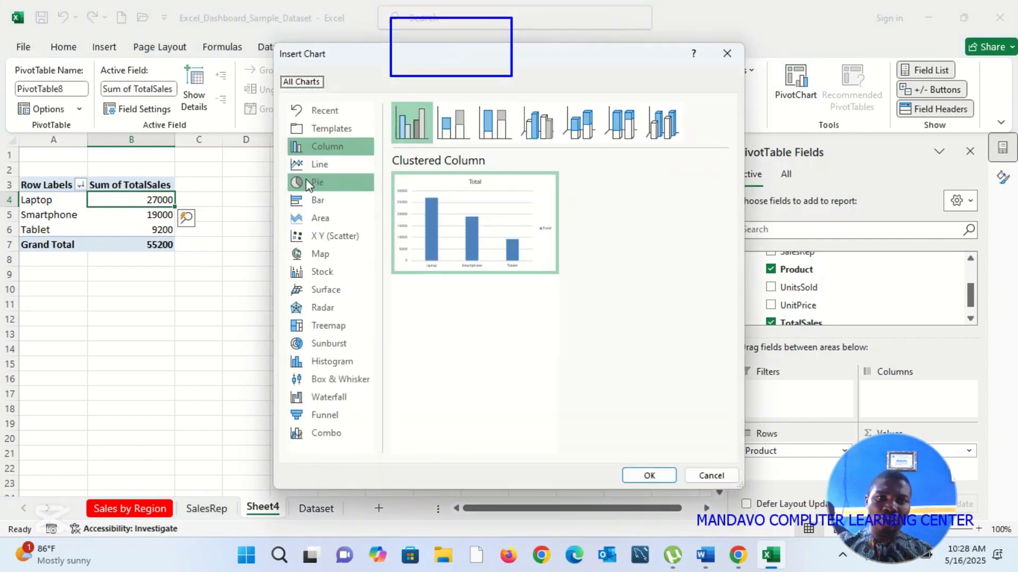
{"action": "left_click", "coordinate": [309, 184]}
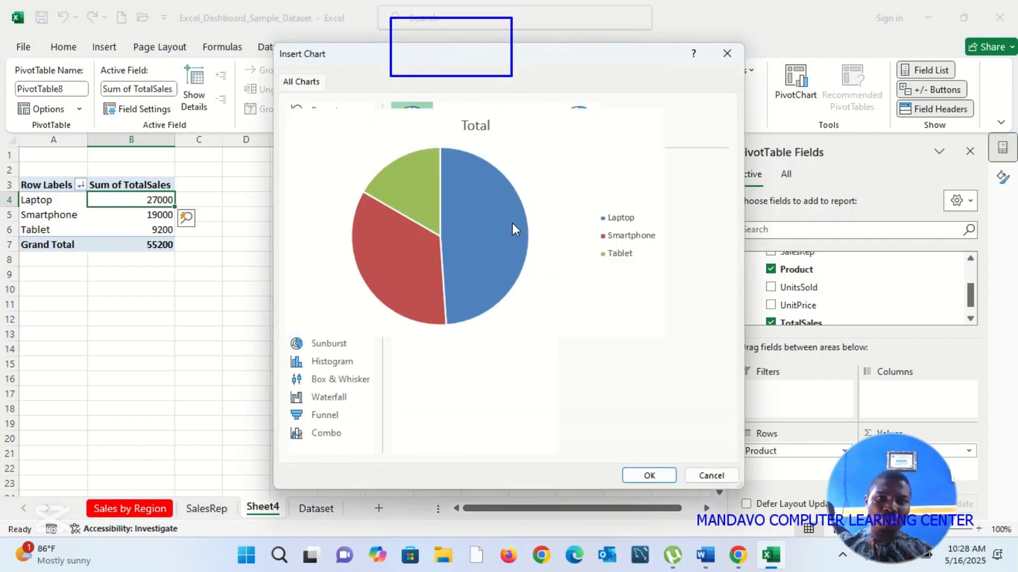
{"action": "left_click", "coordinate": [577, 132]}
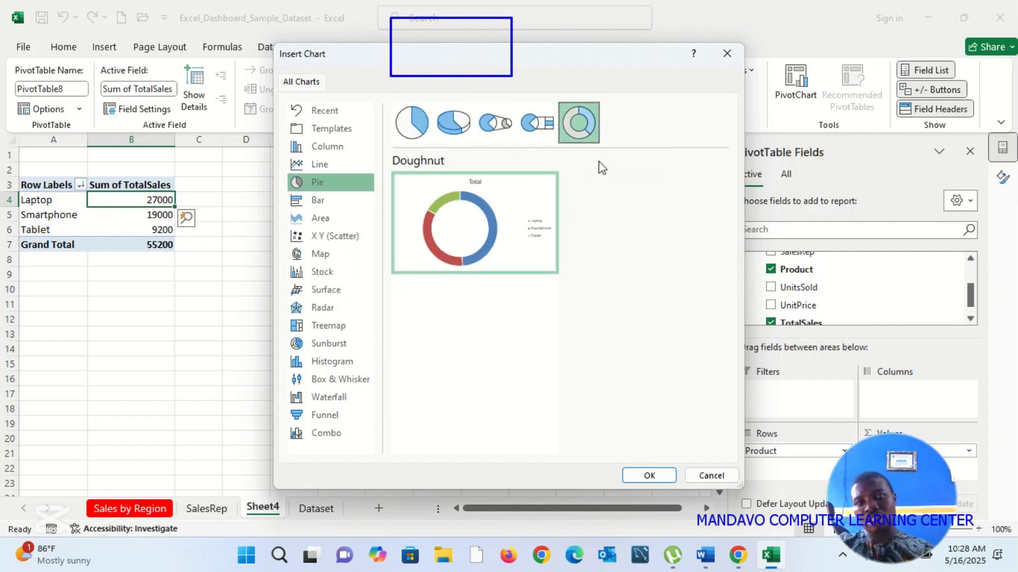
{"action": "left_click", "coordinate": [413, 130]}
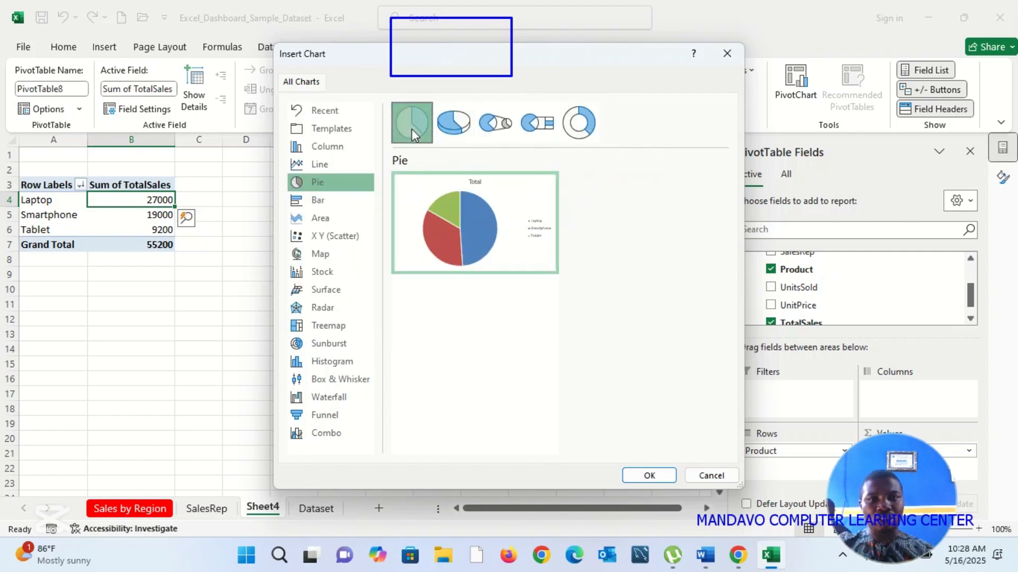
{"action": "left_click", "coordinate": [650, 475]}
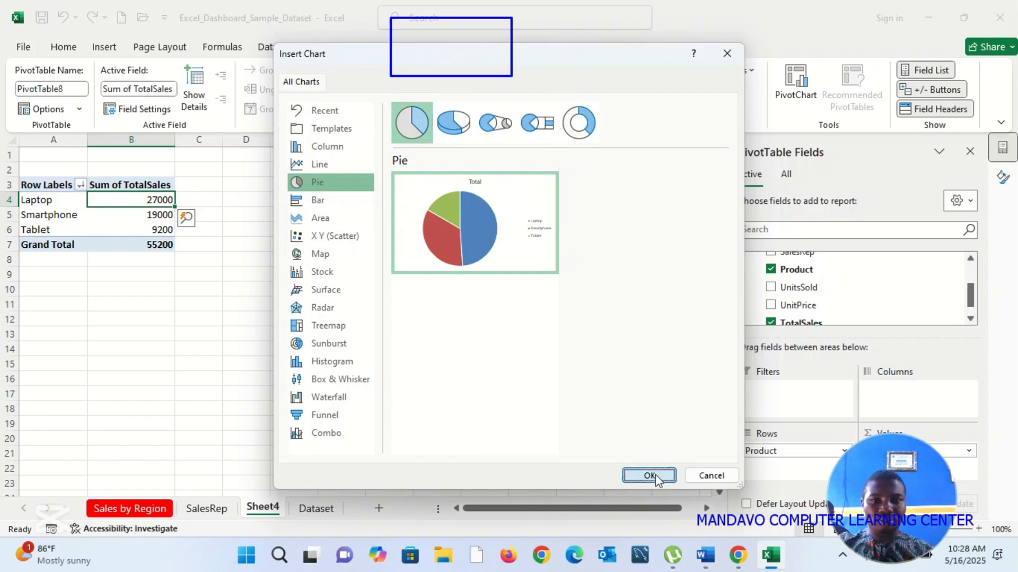
{"action": "left_click_drag", "start_coordinate": [458, 218], "coordinate": [481, 175]}
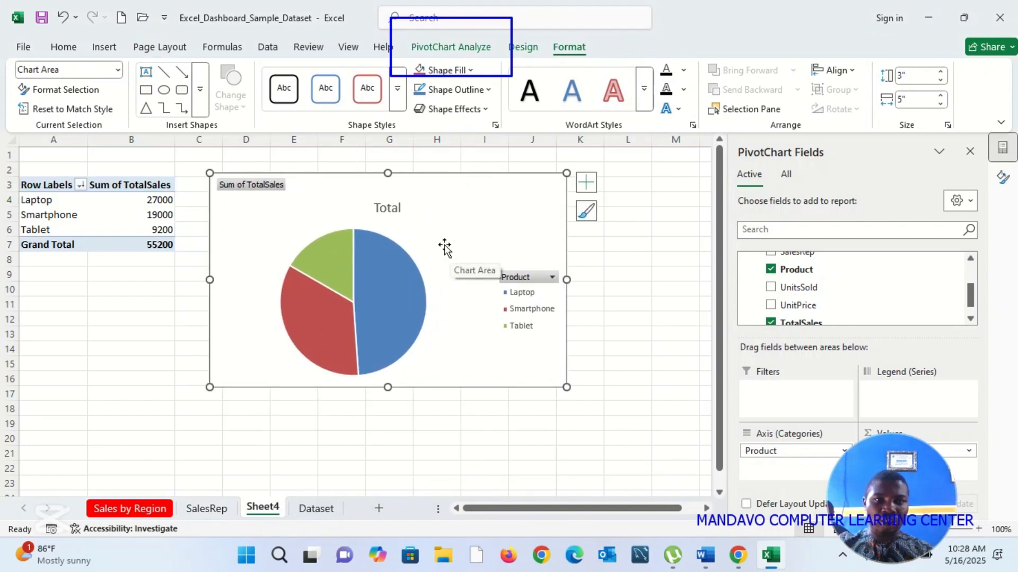
Step: Change the pie chart's title to "Sum of Sales by Product" and close the formatting pane
{"action": "left_click", "coordinate": [399, 212]}
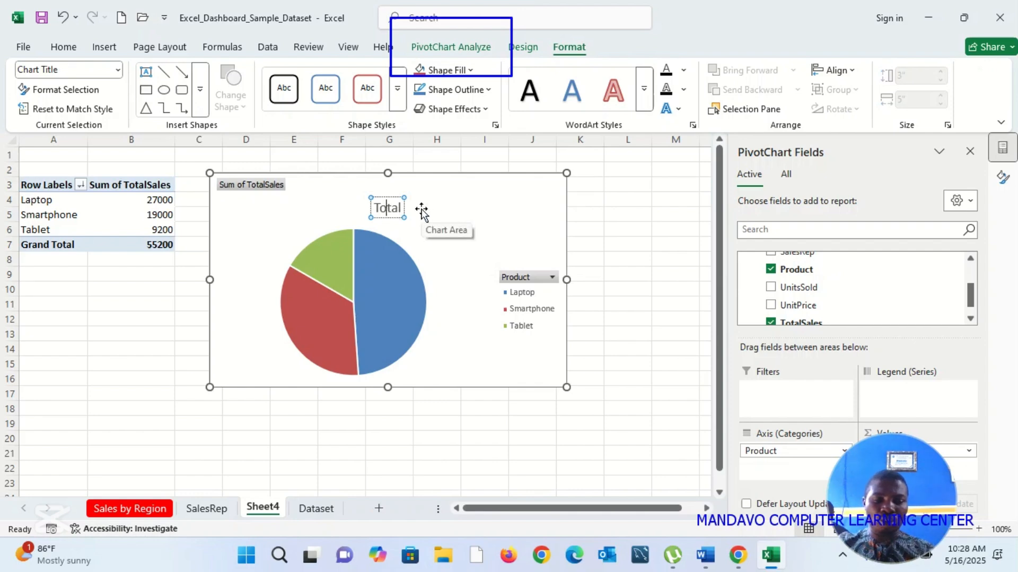
{"action": "key", "text": "ctrl+a"}
{"action": "left_click", "coordinate": [422, 212]}
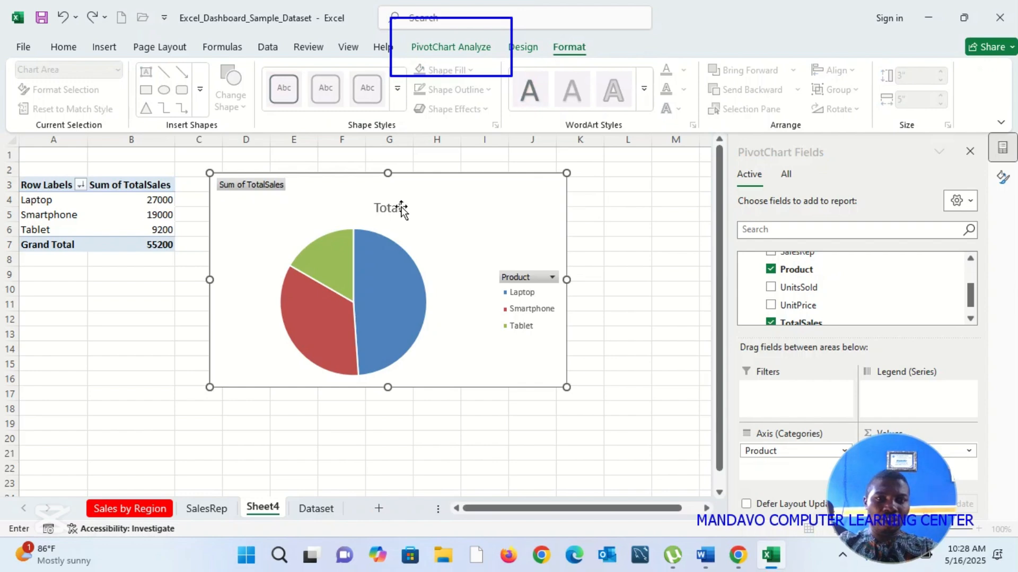
{"action": "left_click", "coordinate": [393, 207]}
{"action": "double_click", "coordinate": [394, 206]}
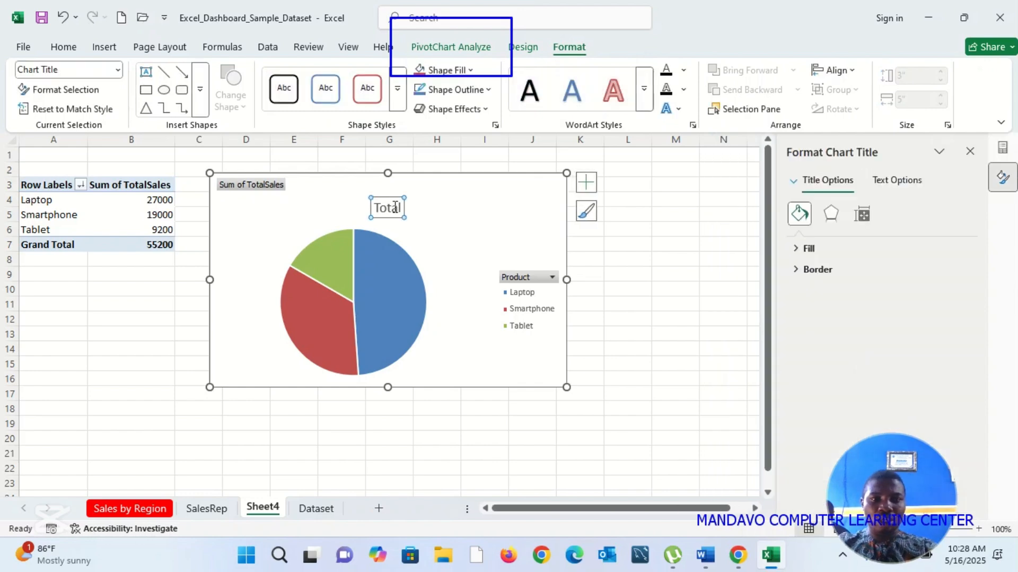
{"action": "left_click", "coordinate": [396, 208]}
{"action": "double_click", "coordinate": [396, 208]}
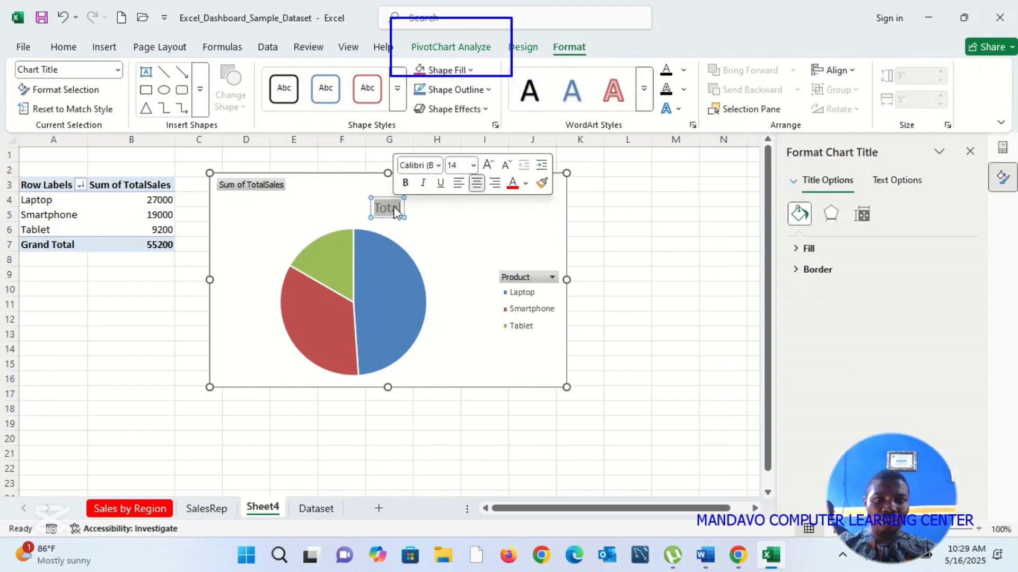
{"action": "type", "text": "Su"}
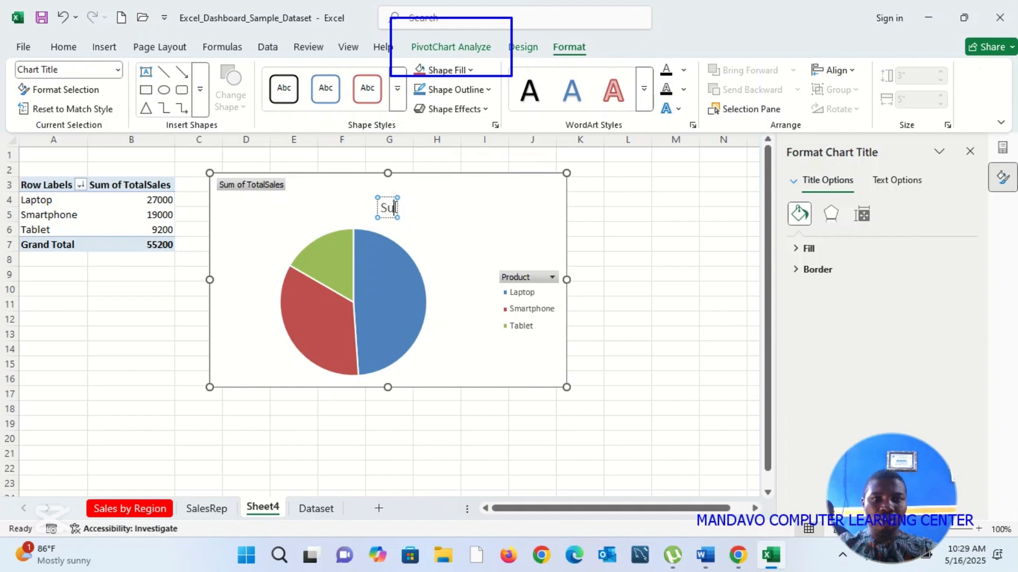
{"action": "type", "text": "m of Sales b"}
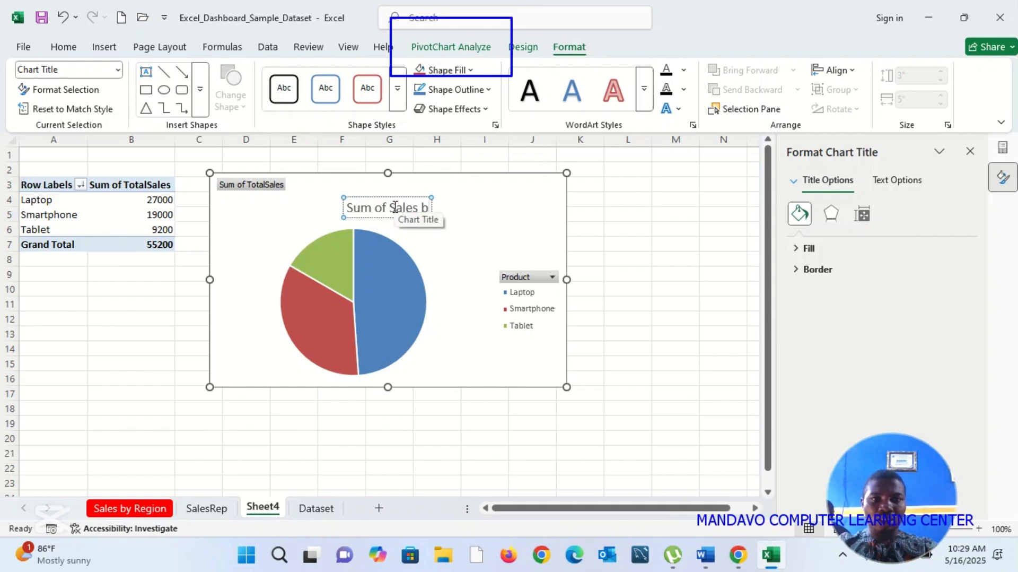
{"action": "type", "text": "y"}
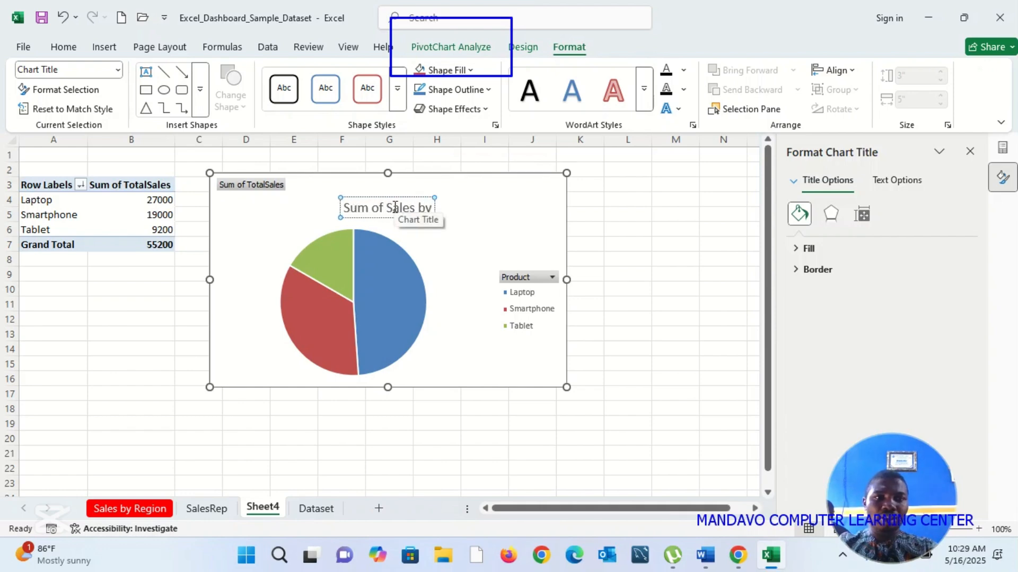
{"action": "type", "text": " Product"}
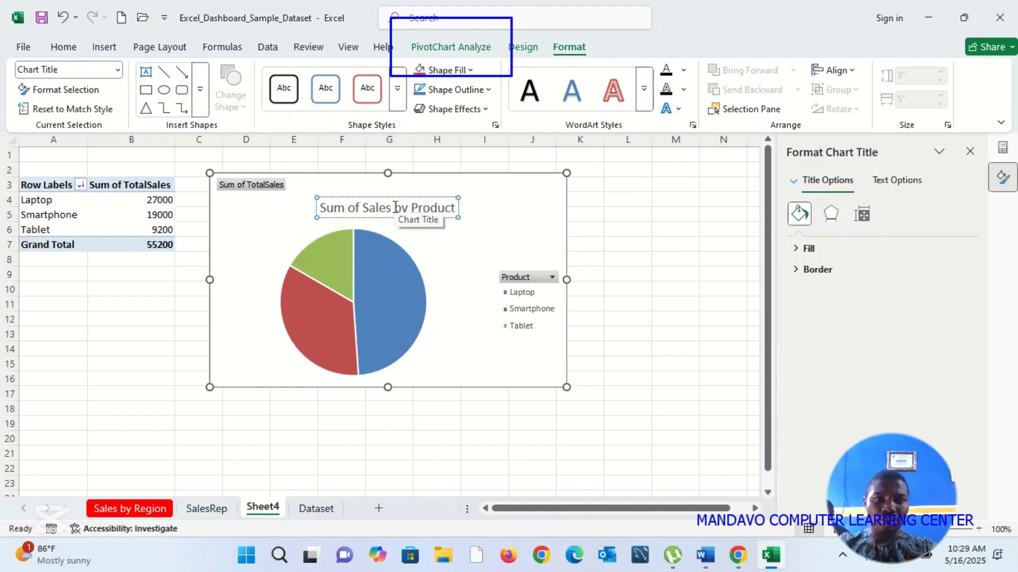
{"action": "key", "text": "Return"}
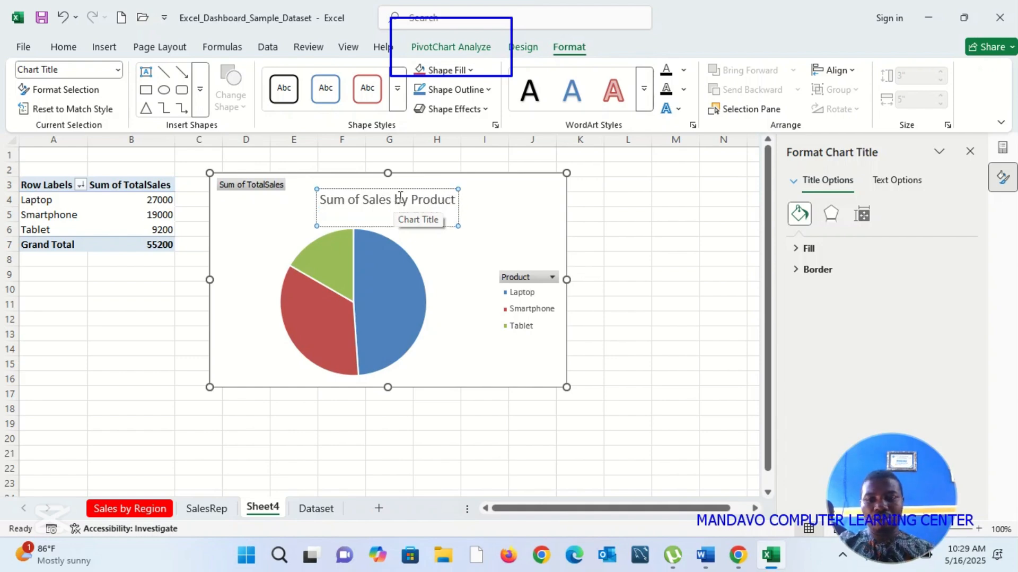
{"action": "key", "text": "BackSpace"}
{"action": "left_click", "coordinate": [662, 213]}
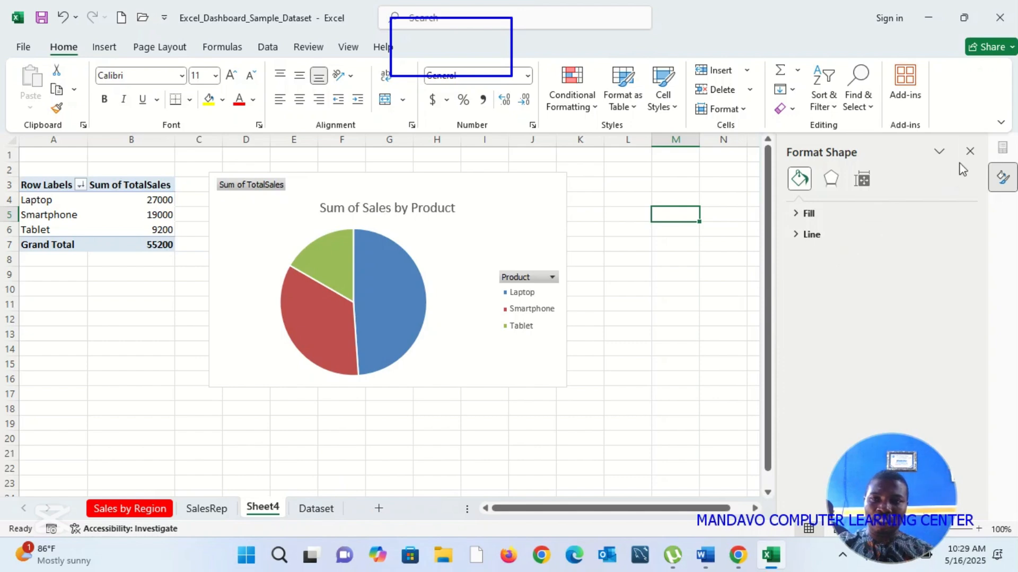
{"action": "left_click", "coordinate": [969, 152]}
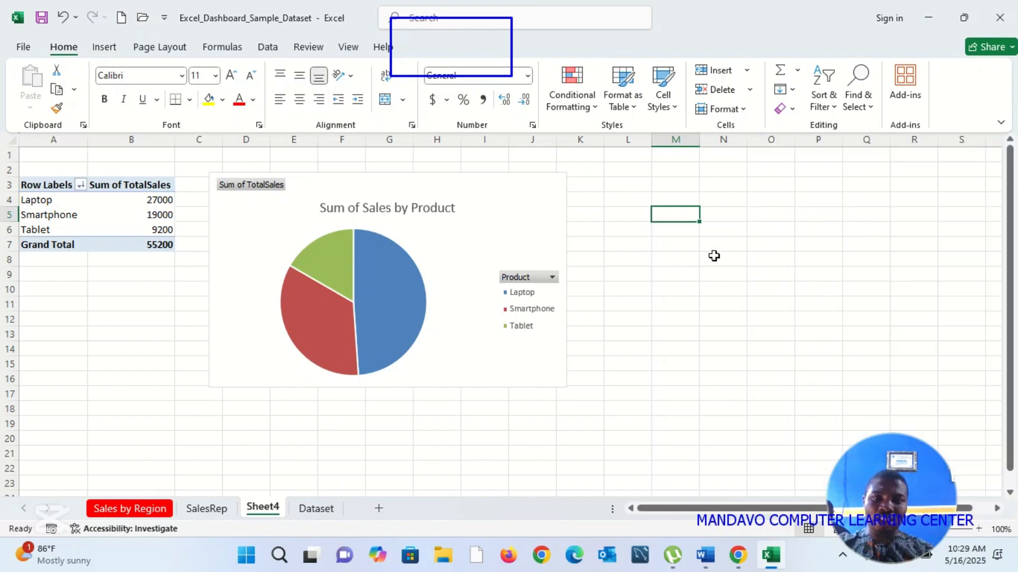
{"action": "left_click", "coordinate": [538, 200]}
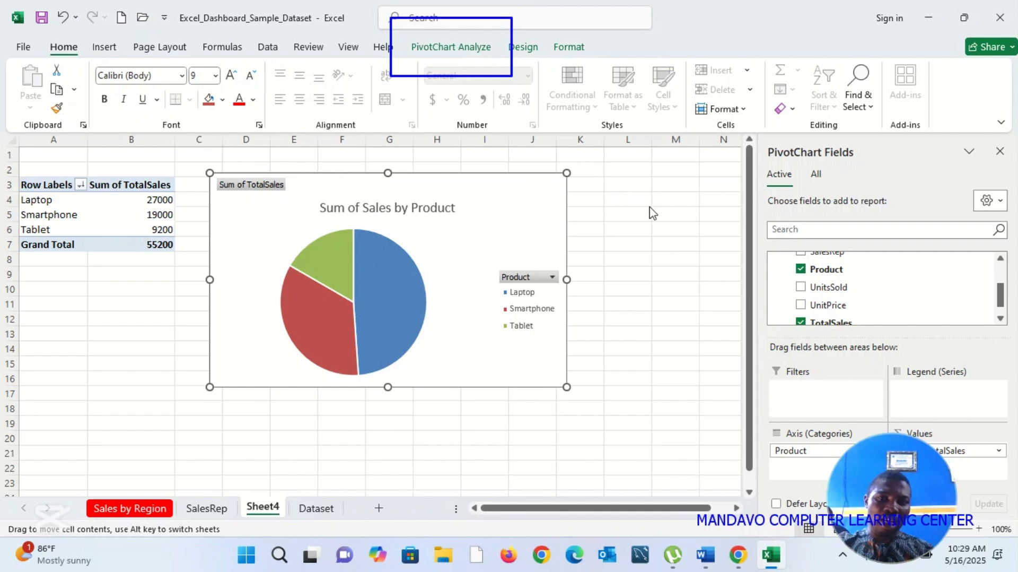
{"action": "left_click", "coordinate": [655, 214]}
Step: Create a PivotTable from Dataset range A1:G9 on a new worksheet, adding the data to the Data Model
{"action": "left_click", "coordinate": [316, 508]}
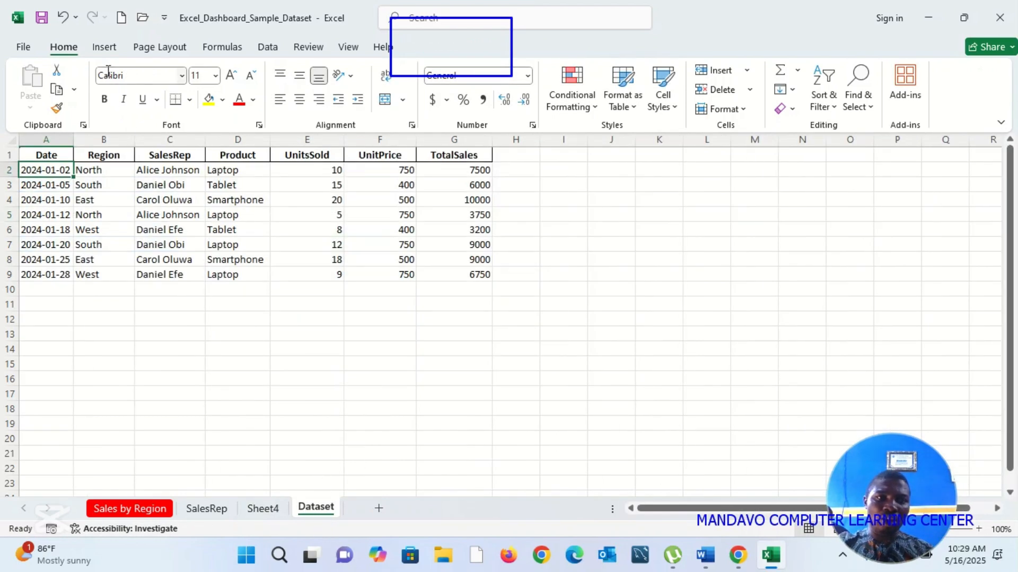
{"action": "left_click", "coordinate": [103, 51]}
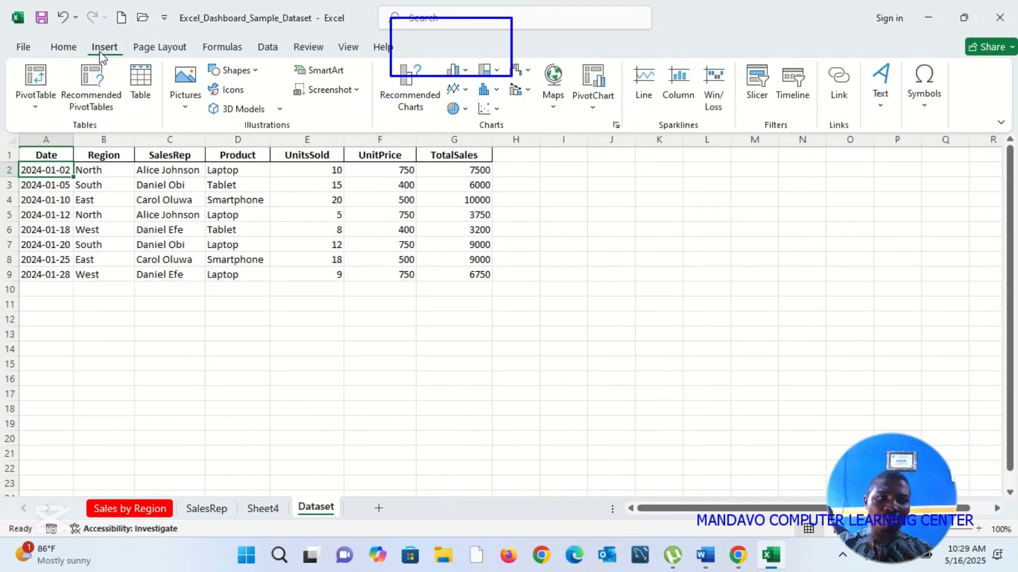
{"action": "left_click", "coordinate": [33, 80]}
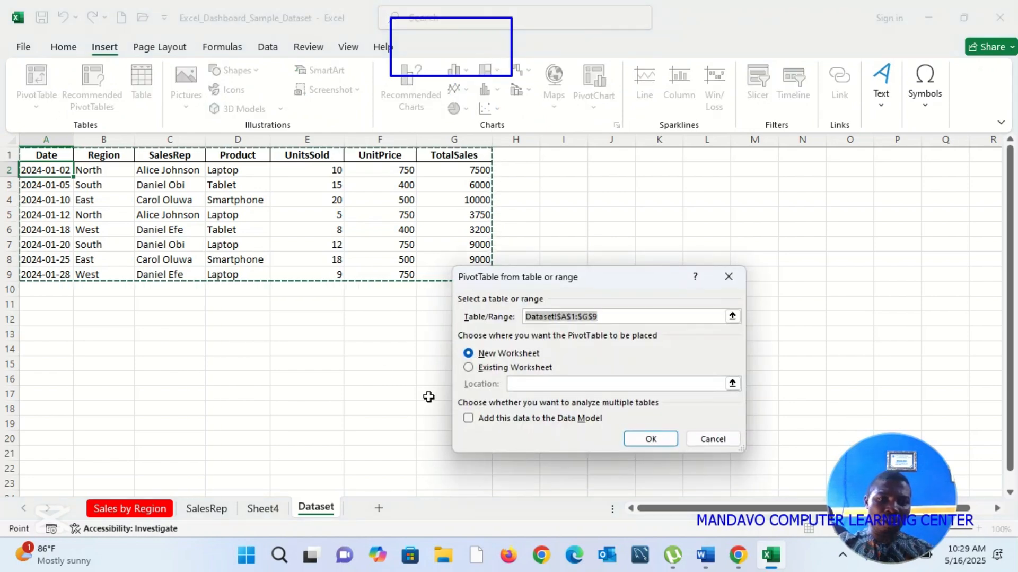
{"action": "left_click", "coordinate": [469, 418]}
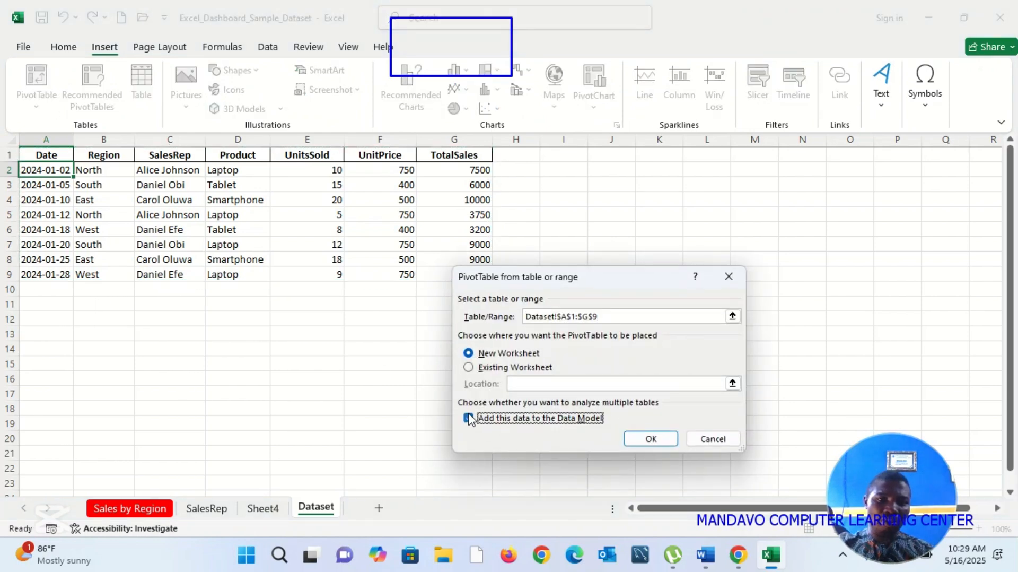
{"action": "left_click", "coordinate": [640, 440]}
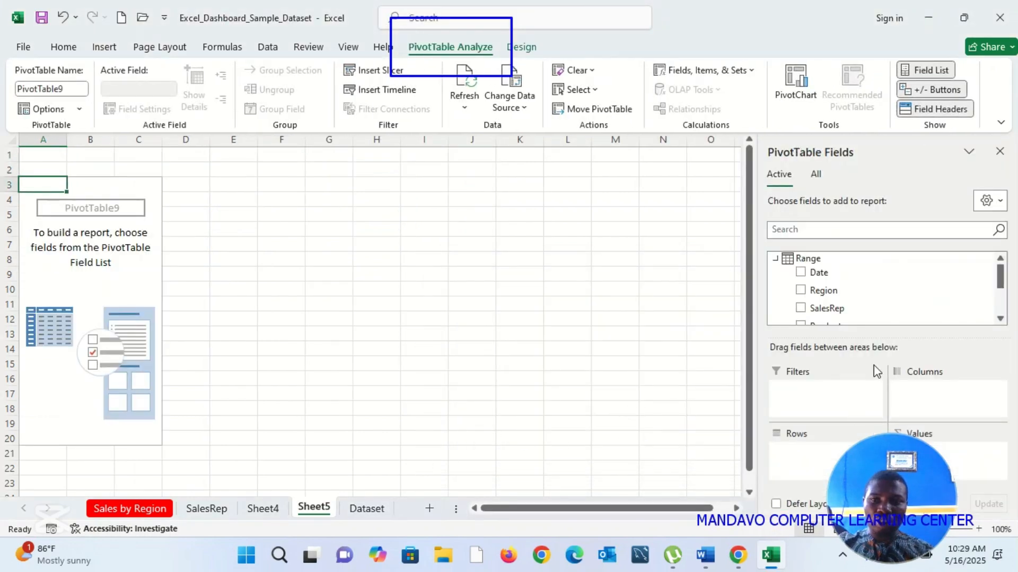
Step: Add TotalSales, UnitPrice and UnitsSold, in that order, to the PivotTable's values
{"action": "left_click_drag", "start_coordinate": [1001, 263], "coordinate": [1001, 293]}
{"action": "left_click_drag", "start_coordinate": [836, 311], "coordinate": [966, 456]}
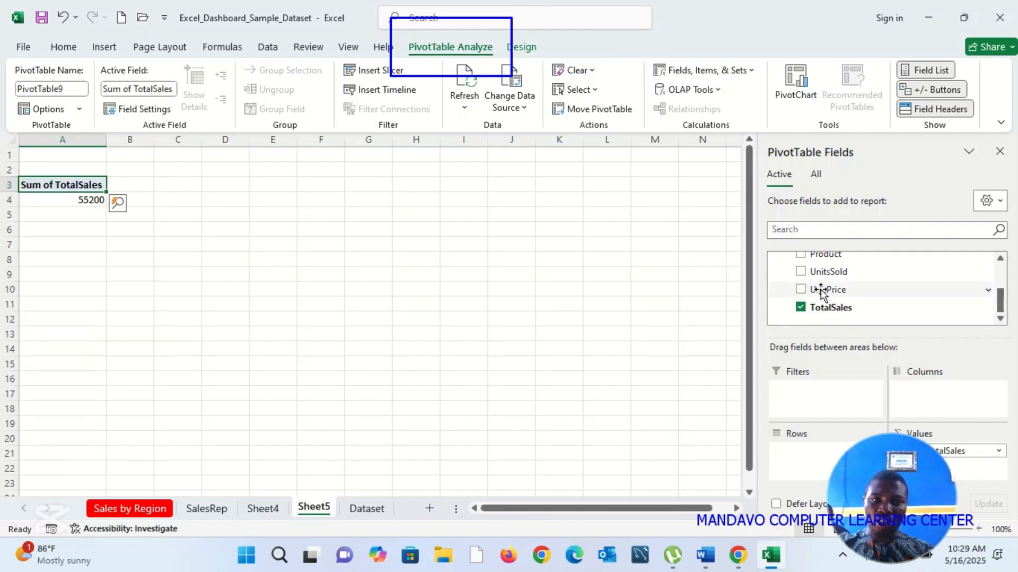
{"action": "left_click_drag", "start_coordinate": [822, 291], "coordinate": [974, 474]}
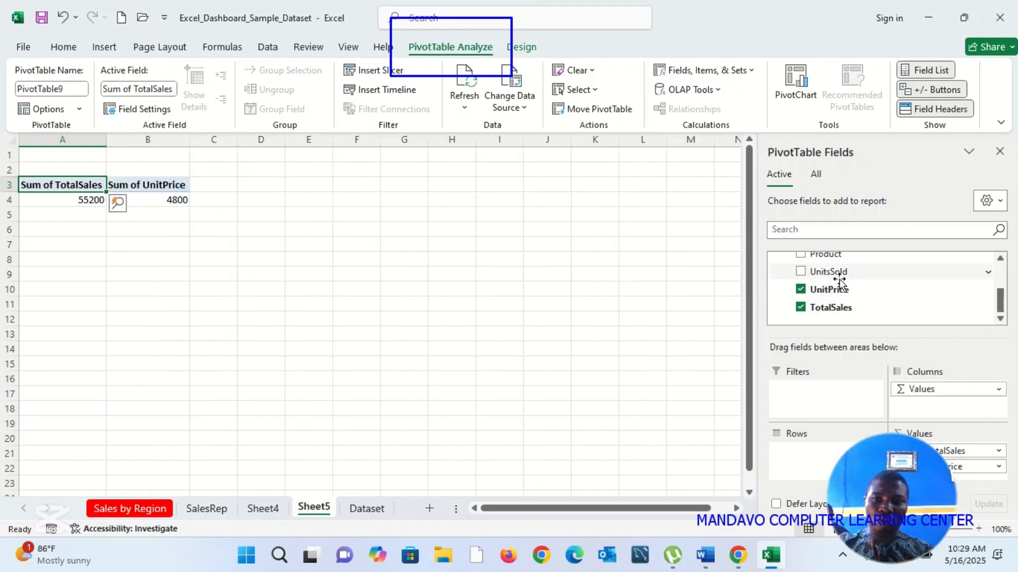
{"action": "left_click_drag", "start_coordinate": [837, 280], "coordinate": [981, 483]}
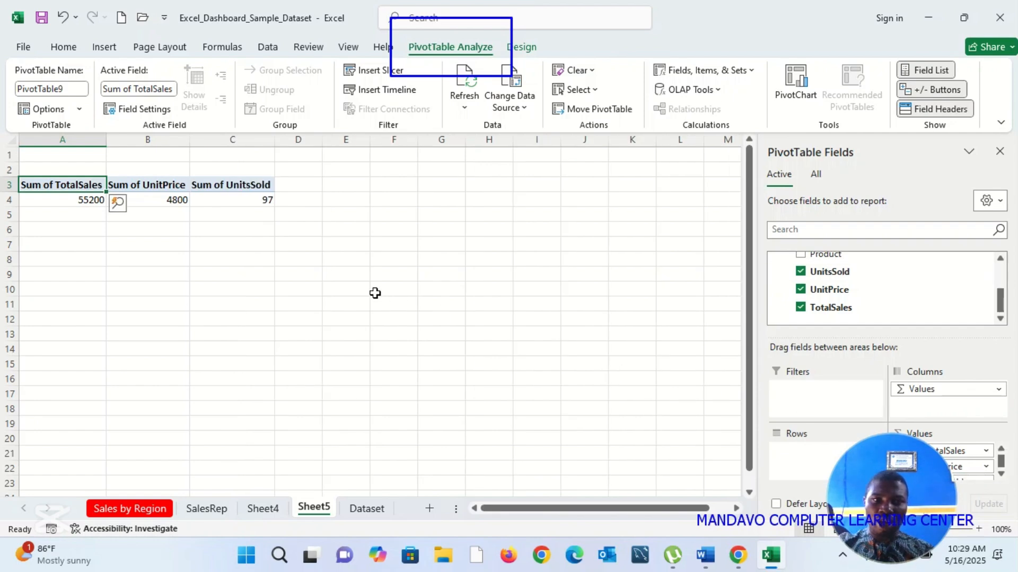
Step: Summarize the PivotTable's UnitsSold values by Count
{"action": "left_click", "coordinate": [256, 198]}
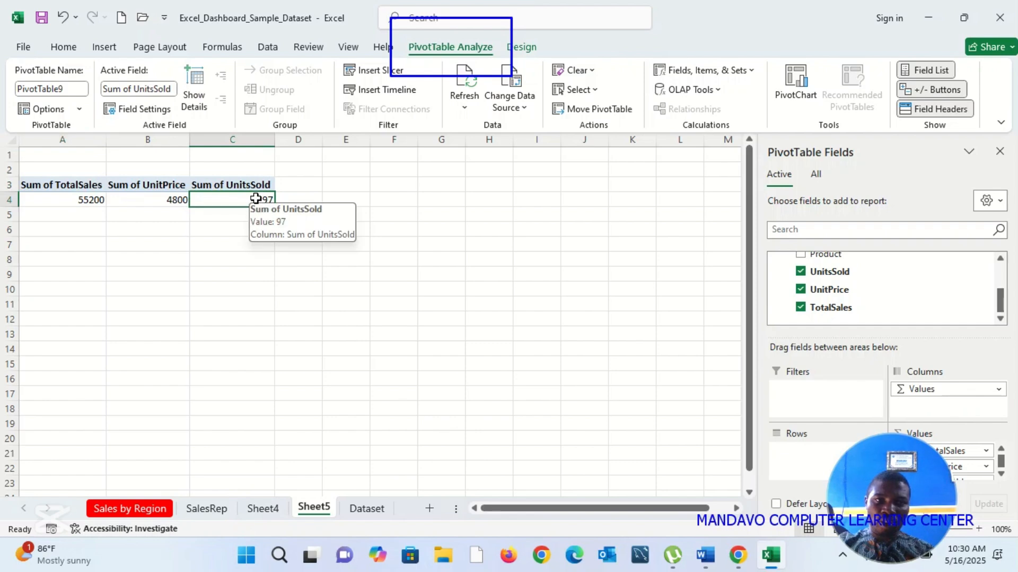
{"action": "right_click", "coordinate": [256, 199]}
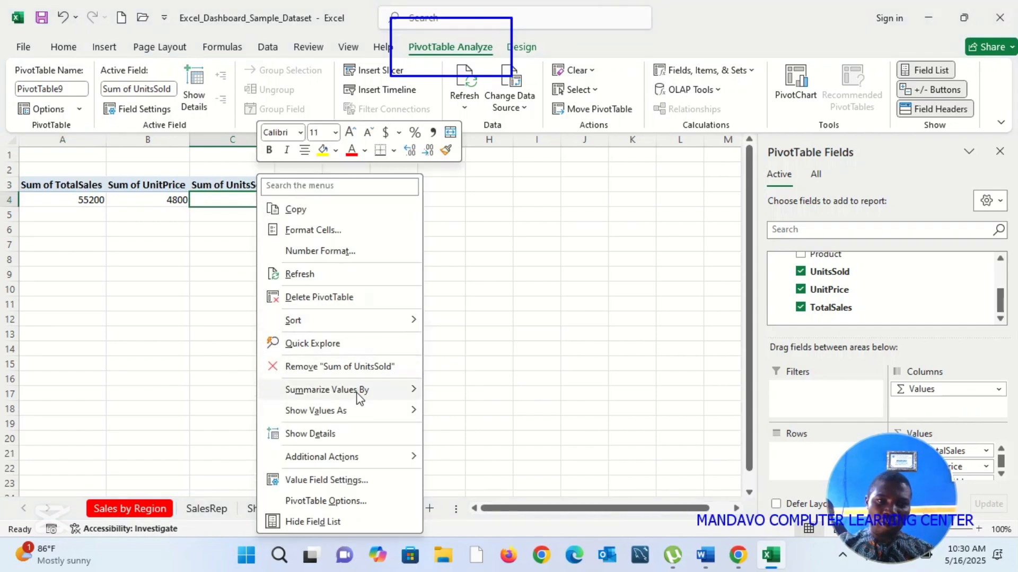
{"action": "mouse_move", "coordinate": [361, 394]}
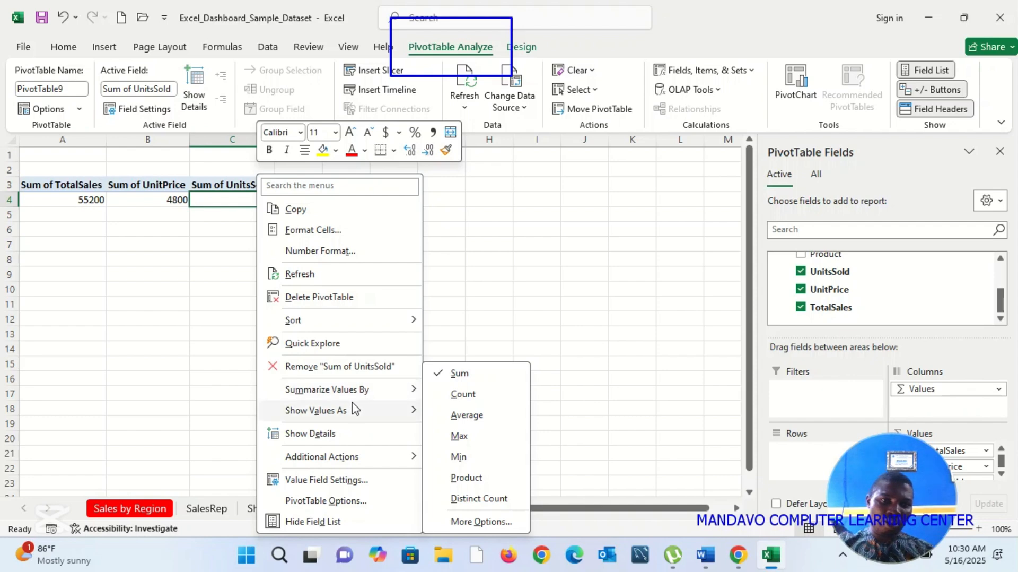
{"action": "left_click", "coordinate": [472, 404]}
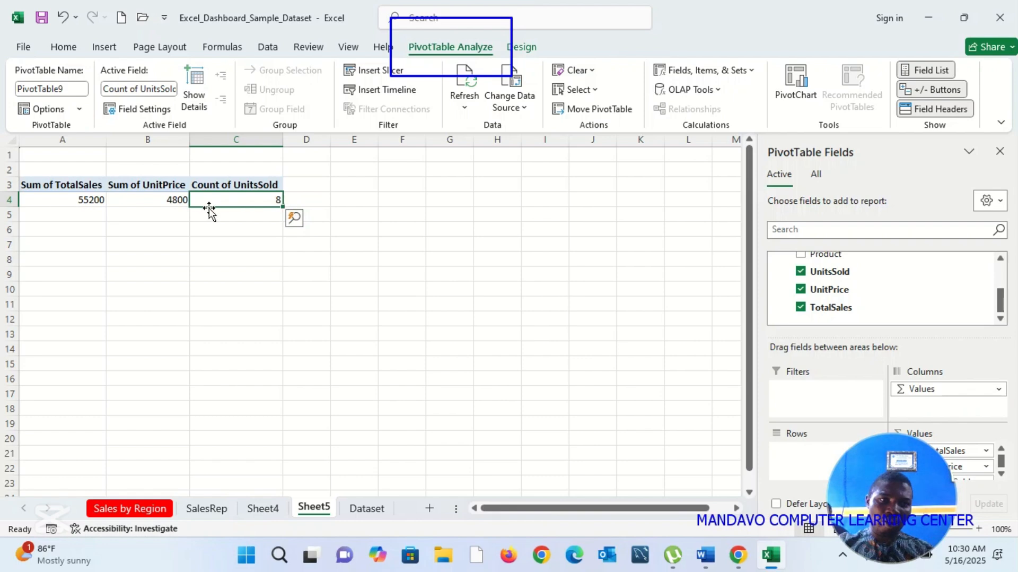
{"action": "left_click", "coordinate": [167, 202]}
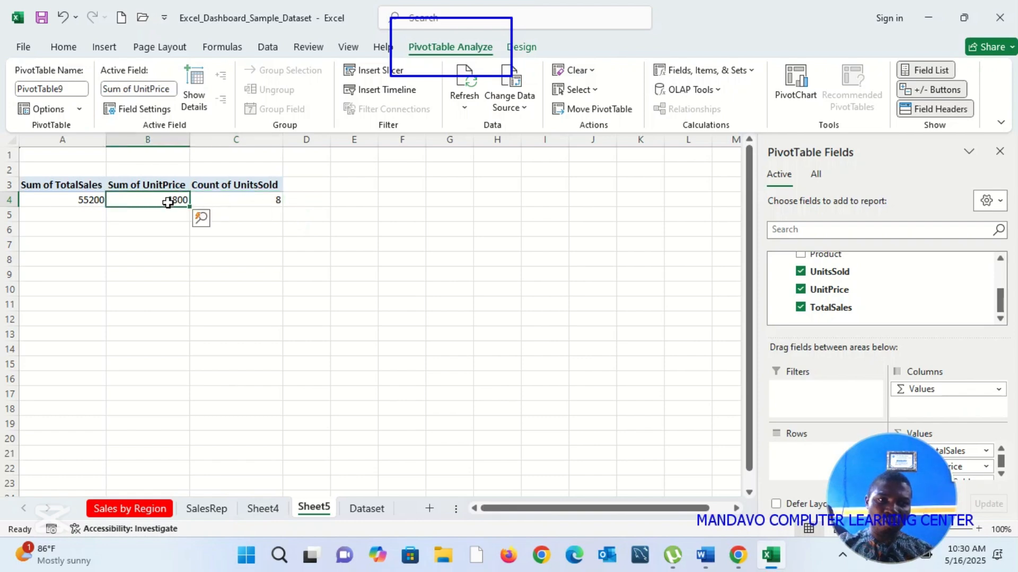
{"action": "left_click", "coordinate": [270, 203]}
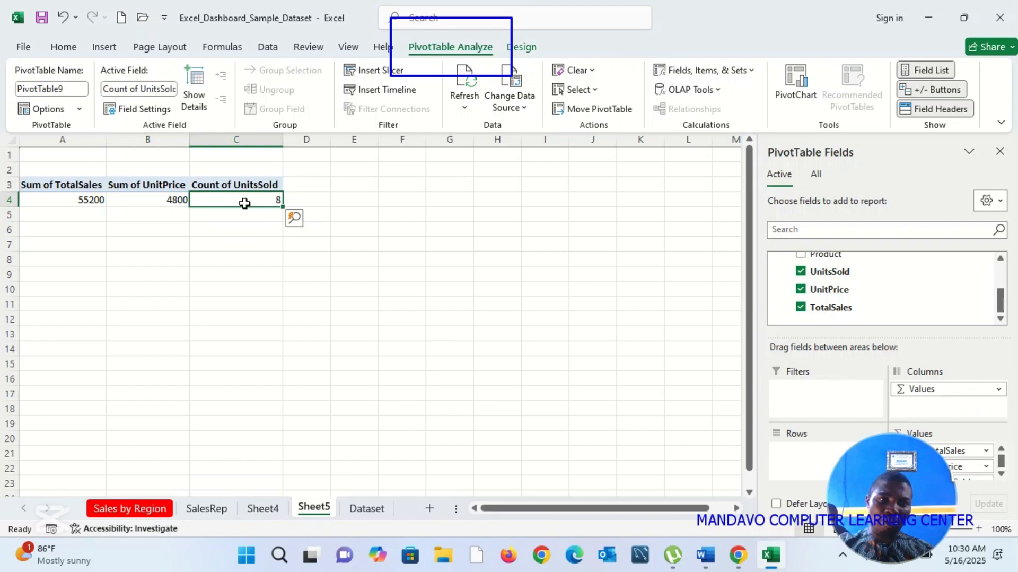
Step: Summarize the PivotTable's UnitPrice values by Average
{"action": "left_click", "coordinate": [148, 202]}
{"action": "right_click", "coordinate": [149, 204]}
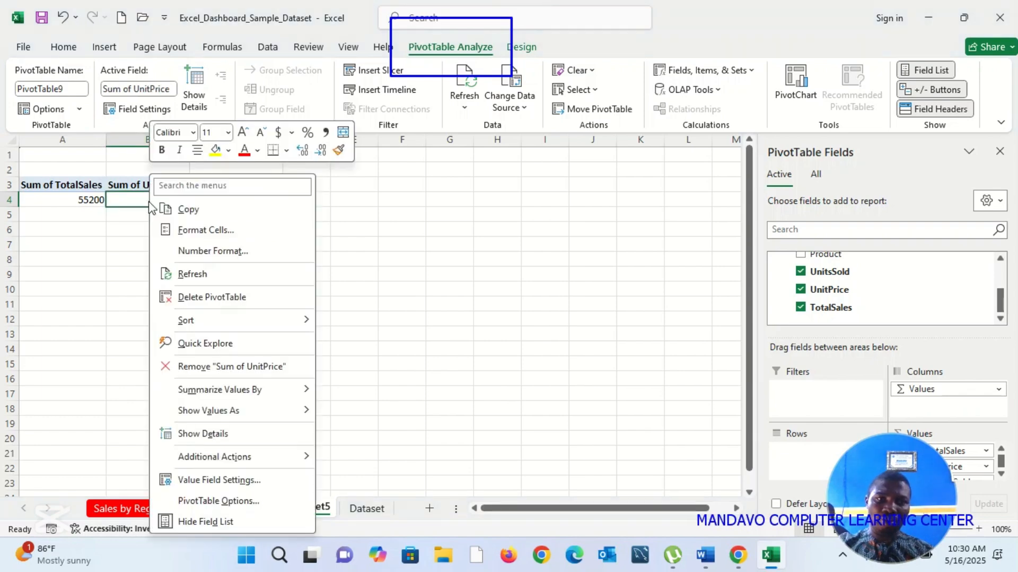
{"action": "mouse_move", "coordinate": [286, 397]}
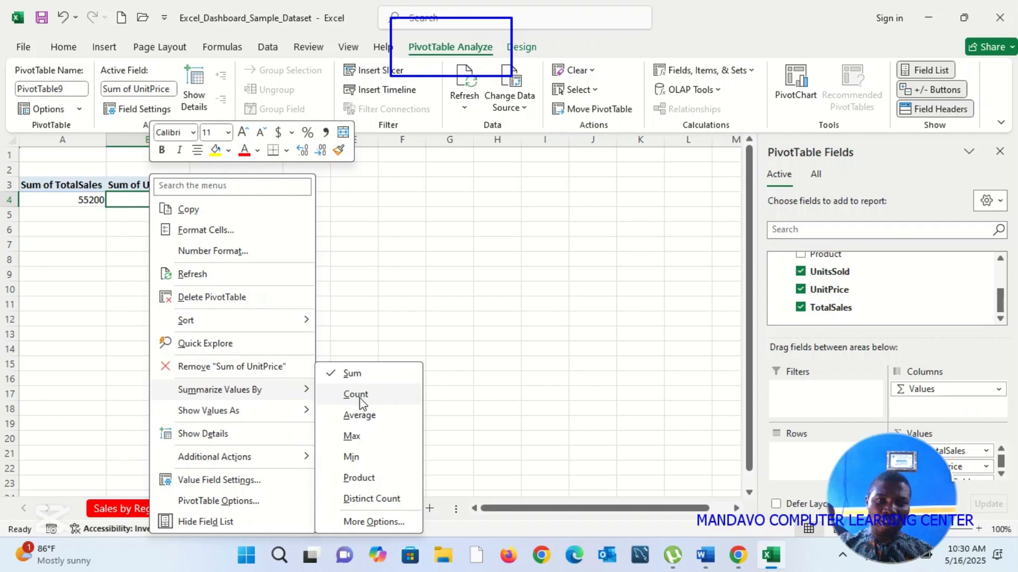
{"action": "left_click", "coordinate": [362, 418]}
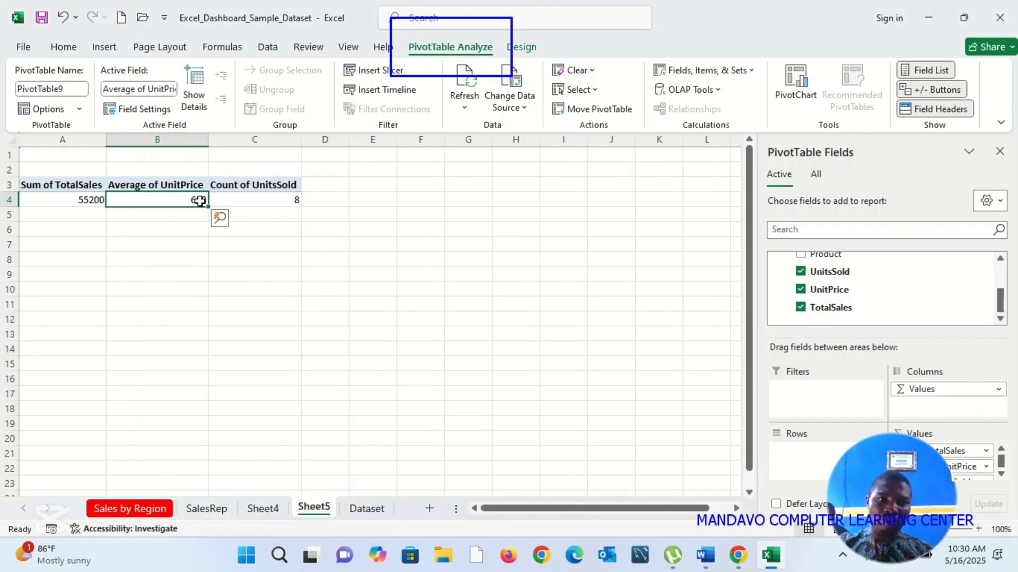
{"action": "left_click", "coordinate": [58, 198]}
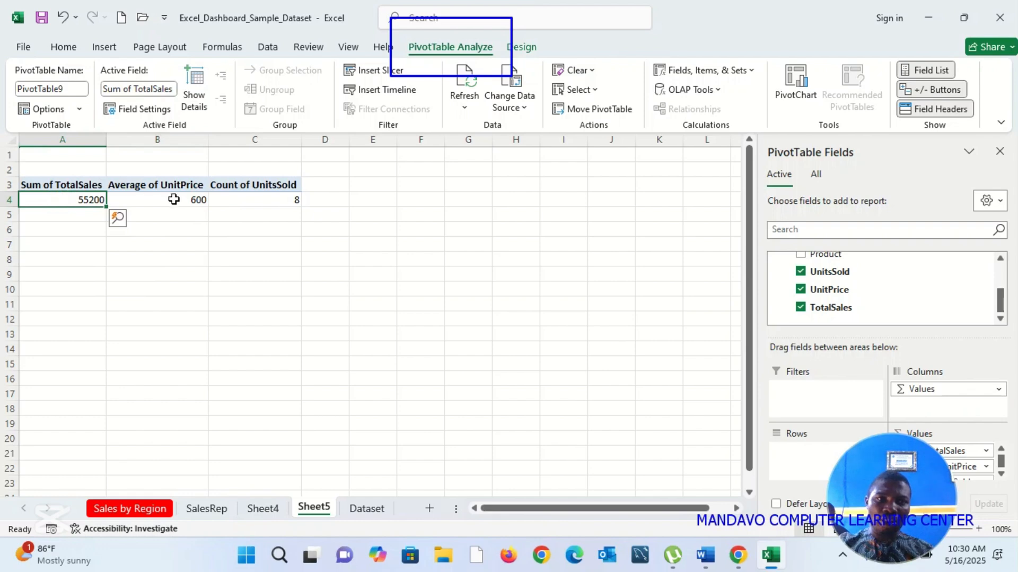
{"action": "left_click", "coordinate": [192, 207]}
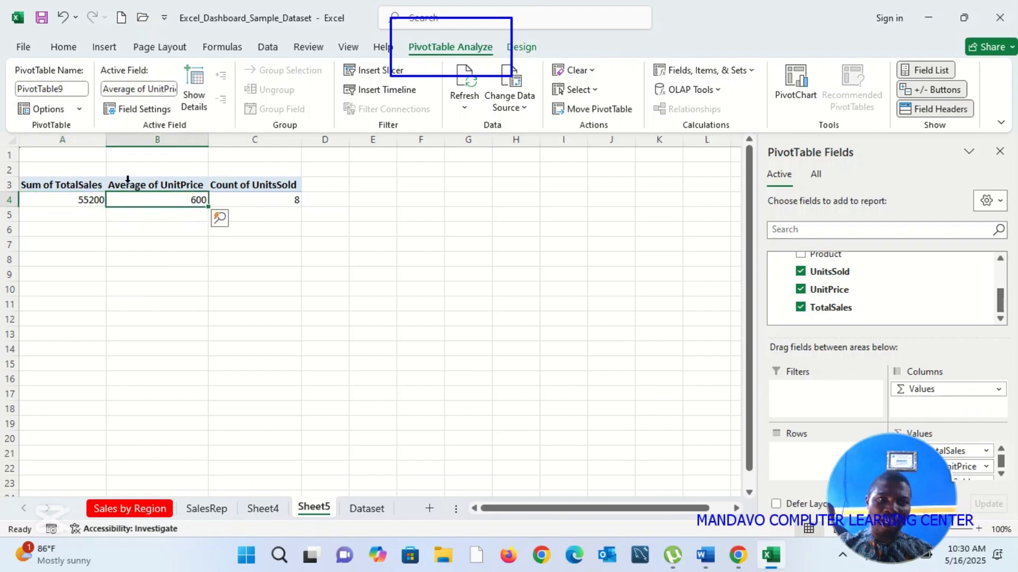
{"action": "left_click", "coordinate": [74, 200]}
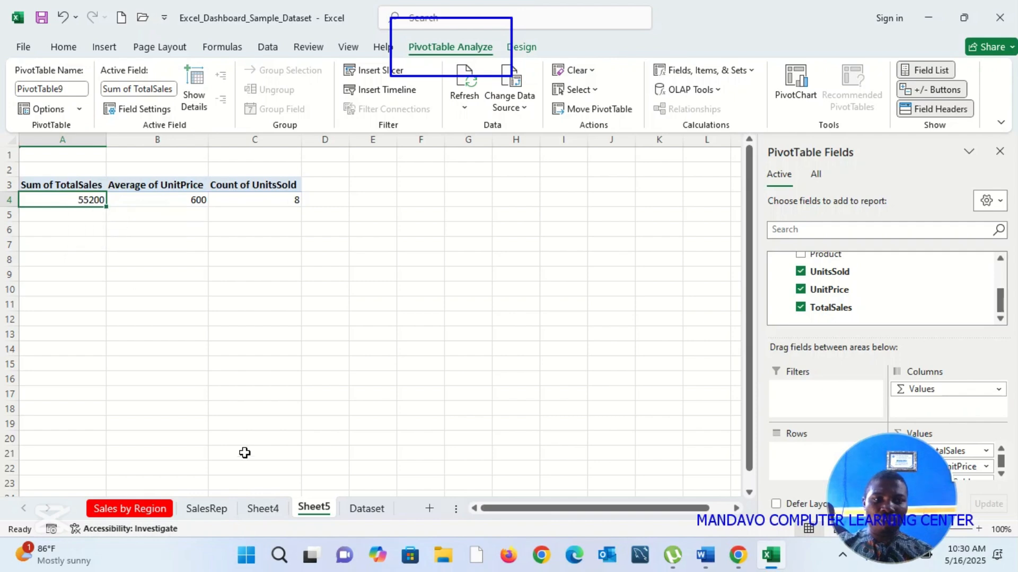
Step: Rename the worksheet holding the new three-value PivotTable as KPI
{"action": "right_click", "coordinate": [327, 513]}
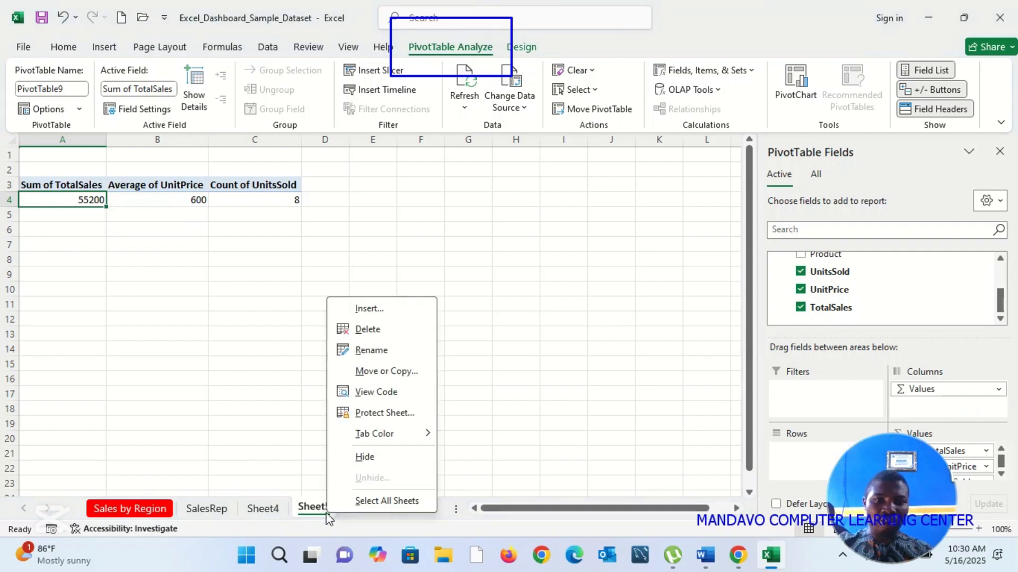
{"action": "left_click", "coordinate": [367, 350]}
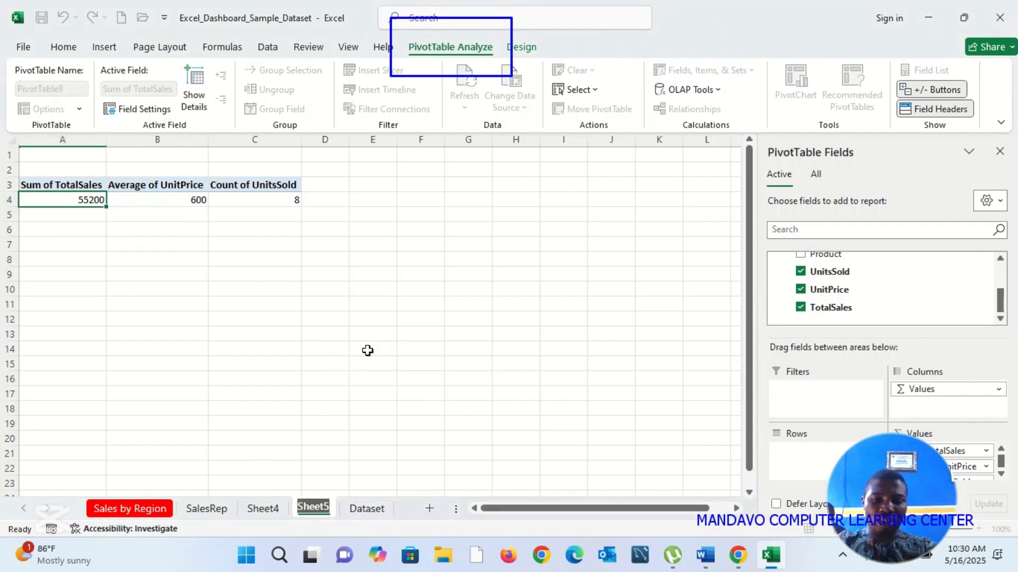
{"action": "type", "text": "KI"}
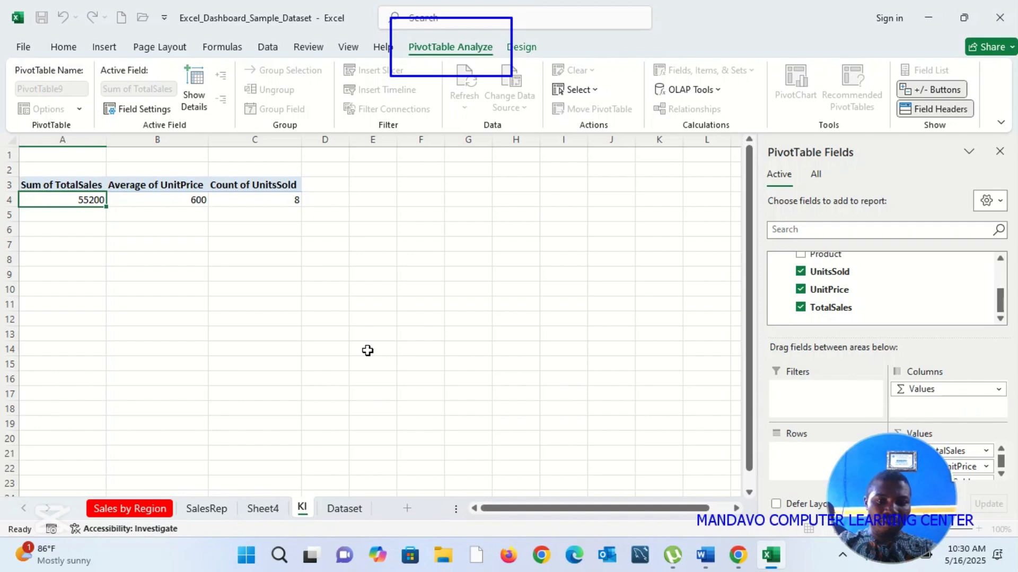
{"action": "key", "text": "BackSpace"}
{"action": "type", "text": "PI"}
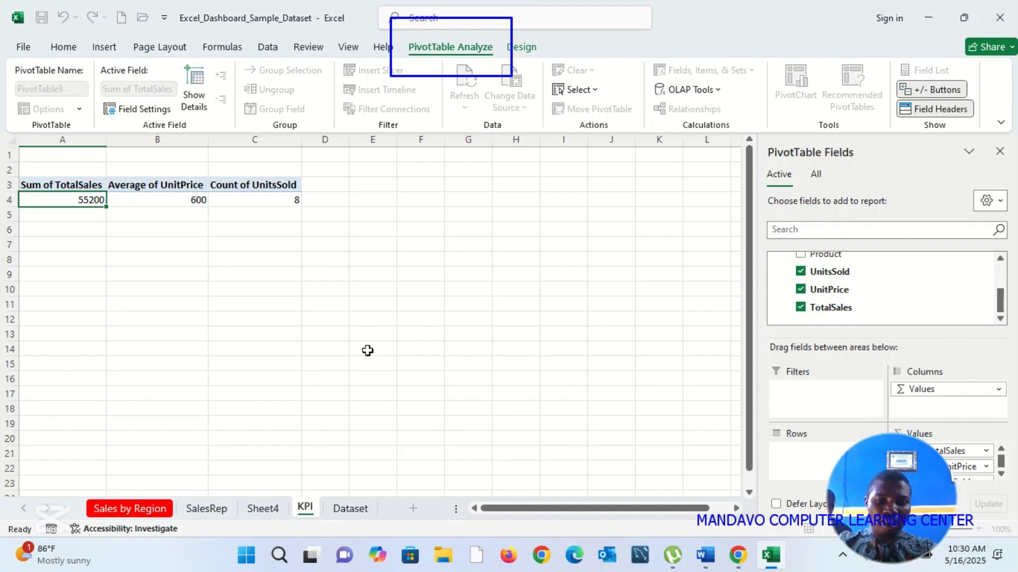
{"action": "key", "text": "Return"}
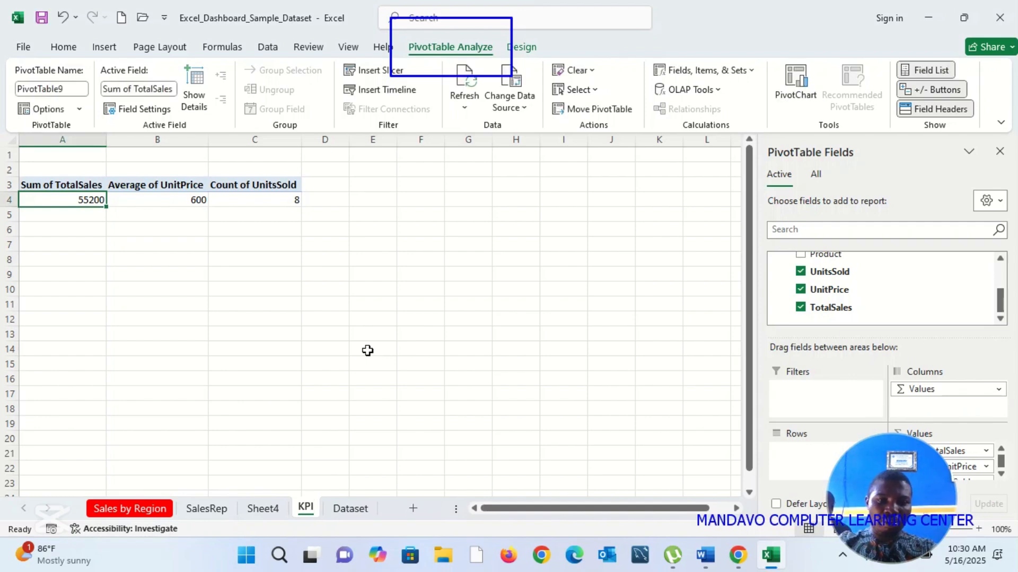
Step: Rename Sheet4, which holds the product PivotTable and pie chart, as Product
{"action": "left_click", "coordinate": [262, 508]}
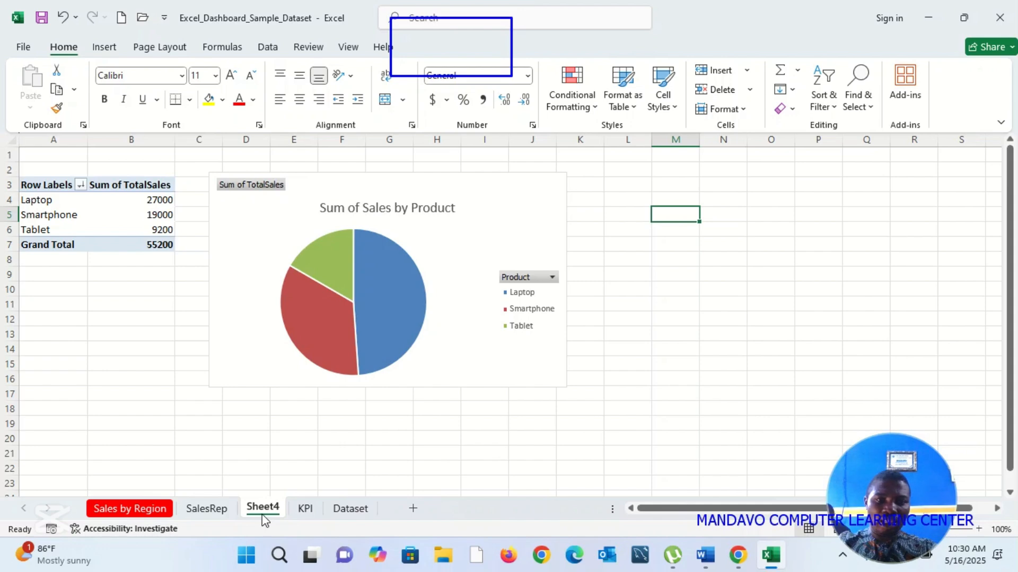
{"action": "right_click", "coordinate": [265, 511]}
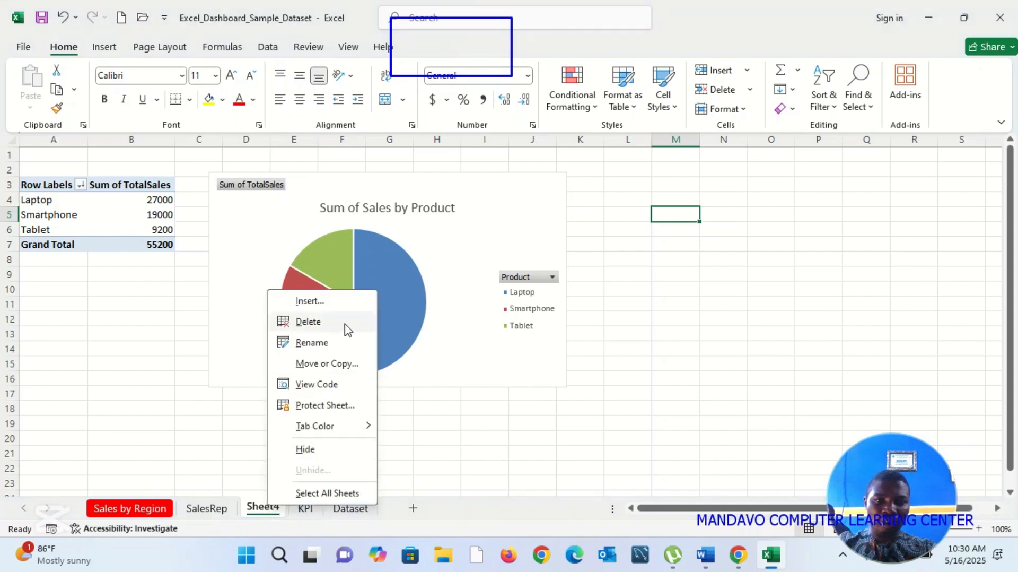
{"action": "left_click", "coordinate": [325, 341]}
{"action": "left_click", "coordinate": [324, 342]}
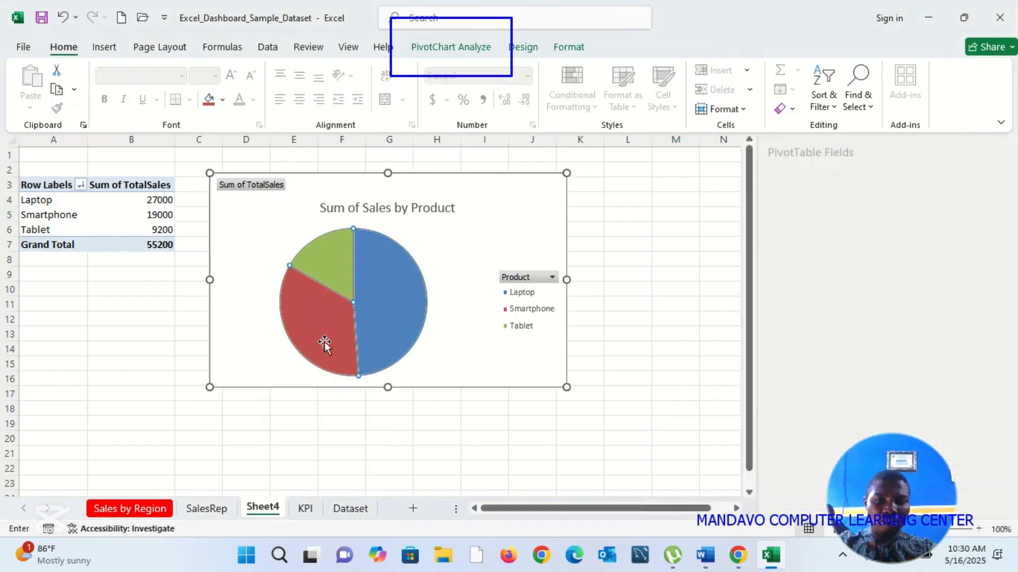
{"action": "left_click", "coordinate": [281, 394]}
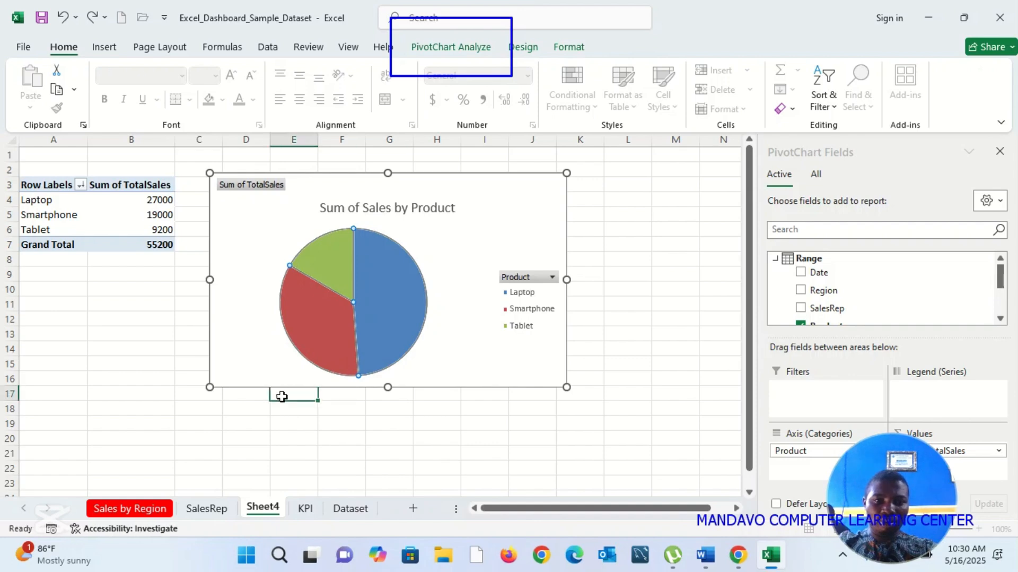
{"action": "double_click", "coordinate": [272, 508]}
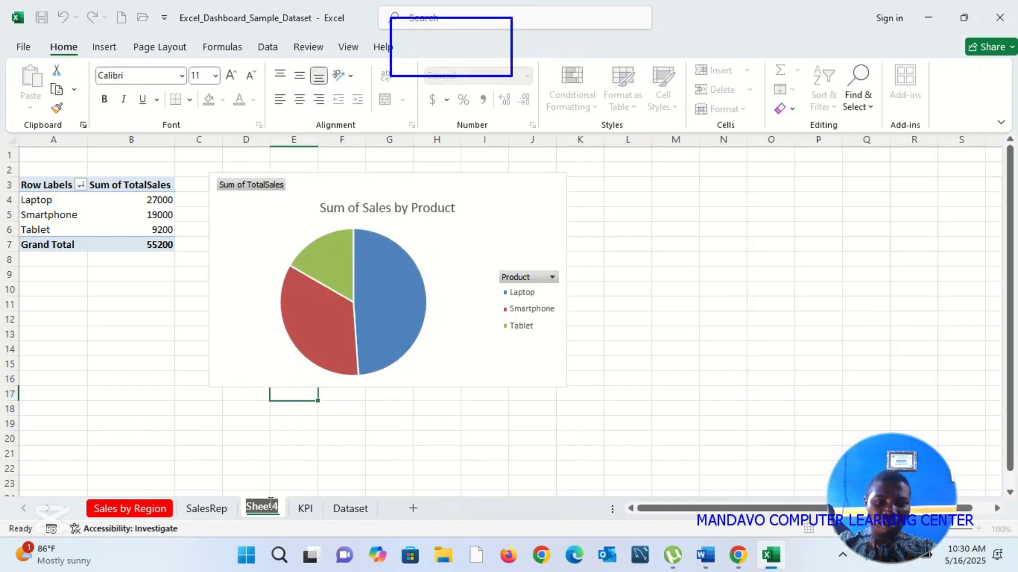
{"action": "left_click", "coordinate": [271, 504]}
{"action": "double_click", "coordinate": [270, 504]}
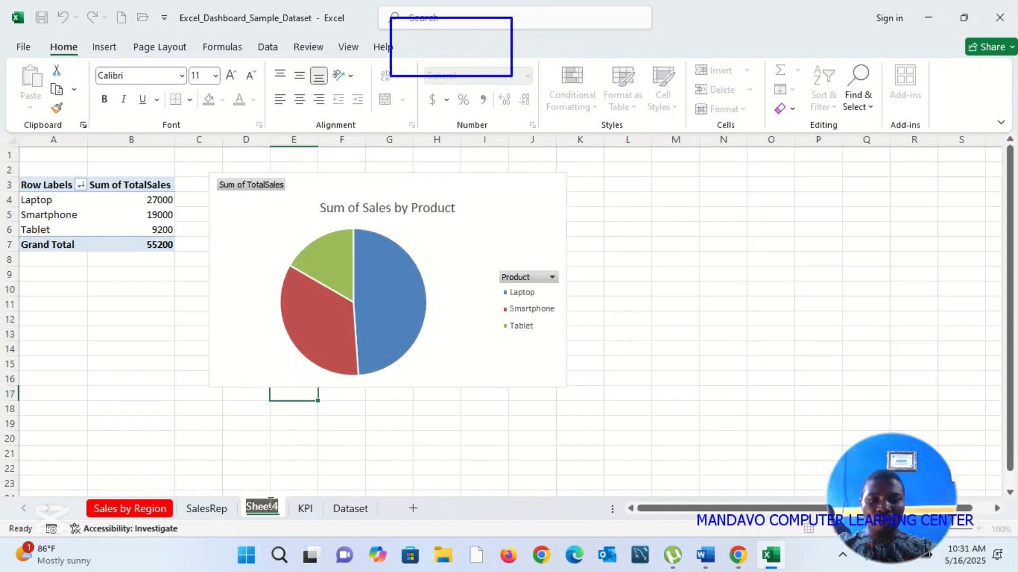
{"action": "type", "text": "Produc"}
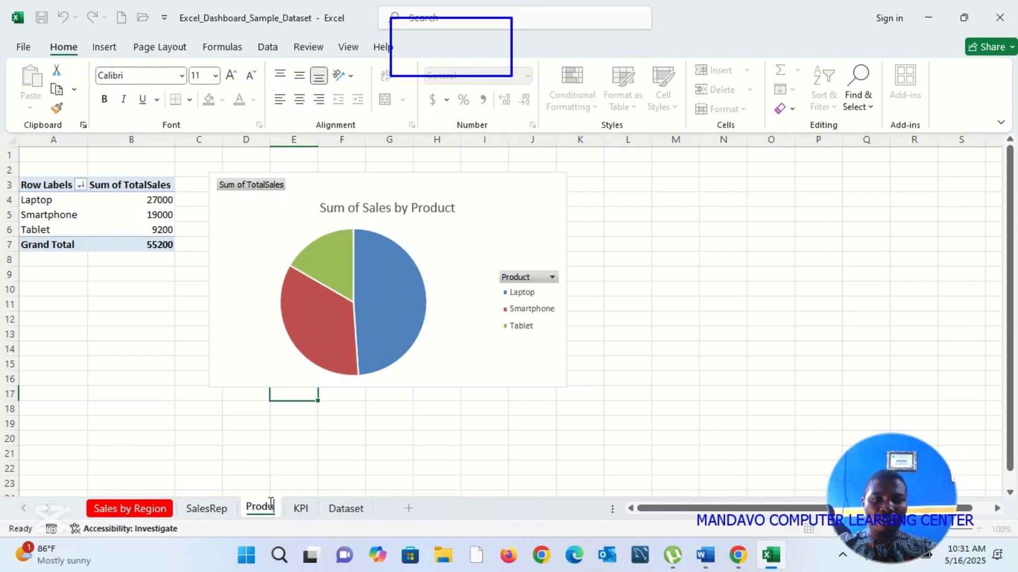
{"action": "type", "text": "t"}
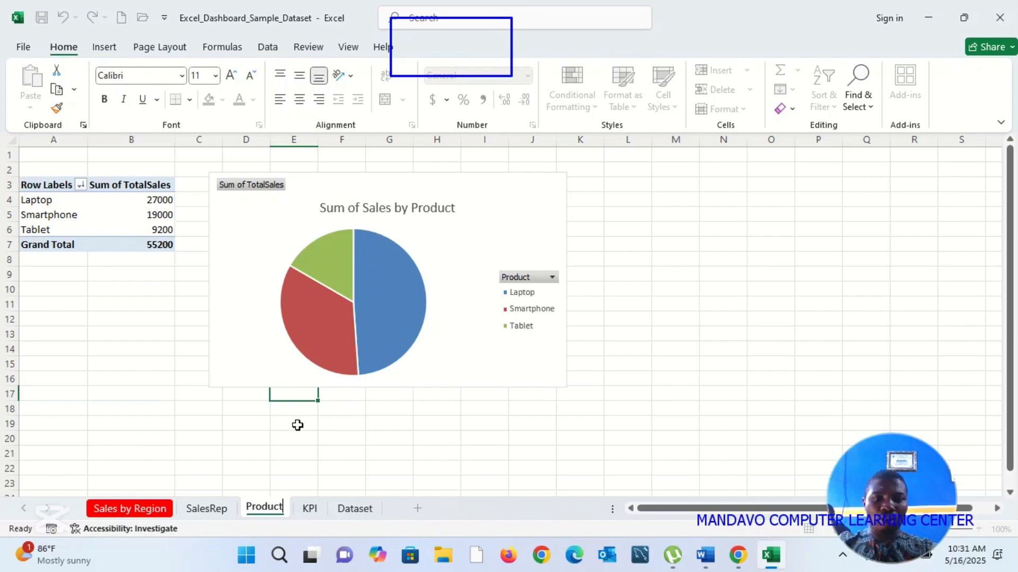
{"action": "left_click", "coordinate": [297, 424]}
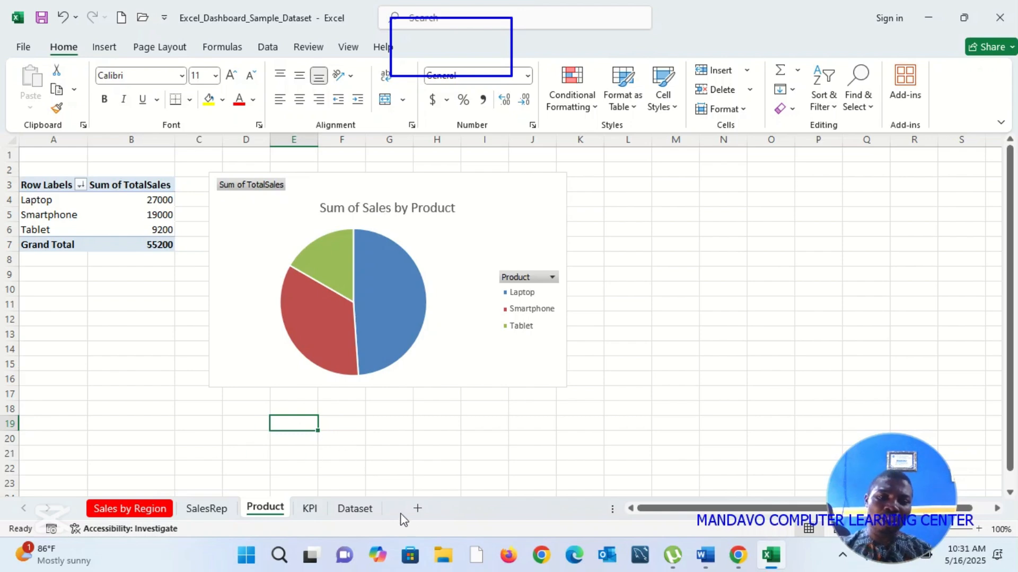
Step: Add a new worksheet after Product and fill all its cells with the dark blue theme color
{"action": "left_click", "coordinate": [418, 510]}
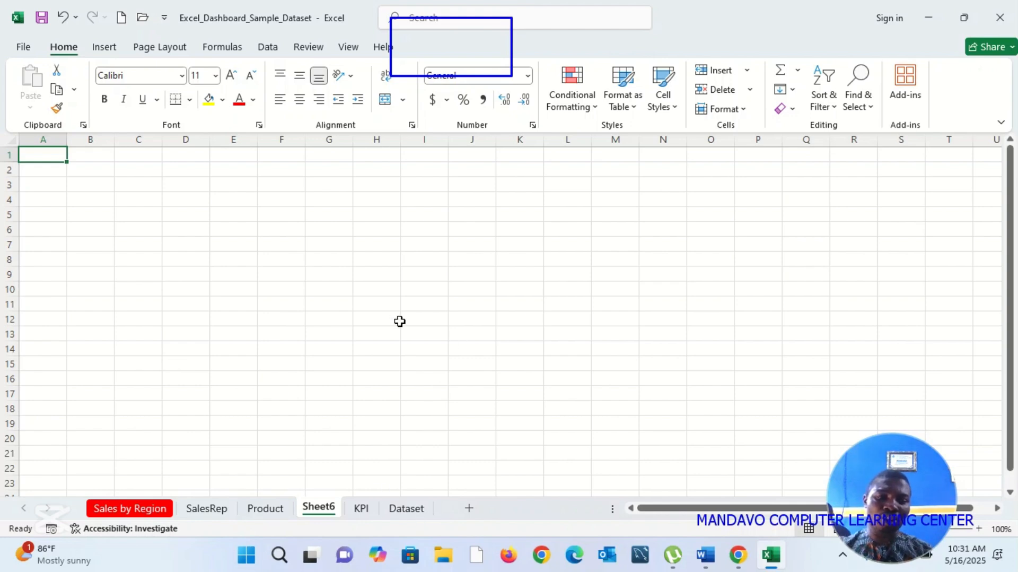
{"action": "key", "text": "ctrl+a"}
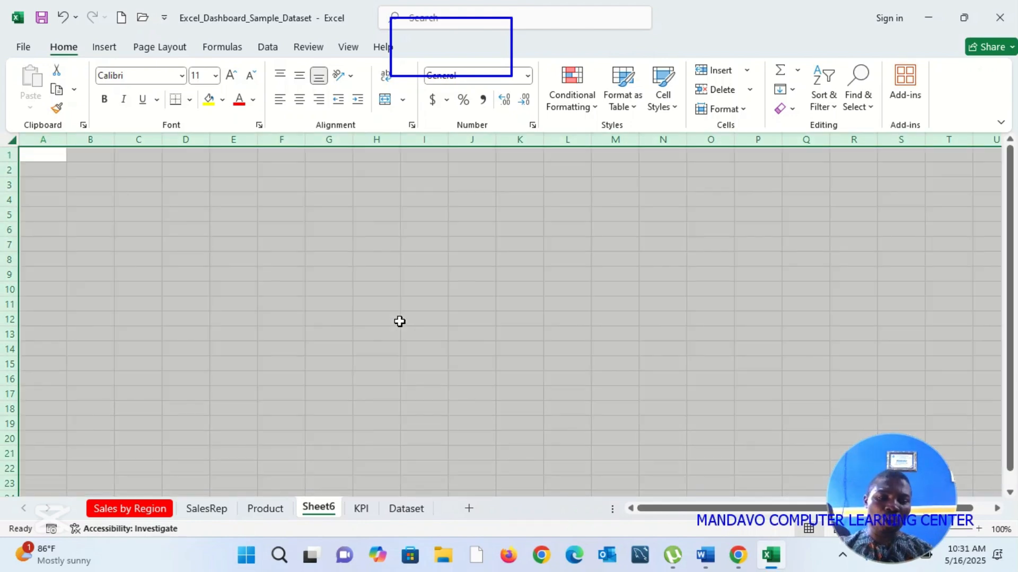
{"action": "left_click", "coordinate": [222, 99]}
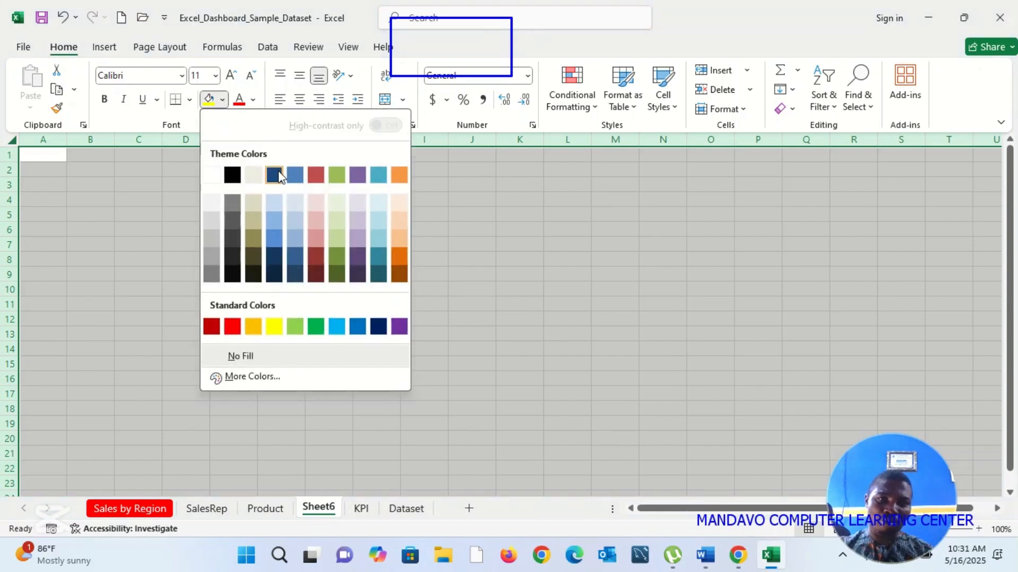
{"action": "left_click", "coordinate": [275, 175]}
{"action": "left_click", "coordinate": [273, 196]}
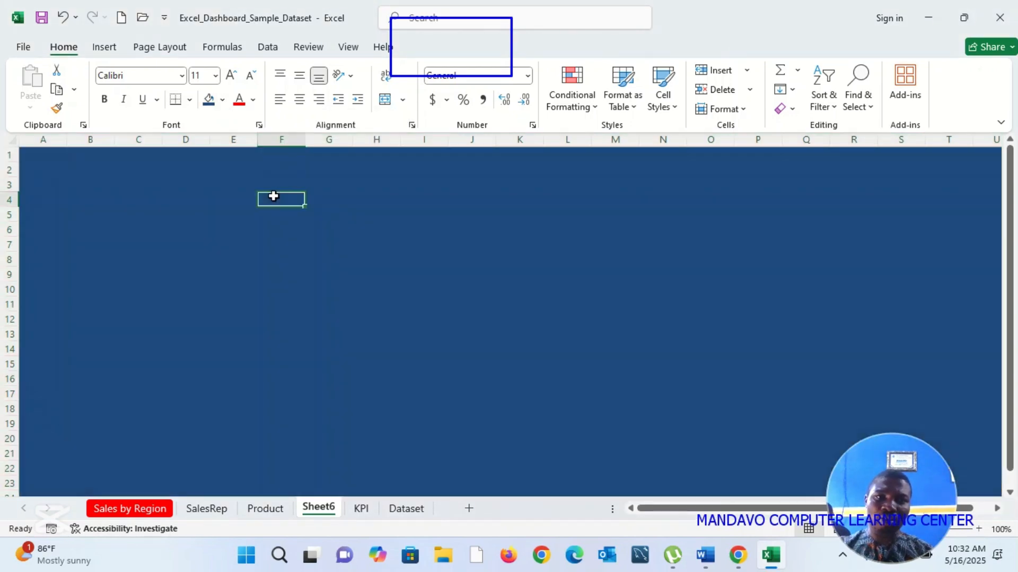
{"action": "left_click", "coordinate": [252, 306]}
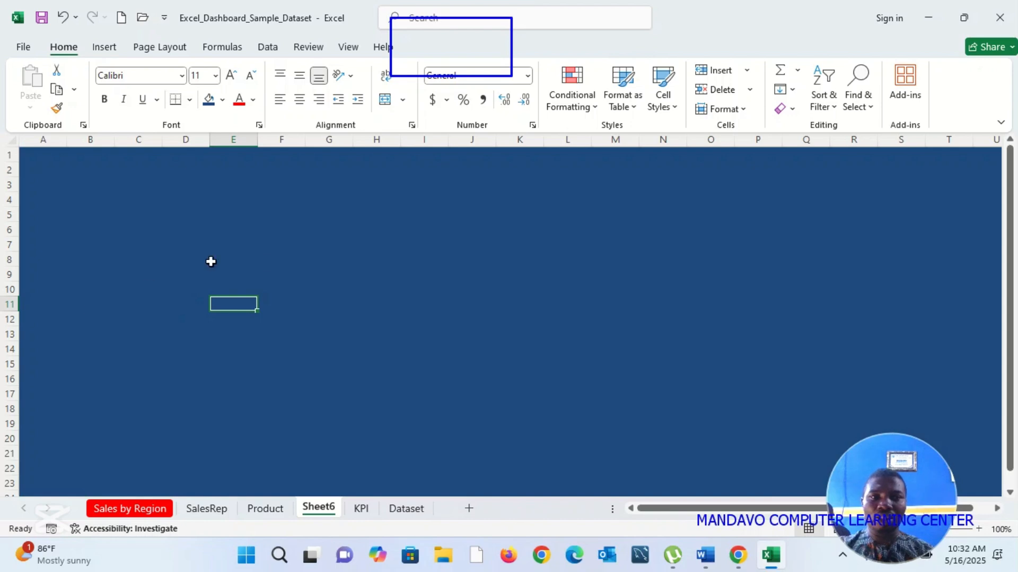
{"action": "left_click", "coordinate": [244, 265]}
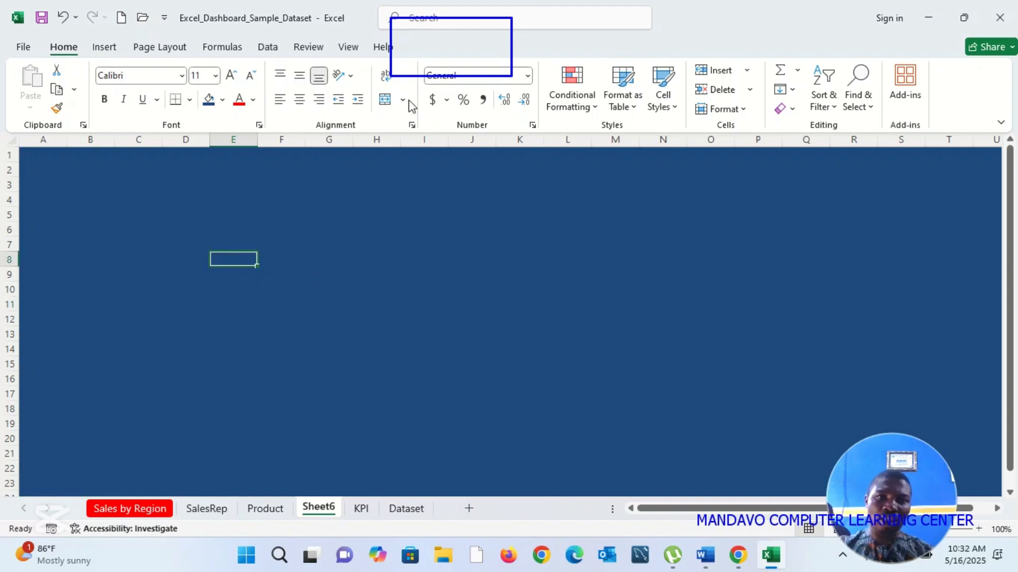
{"action": "key", "text": "F9"}
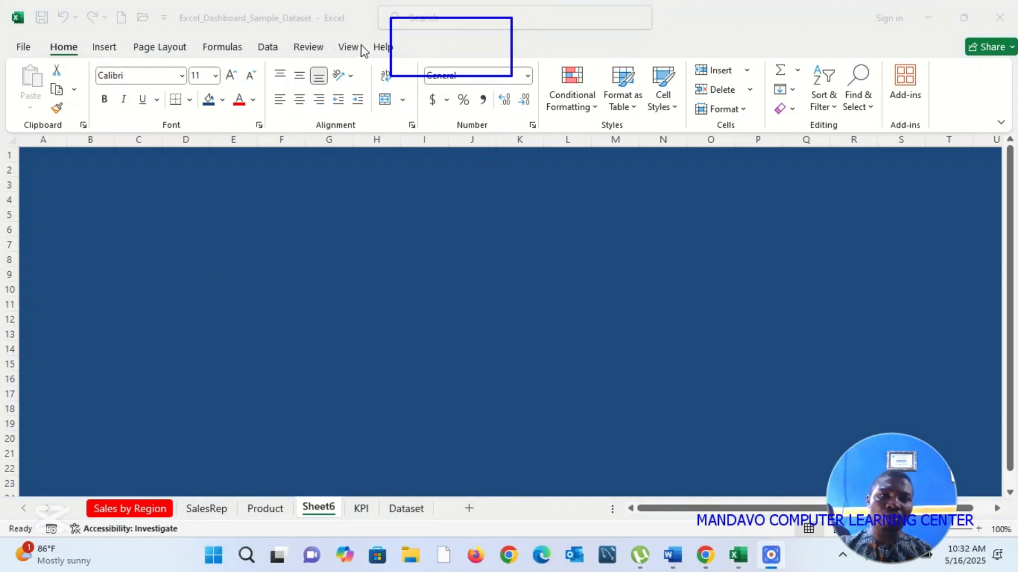
Step: Hide the row and column headings on the dark blue sheet and show the formula bar
{"action": "left_click", "coordinate": [346, 47]}
{"action": "left_click", "coordinate": [346, 47]}
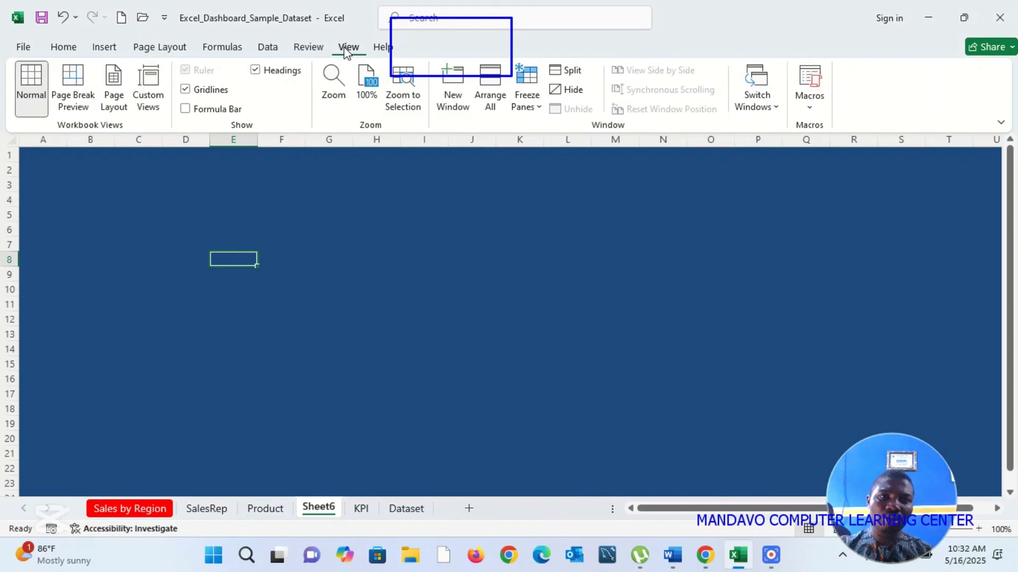
{"action": "left_click", "coordinate": [255, 72]}
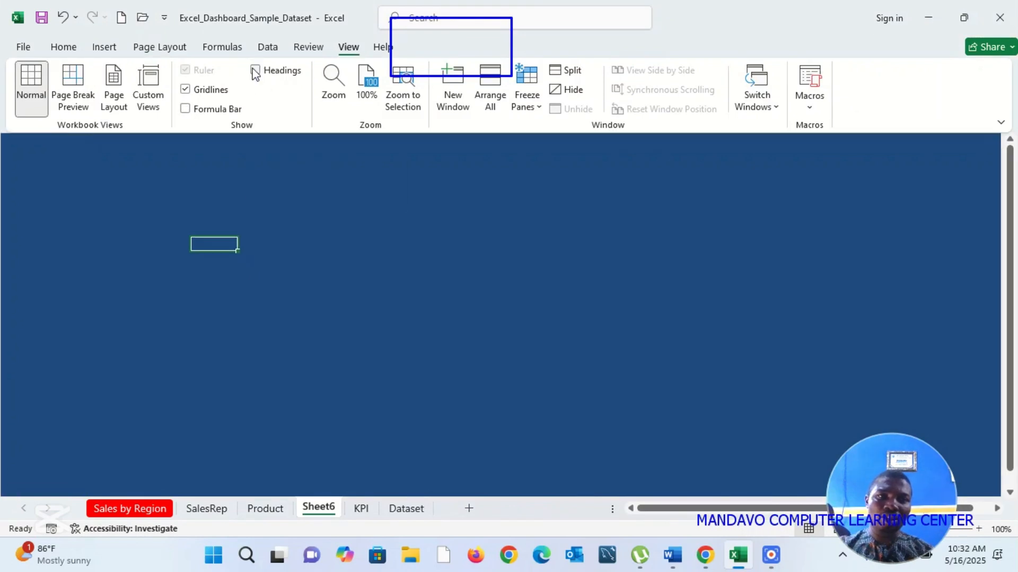
{"action": "left_click", "coordinate": [186, 109]}
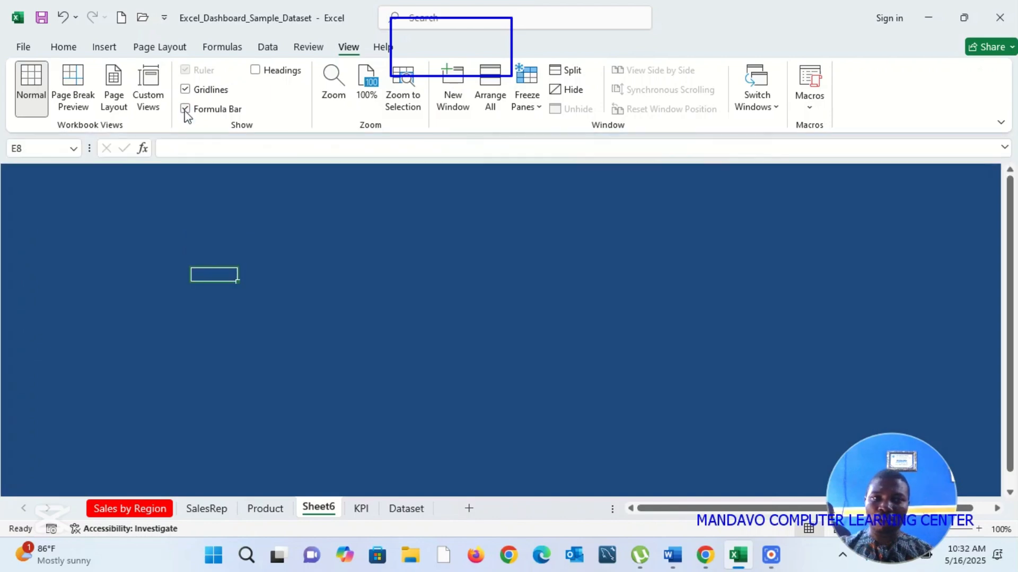
{"action": "left_click", "coordinate": [180, 211]}
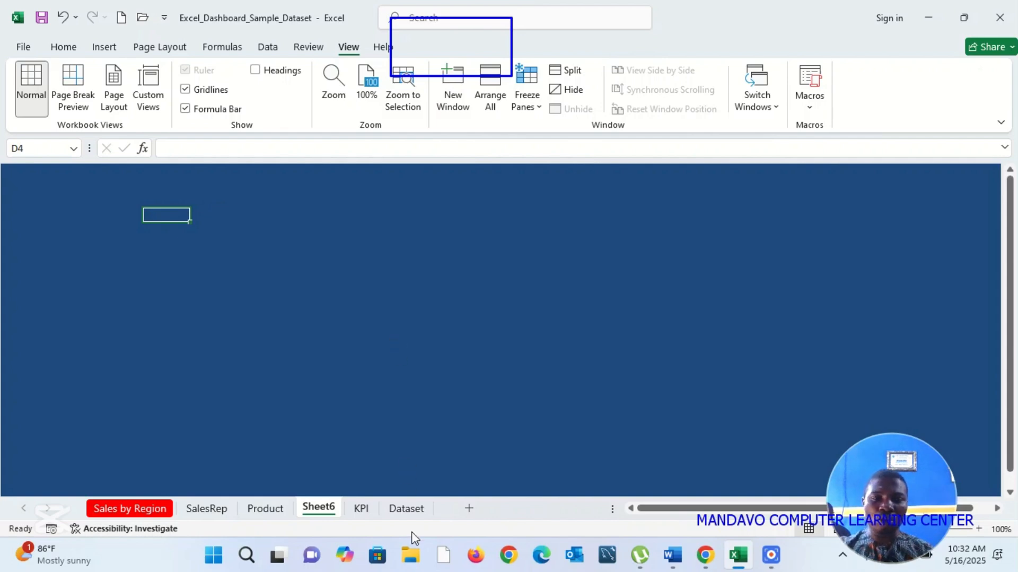
Step: Rename Sheet6, the dark blue worksheet, as Dashboard
{"action": "left_click", "coordinate": [406, 508]}
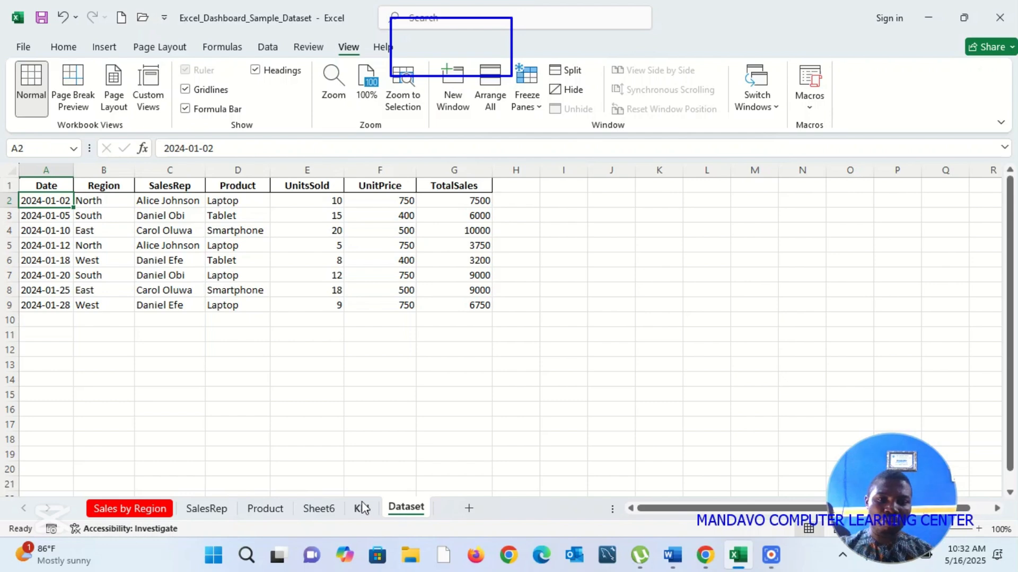
{"action": "left_click", "coordinate": [321, 508]}
{"action": "right_click", "coordinate": [321, 510]}
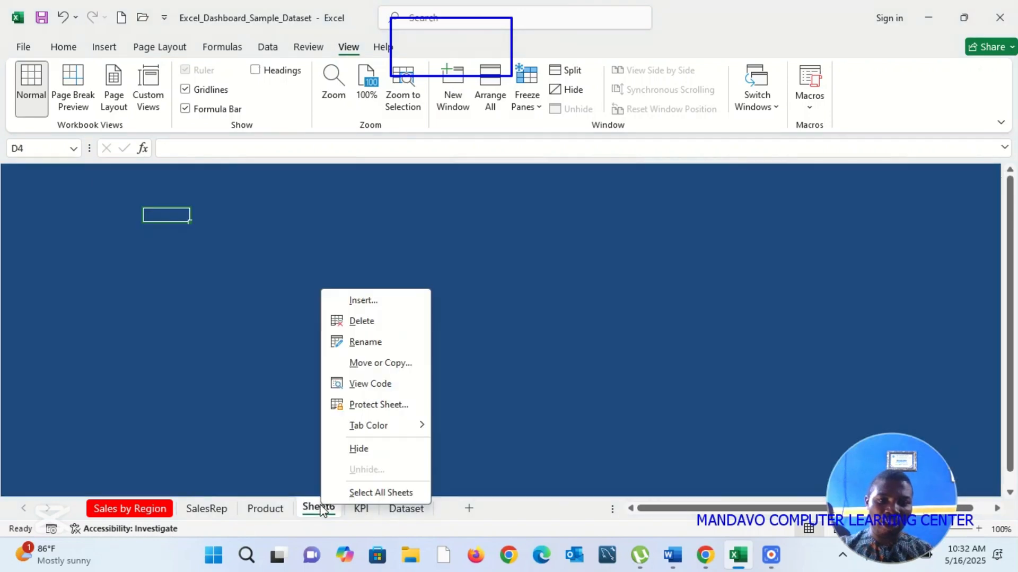
{"action": "left_click", "coordinate": [364, 342]}
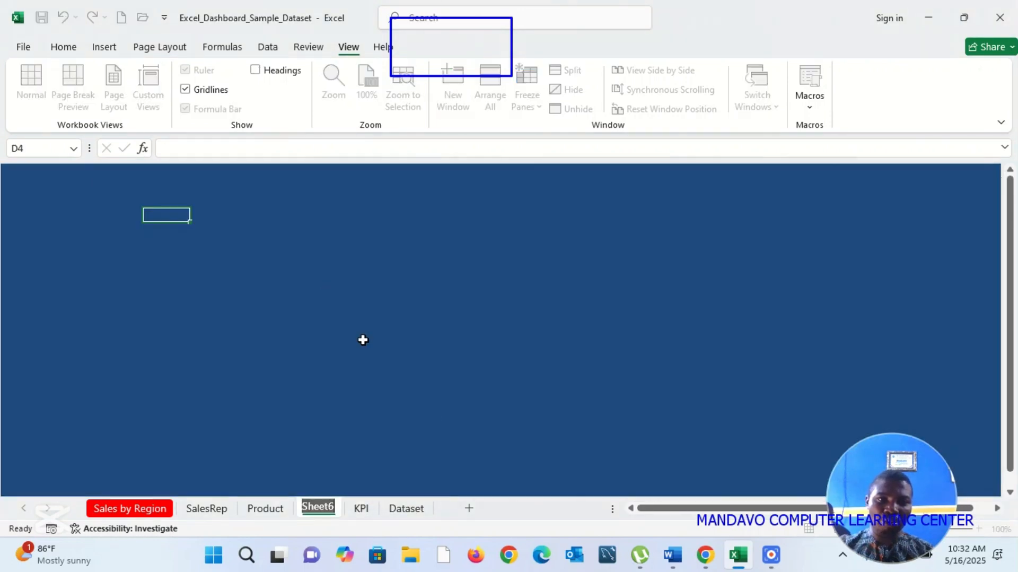
{"action": "type", "text": "Da"}
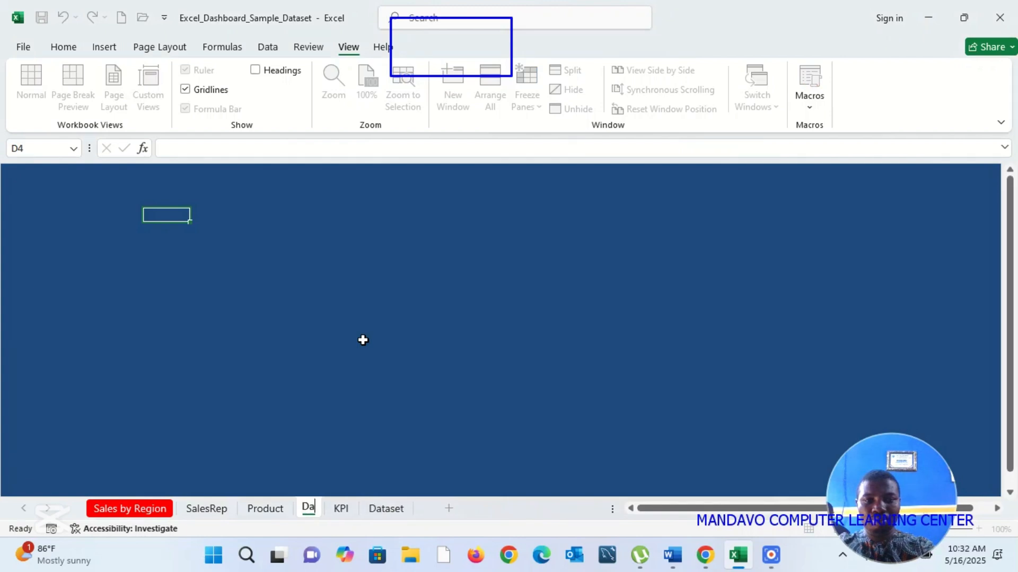
{"action": "type", "text": "shboard"}
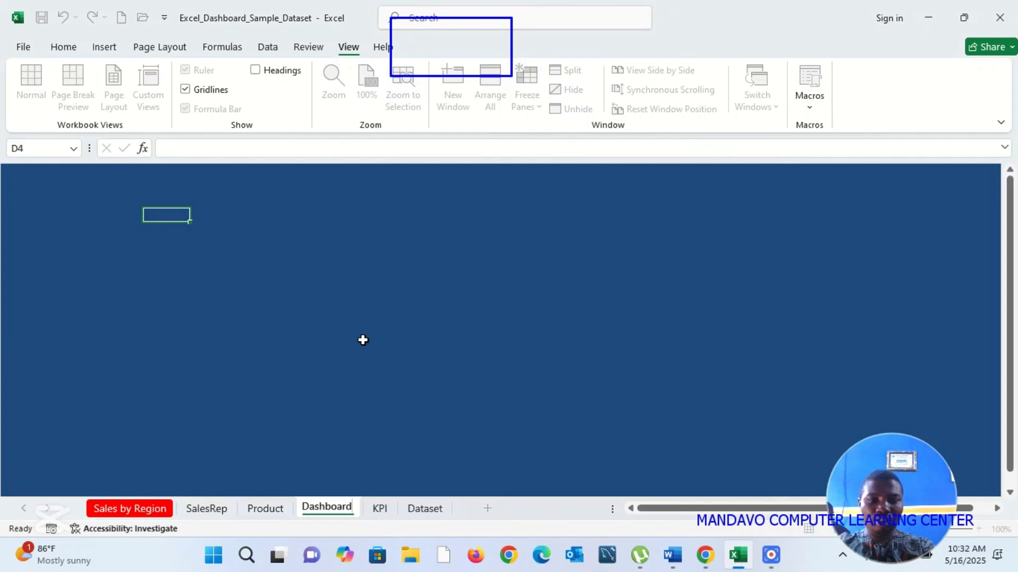
{"action": "key", "text": "Return"}
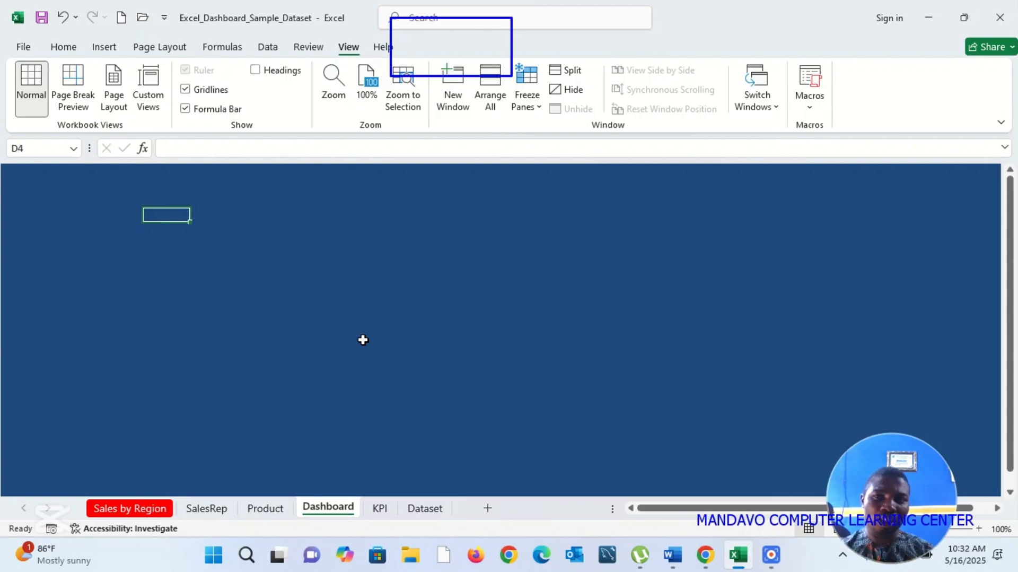
Step: Insert a wide text box near the upper-left corner of the Dashboard sheet with the text "SALES PERFORMACE REPORT"
{"action": "left_click", "coordinate": [935, 17]}
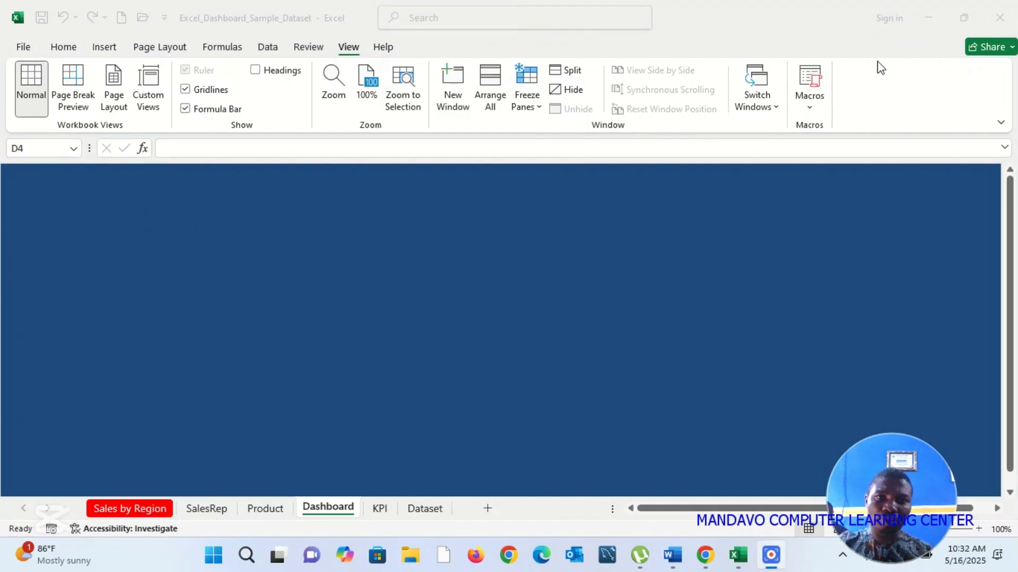
{"action": "left_click", "coordinate": [75, 194]}
{"action": "left_click", "coordinate": [110, 47]}
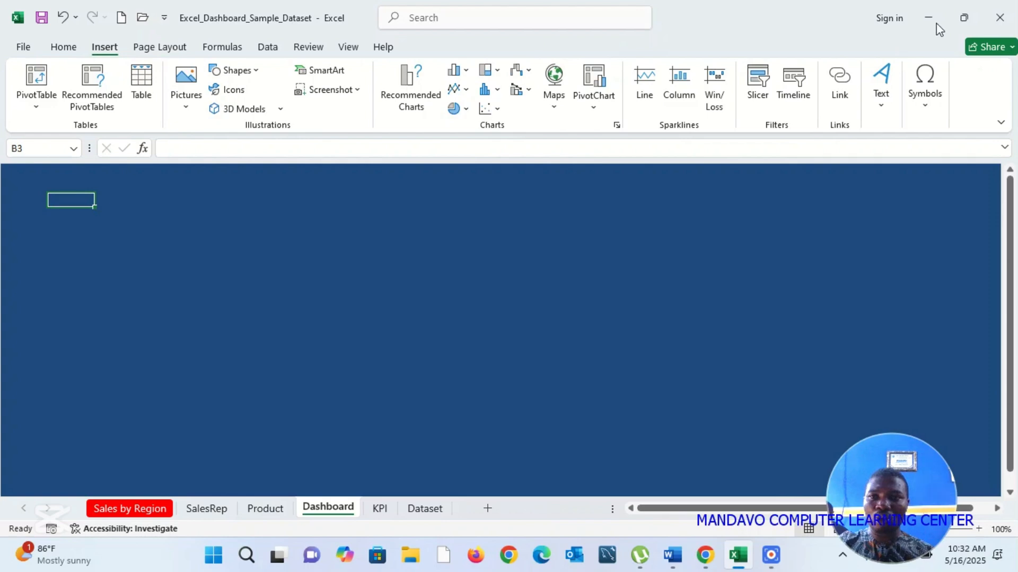
{"action": "left_click", "coordinate": [937, 23]}
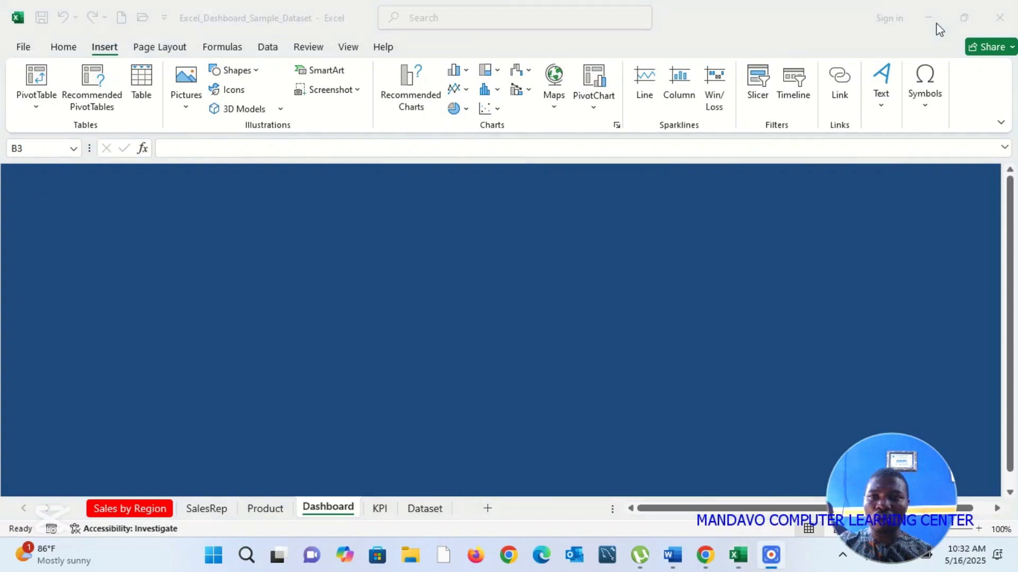
{"action": "left_click", "coordinate": [883, 110]}
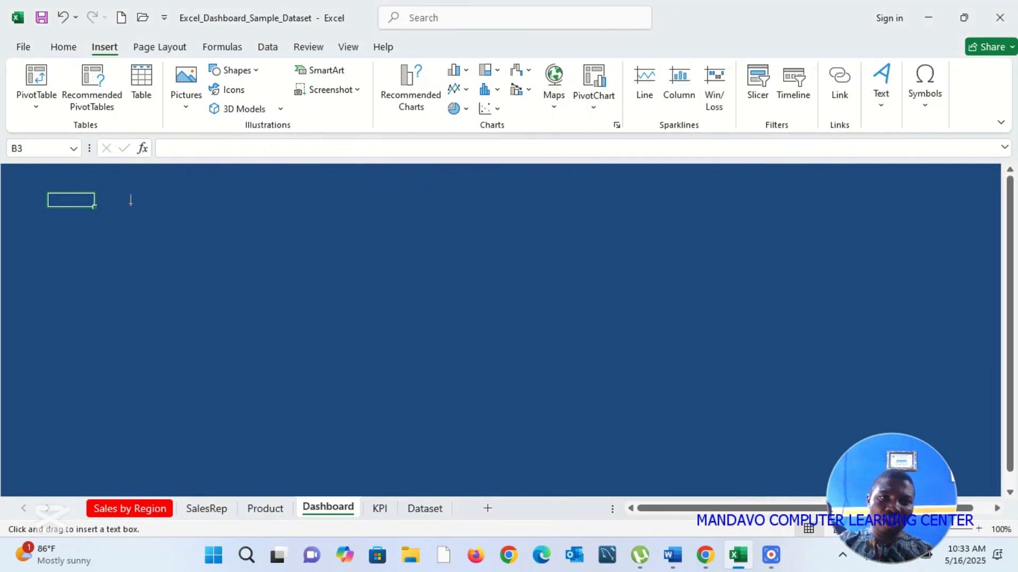
{"action": "left_click_drag", "start_coordinate": [65, 171], "coordinate": [409, 225]}
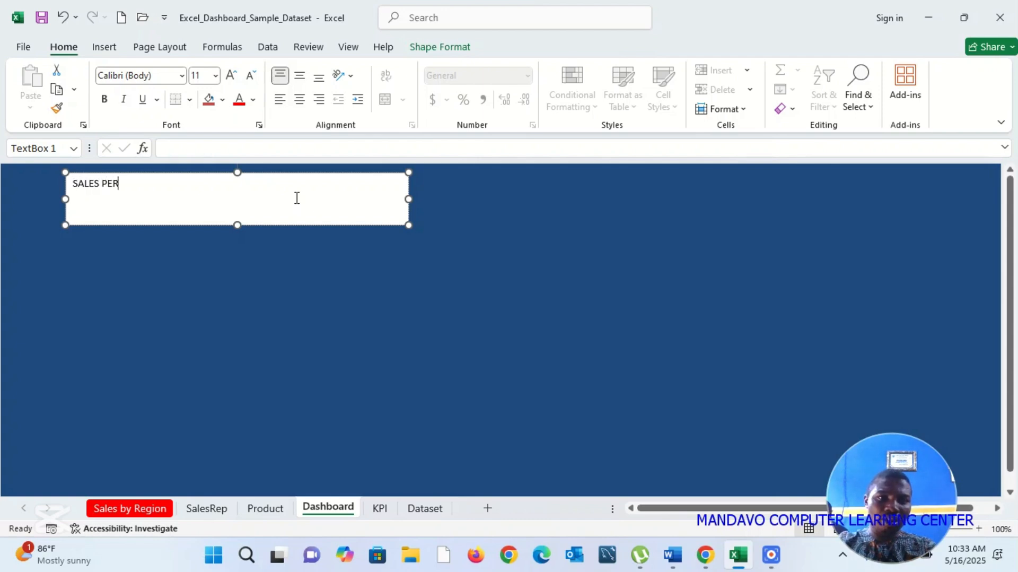
{"action": "type", "text": "RMACE REPORT"}
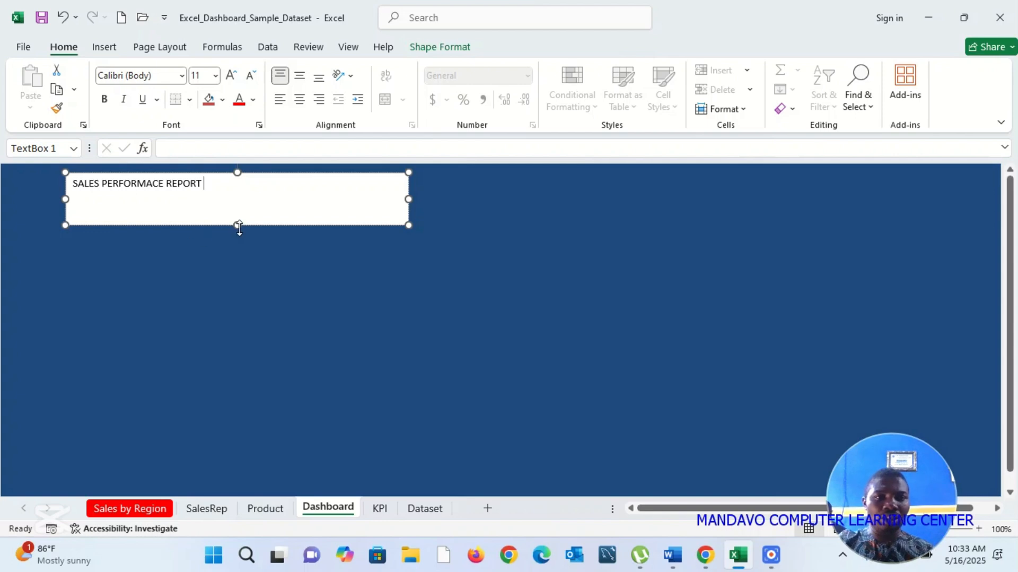
Step: Enlarge the dashboard title text to size 20 and shrink its text box in height and width to fit
{"action": "key", "text": "ctrl+a"}
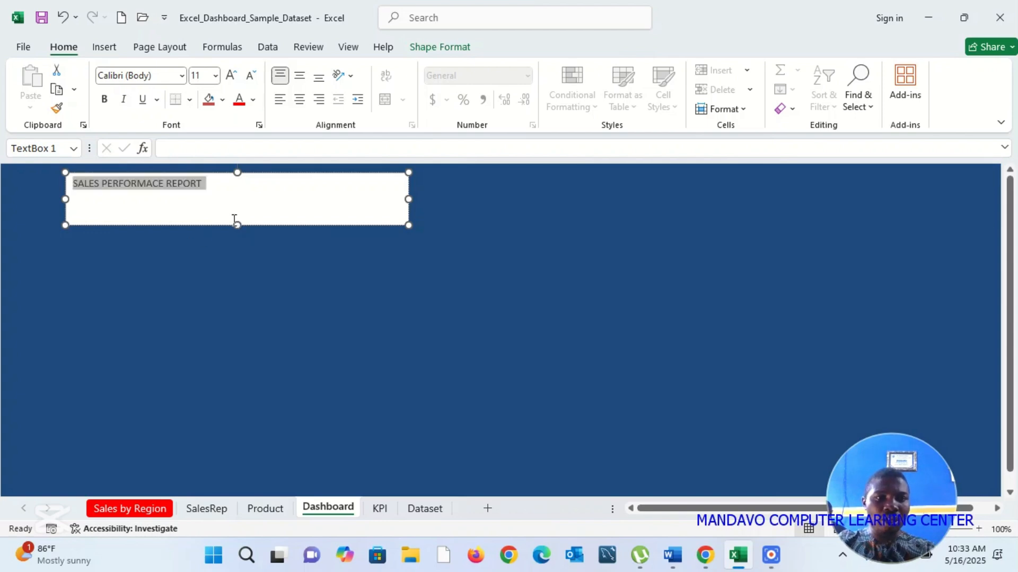
{"action": "key", "text": "ctrl+shift+period"}
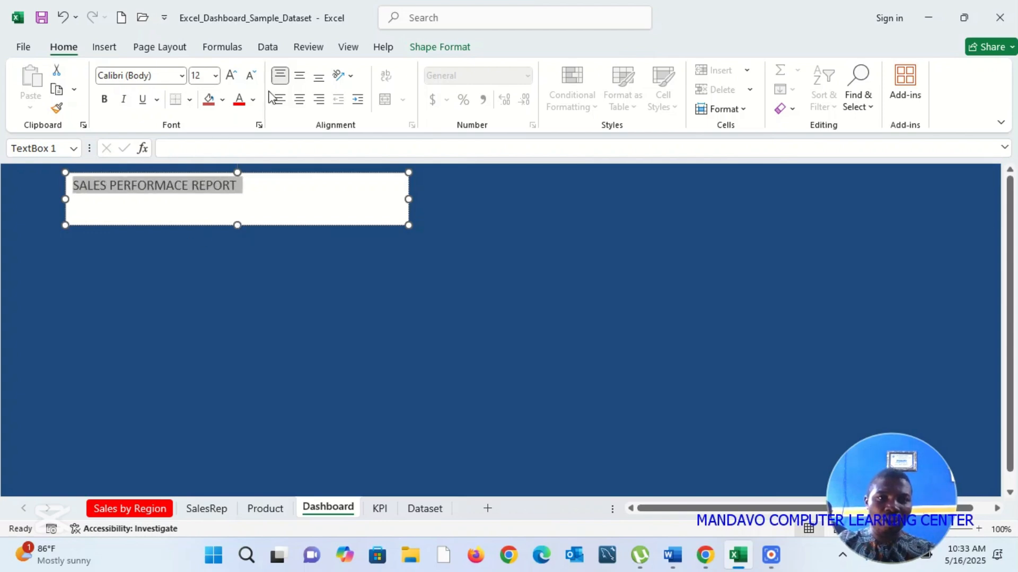
{"action": "key", "text": "ctrl+shift+period"}
{"action": "key", "text": "ctrl+shift+period"}
{"action": "key", "text": "ctrl+shift+period"}
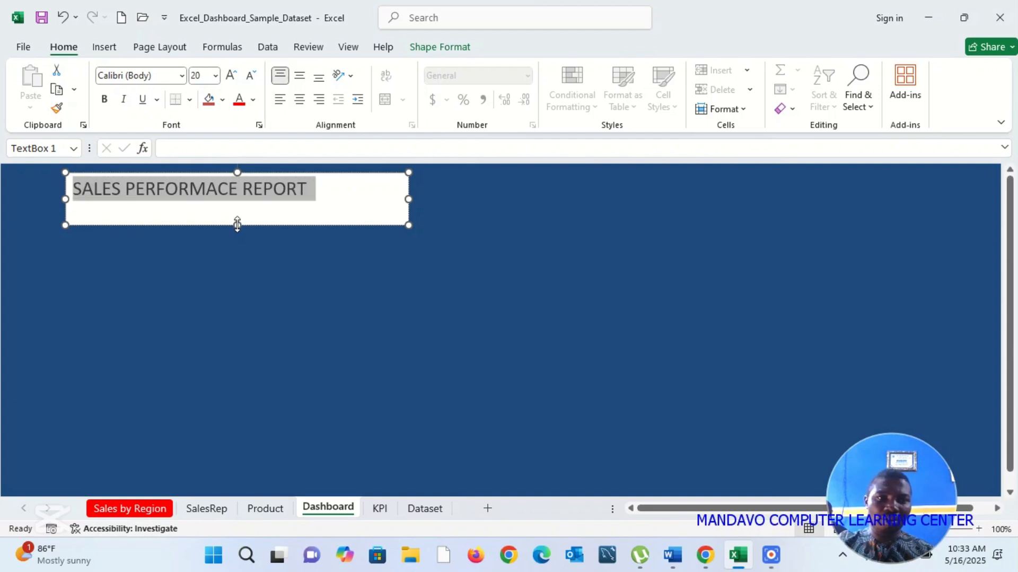
{"action": "left_click_drag", "start_coordinate": [236, 225], "coordinate": [250, 213]}
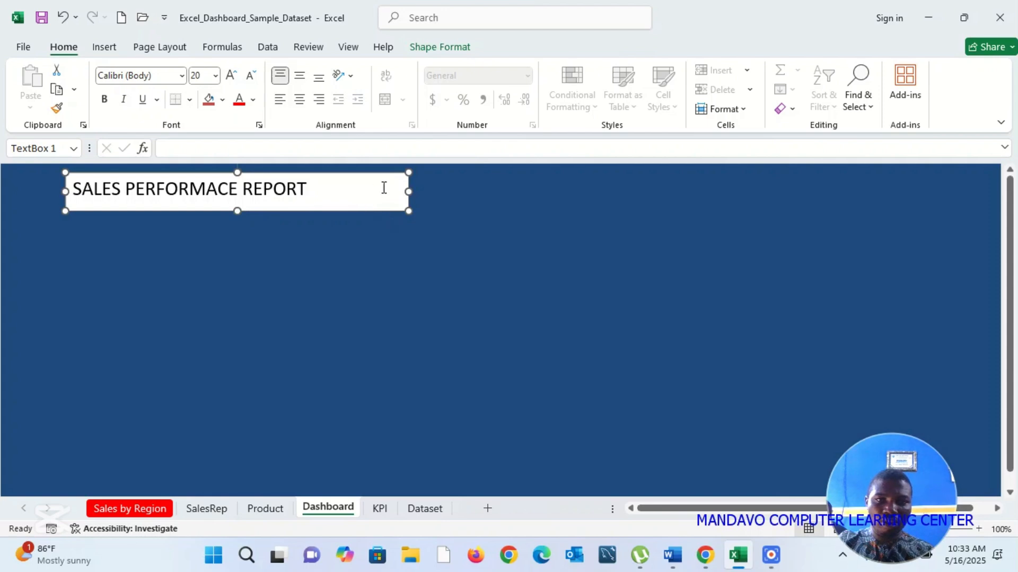
{"action": "left_click_drag", "start_coordinate": [408, 191], "coordinate": [327, 191]}
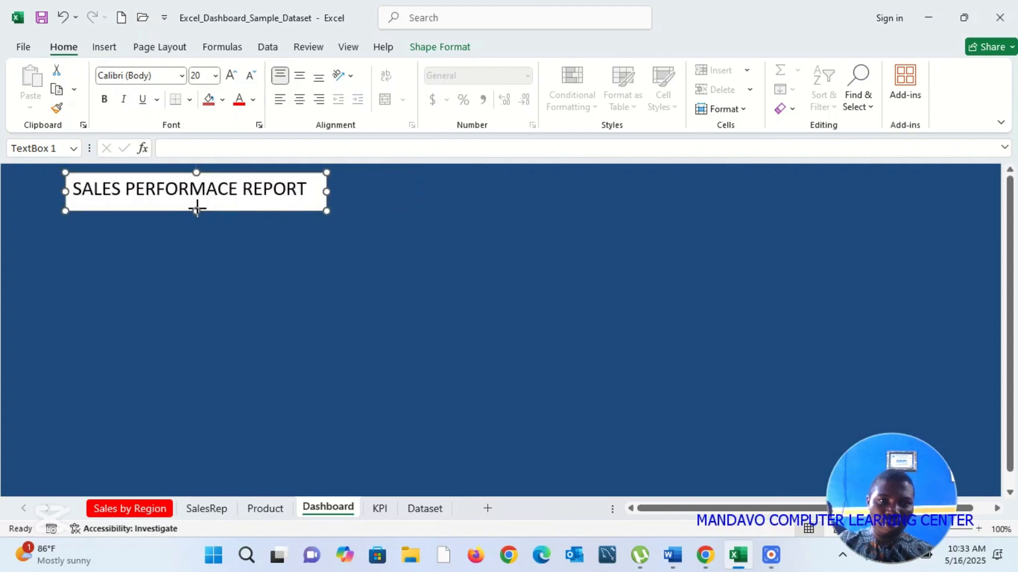
{"action": "left_click", "coordinate": [109, 46]}
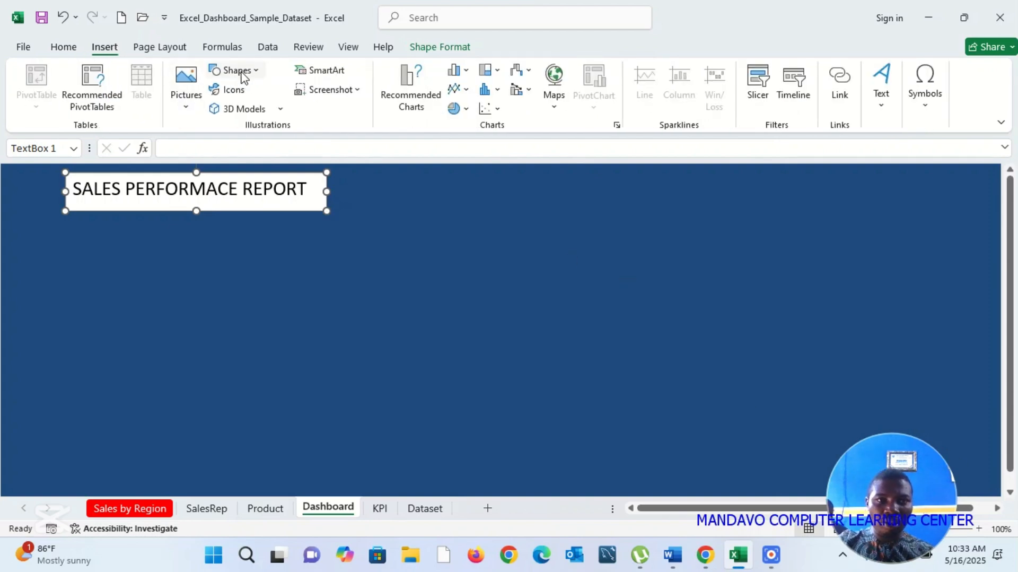
{"action": "left_click", "coordinate": [235, 101]}
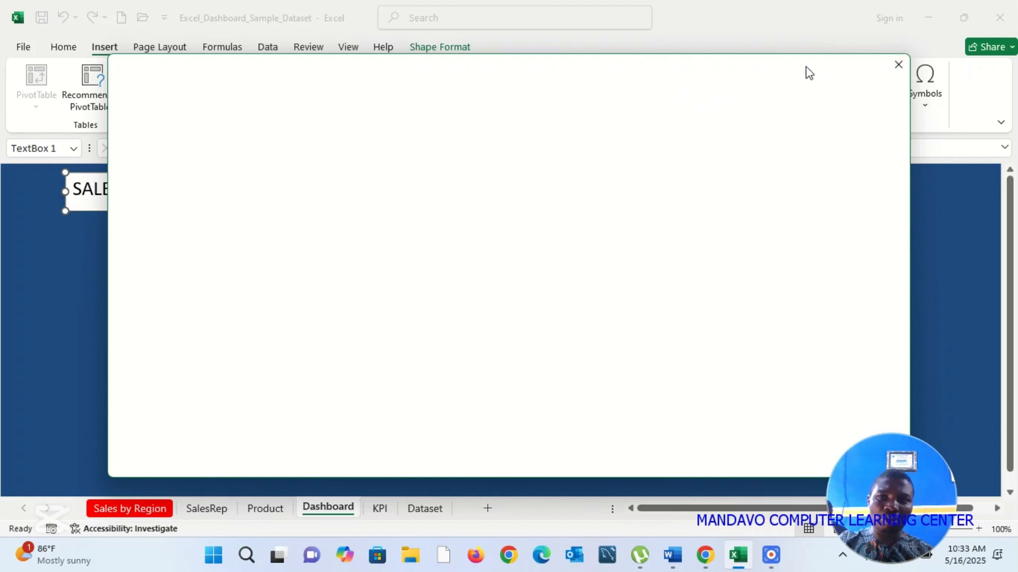
{"action": "left_click_drag", "start_coordinate": [810, 73], "coordinate": [847, 34]}
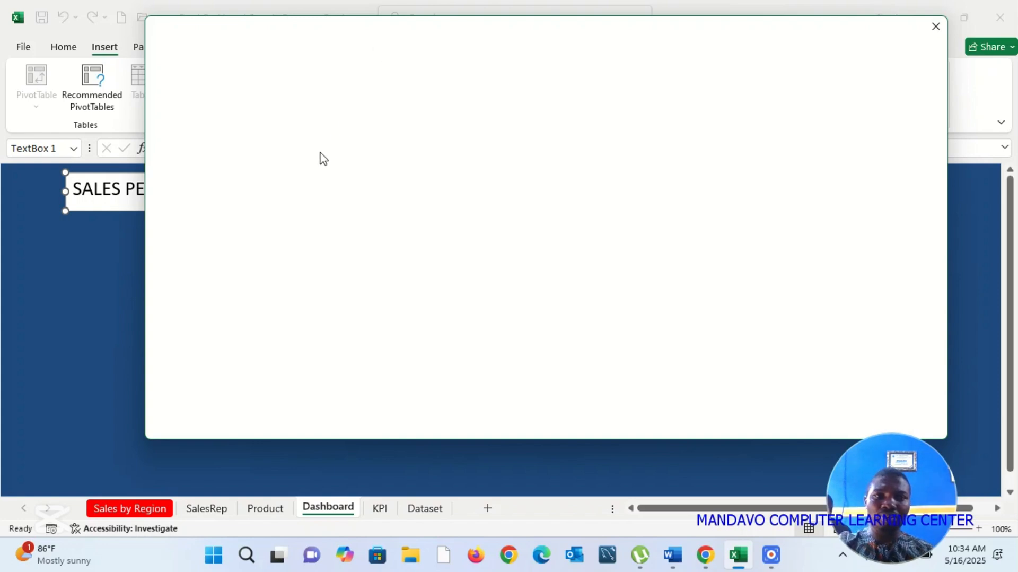
{"action": "left_click_drag", "start_coordinate": [412, 34], "coordinate": [316, 134]}
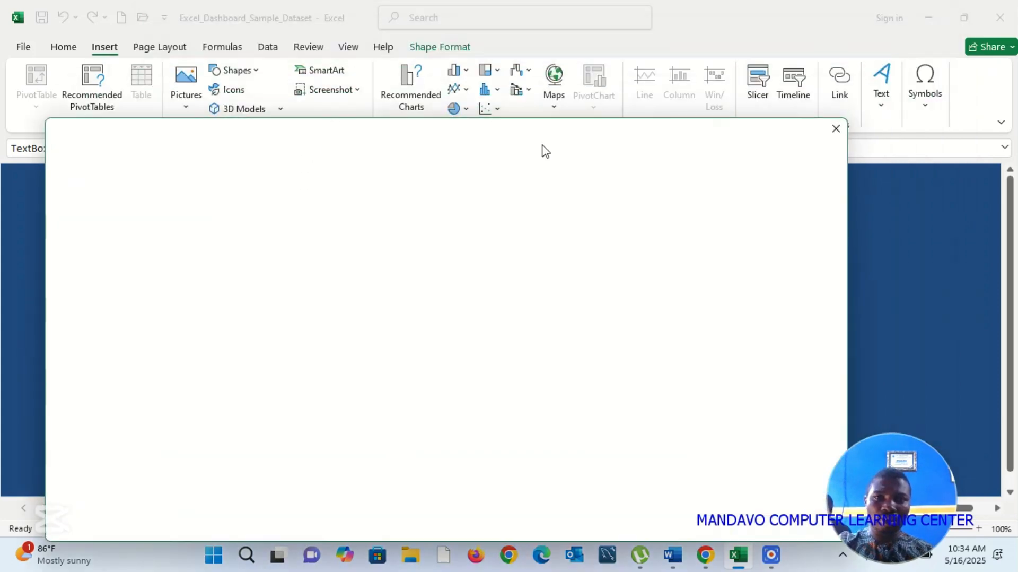
{"action": "left_click", "coordinate": [835, 129]}
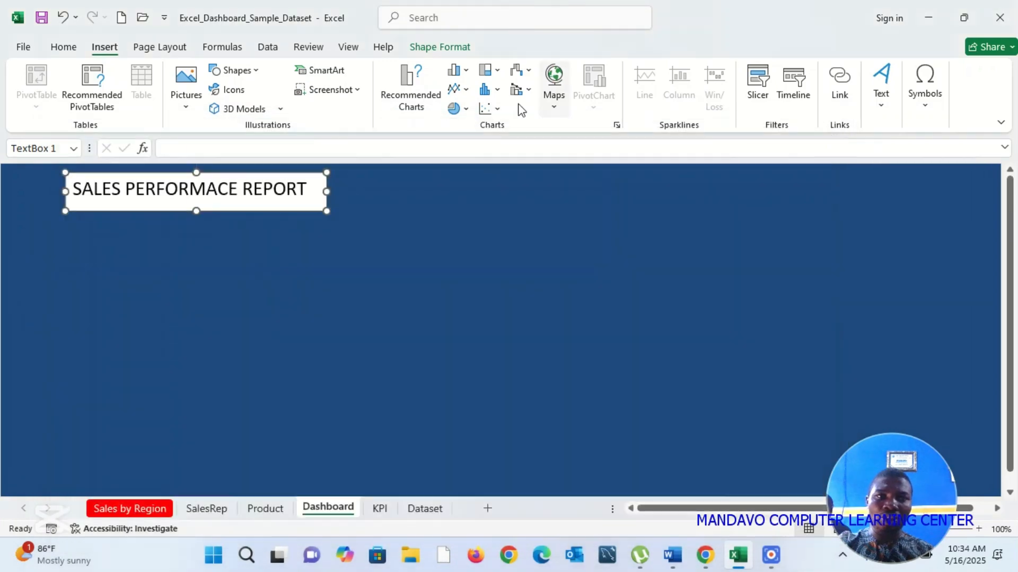
Step: Remove both the fill and the outline from the "SALES PERFORMACE REPORT" text box
{"action": "left_click", "coordinate": [313, 234]}
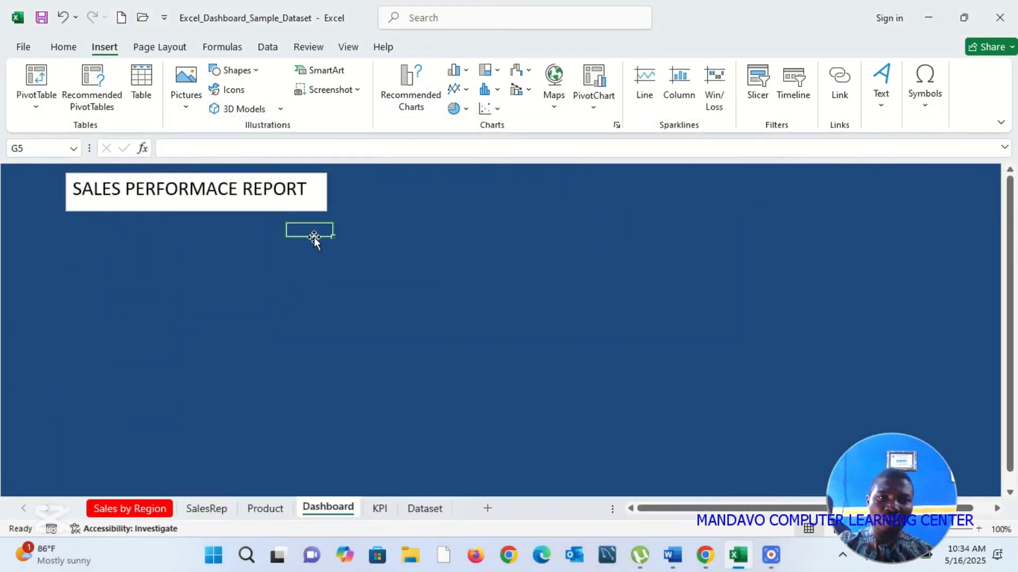
{"action": "left_click", "coordinate": [288, 207]}
{"action": "left_click", "coordinate": [292, 211]}
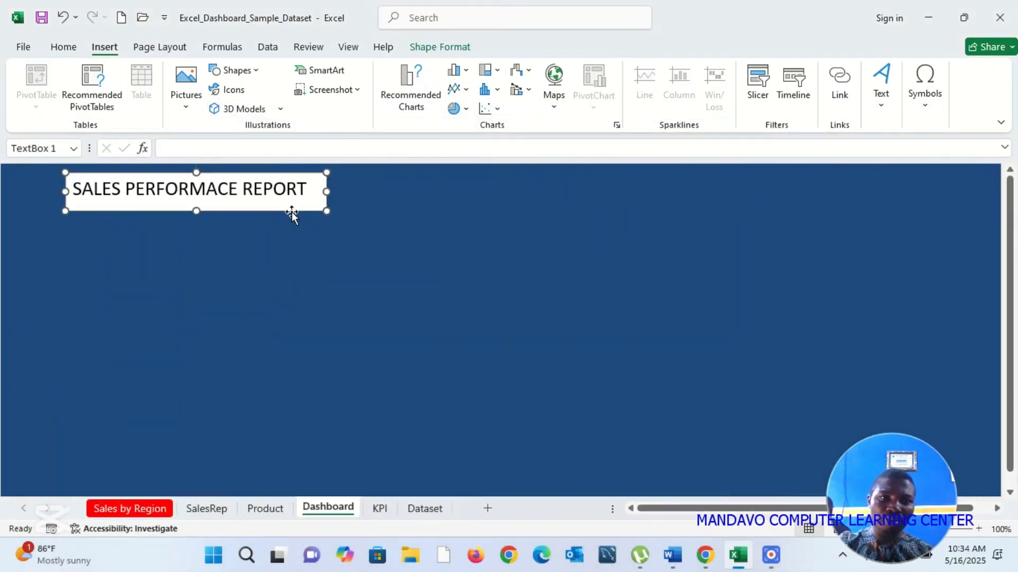
{"action": "right_click", "coordinate": [292, 211]}
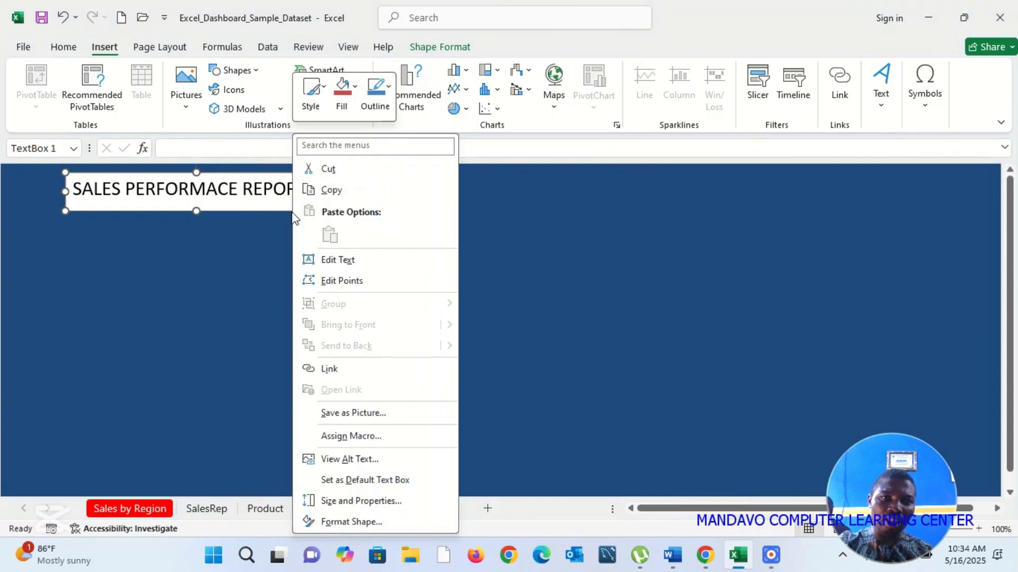
{"action": "left_click", "coordinate": [355, 87]}
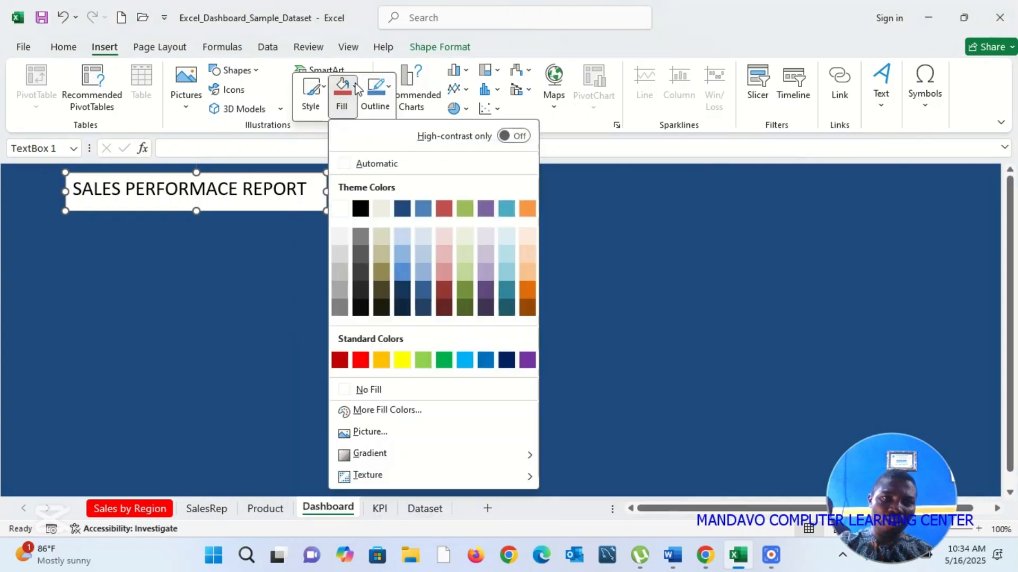
{"action": "left_click", "coordinate": [374, 394]}
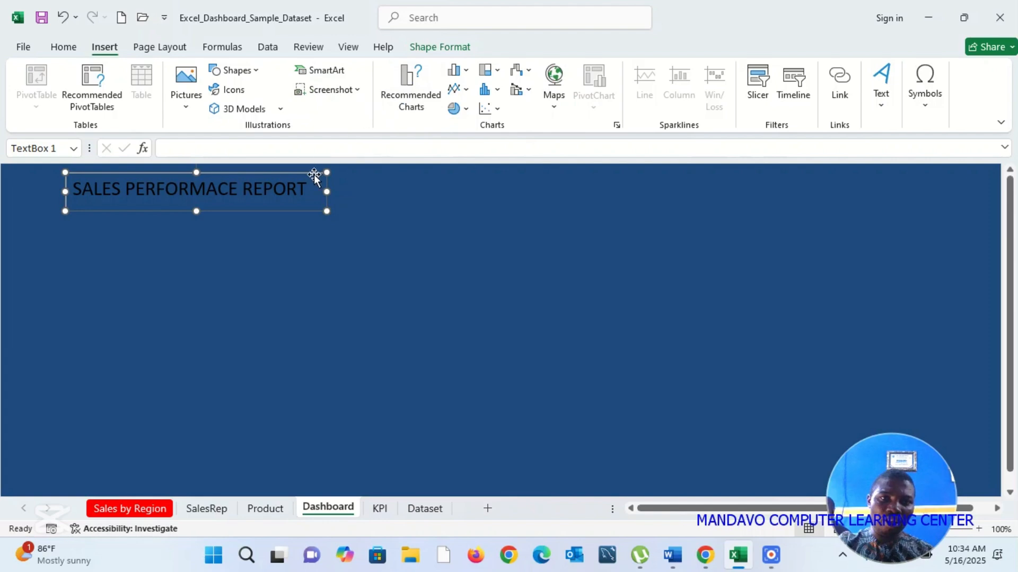
{"action": "right_click", "coordinate": [301, 213]}
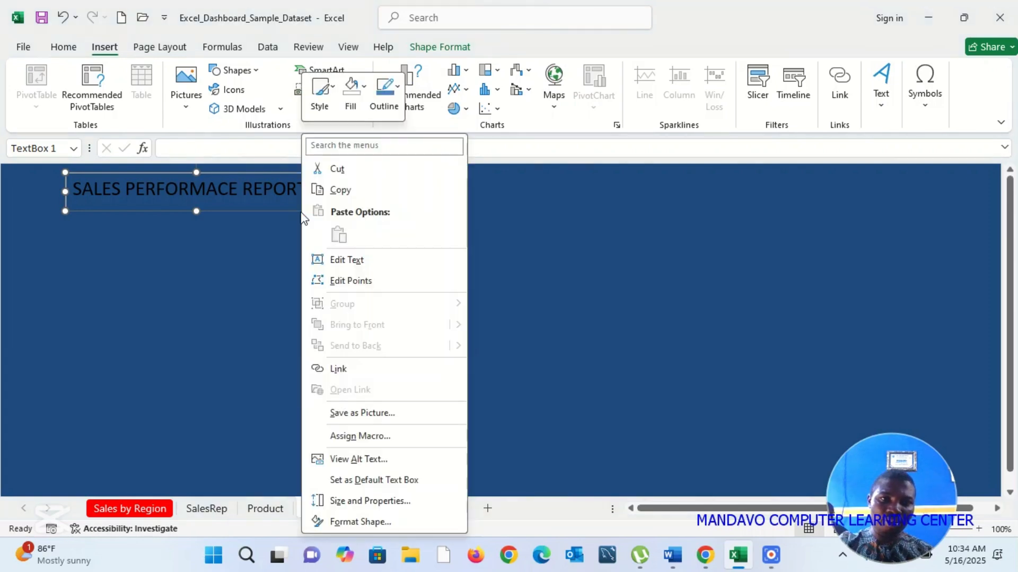
{"action": "left_click", "coordinate": [398, 91]}
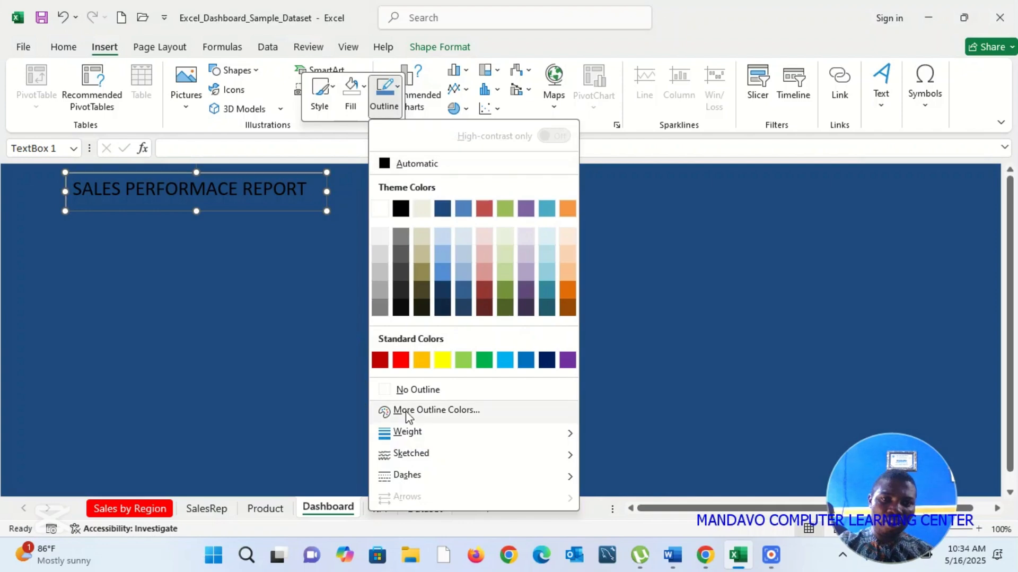
{"action": "left_click", "coordinate": [428, 391]}
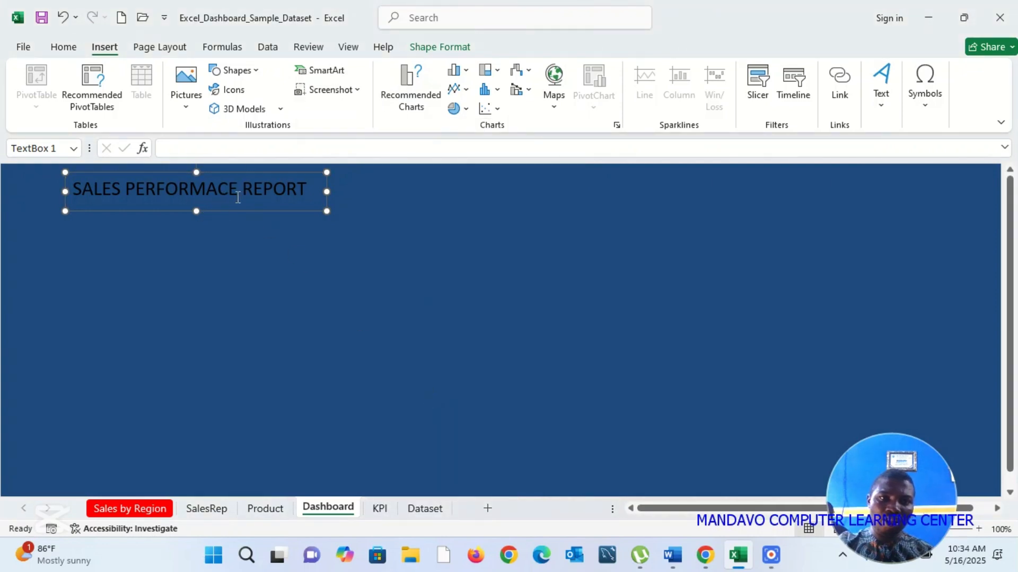
Step: Make the dashboard title text bold and color it the lightest gray shade below white
{"action": "triple_click", "coordinate": [237, 196]}
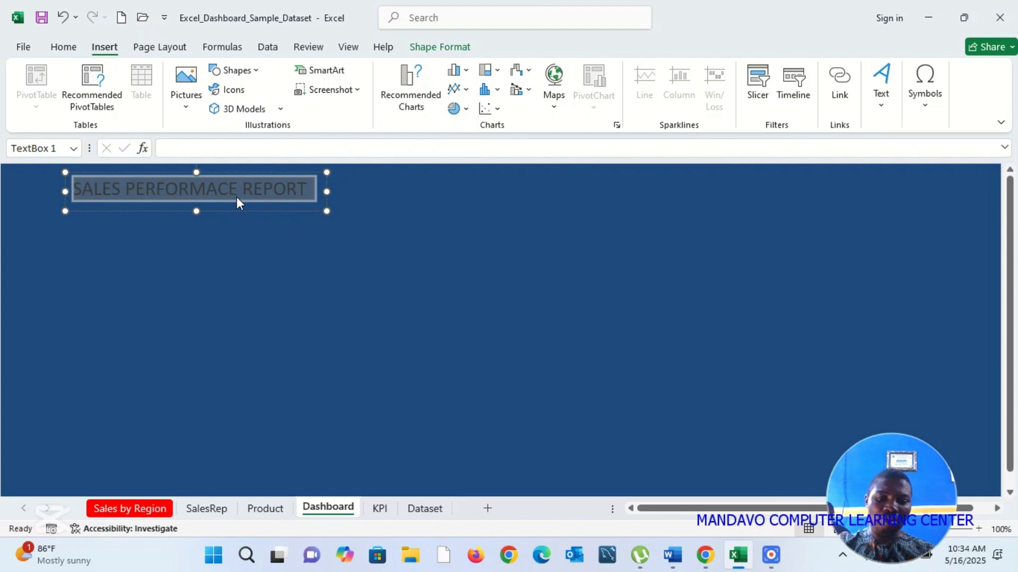
{"action": "key", "text": "ctrl+b"}
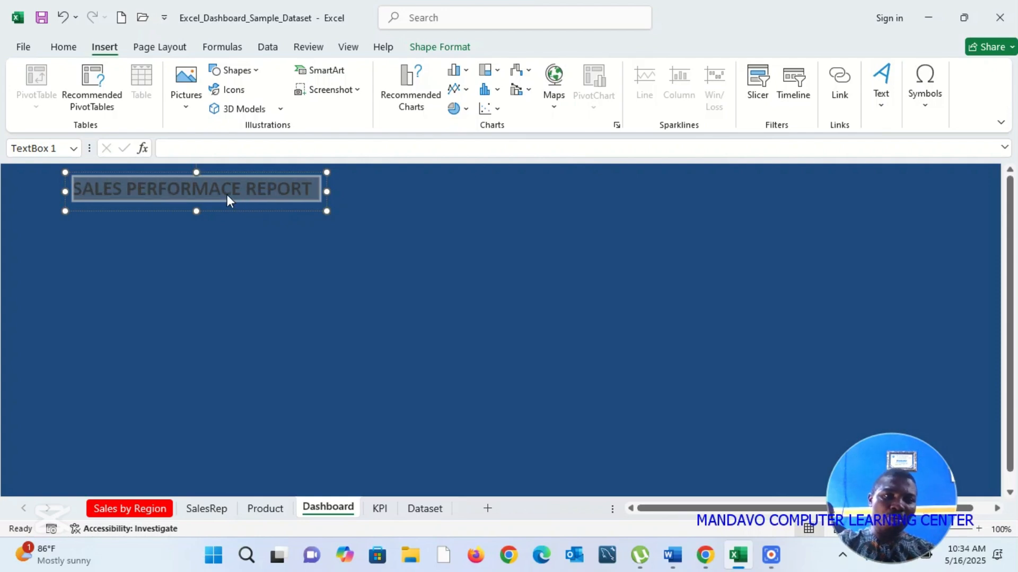
{"action": "left_click", "coordinate": [61, 48]}
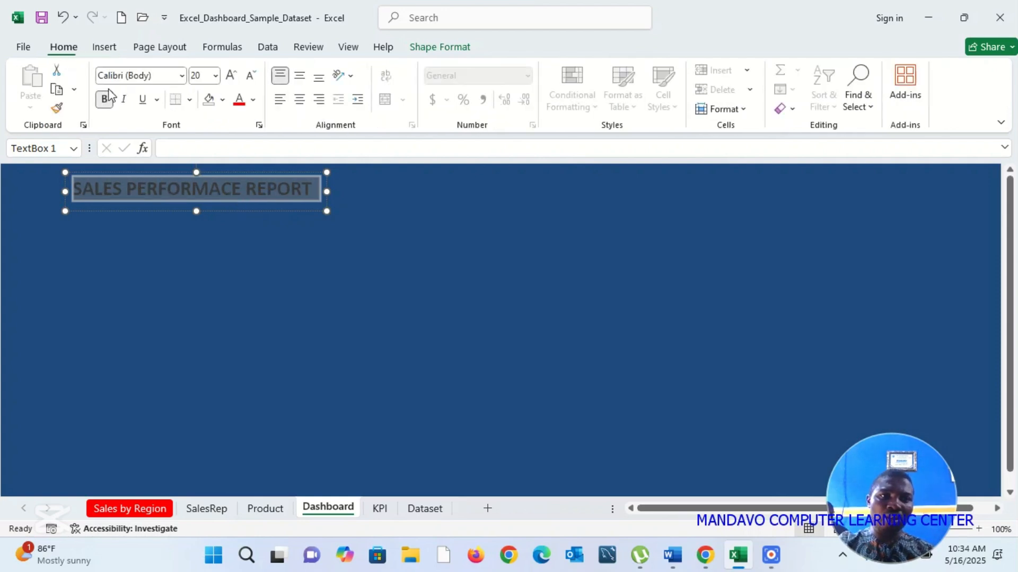
{"action": "left_click", "coordinate": [255, 100]}
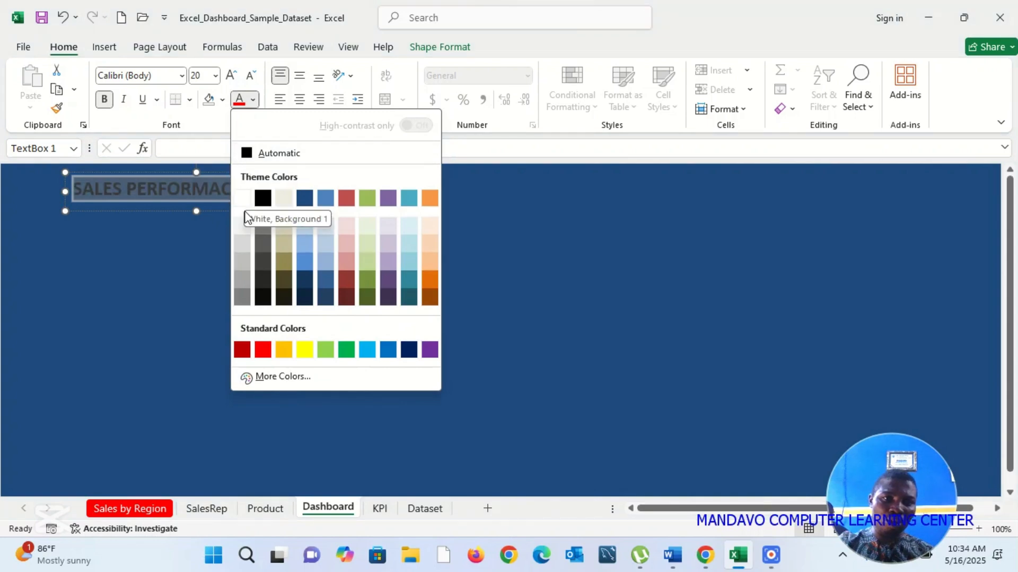
{"action": "left_click", "coordinate": [172, 237]}
{"action": "left_click", "coordinate": [171, 234]}
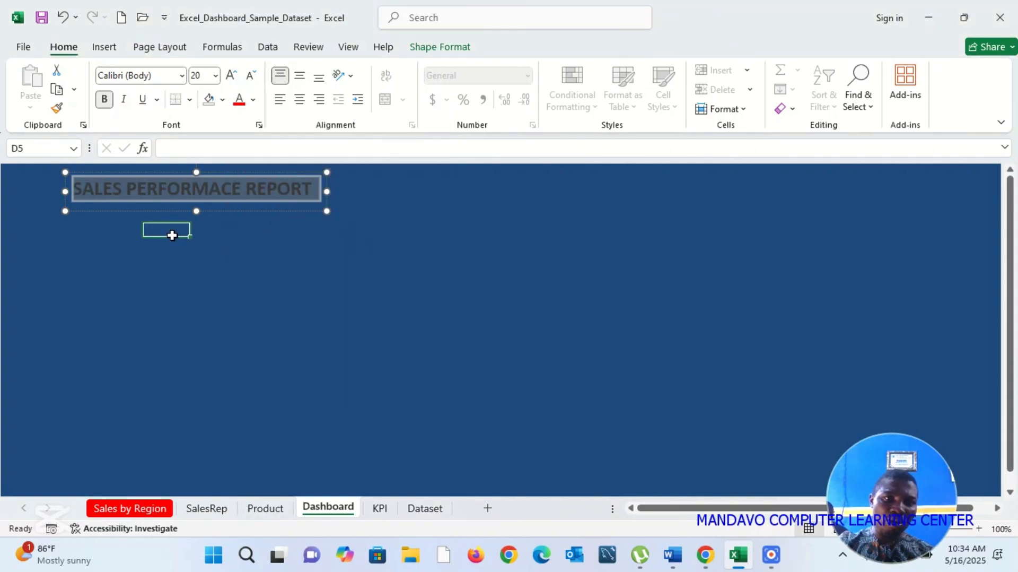
{"action": "left_click", "coordinate": [215, 198]}
{"action": "triple_click", "coordinate": [218, 193]}
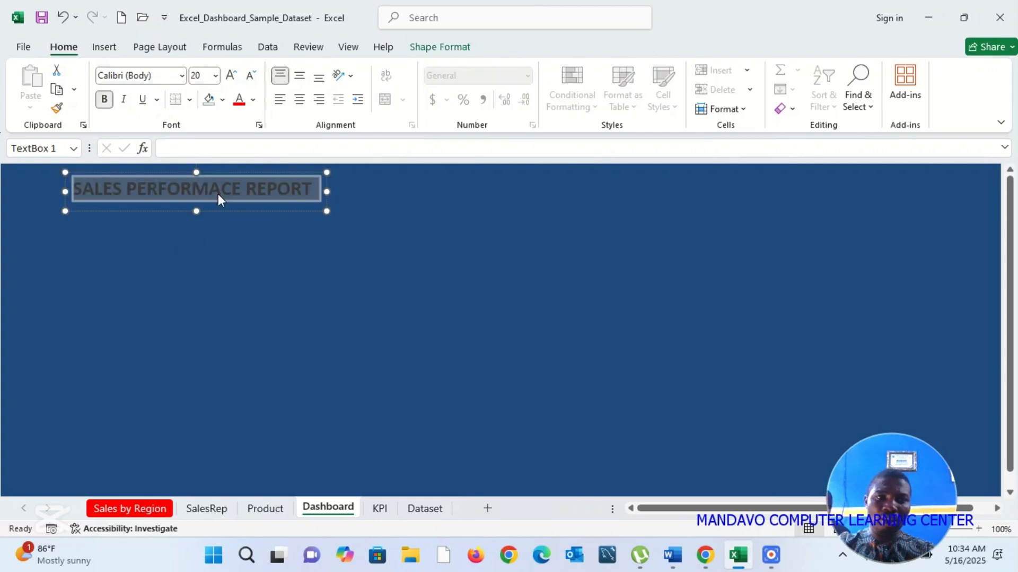
{"action": "left_click", "coordinate": [253, 100]}
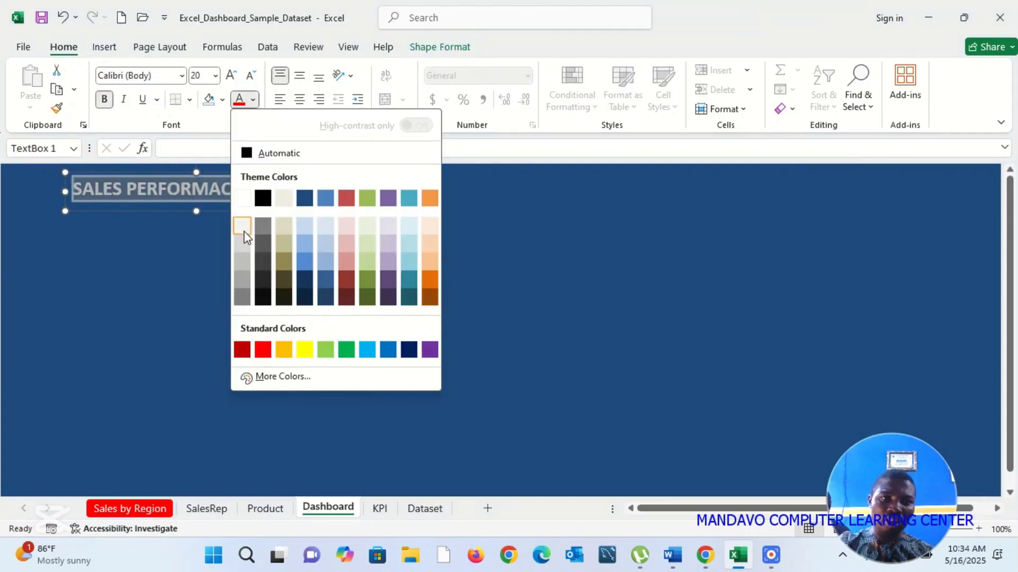
{"action": "left_click", "coordinate": [243, 230]}
{"action": "left_click", "coordinate": [243, 229]}
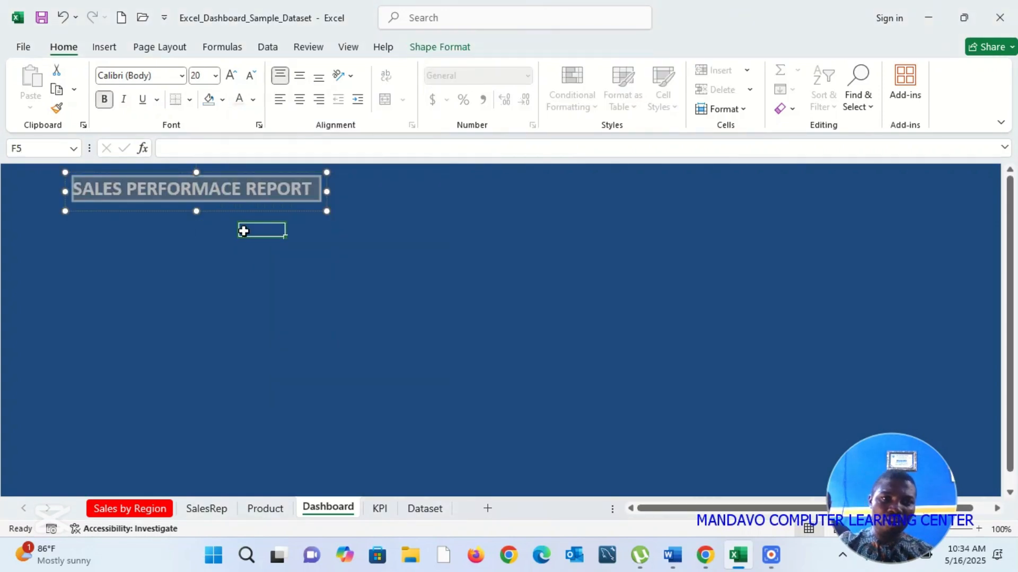
Step: Move the dashboard title text box slightly up and to the right, then deselect it
{"action": "left_click", "coordinate": [260, 192]}
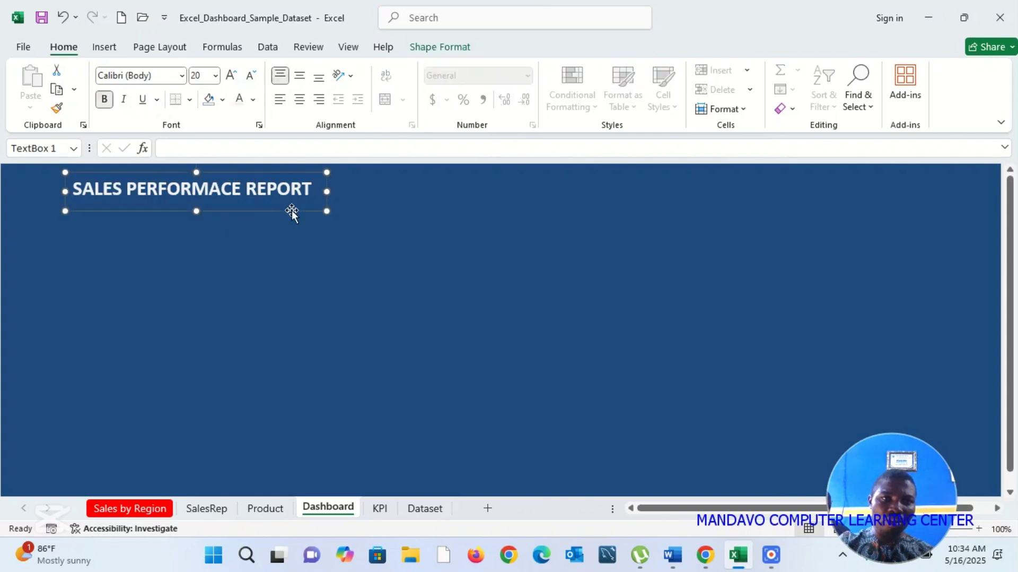
{"action": "left_click_drag", "start_coordinate": [291, 210], "coordinate": [311, 203]}
{"action": "left_click", "coordinate": [309, 258]}
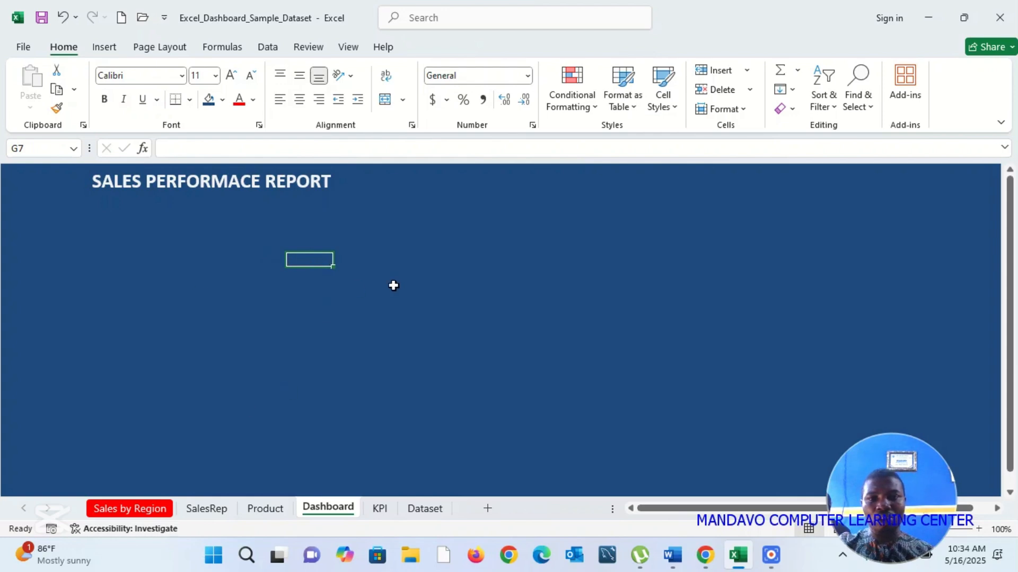
Step: Hide all field buttons on the "Sum of Sales by Region" chart in the Sales by Region sheet
{"action": "left_click", "coordinate": [207, 508]}
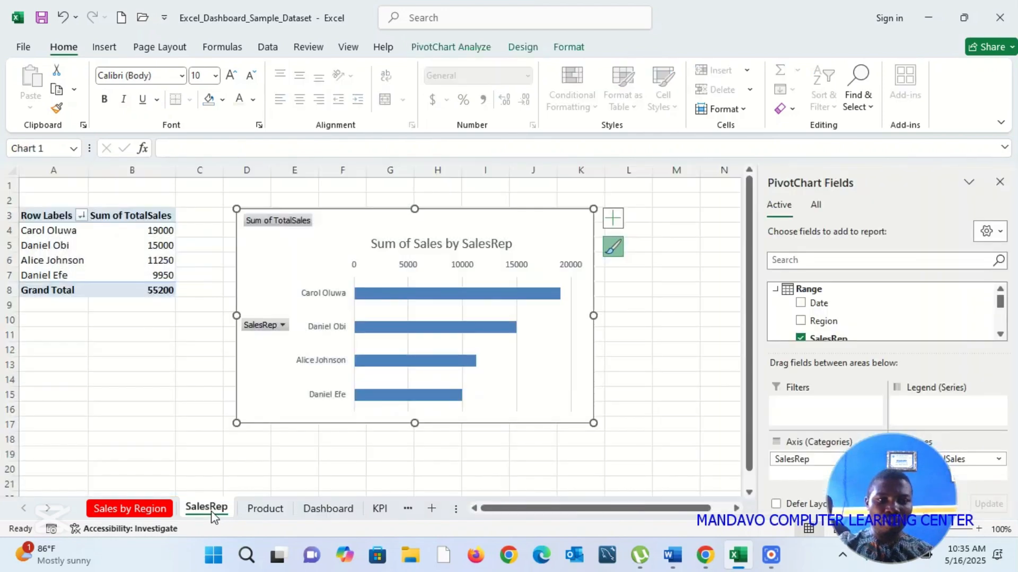
{"action": "left_click", "coordinate": [120, 510]}
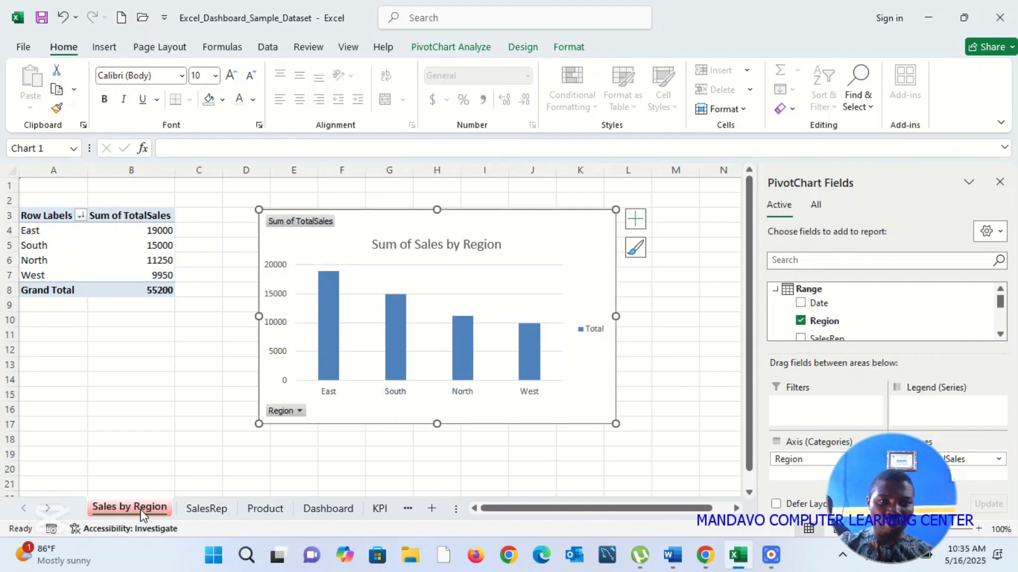
{"action": "right_click", "coordinate": [295, 408]}
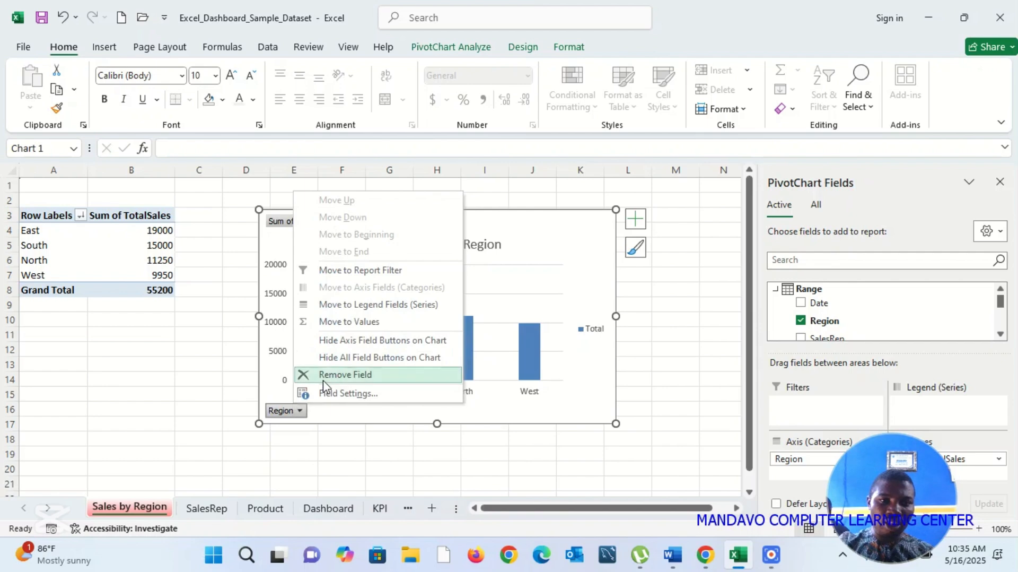
{"action": "left_click", "coordinate": [412, 359]}
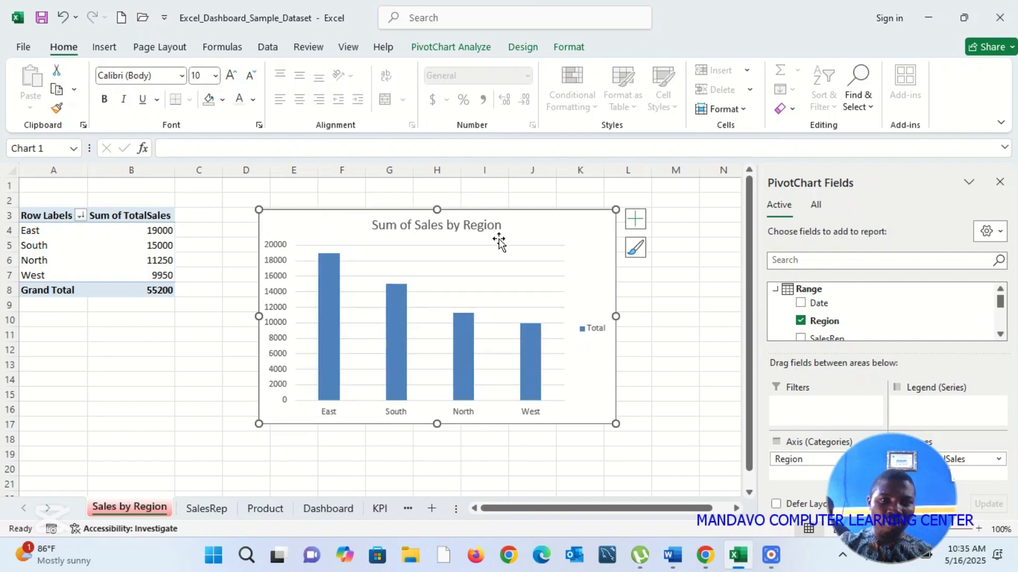
Step: Delete the Total legend and the vertical value axis from the Sum of Sales by Region chart
{"action": "left_click", "coordinate": [596, 329]}
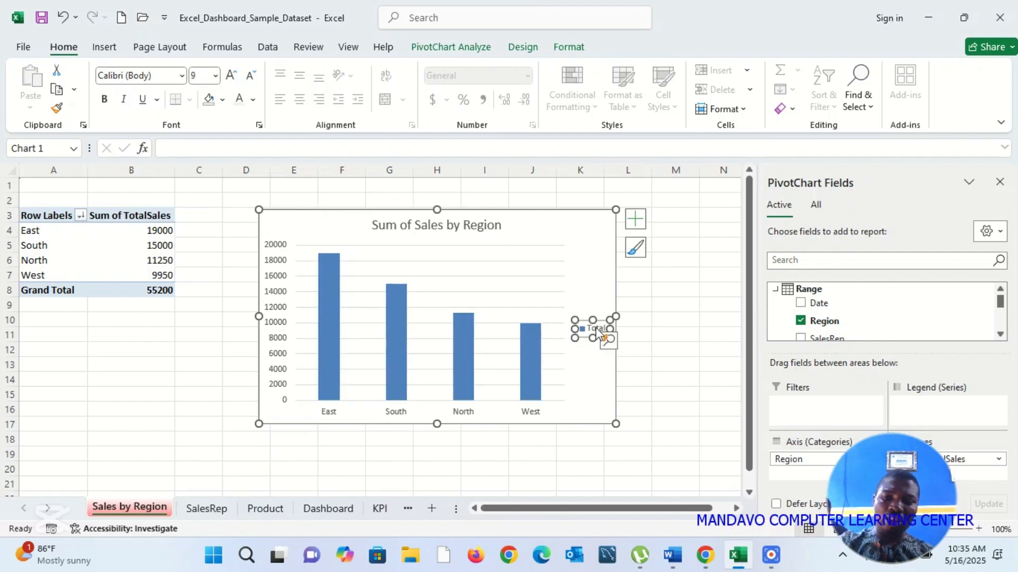
{"action": "key", "text": "Delete"}
{"action": "left_click", "coordinate": [269, 284]}
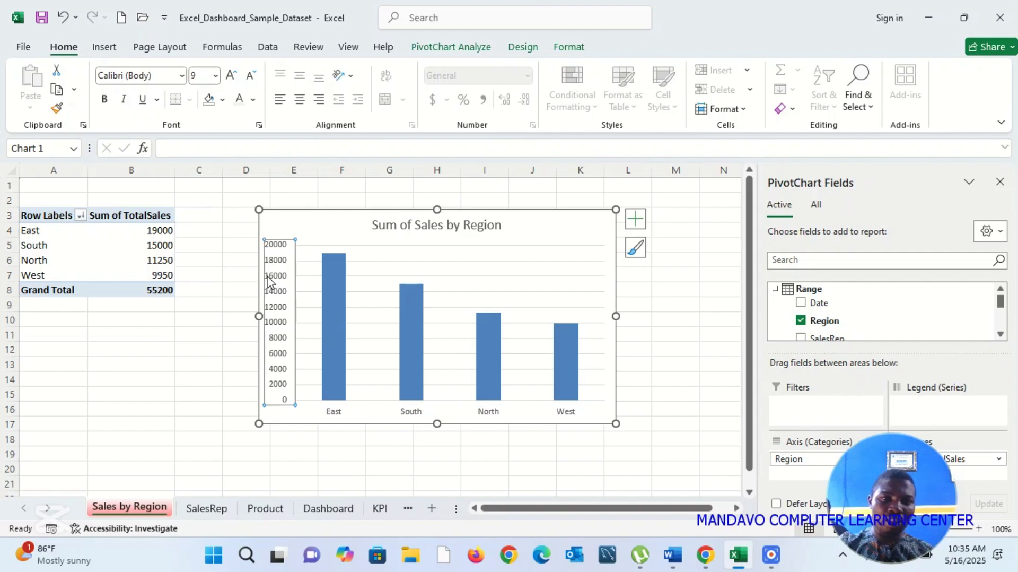
{"action": "key", "text": "Delete"}
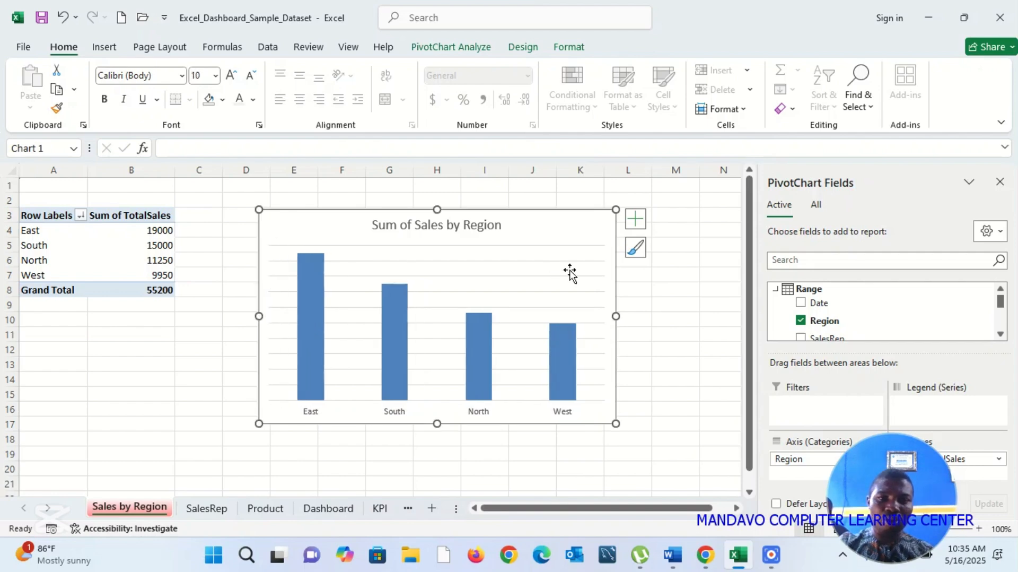
Step: Remove the gridlines from the Sum of Sales by Region chart
{"action": "left_click", "coordinate": [635, 218]}
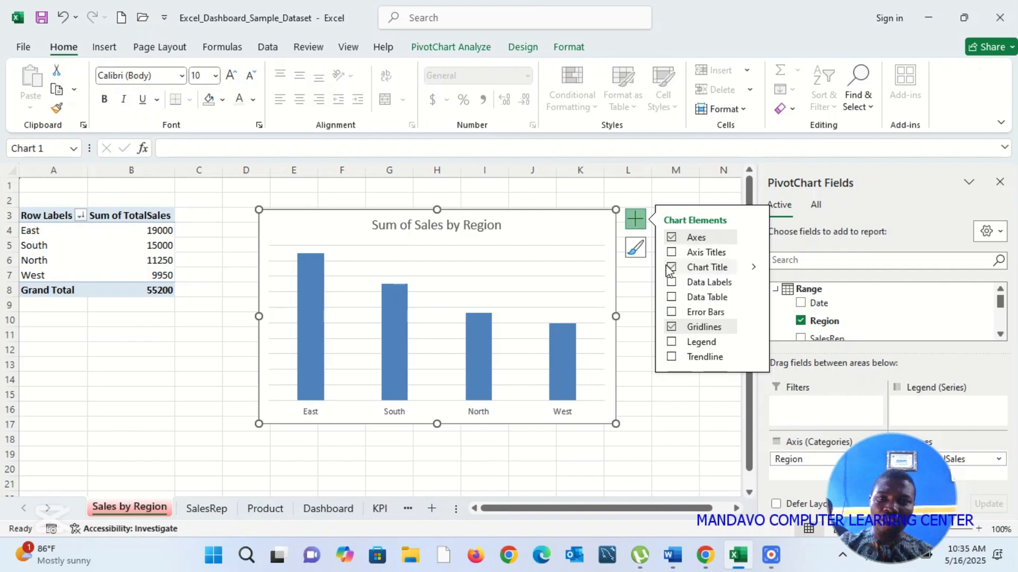
{"action": "left_click", "coordinate": [671, 327]}
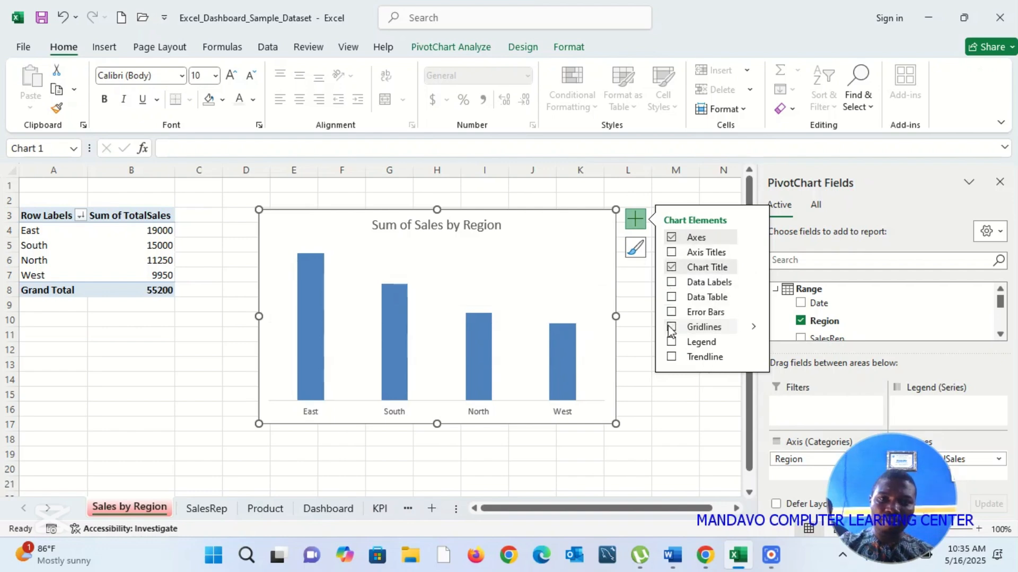
{"action": "left_click", "coordinate": [595, 291]}
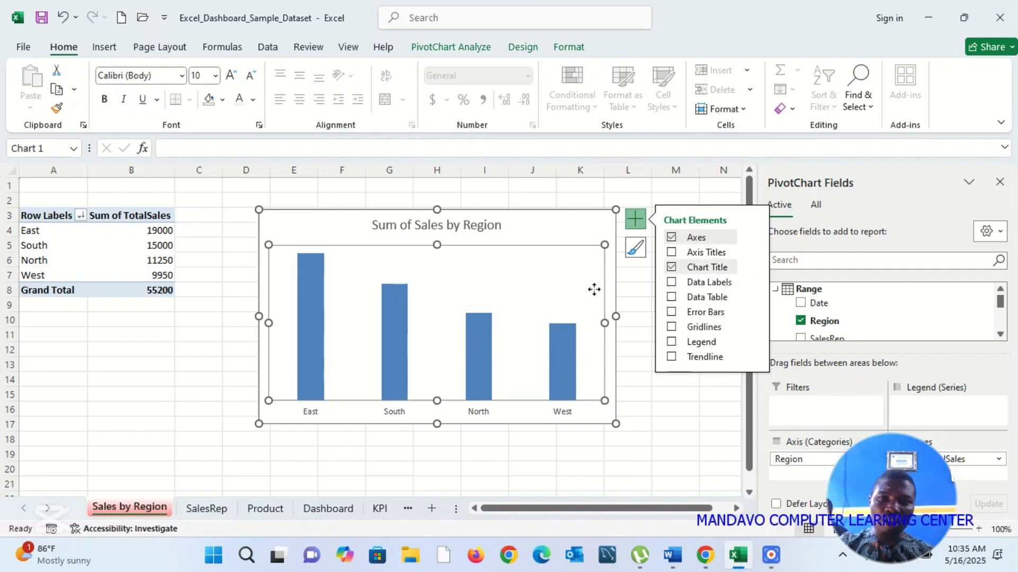
Step: Copy the Sum of Sales by Region chart onto the Dashboard sheet and place it below the report title
{"action": "left_click", "coordinate": [595, 233]}
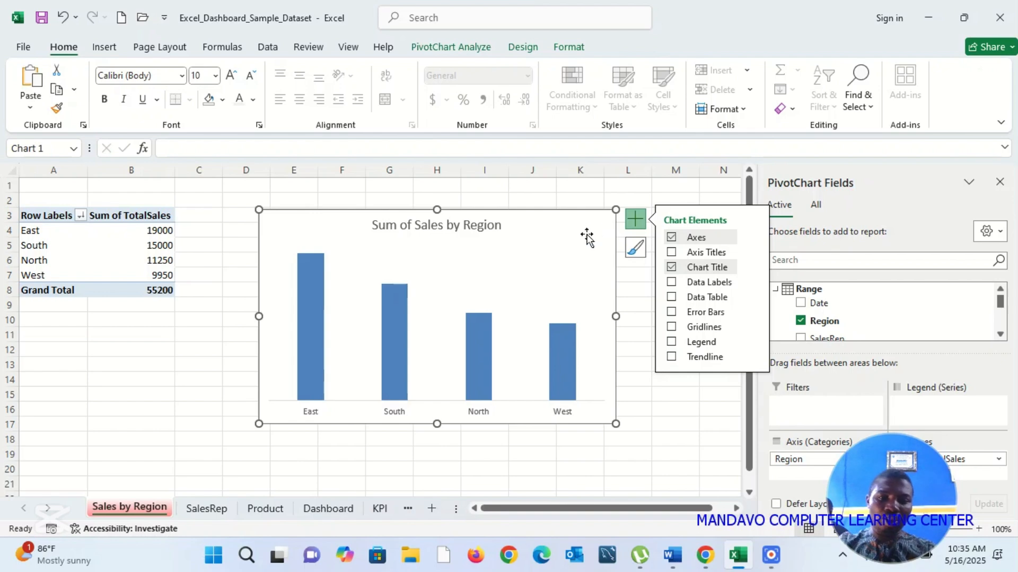
{"action": "left_click", "coordinate": [332, 514]}
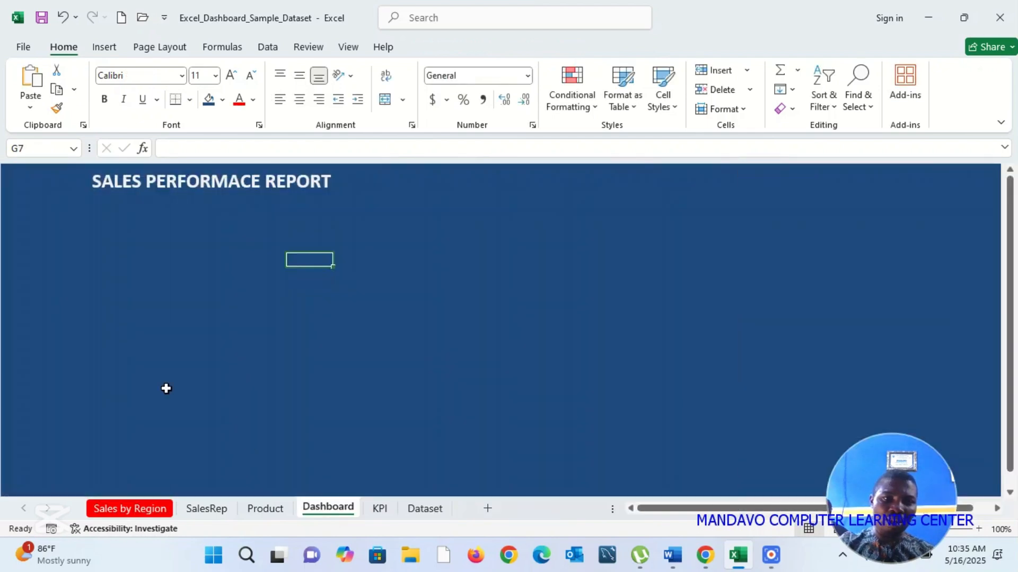
{"action": "key", "text": "ctrl+v"}
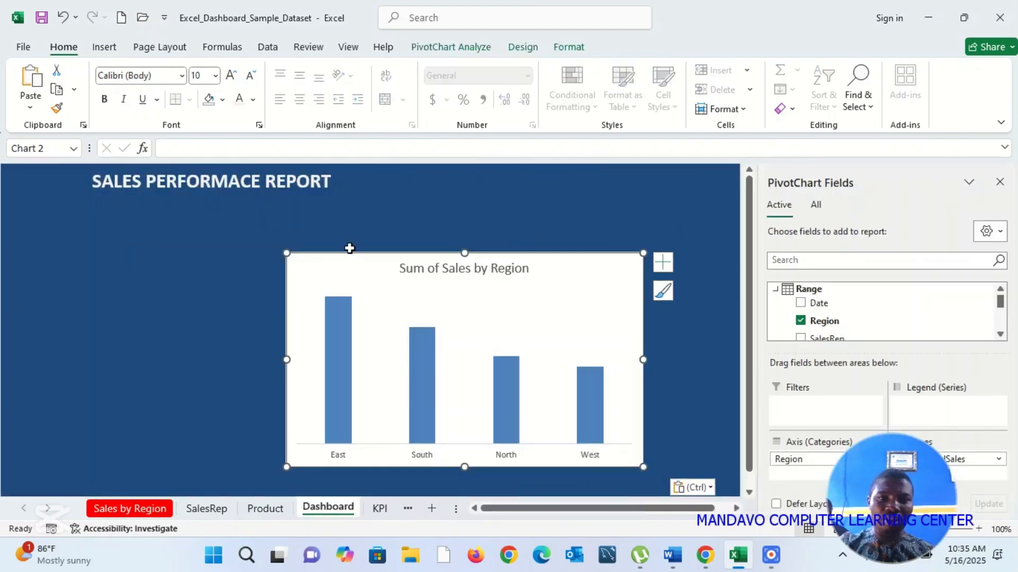
{"action": "left_click_drag", "start_coordinate": [348, 262], "coordinate": [200, 255]}
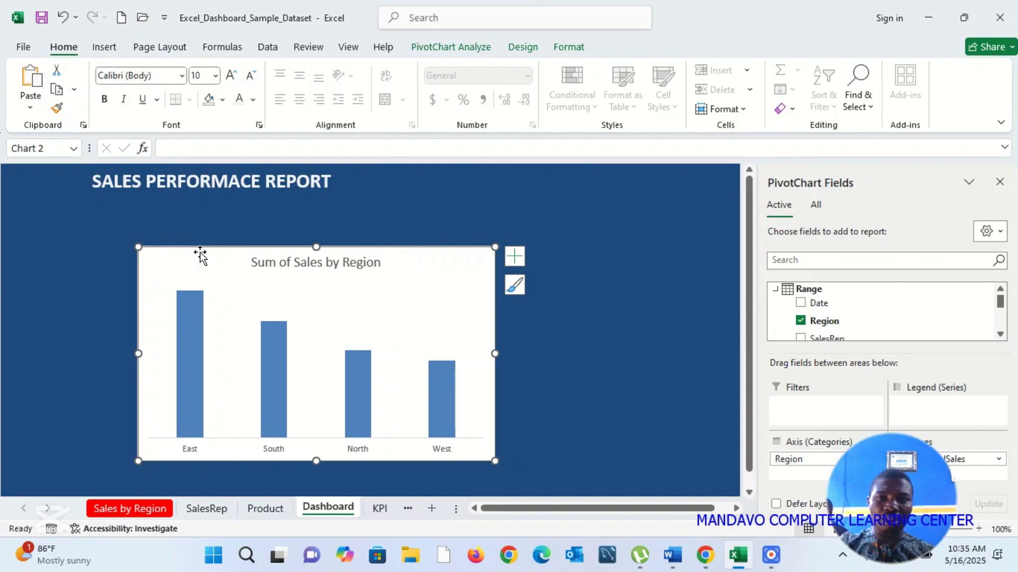
Step: Close the PivotChart Fields pane and switch the Dashboard sheet to full-screen mode
{"action": "left_click", "coordinate": [1001, 182]}
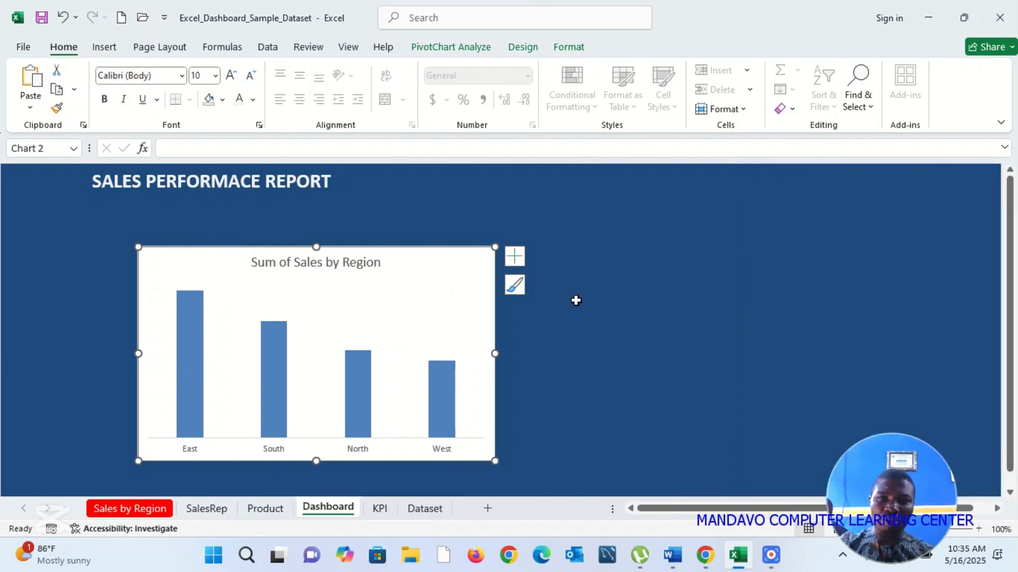
{"action": "left_click", "coordinate": [1000, 123]}
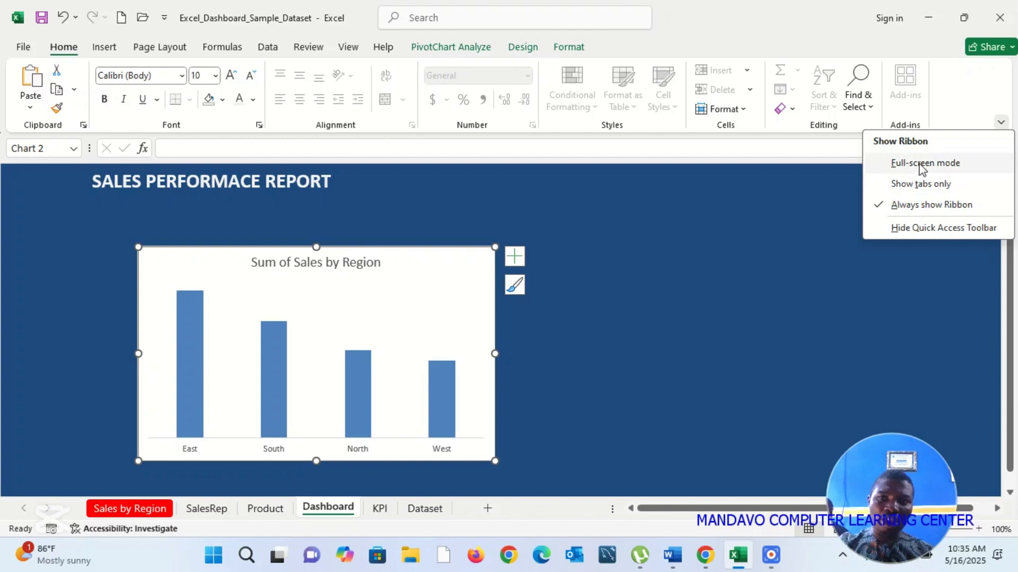
{"action": "left_click", "coordinate": [946, 165]}
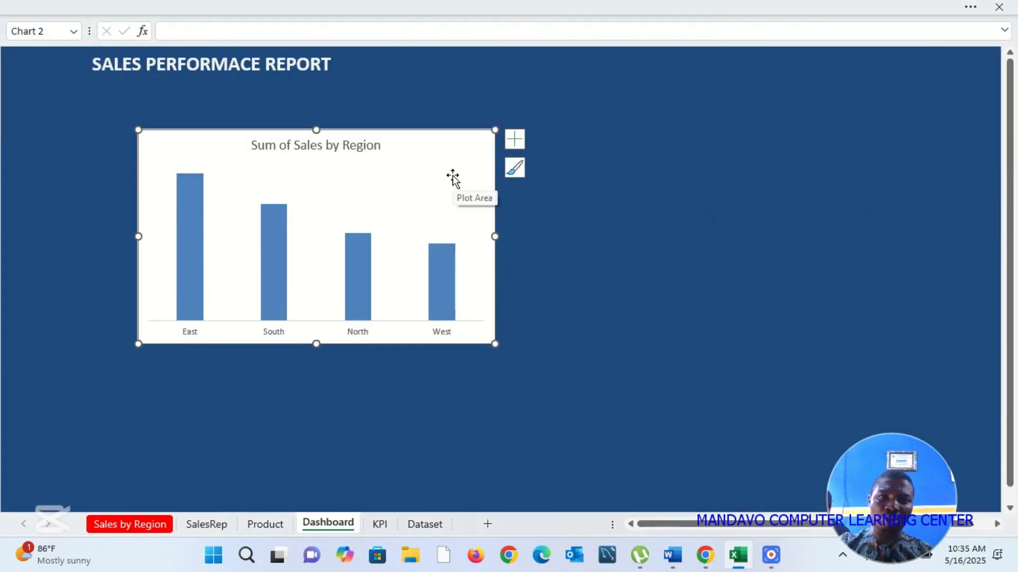
{"action": "right_click", "coordinate": [452, 179]}
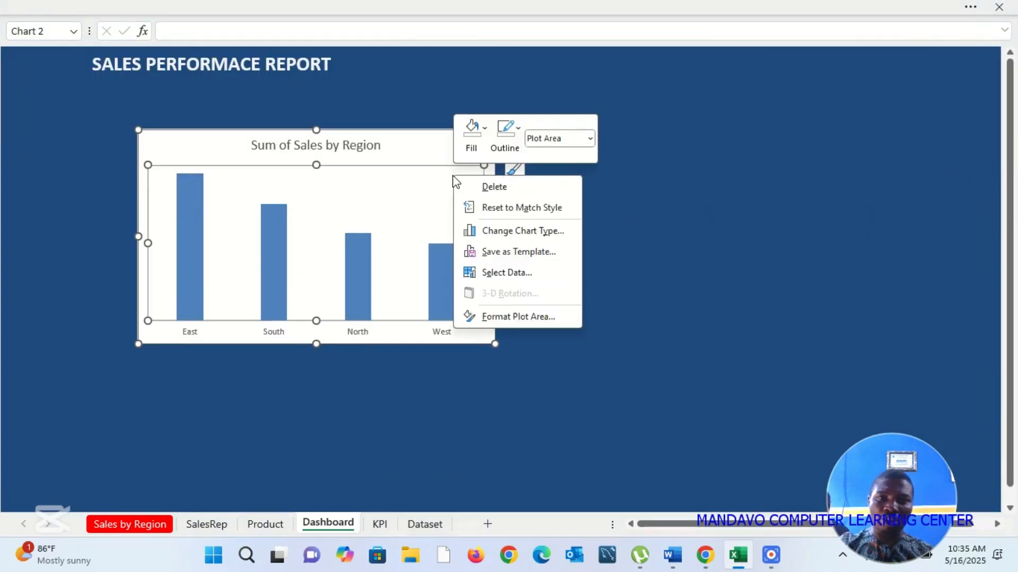
{"action": "key", "text": "Escape"}
{"action": "left_click", "coordinate": [424, 133]}
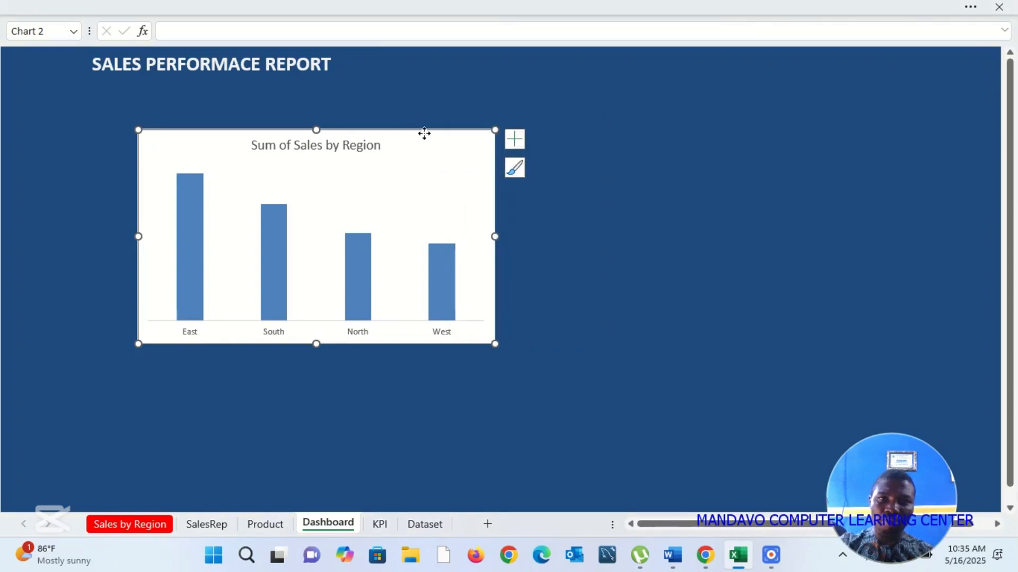
{"action": "right_click", "coordinate": [426, 137]}
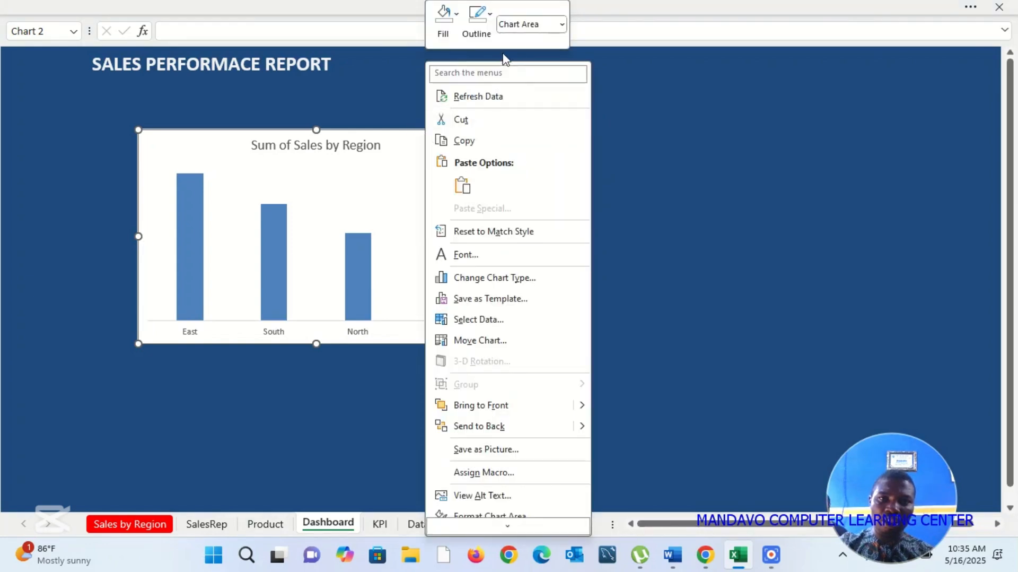
{"action": "left_click", "coordinate": [460, 17]}
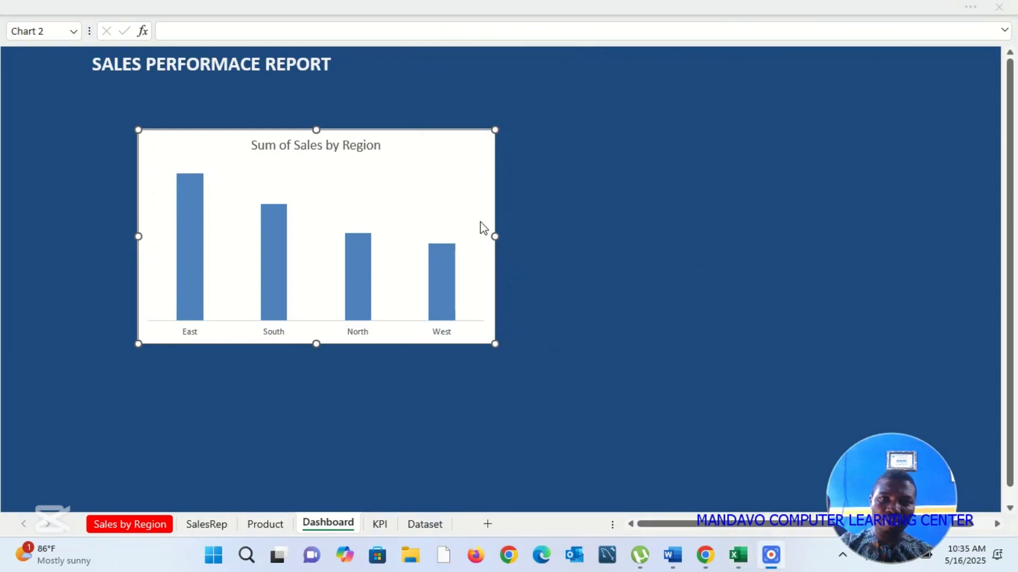
{"action": "left_click", "coordinate": [468, 207]}
{"action": "right_click", "coordinate": [467, 206]}
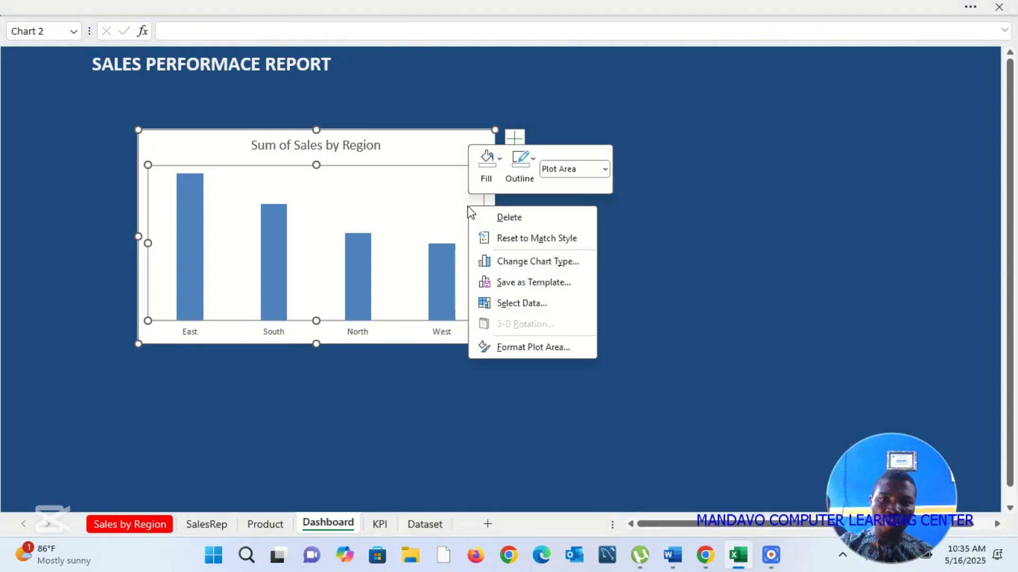
{"action": "left_click", "coordinate": [438, 153]}
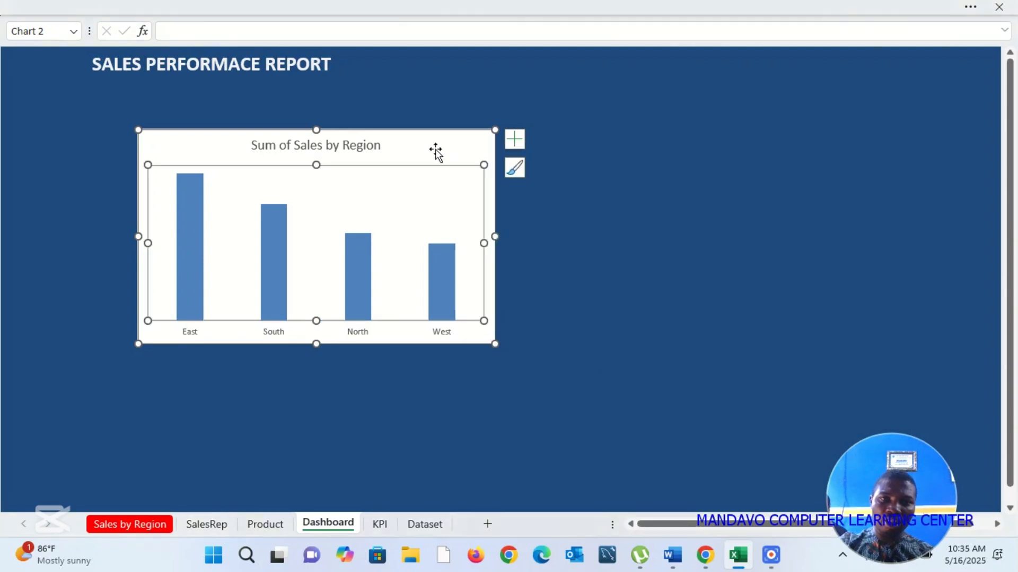
Step: Remove the fill and the outline from the chart area of the Sum of Sales by Region chart
{"action": "left_click", "coordinate": [441, 150]}
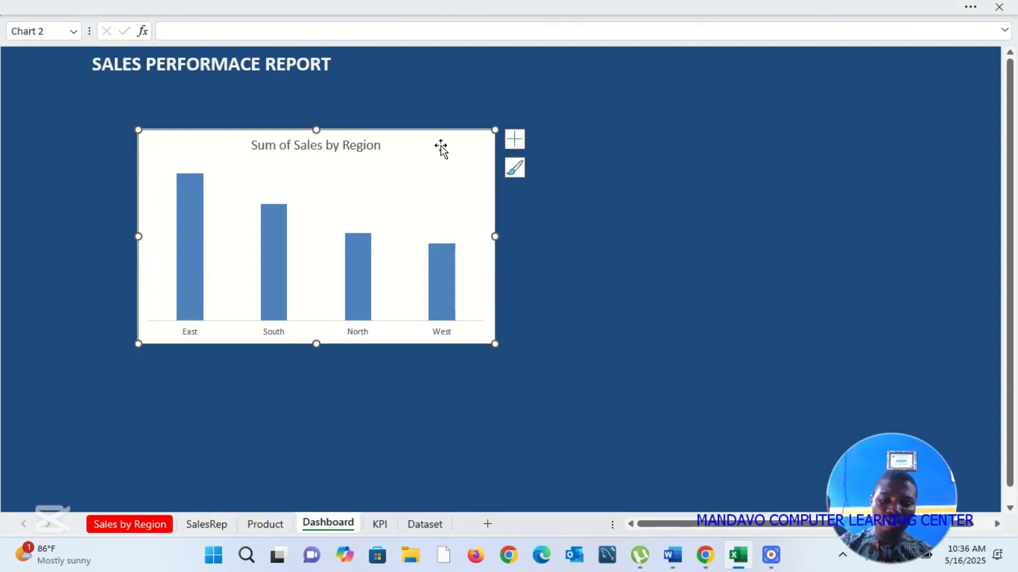
{"action": "right_click", "coordinate": [441, 149]}
{"action": "left_click", "coordinate": [474, 15]}
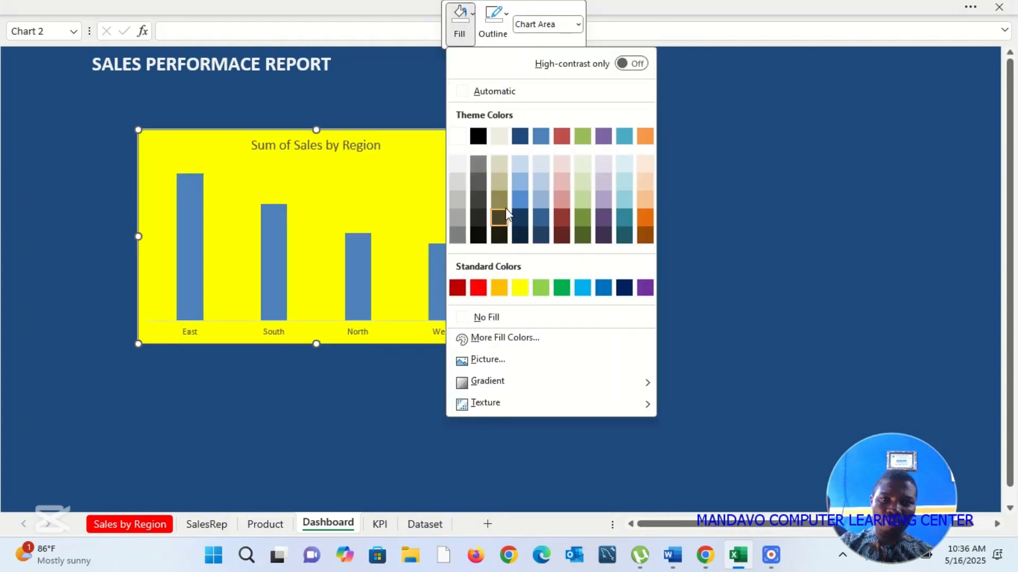
{"action": "left_click", "coordinate": [485, 319]}
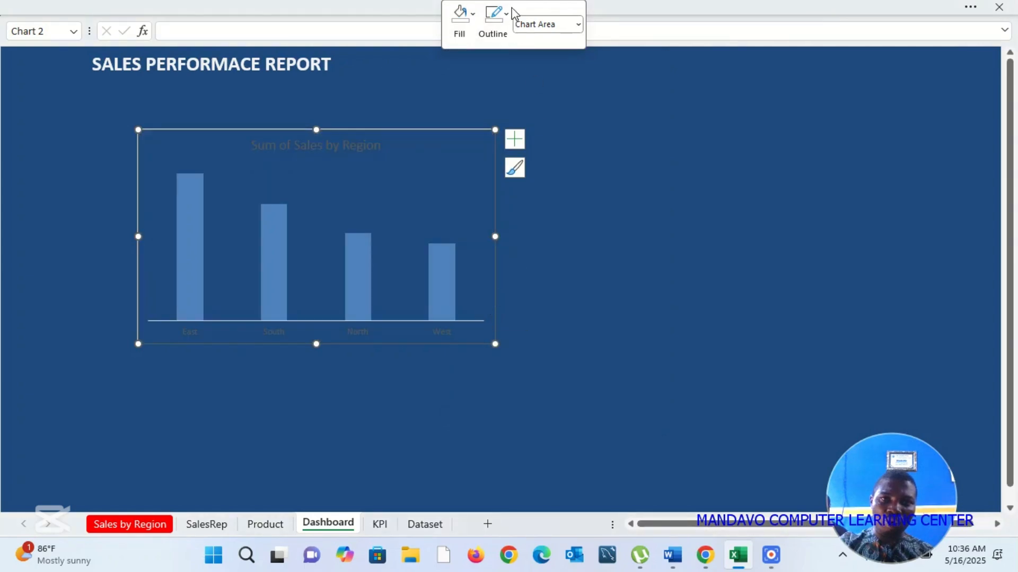
{"action": "left_click", "coordinate": [509, 19]}
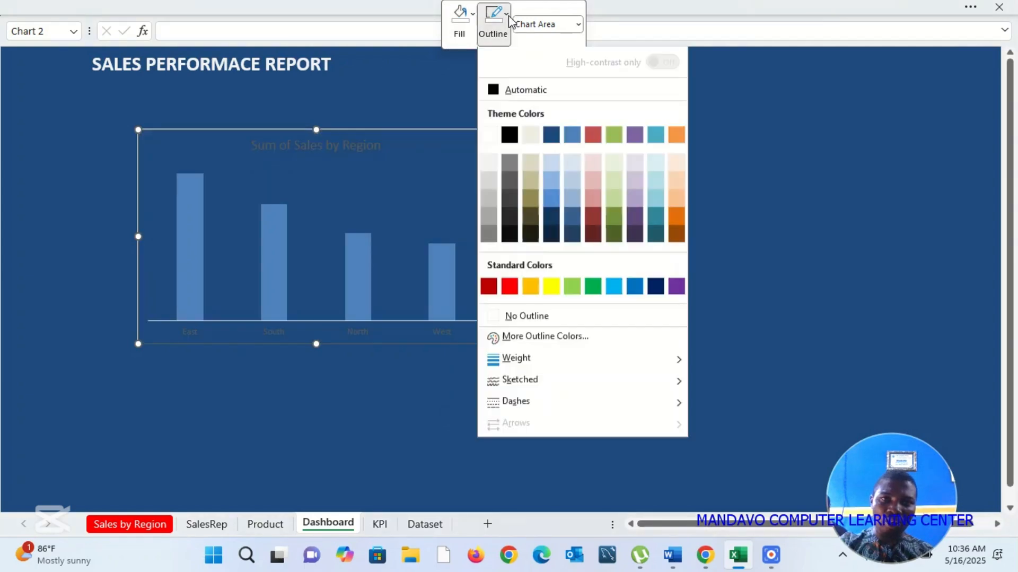
{"action": "left_click", "coordinate": [539, 321]}
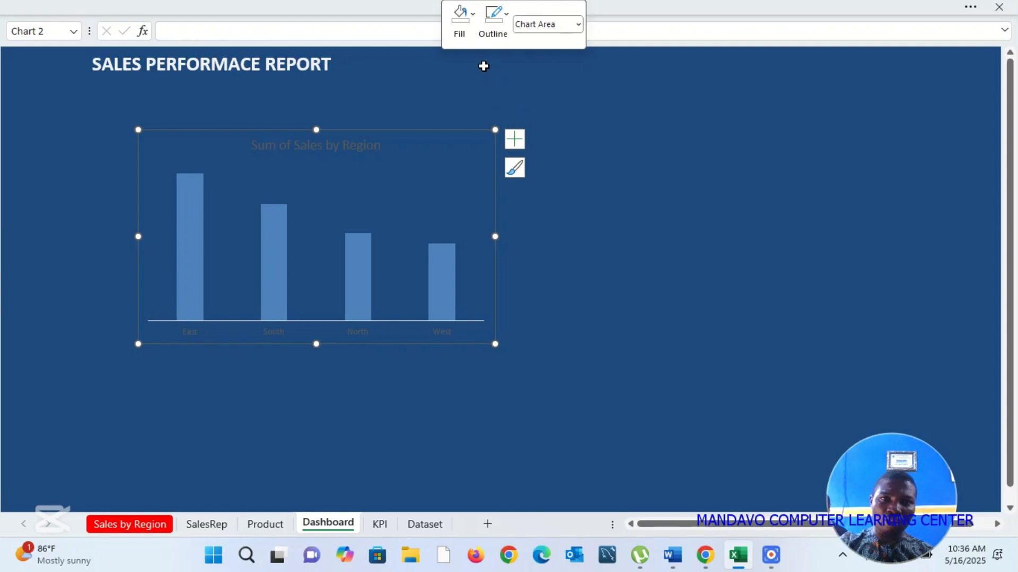
{"action": "left_click", "coordinate": [71, 292]}
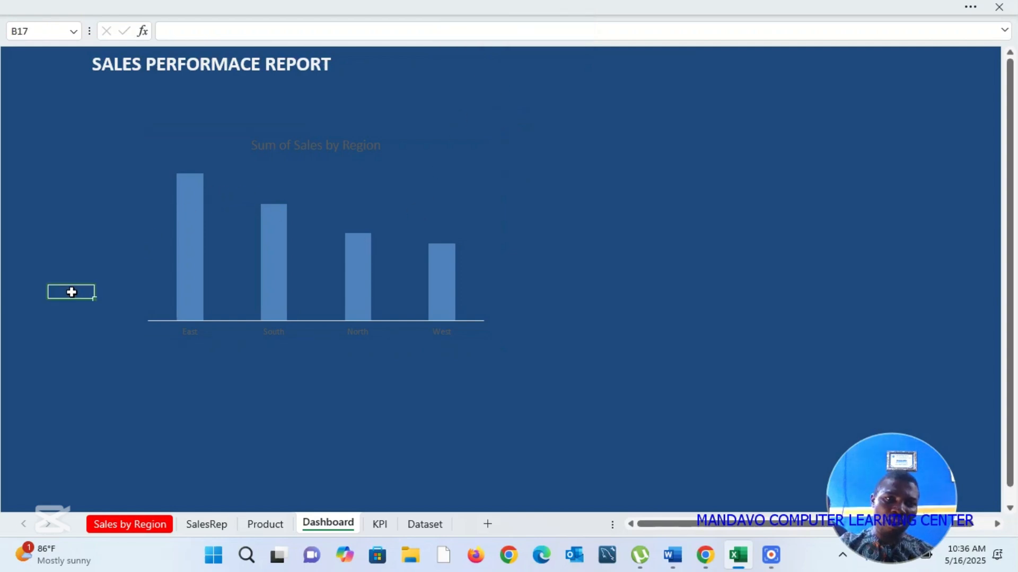
Step: Remove the horizontal axis line from the Sum of Sales by Region chart by setting it to No Outline
{"action": "left_click", "coordinate": [247, 320]}
{"action": "right_click", "coordinate": [247, 319]}
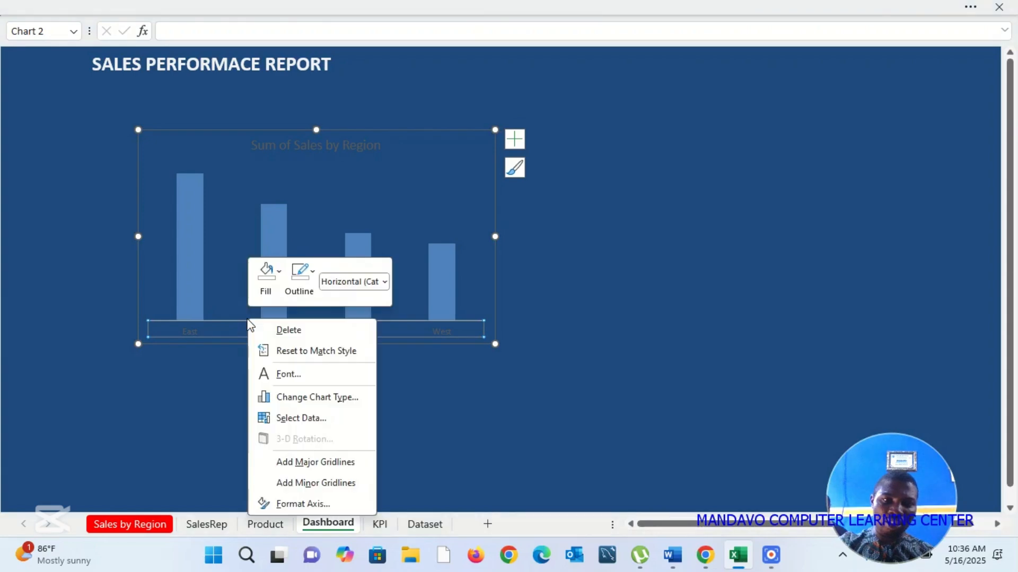
{"action": "left_click", "coordinate": [312, 274]}
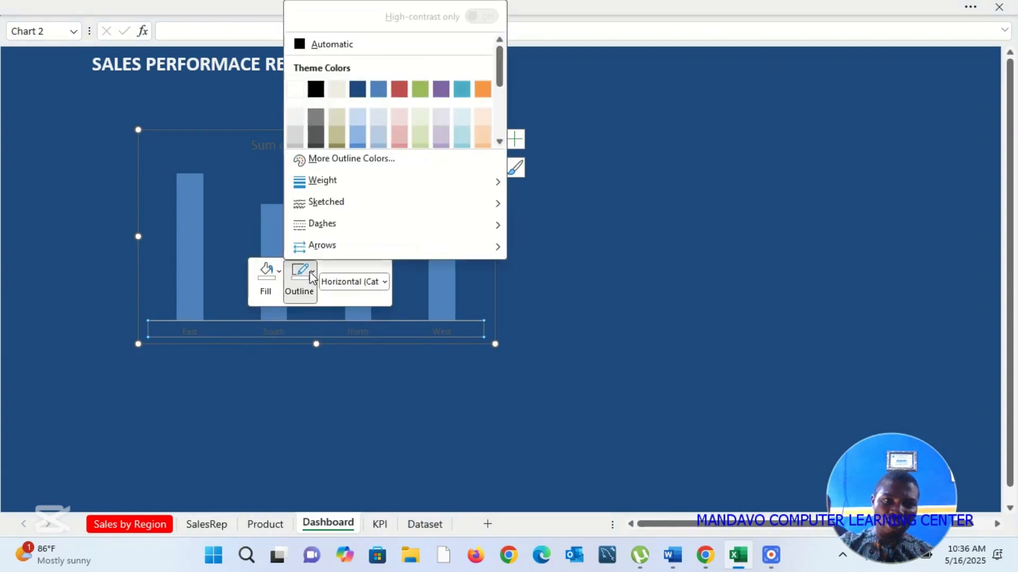
{"action": "mouse_move", "coordinate": [428, 181]}
{"action": "scroll", "coordinate": [499, 69], "scroll_direction": "down", "scroll_amount": 2}
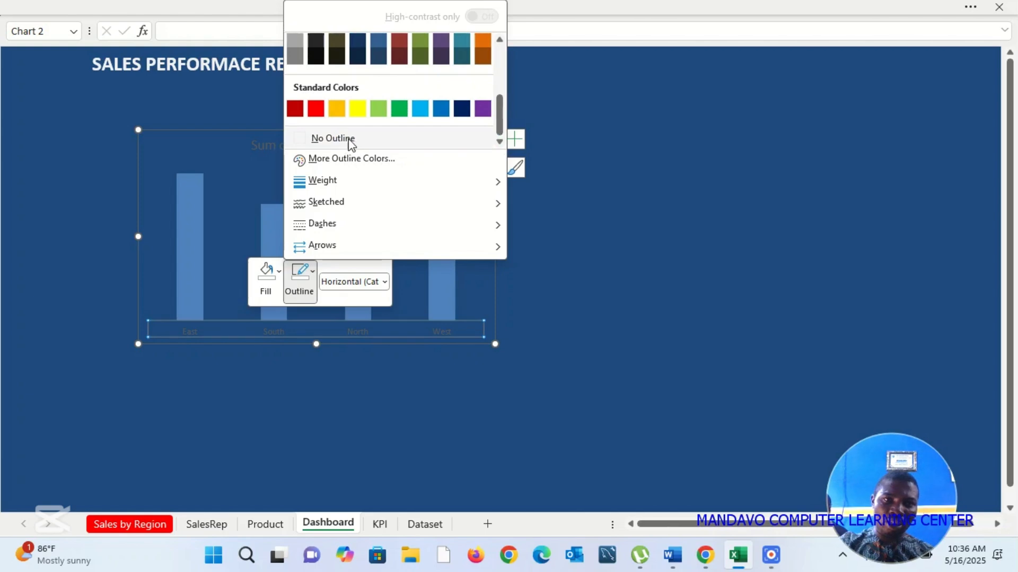
{"action": "left_click", "coordinate": [348, 139]}
{"action": "left_click", "coordinate": [256, 400]}
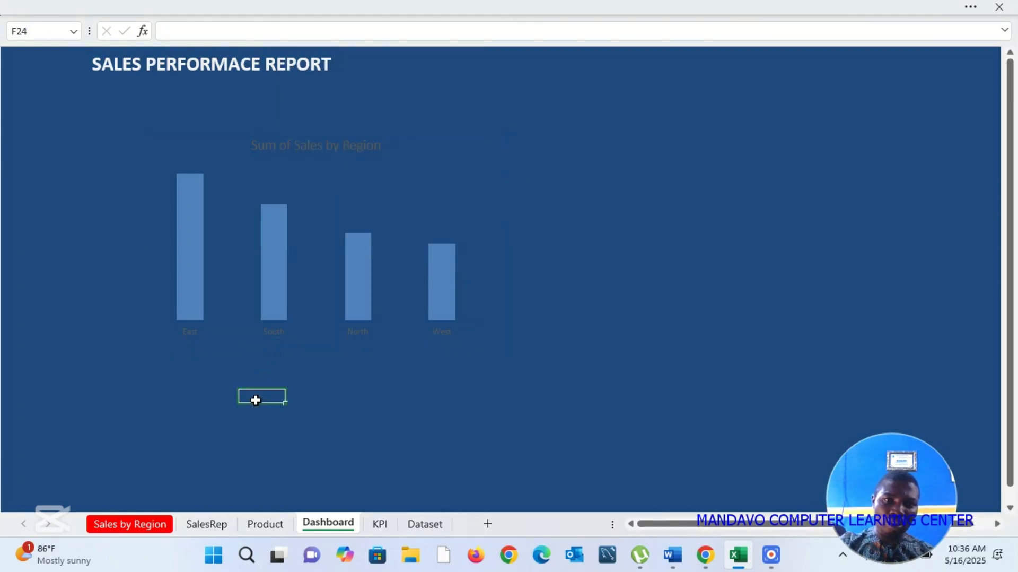
Step: Fill the columns of the Sum of Sales by Region chart with standard yellow
{"action": "left_click", "coordinate": [198, 250]}
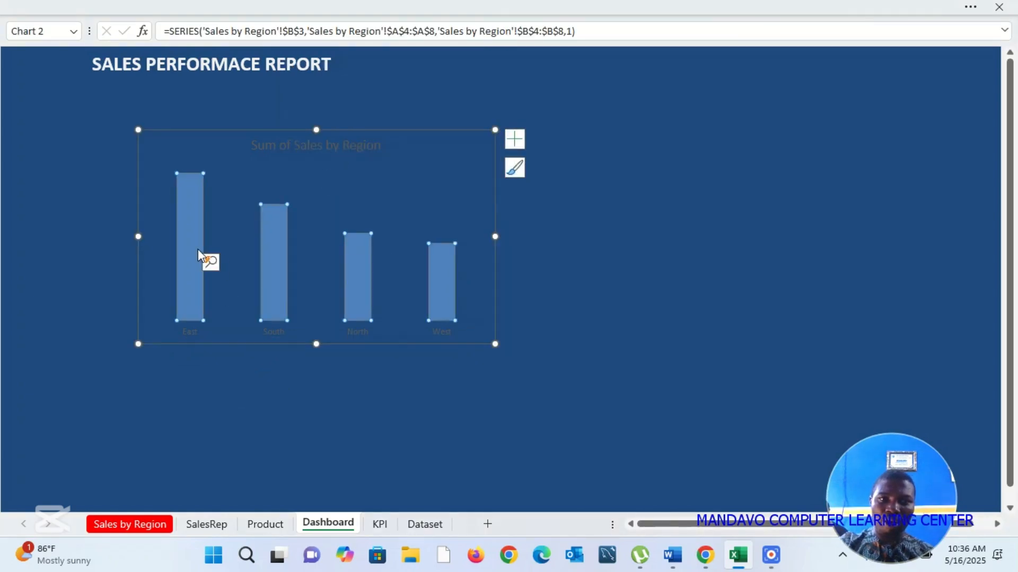
{"action": "right_click", "coordinate": [198, 249]}
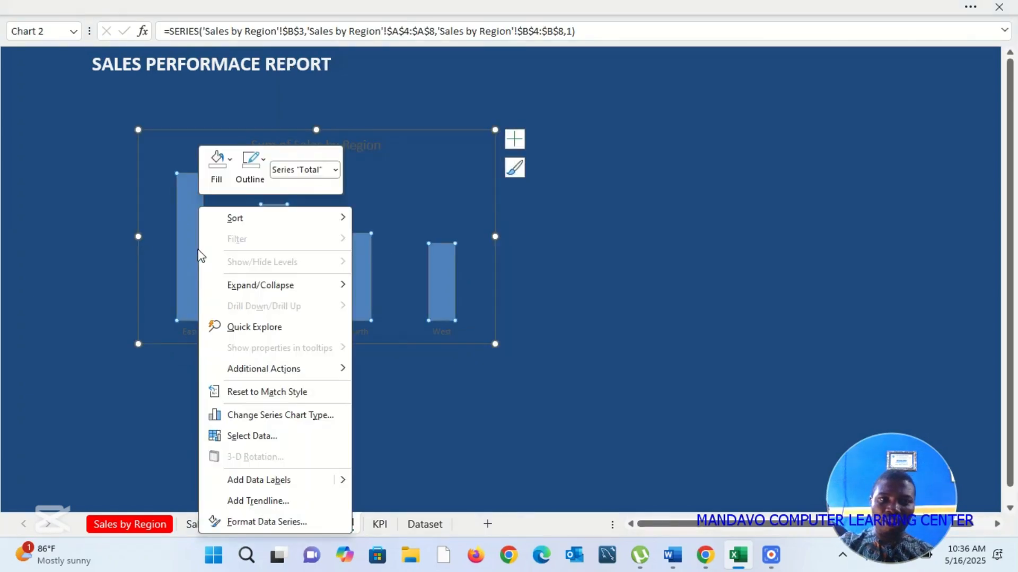
{"action": "left_click", "coordinate": [231, 161]}
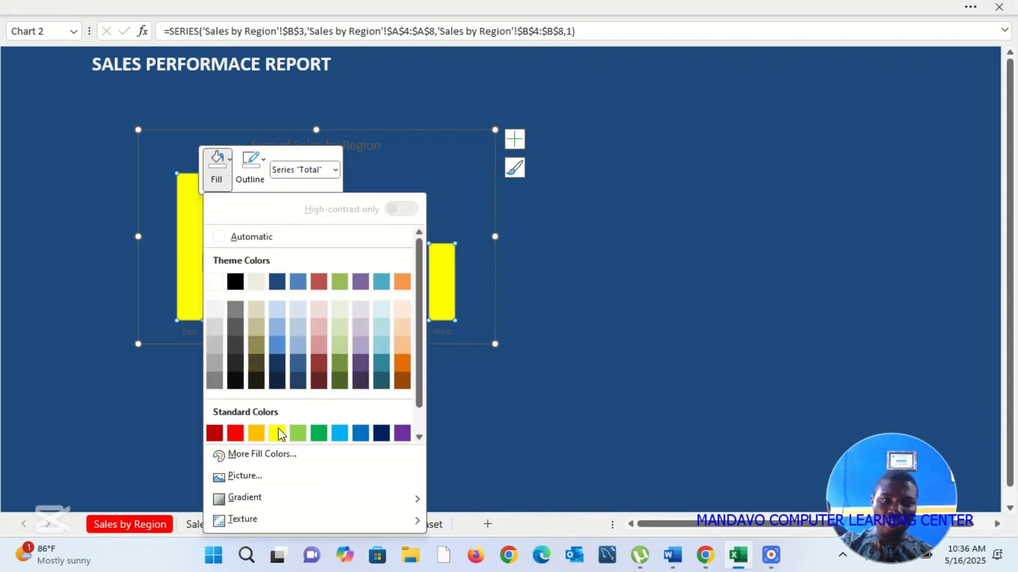
{"action": "left_click", "coordinate": [281, 438]}
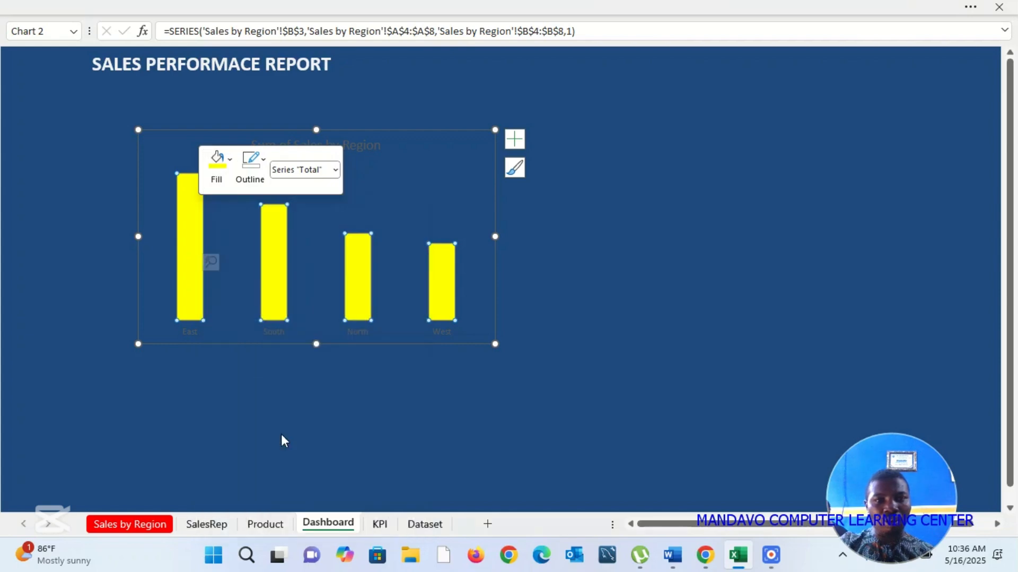
{"action": "left_click", "coordinate": [307, 399]}
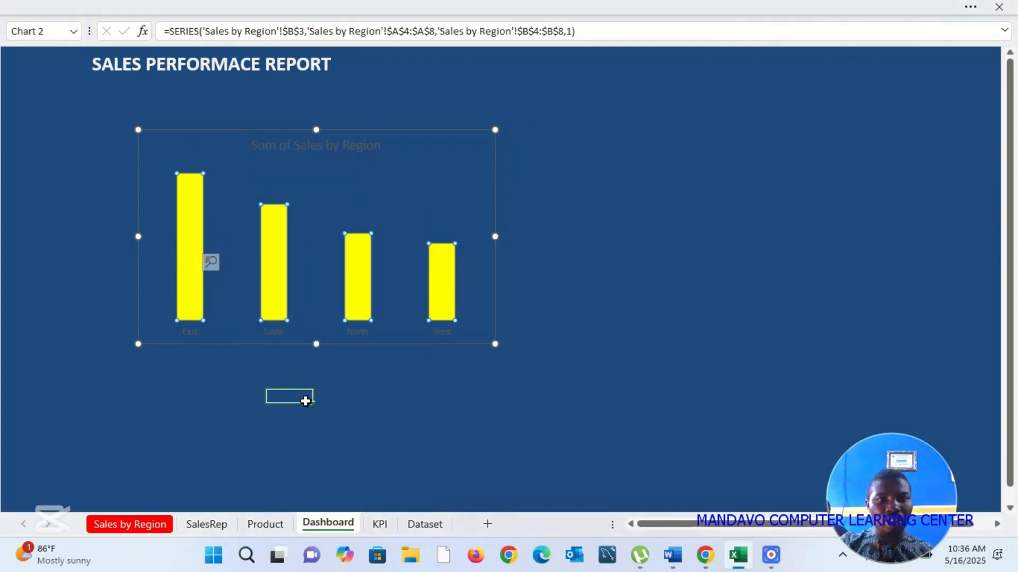
Step: Format the chart's region axis labels as white, bold, 11 pt text and return to the full-screen view
{"action": "left_click", "coordinate": [280, 333]}
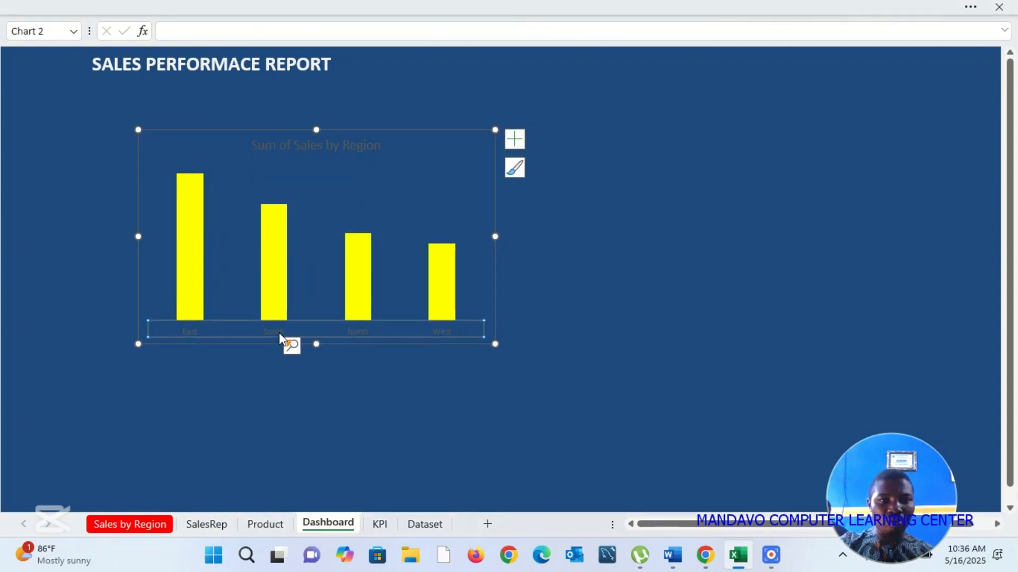
{"action": "left_click", "coordinate": [974, 16]}
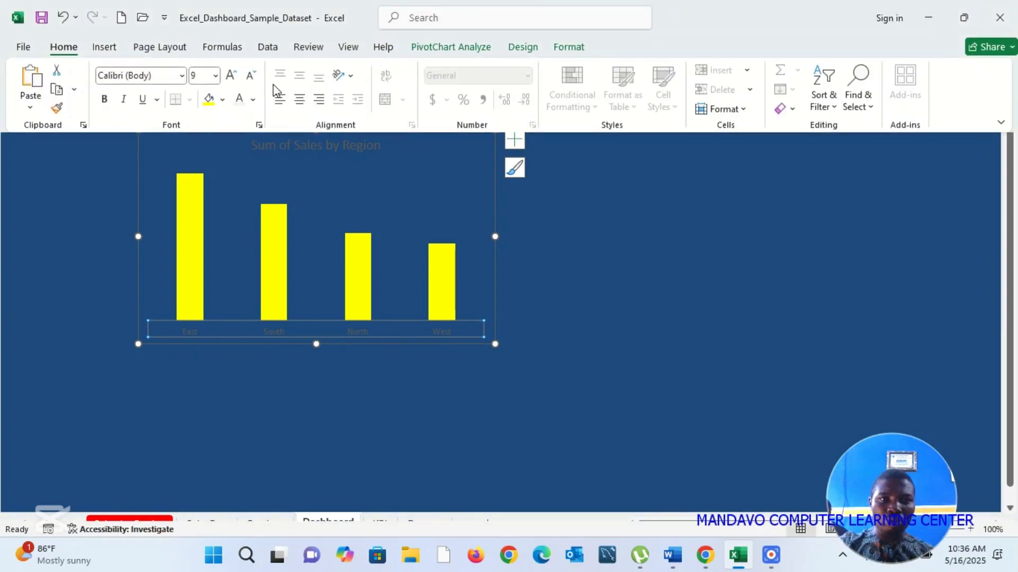
{"action": "left_click", "coordinate": [254, 100]}
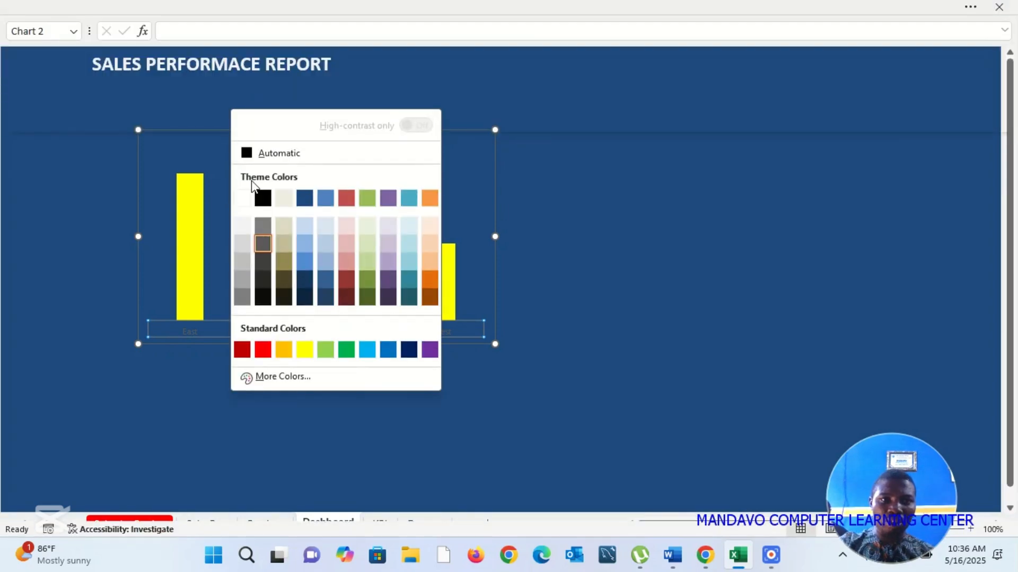
{"action": "left_click", "coordinate": [242, 201]}
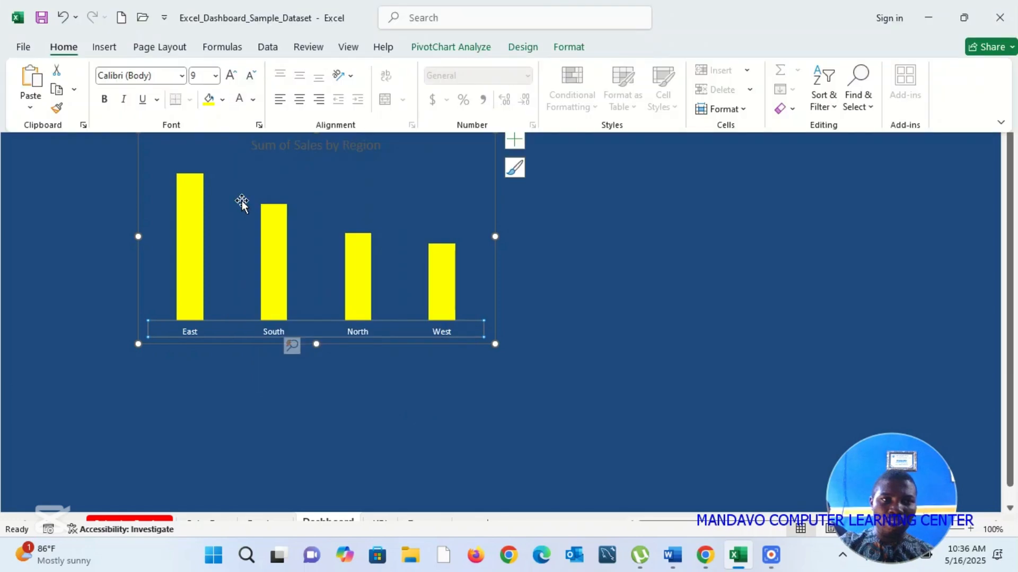
{"action": "left_click", "coordinate": [106, 100]}
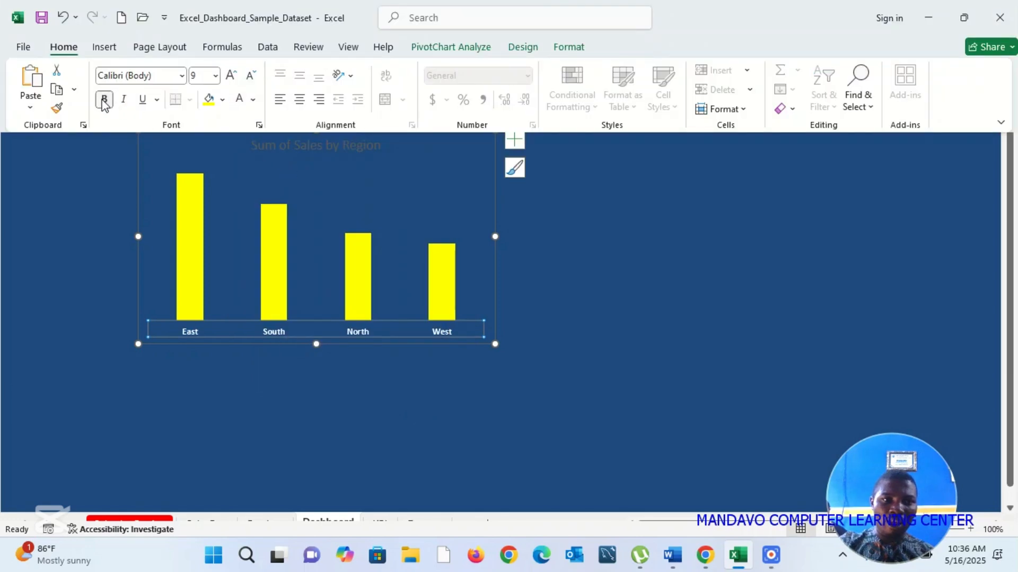
{"action": "left_click", "coordinate": [230, 75]}
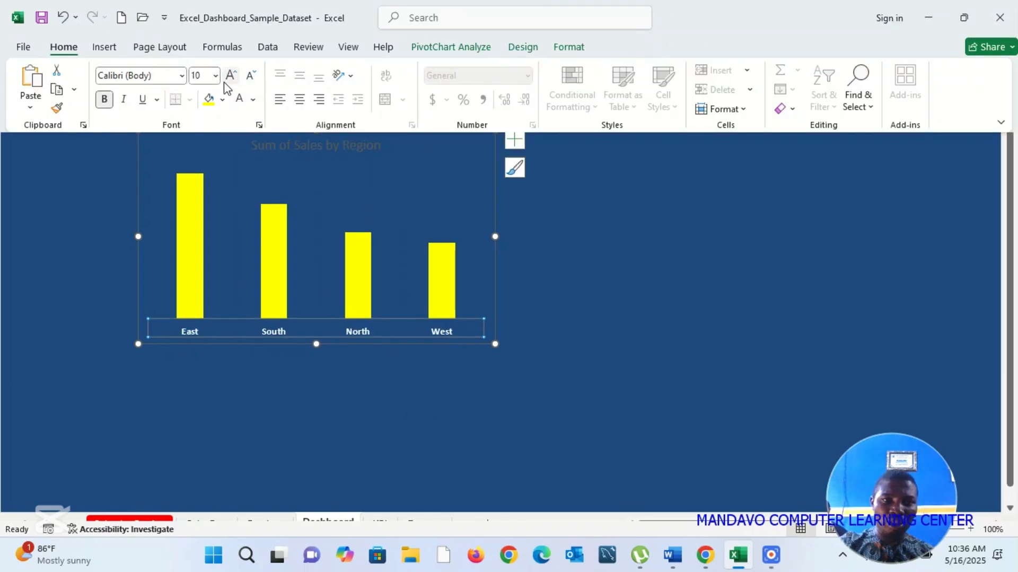
{"action": "left_click", "coordinate": [230, 76]}
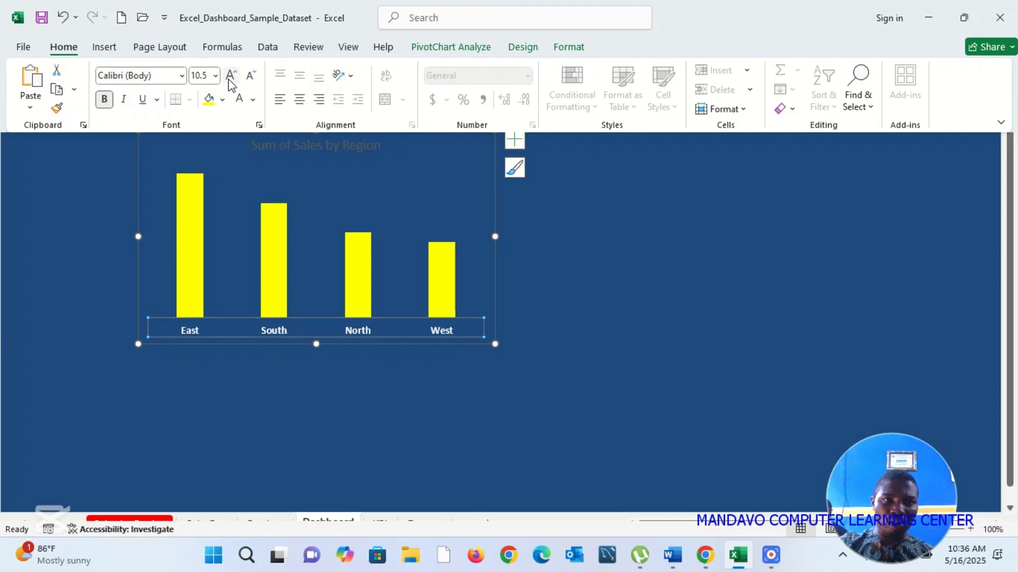
{"action": "left_click", "coordinate": [230, 76]}
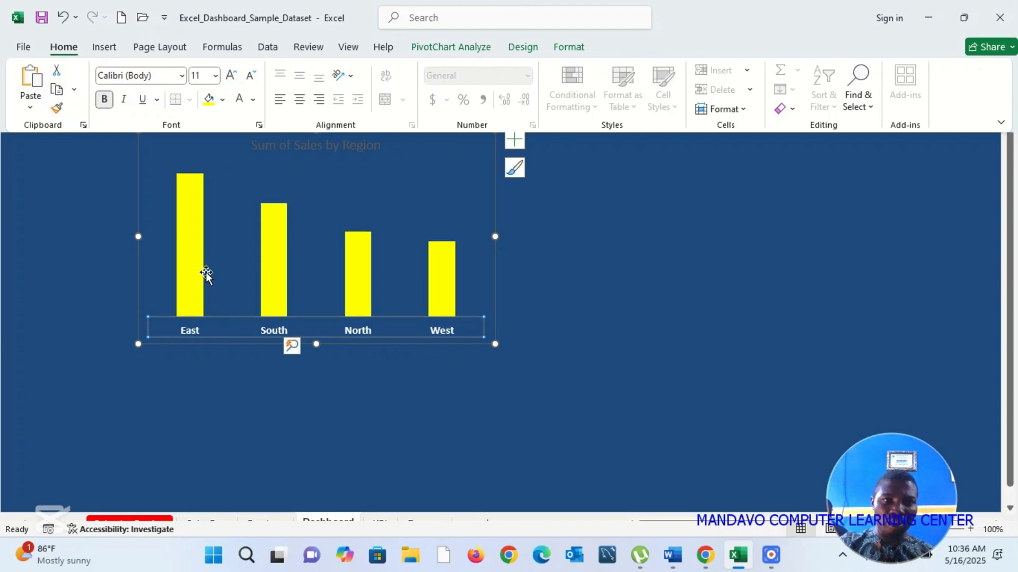
{"action": "key", "text": "ctrl+shift+F1"}
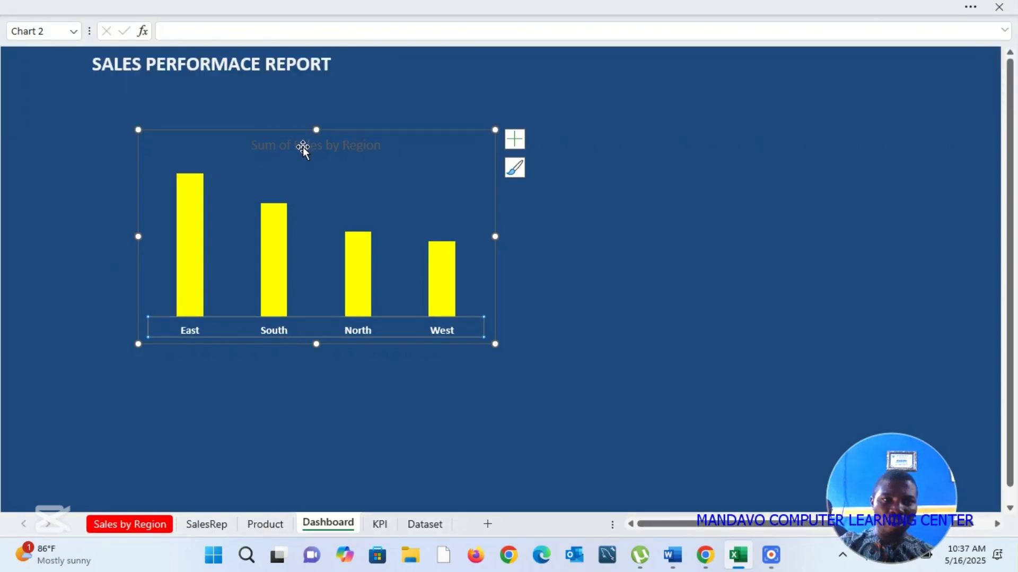
Step: Format the Sum of Sales by Region chart title as white, bold text
{"action": "left_click", "coordinate": [301, 149]}
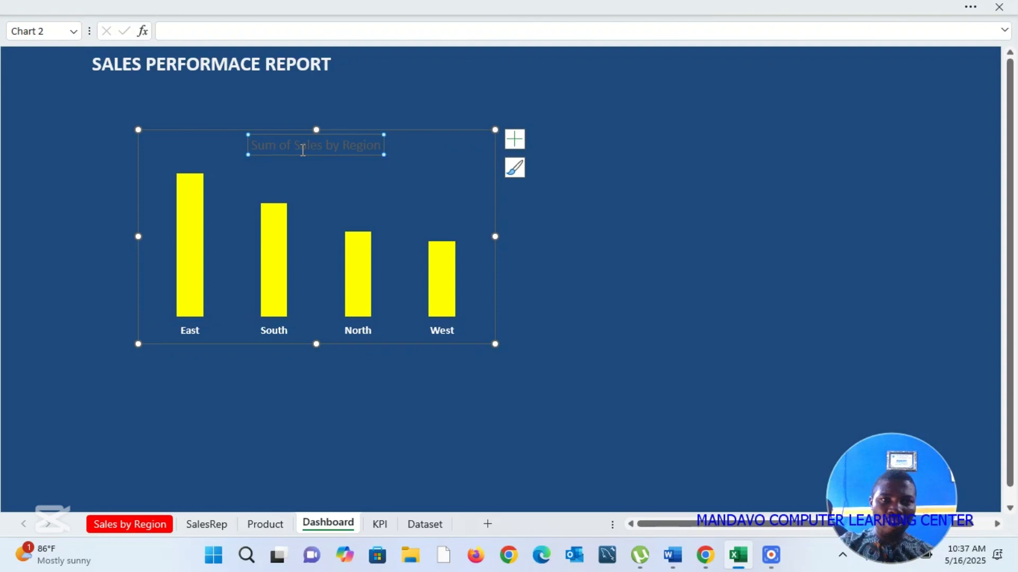
{"action": "right_click", "coordinate": [302, 150]}
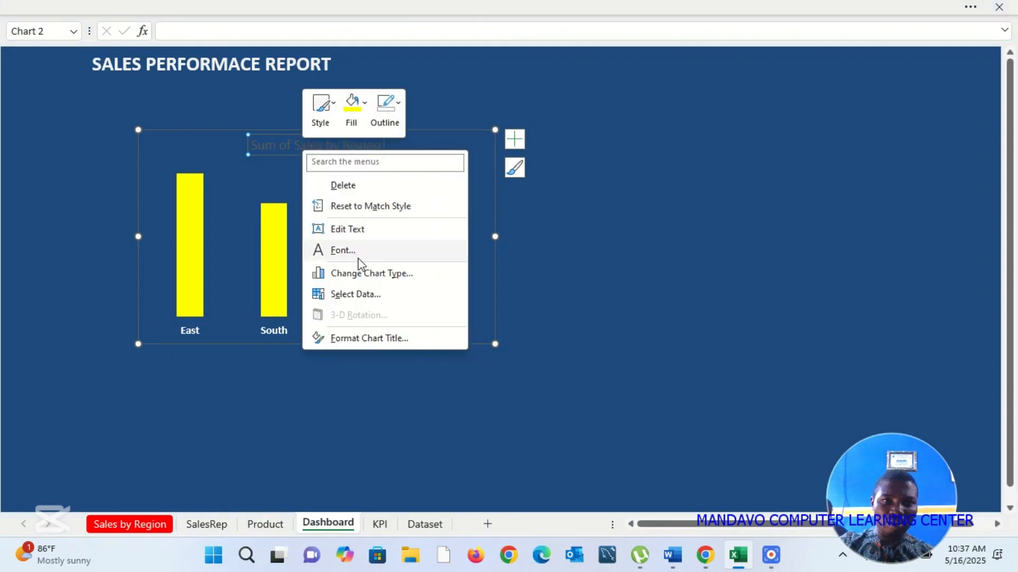
{"action": "left_click", "coordinate": [343, 251]}
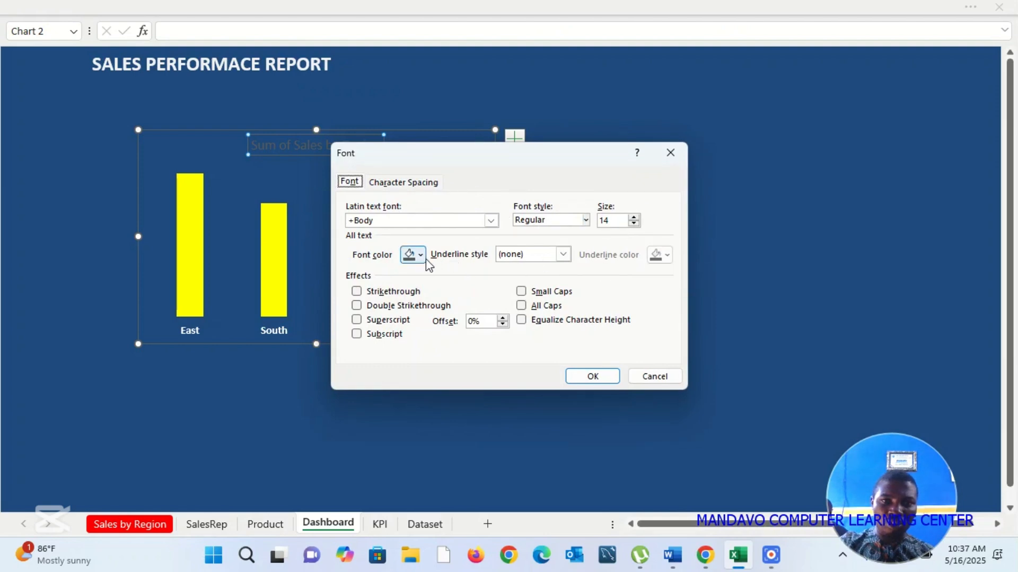
{"action": "left_click", "coordinate": [422, 255]}
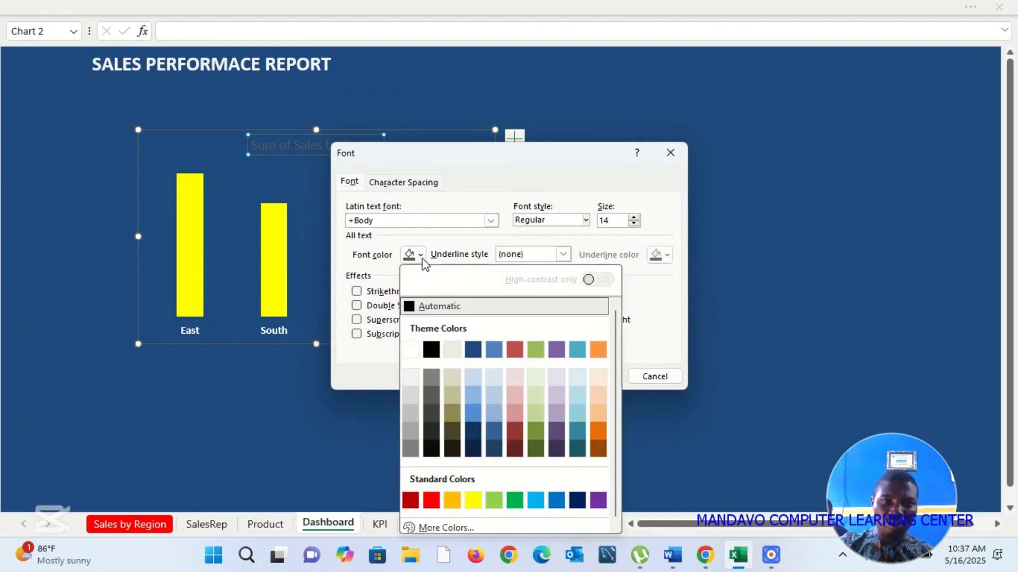
{"action": "left_click", "coordinate": [411, 350]}
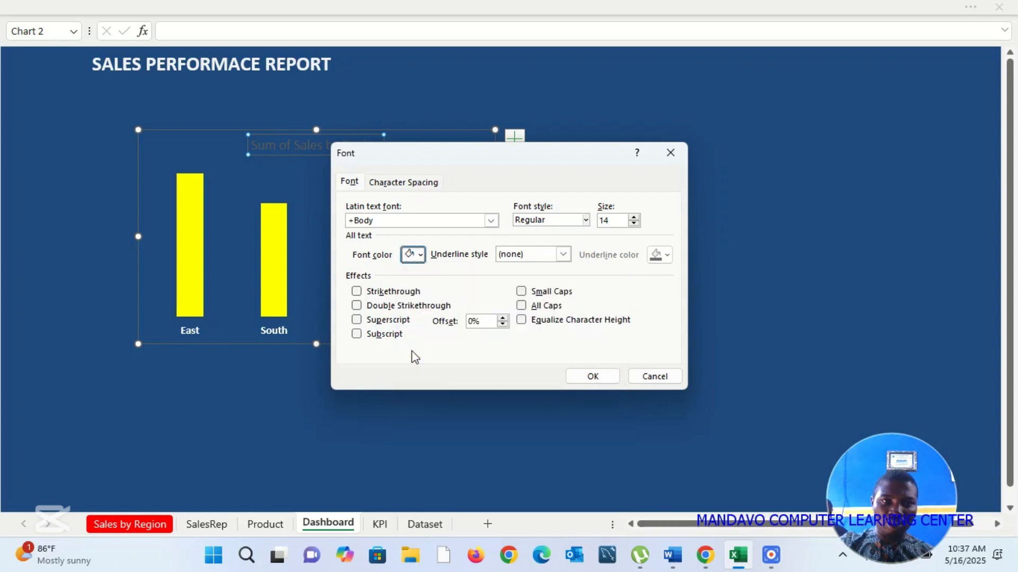
{"action": "left_click", "coordinate": [586, 220]}
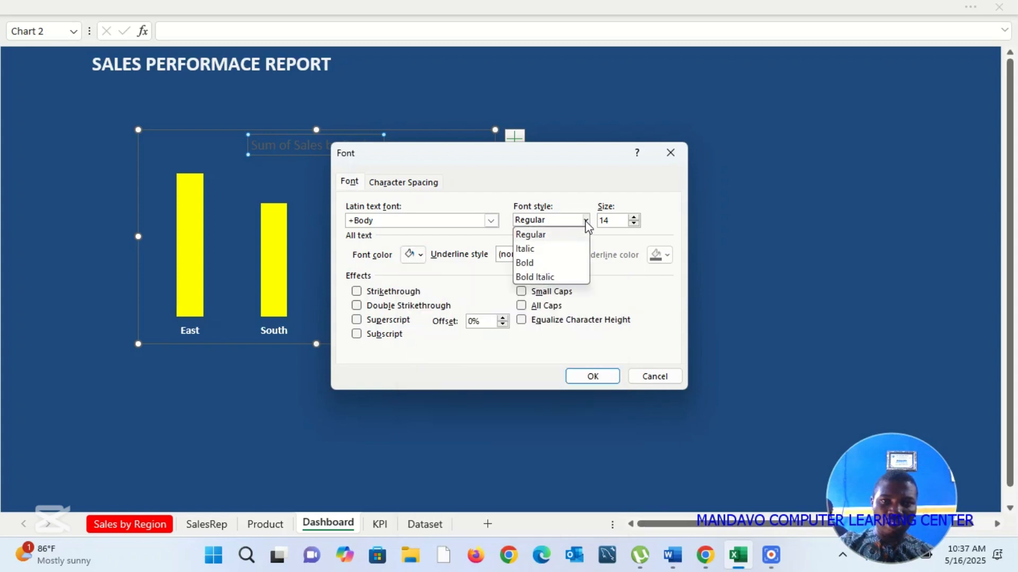
{"action": "left_click", "coordinate": [536, 262]}
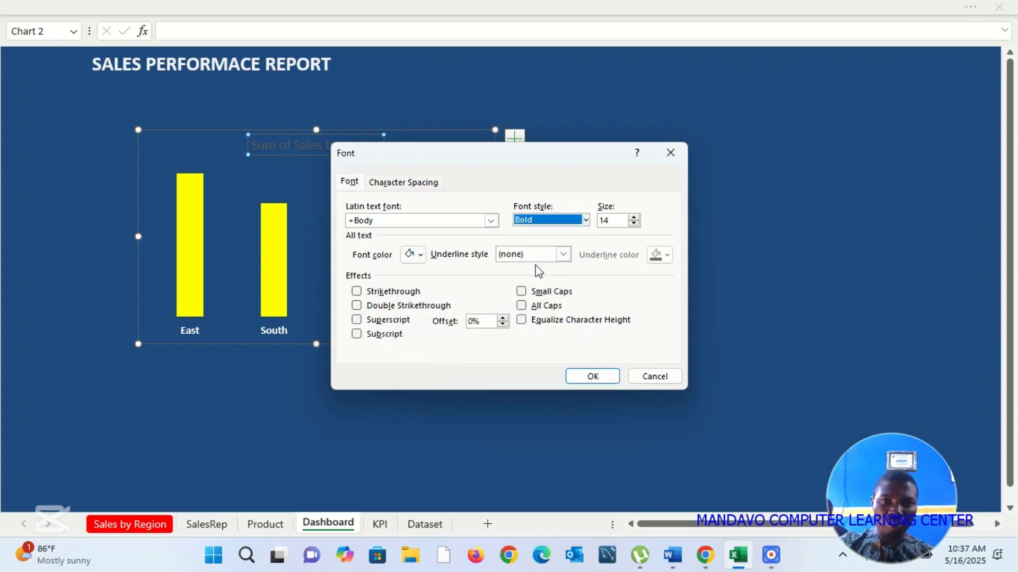
{"action": "left_click", "coordinate": [590, 375]}
{"action": "left_click", "coordinate": [681, 291]}
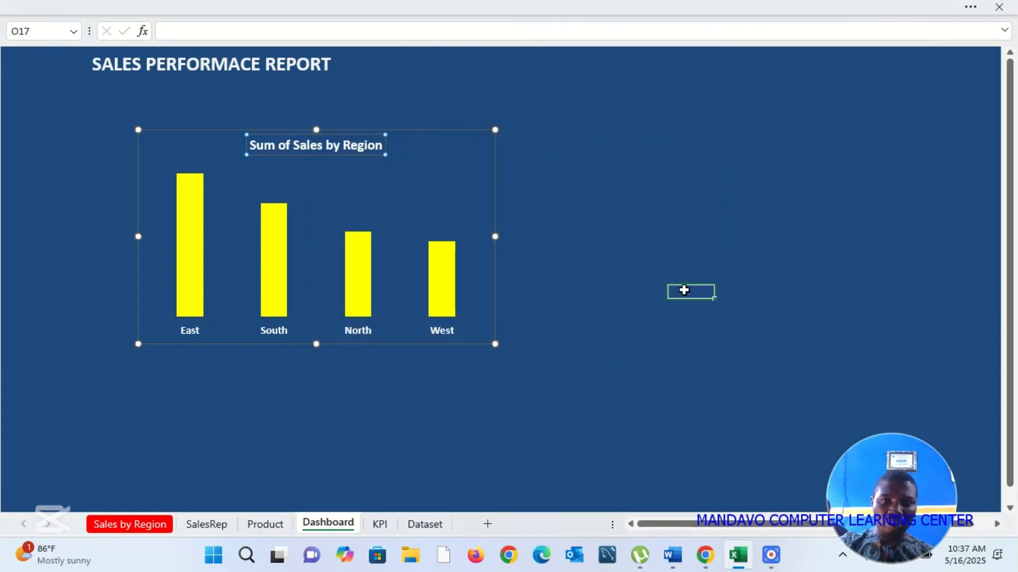
Step: Shrink the Sum of Sales by Region chart slightly and move it up closer to the report title
{"action": "left_click", "coordinate": [482, 189]}
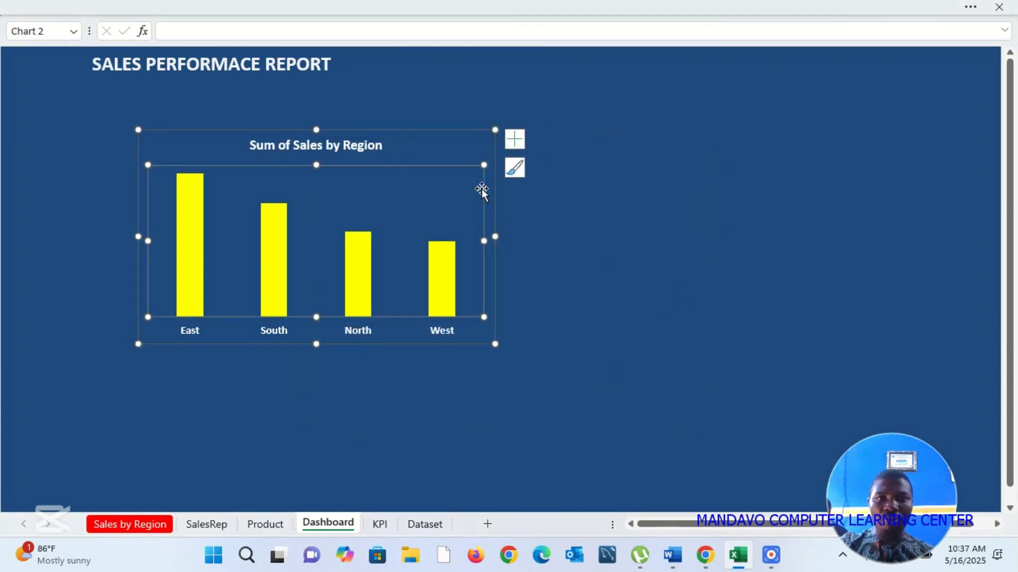
{"action": "left_click", "coordinate": [463, 134]}
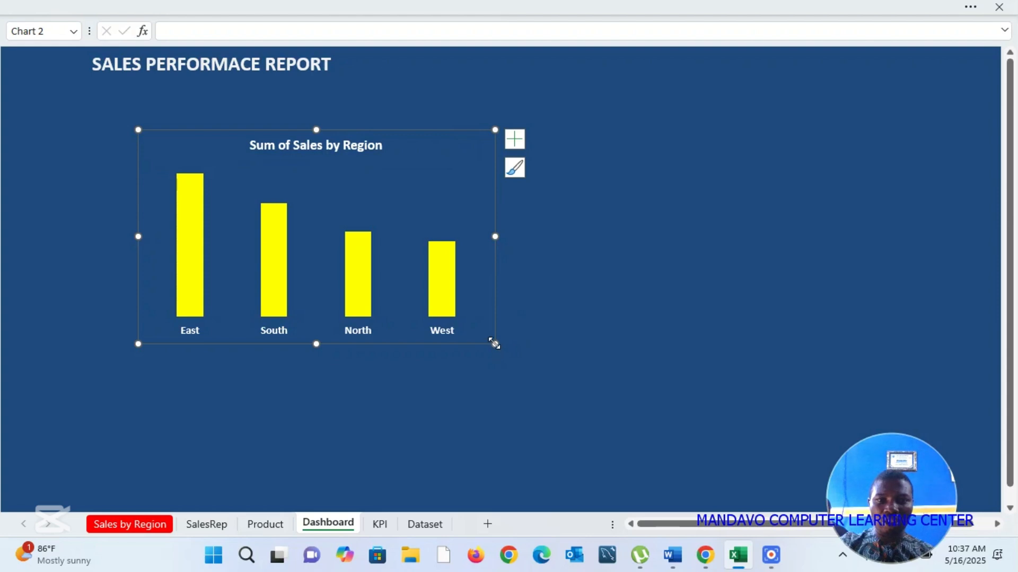
{"action": "left_click_drag", "start_coordinate": [494, 344], "coordinate": [449, 304]}
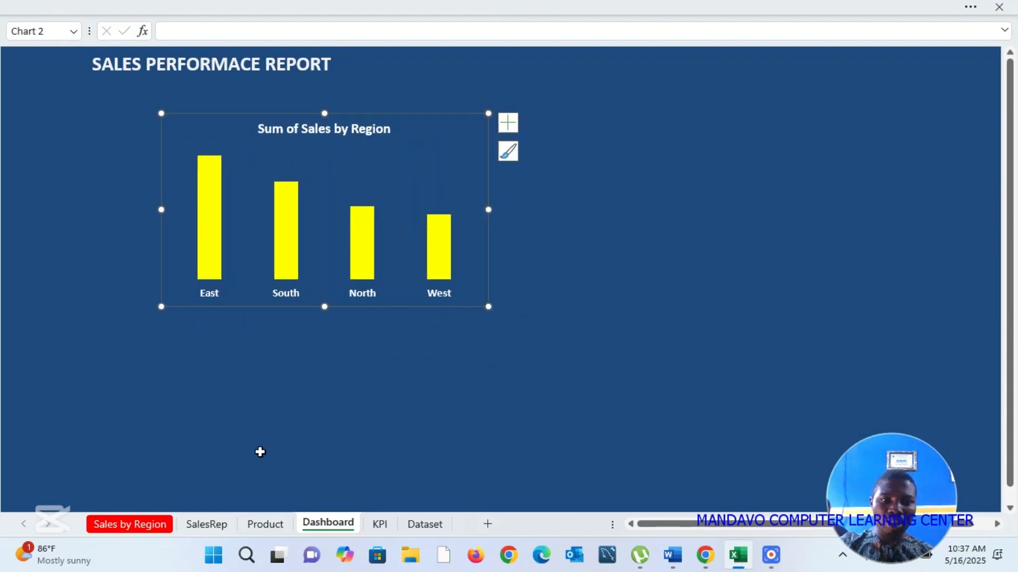
Step: Hide all field buttons on the Sum of Sales by SalesRep chart on the SalesRep sheet
{"action": "left_click", "coordinate": [209, 529]}
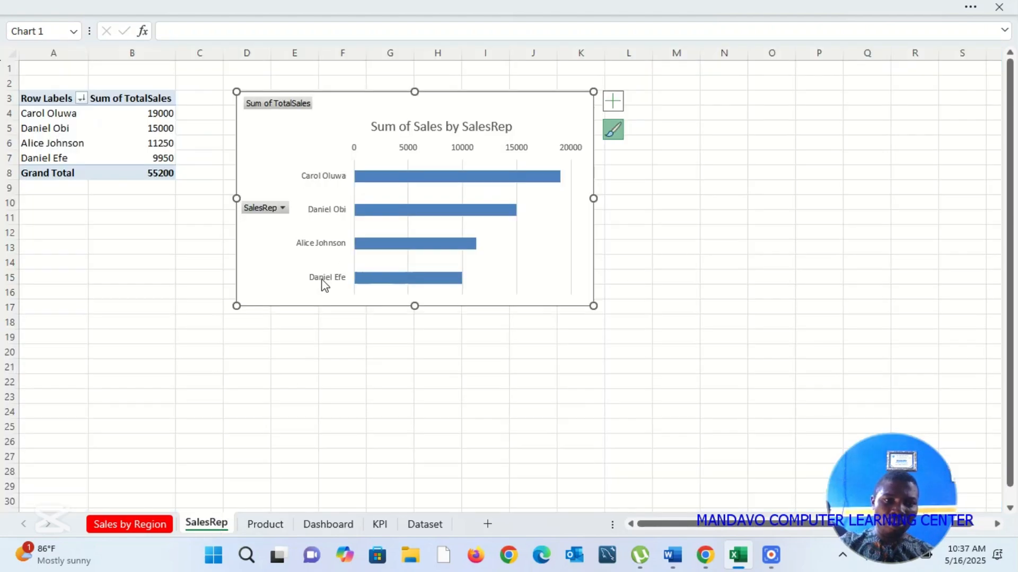
{"action": "right_click", "coordinate": [277, 213]}
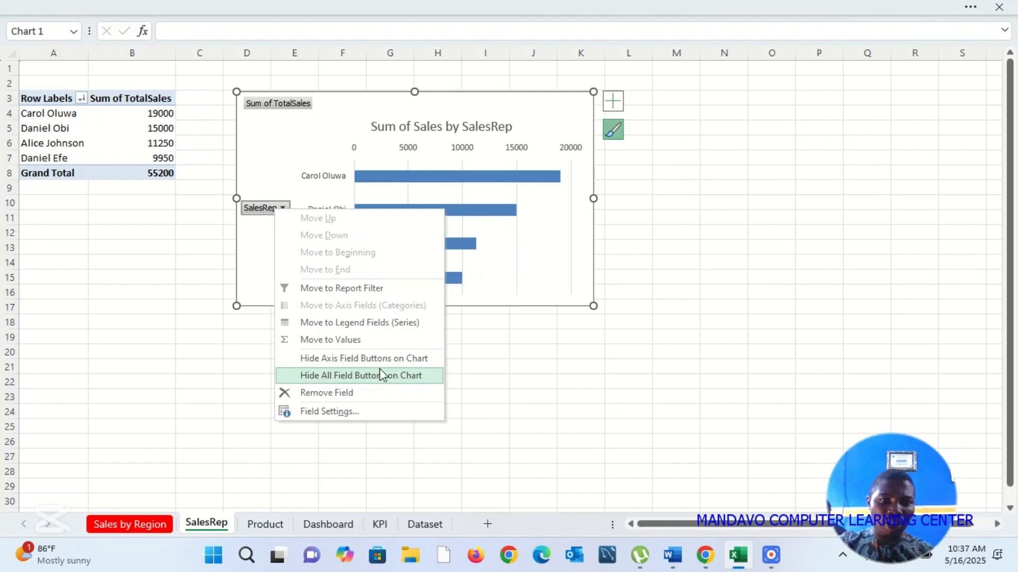
{"action": "left_click", "coordinate": [413, 375]}
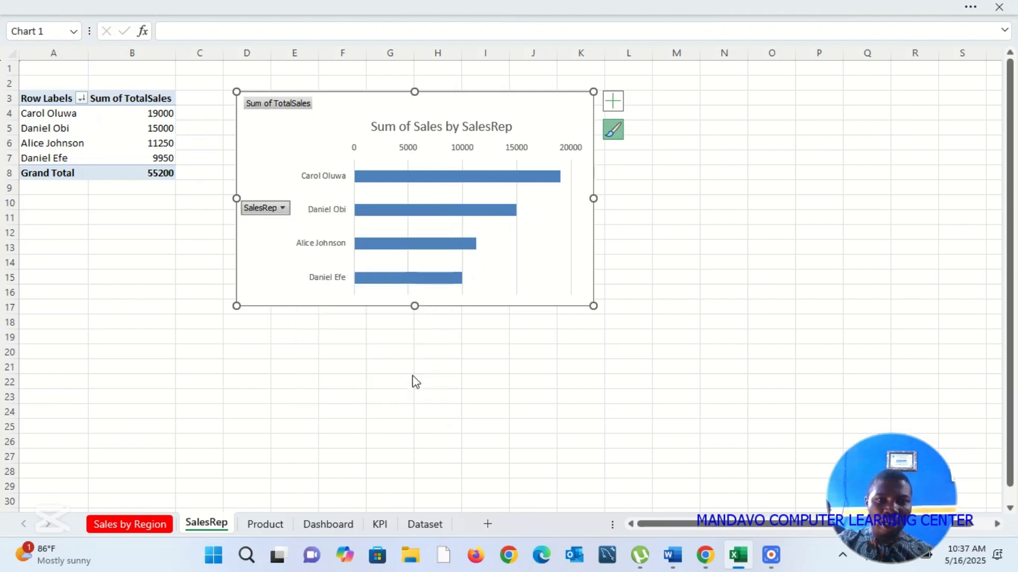
Step: Remove the horizontal value axis and the gridlines from the Sum of Sales by SalesRep chart
{"action": "left_click", "coordinate": [578, 134]}
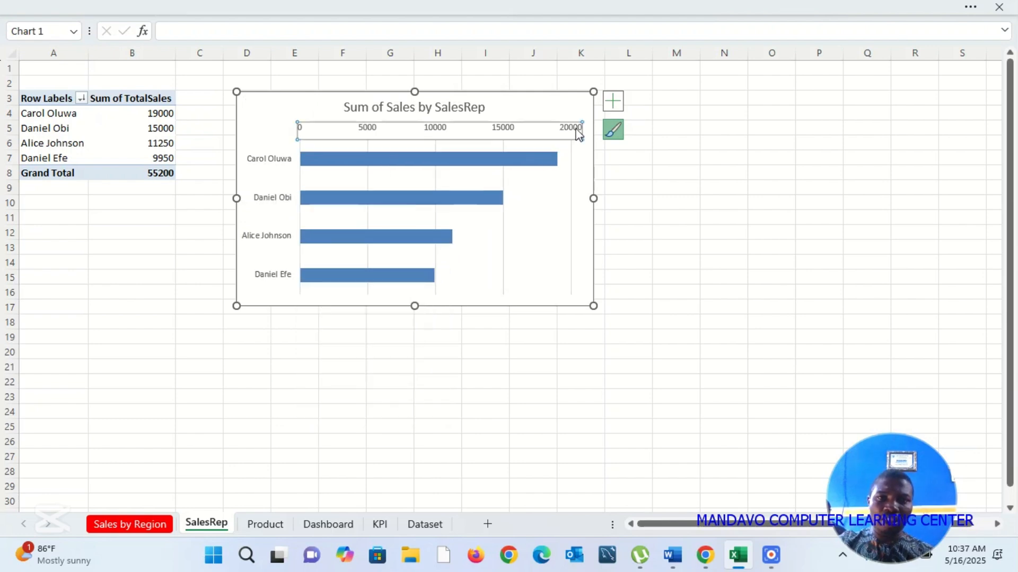
{"action": "key", "text": "Delete"}
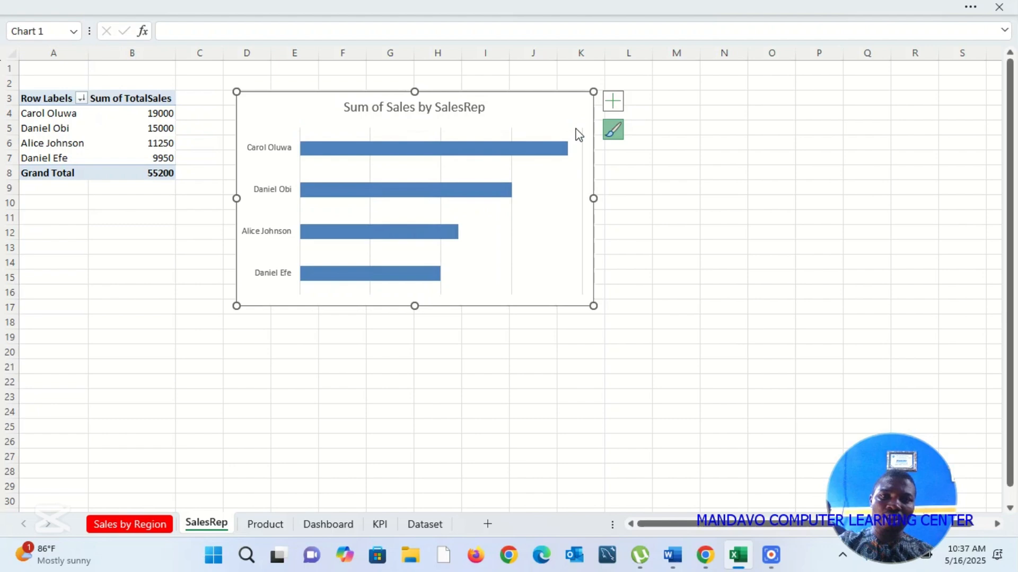
{"action": "left_click", "coordinate": [612, 106]}
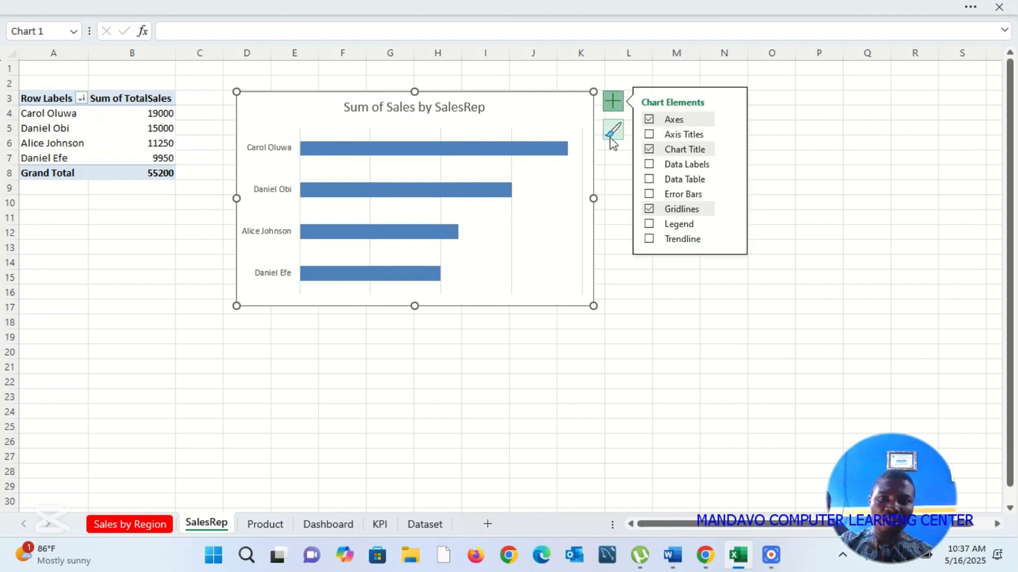
{"action": "left_click", "coordinate": [649, 210]}
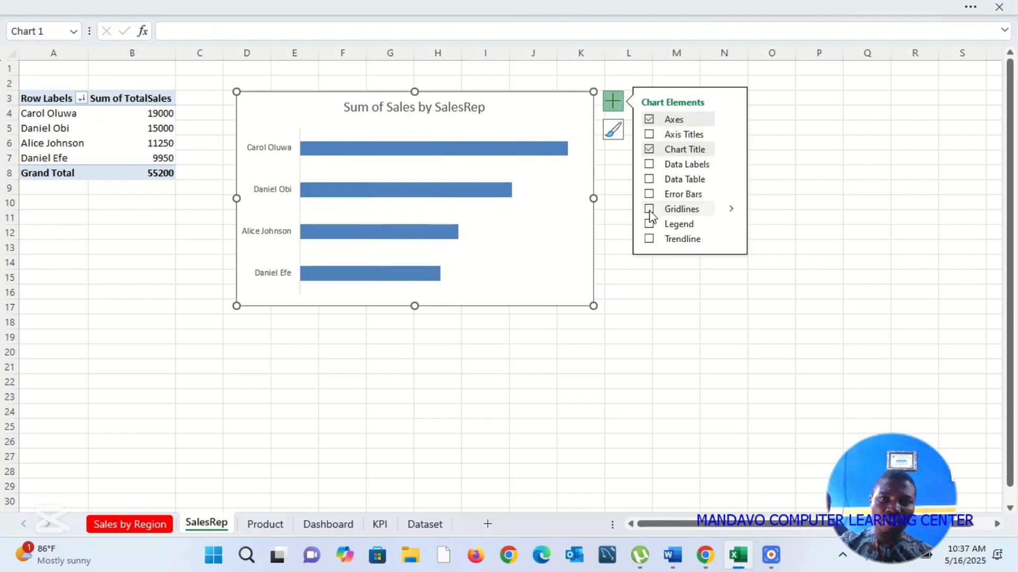
{"action": "left_click", "coordinate": [545, 344]}
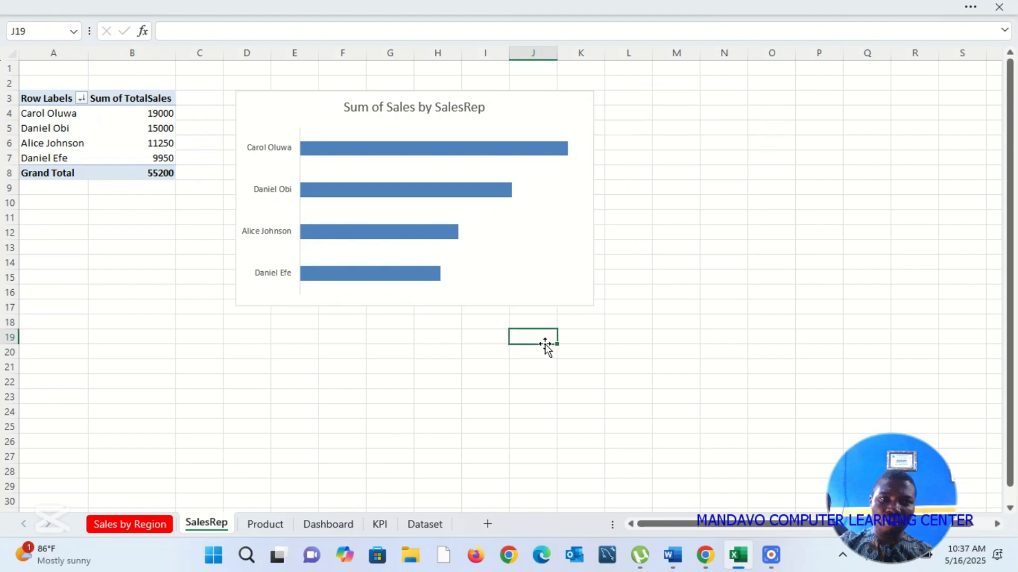
Step: Copy the Sum of Sales by SalesRep chart onto the Dashboard sheet and place it to the right of the region chart
{"action": "left_click", "coordinate": [569, 302]}
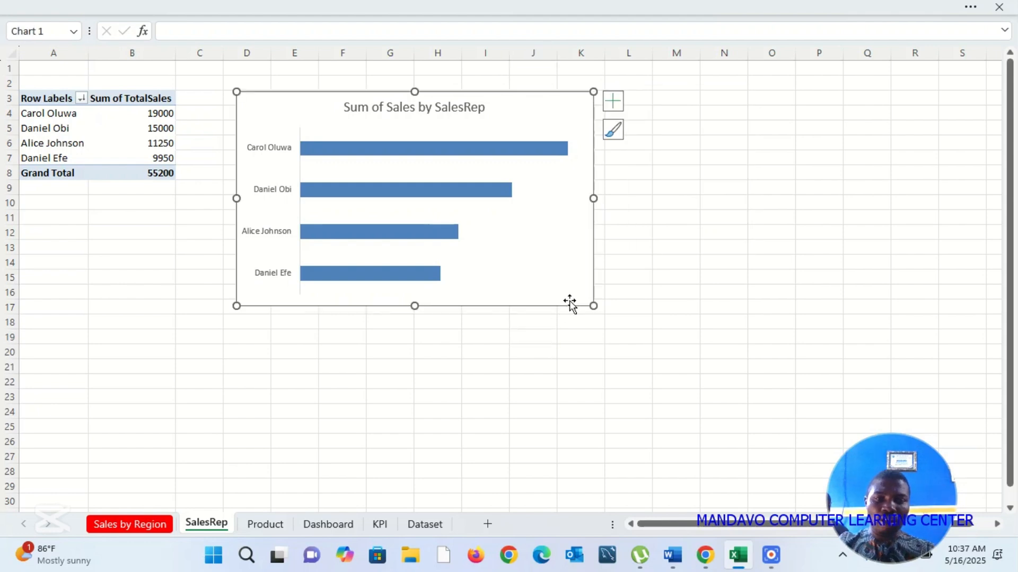
{"action": "left_click", "coordinate": [341, 524]}
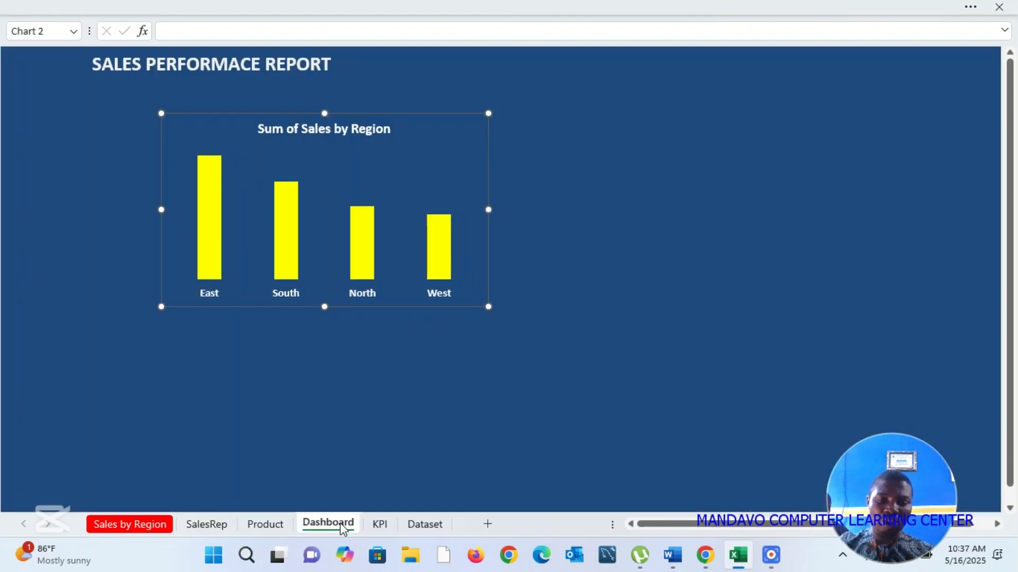
{"action": "left_click", "coordinate": [686, 221]}
{"action": "key", "text": "ctrl+v"}
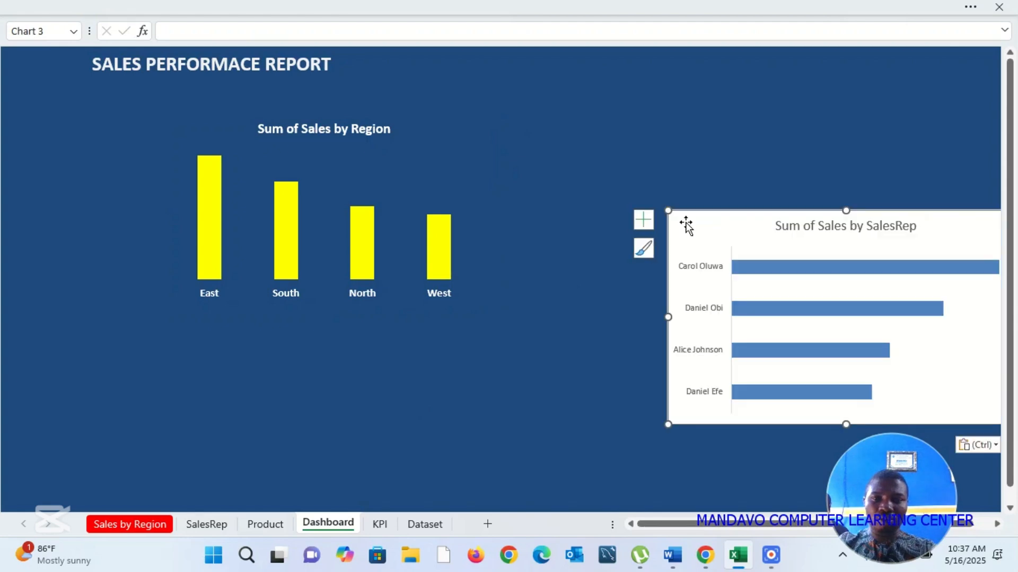
{"action": "left_click_drag", "start_coordinate": [698, 221], "coordinate": [590, 130]}
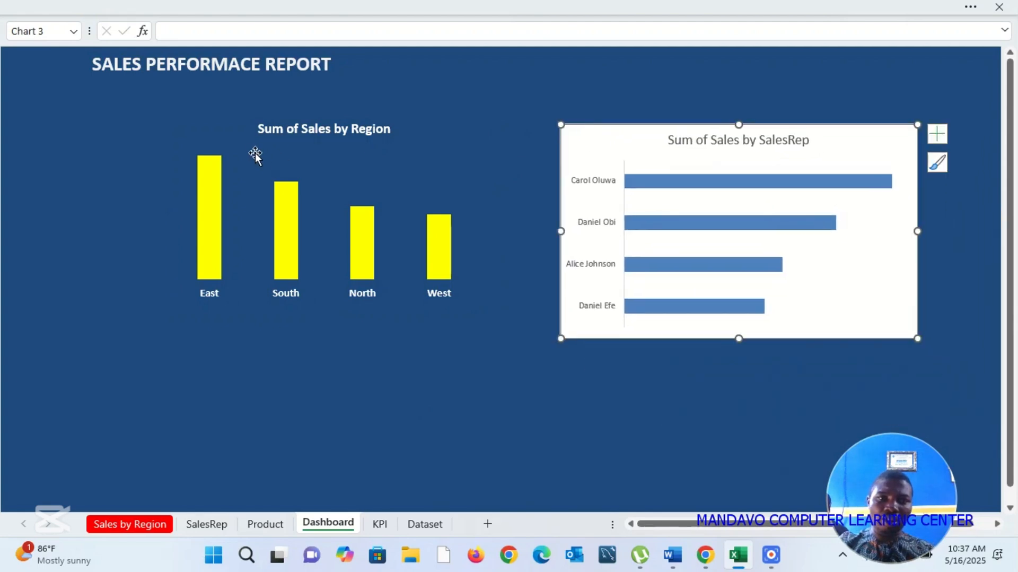
Step: Pick up the formatting of the Sum of Sales by Region chart with Format Painter
{"action": "left_click", "coordinate": [294, 158]}
{"action": "left_click", "coordinate": [247, 135]}
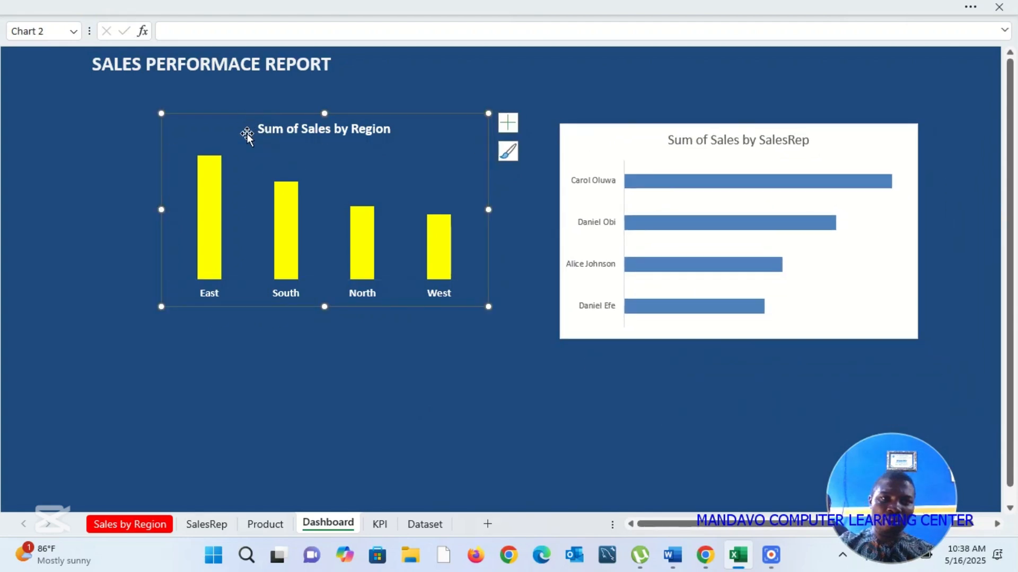
{"action": "left_click", "coordinate": [971, 7]}
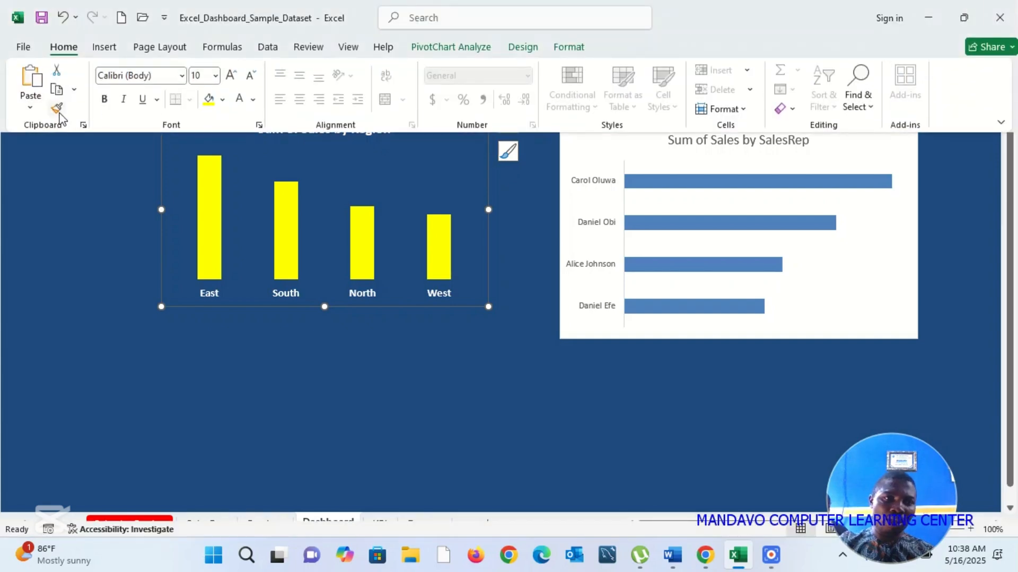
{"action": "left_click", "coordinate": [58, 110]}
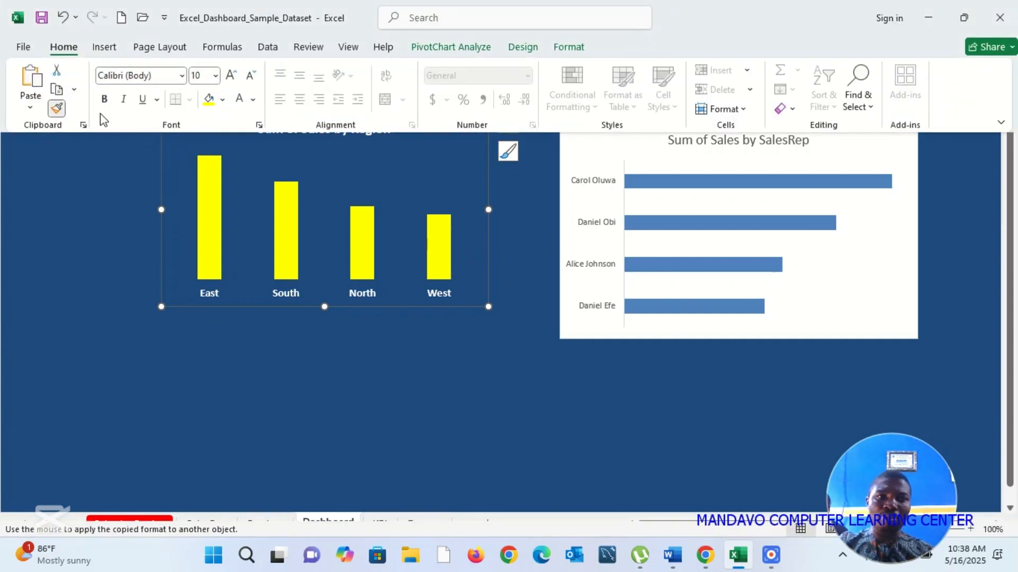
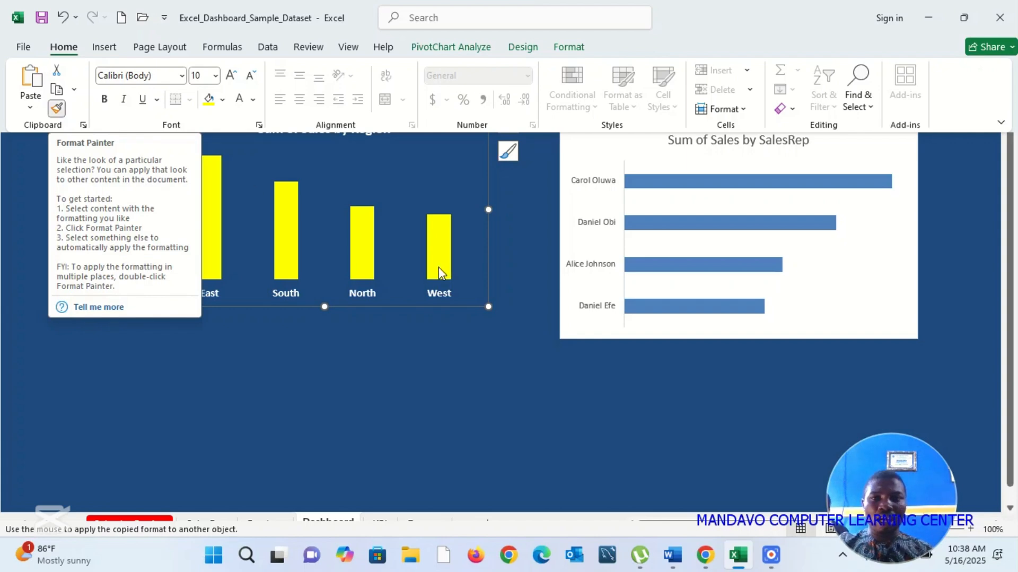
Step: Try to apply the Sum of Sales by Region chart's formatting to the Sum of Sales by SalesRep chart and its bars with Format Painter
{"action": "key", "text": "ctrl+shift+F1"}
{"action": "left_click", "coordinate": [603, 330]}
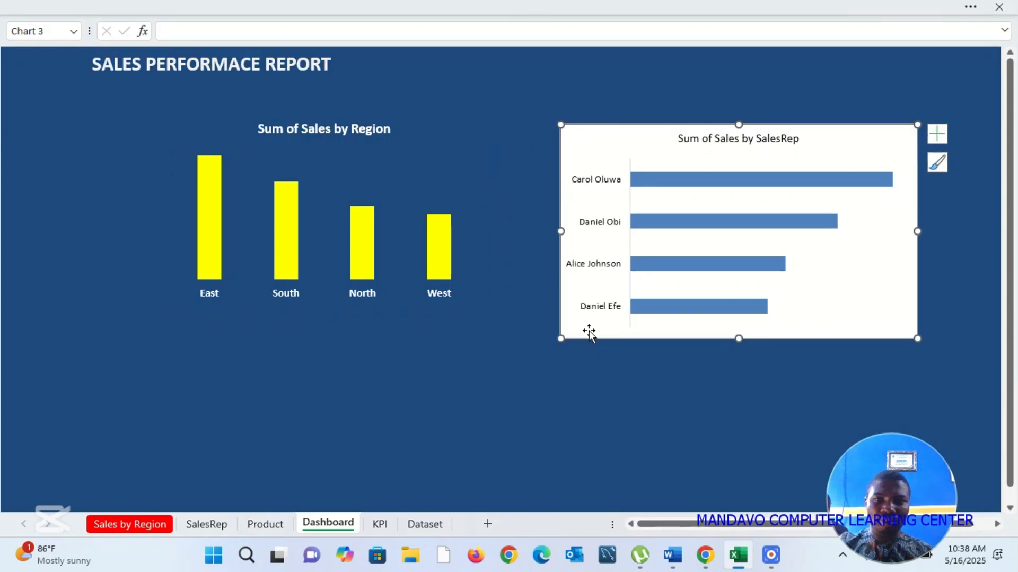
{"action": "right_click", "coordinate": [602, 153]}
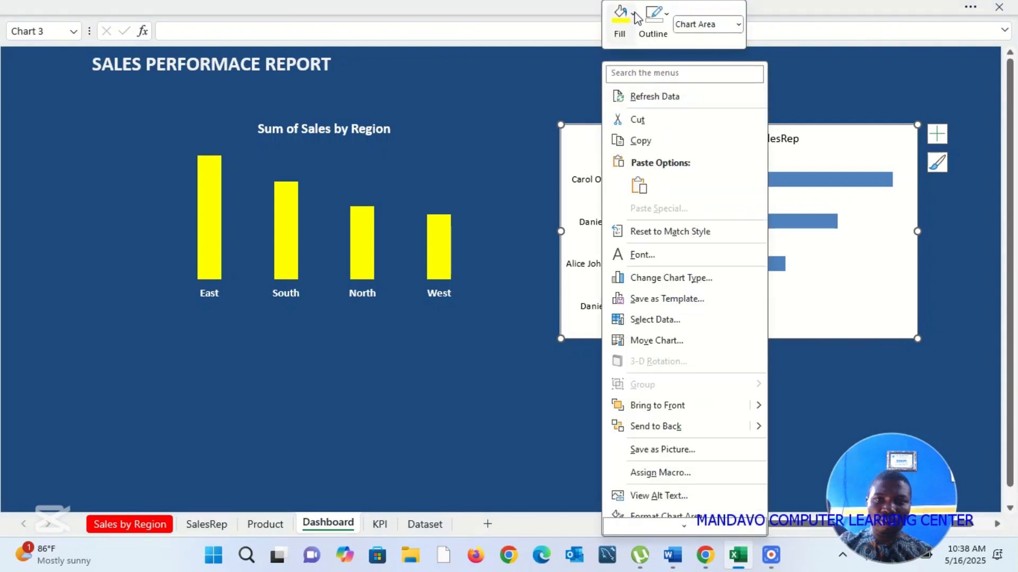
{"action": "left_click", "coordinate": [448, 184]}
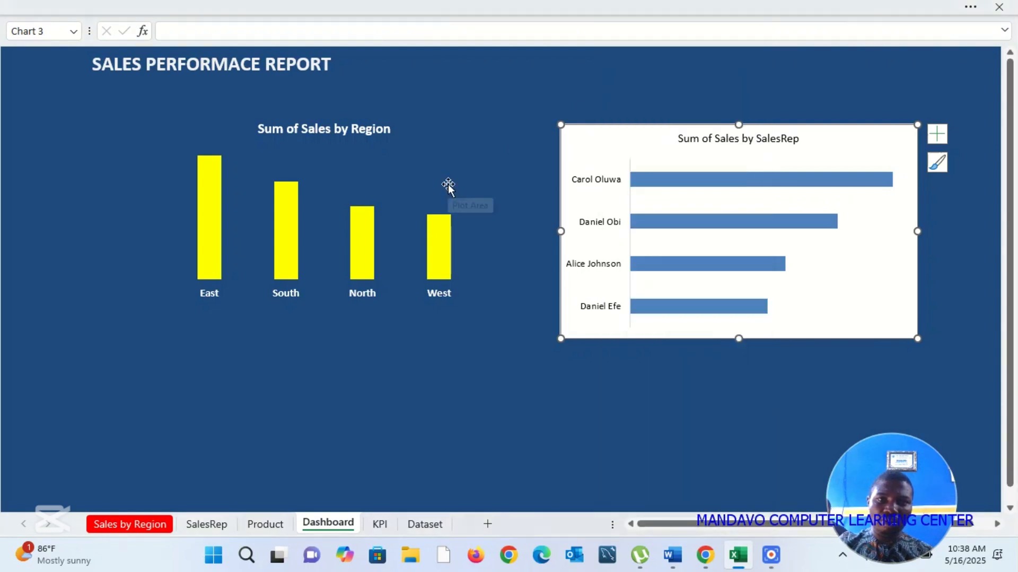
{"action": "left_click", "coordinate": [447, 184]}
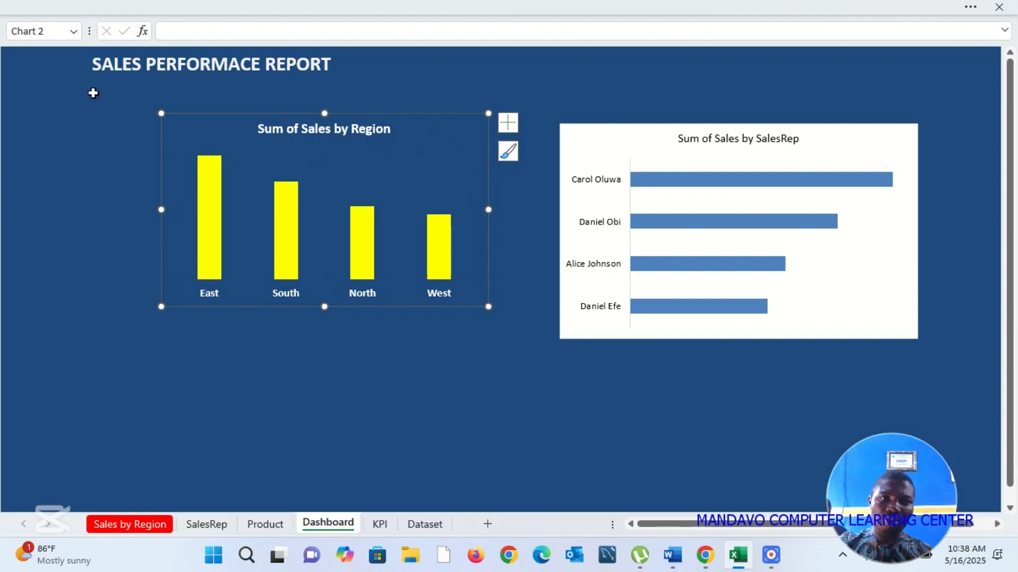
{"action": "left_click", "coordinate": [972, 10]}
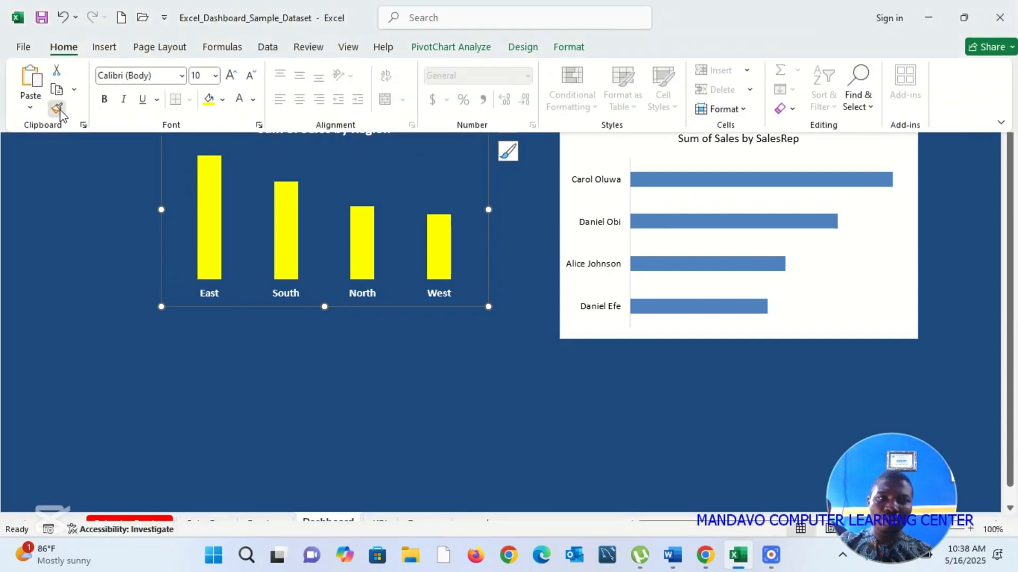
{"action": "left_click", "coordinate": [57, 109]}
{"action": "left_click", "coordinate": [692, 190]}
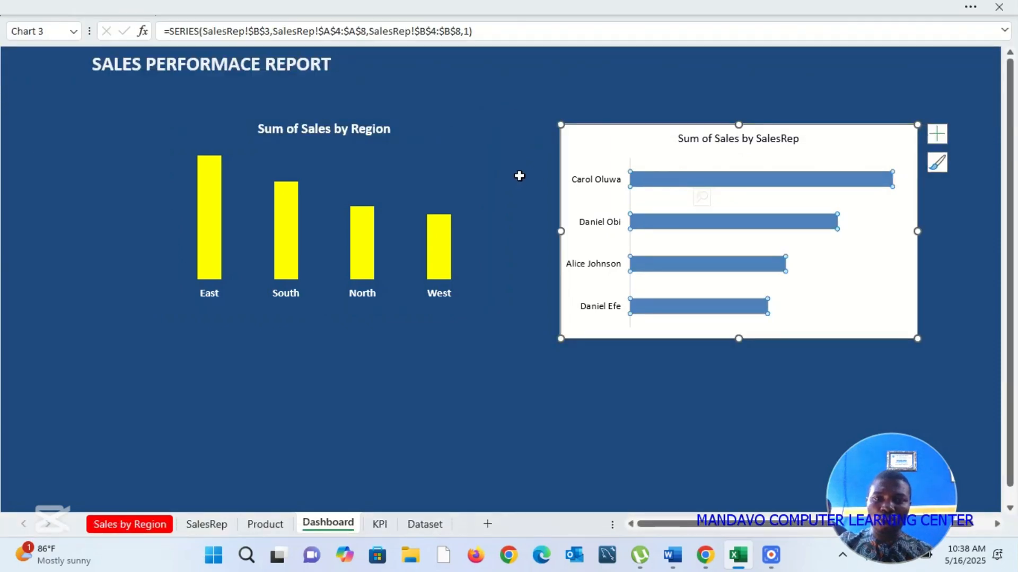
{"action": "left_click", "coordinate": [519, 176]}
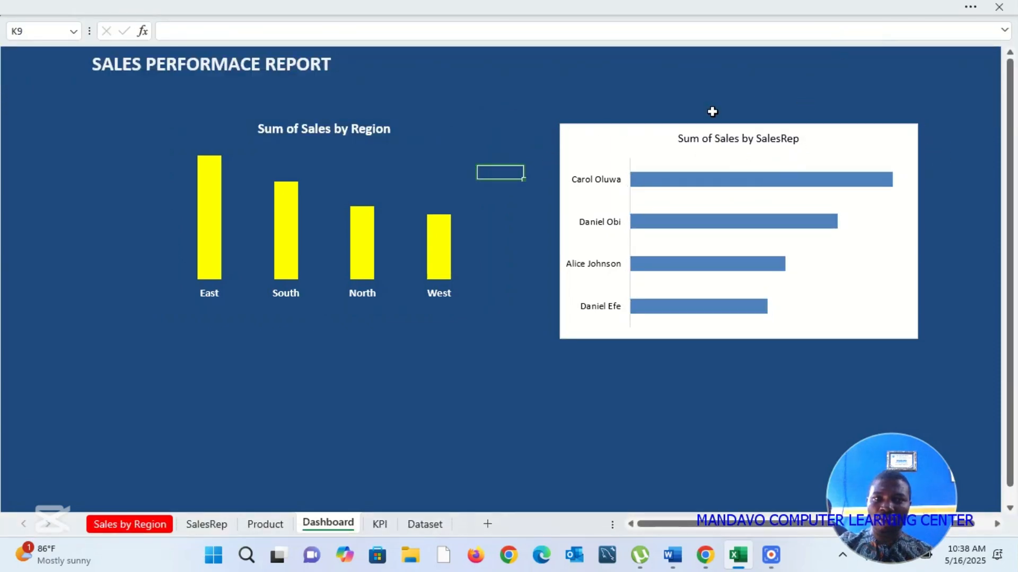
Step: Set the chart area of the Sum of Sales by SalesRep chart to No Fill
{"action": "left_click", "coordinate": [632, 141]}
{"action": "right_click", "coordinate": [632, 141]}
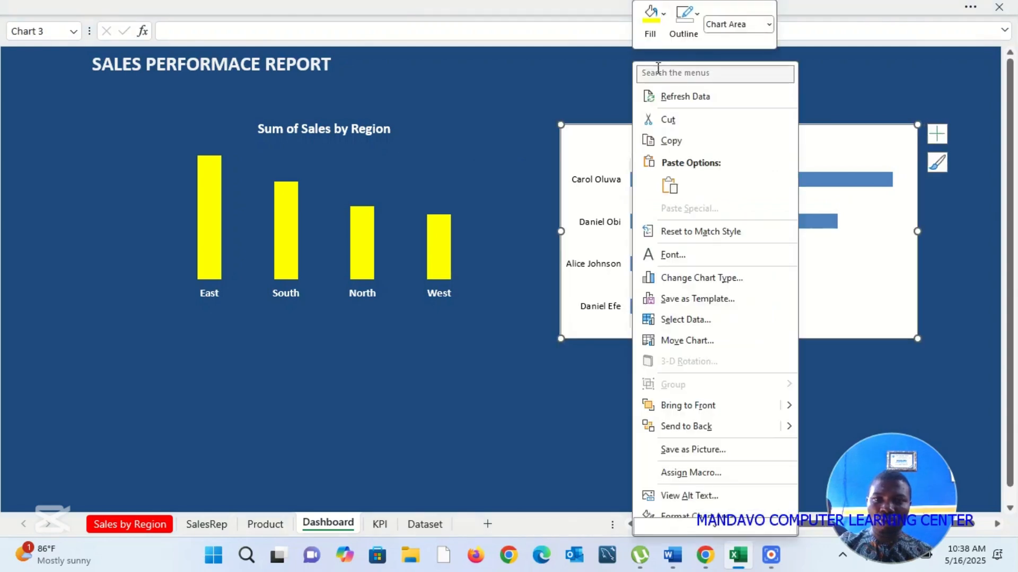
{"action": "left_click", "coordinate": [658, 19]}
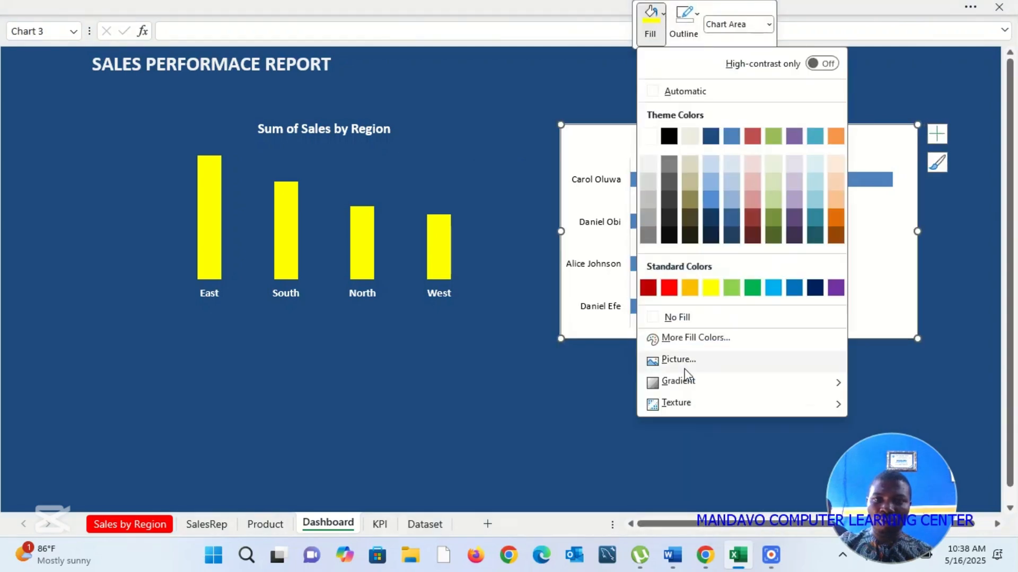
{"action": "left_click", "coordinate": [683, 317]}
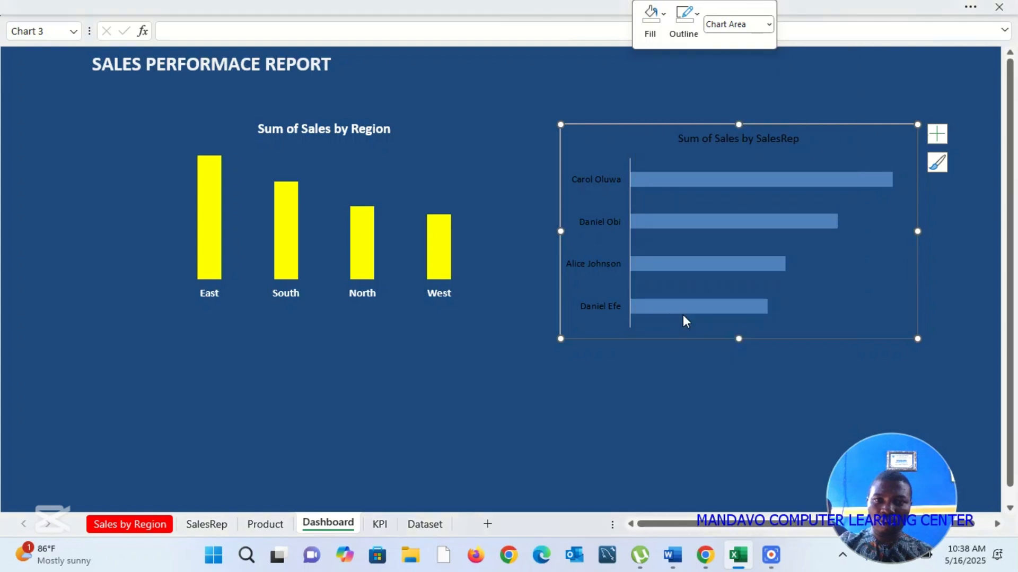
Step: Remove the outline of the vertical category axis in the Sum of Sales by SalesRep chart
{"action": "left_click", "coordinate": [629, 314]}
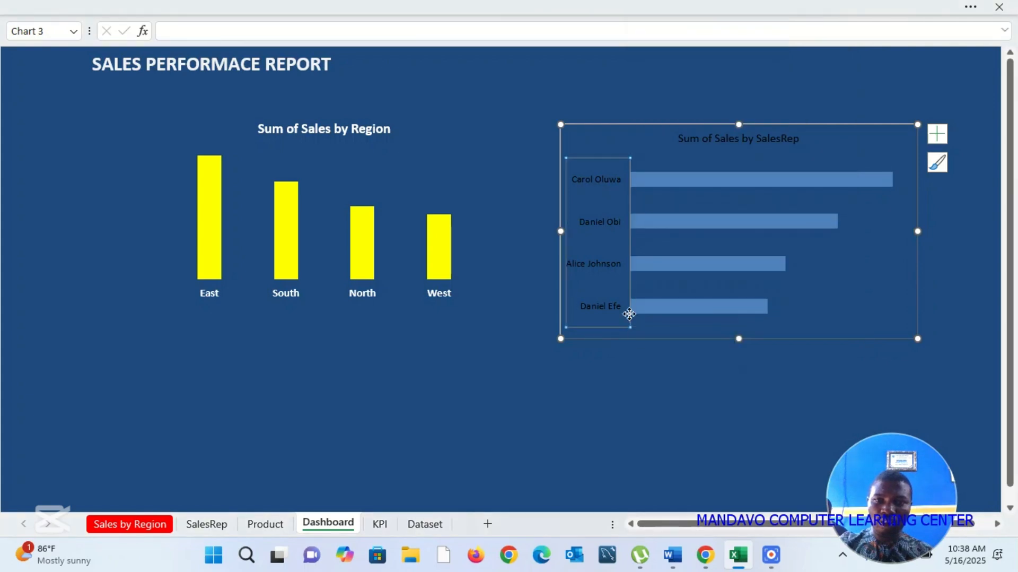
{"action": "right_click", "coordinate": [629, 314]}
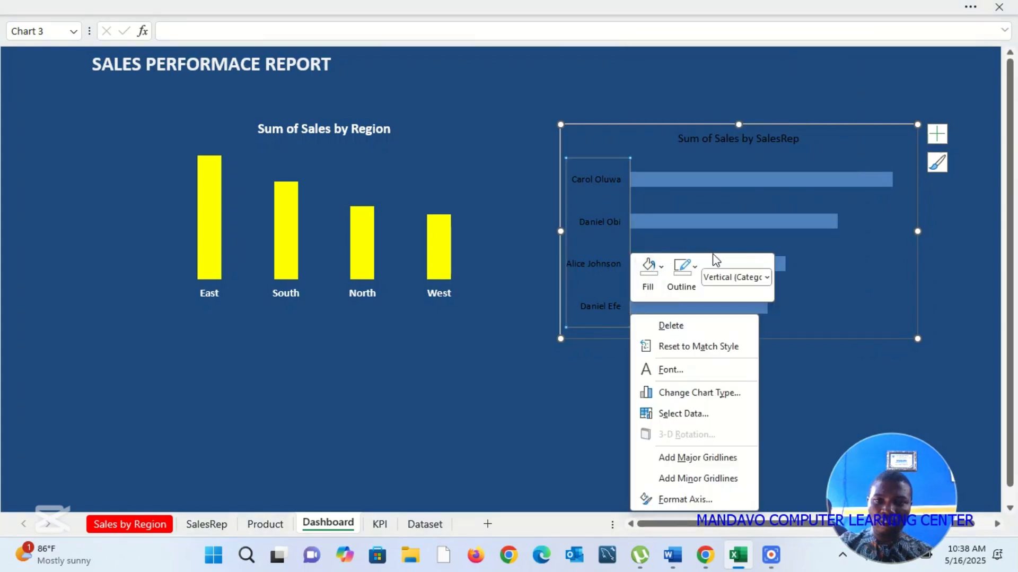
{"action": "left_click", "coordinate": [697, 268]}
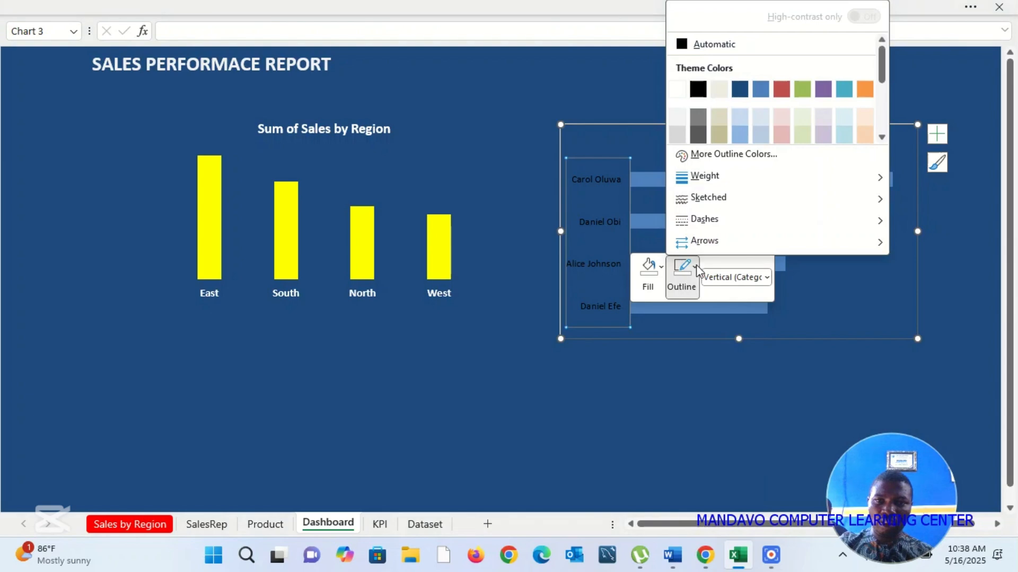
{"action": "left_click_drag", "start_coordinate": [885, 62], "coordinate": [883, 108]}
{"action": "left_click", "coordinate": [733, 137]}
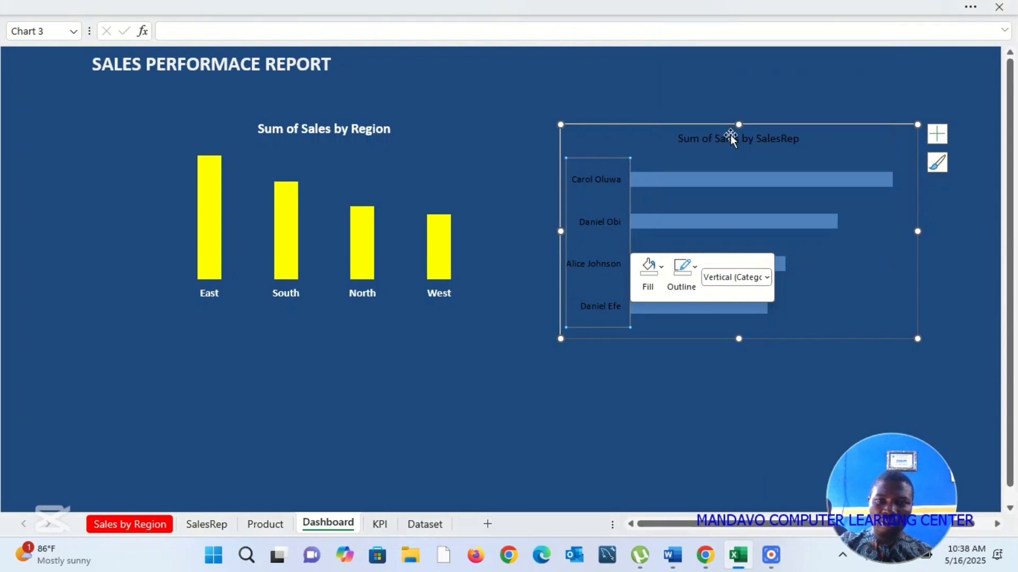
{"action": "left_click", "coordinate": [593, 372]}
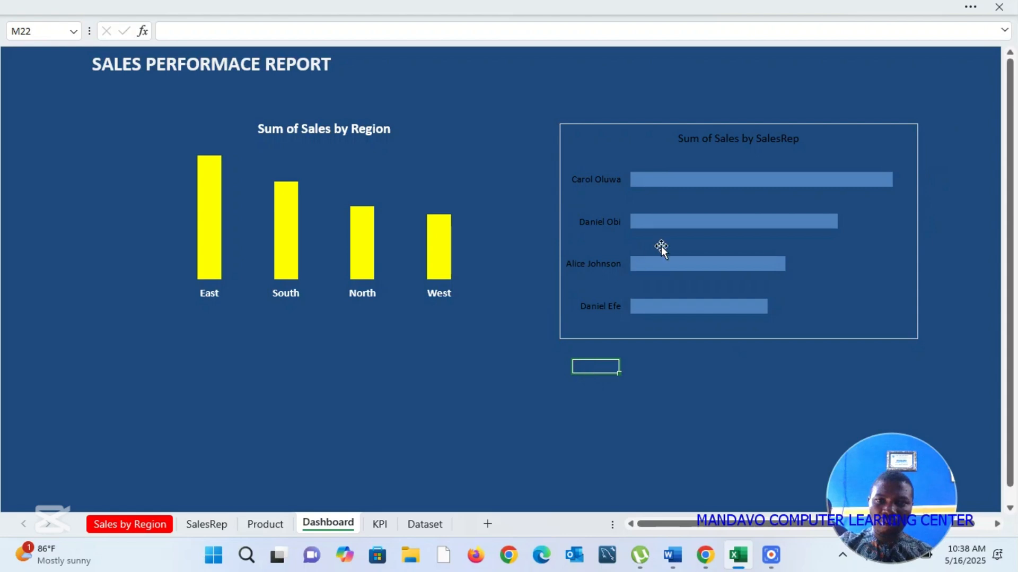
Step: Fill the bars of the Sum of Sales by SalesRep chart with the standard yellow colour
{"action": "left_click", "coordinate": [784, 183]}
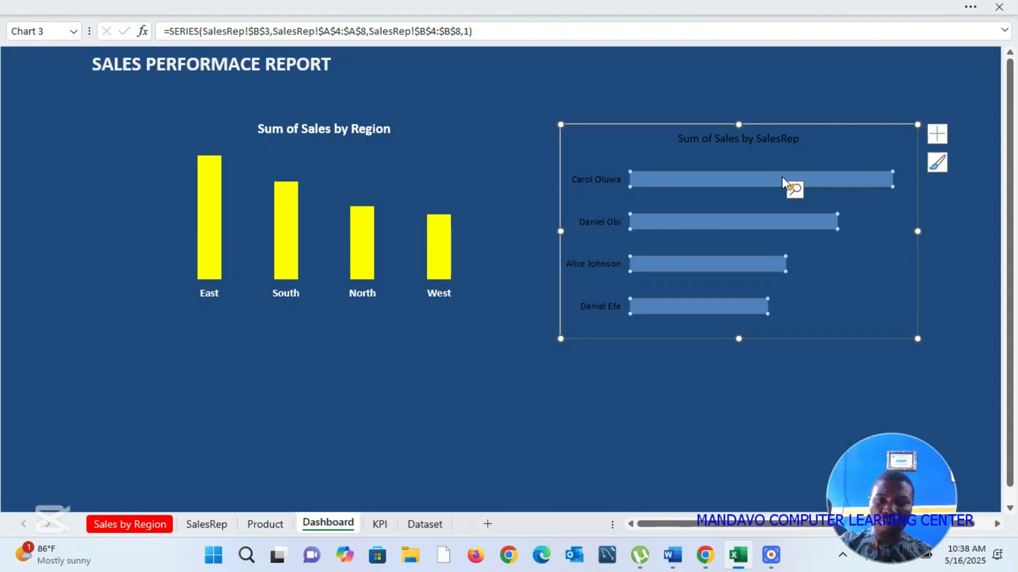
{"action": "right_click", "coordinate": [785, 183]}
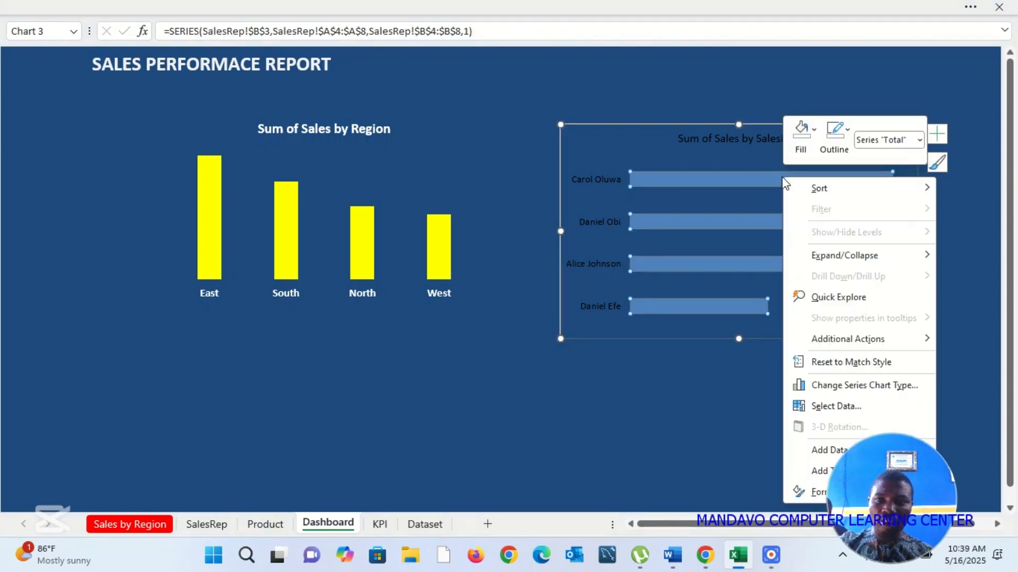
{"action": "left_click", "coordinate": [815, 131]}
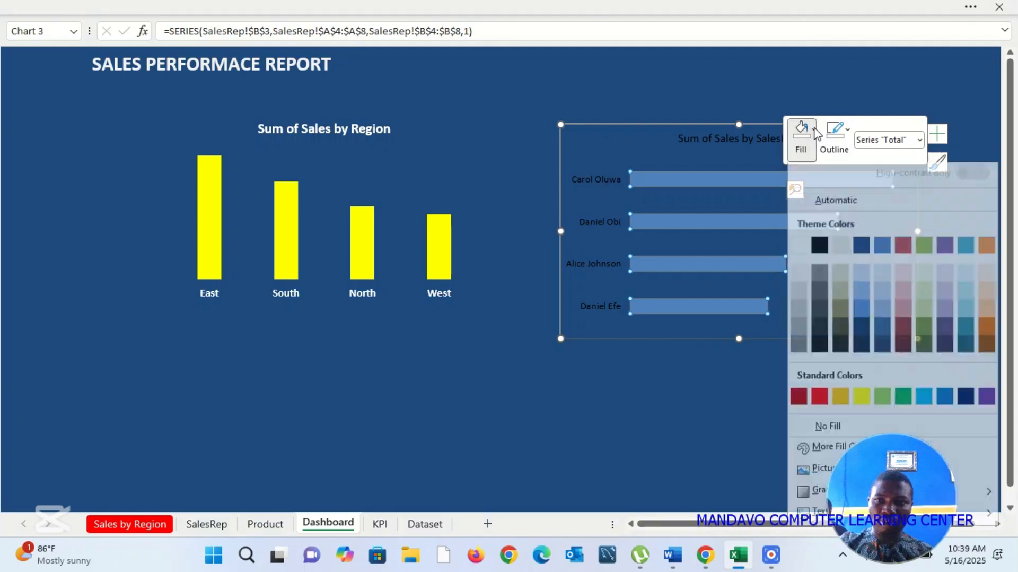
{"action": "left_click", "coordinate": [862, 404]}
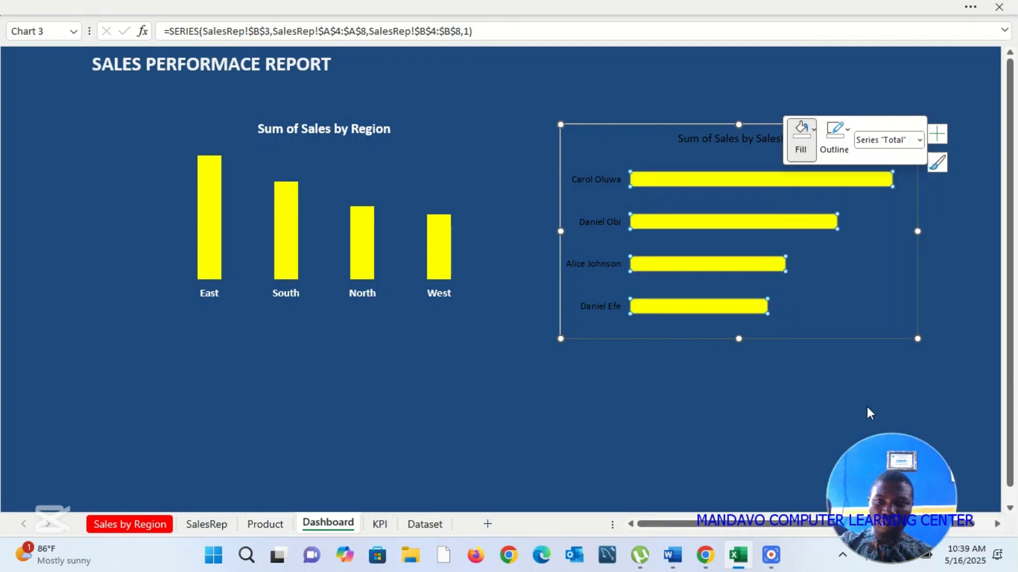
Step: Make the sales rep name labels on the vertical axis of the SalesRep chart white and bold
{"action": "left_click", "coordinate": [600, 307]}
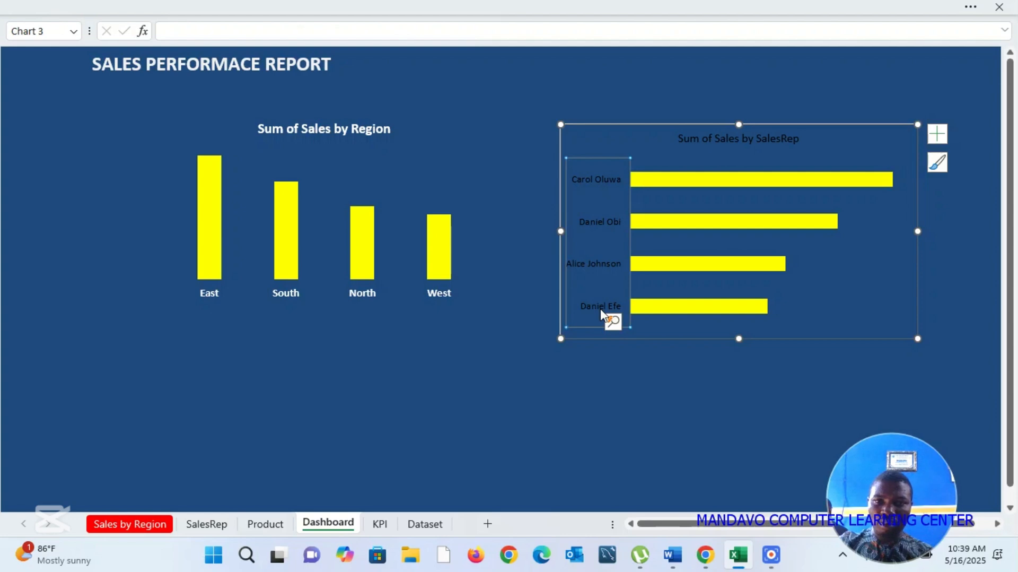
{"action": "right_click", "coordinate": [602, 314]}
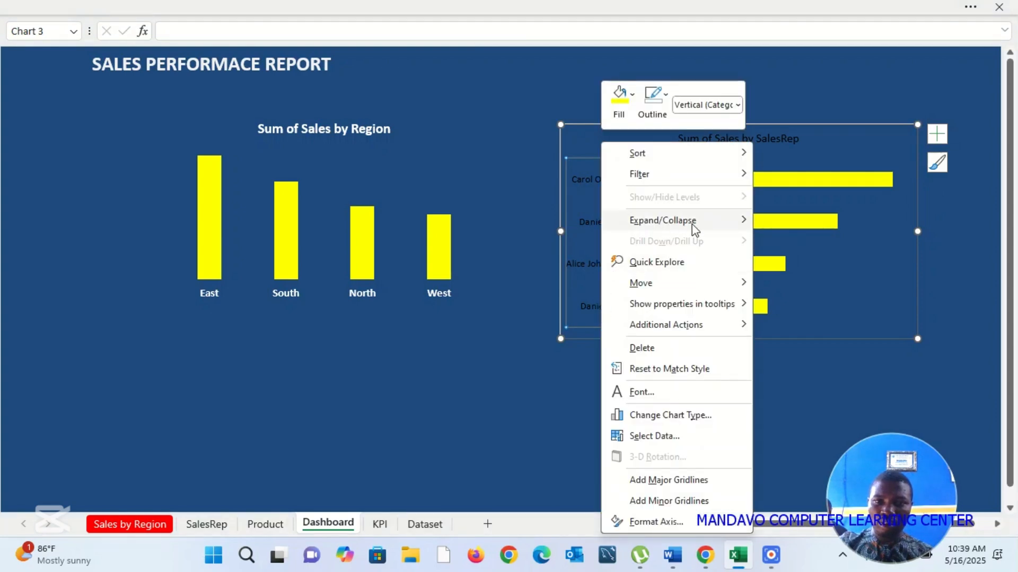
{"action": "mouse_move", "coordinate": [694, 229]}
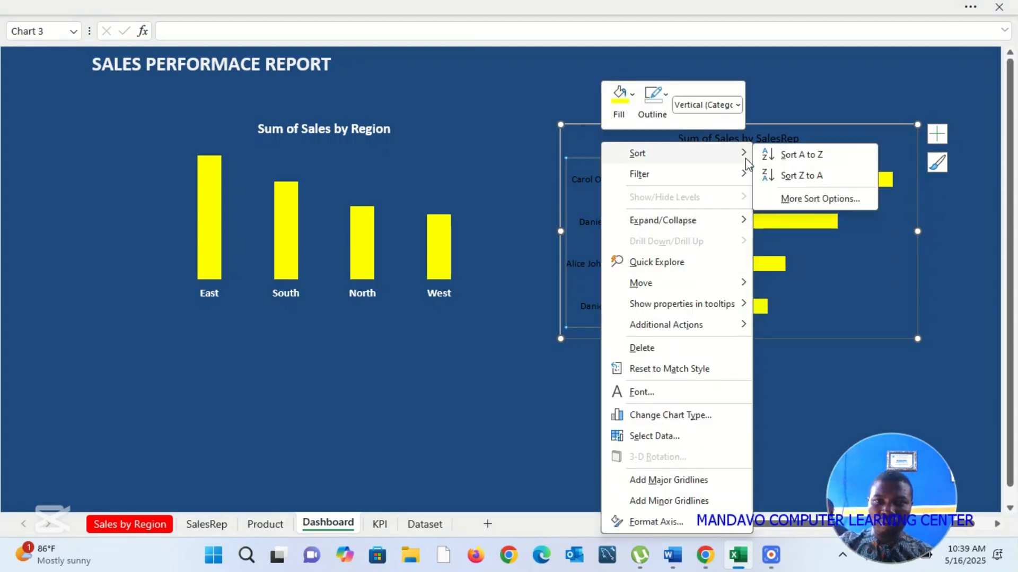
{"action": "left_click", "coordinate": [585, 224]}
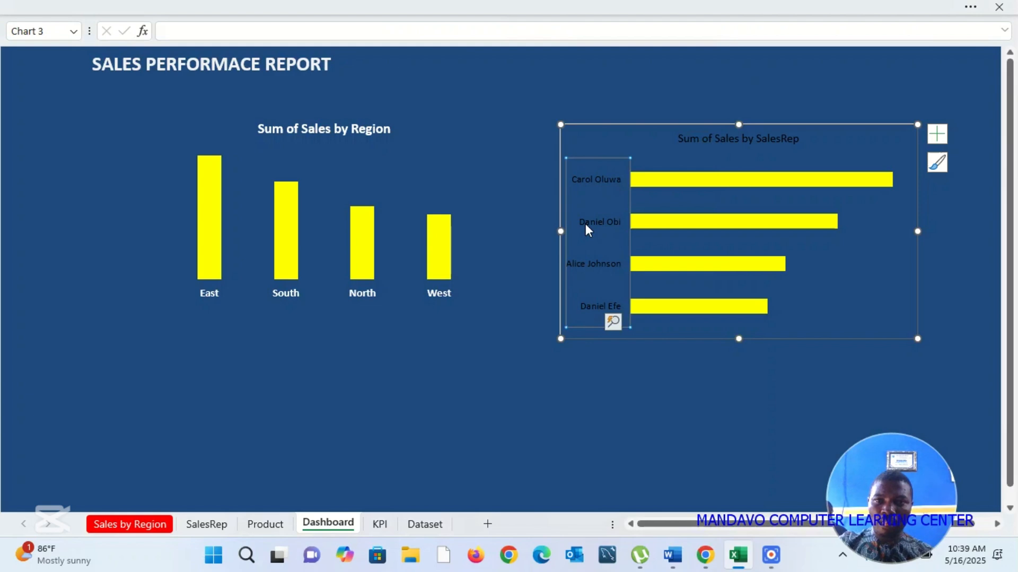
{"action": "left_click", "coordinate": [971, 7]}
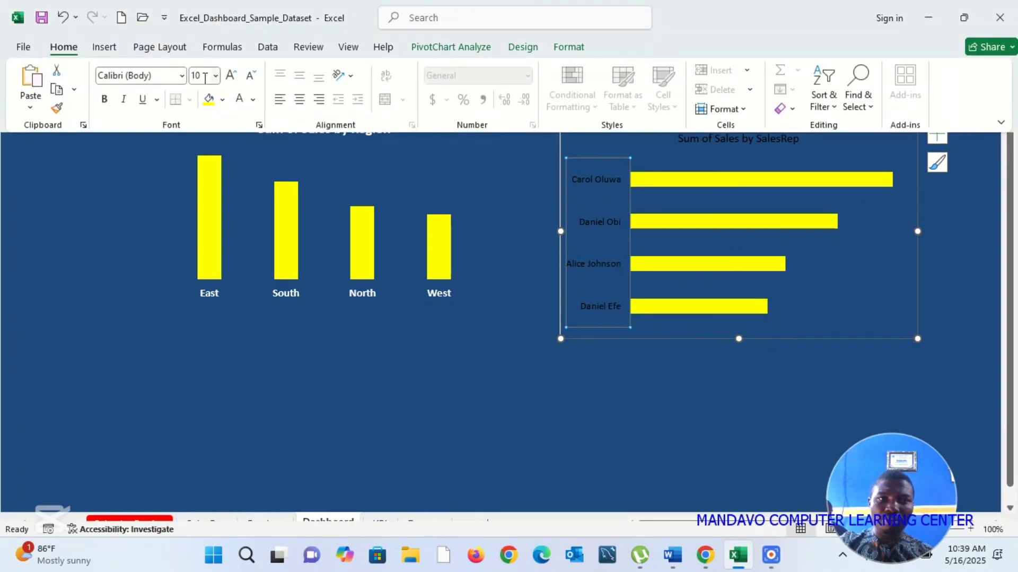
{"action": "left_click", "coordinate": [241, 104]}
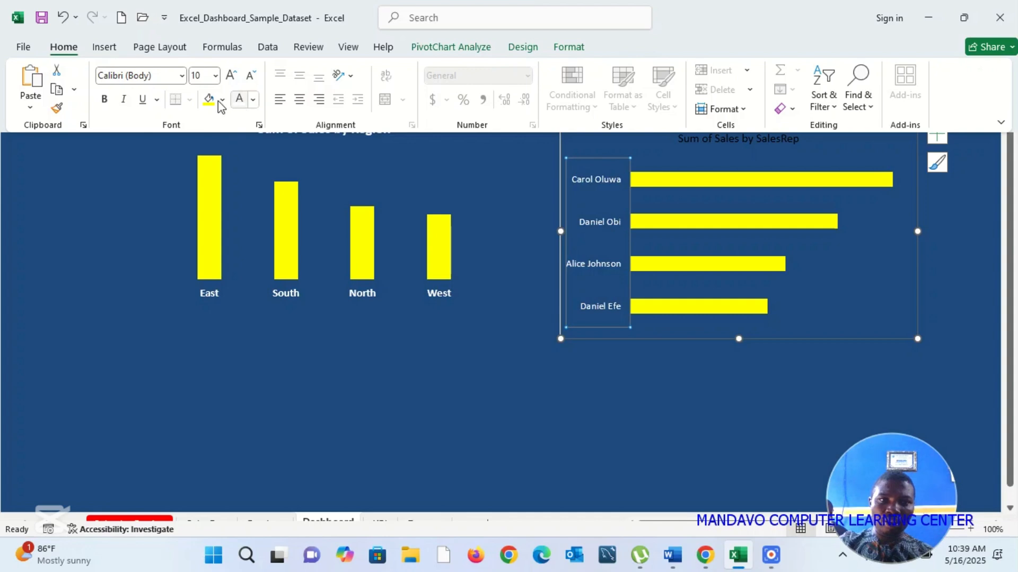
{"action": "left_click", "coordinate": [104, 101]}
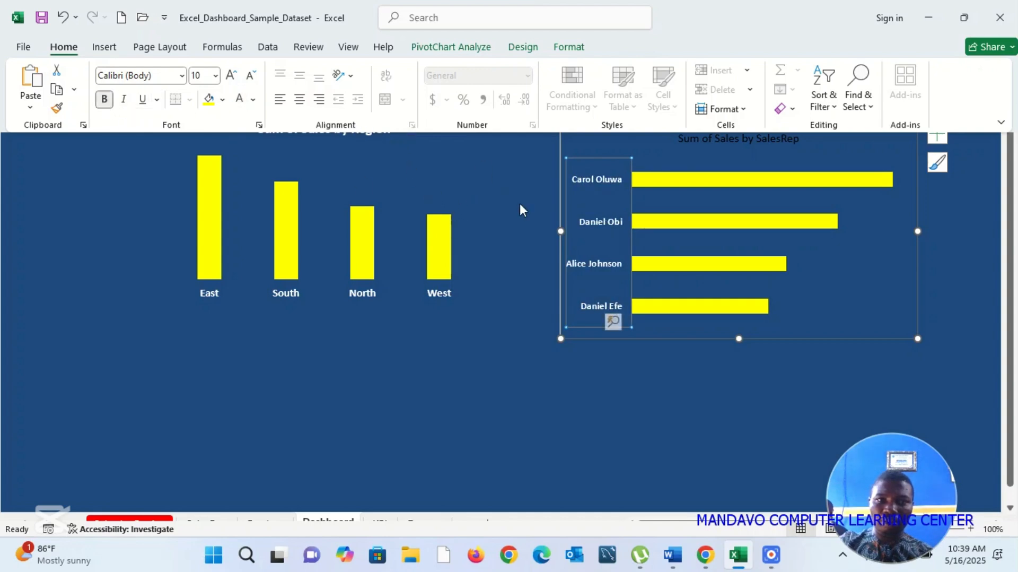
{"action": "key", "text": "ctrl+shift+F1"}
Step: Format the title of the Sum of Sales by SalesRep chart as white, bold, 14-point text
{"action": "left_click", "coordinate": [721, 140]}
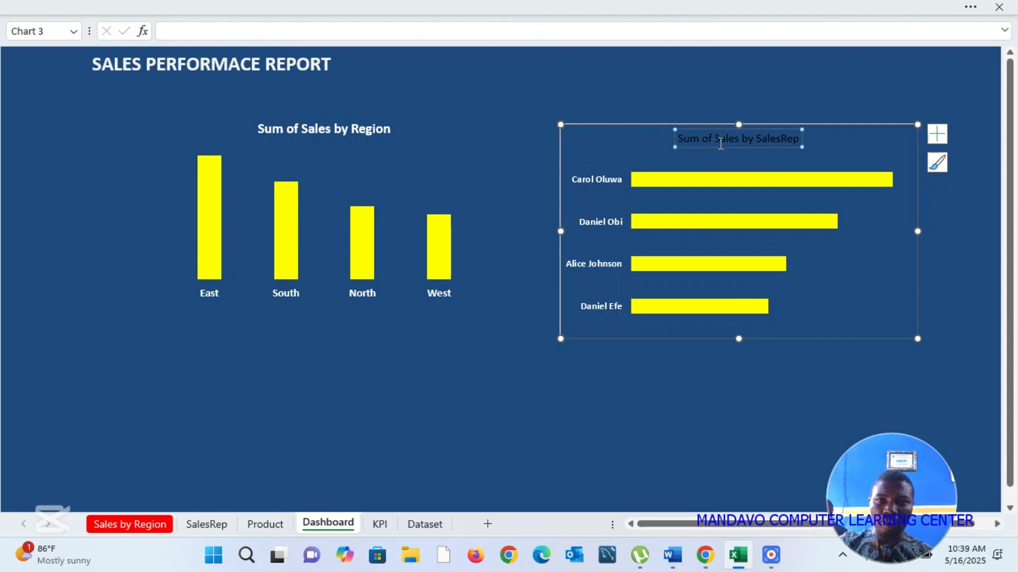
{"action": "left_click", "coordinate": [972, 8]}
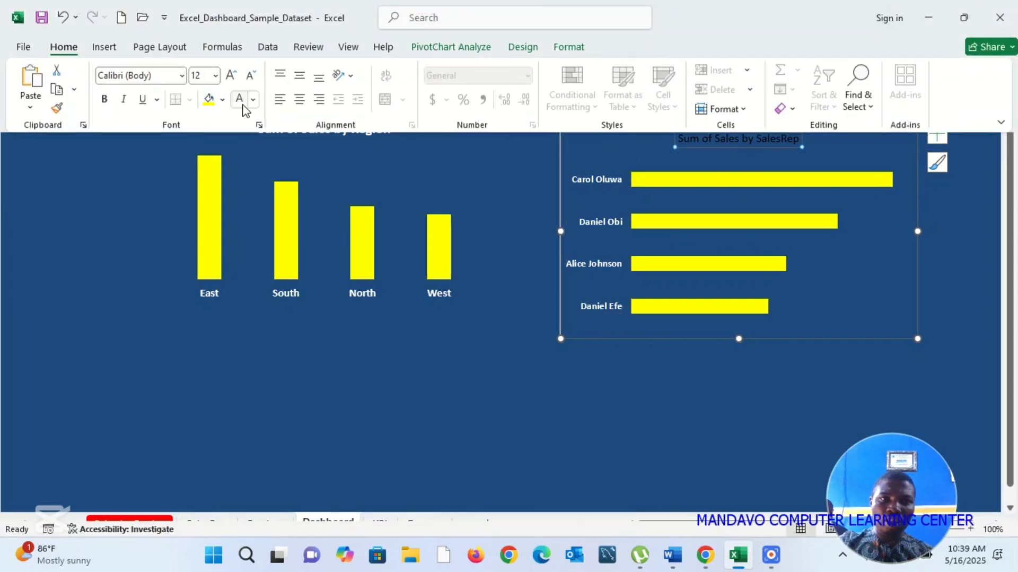
{"action": "left_click", "coordinate": [106, 100]}
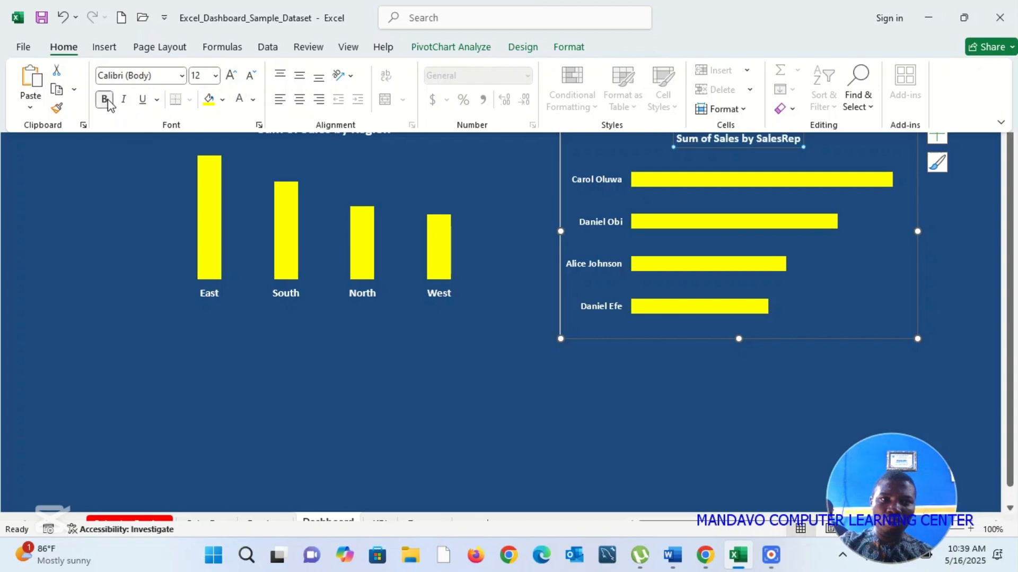
{"action": "left_click", "coordinate": [230, 79]}
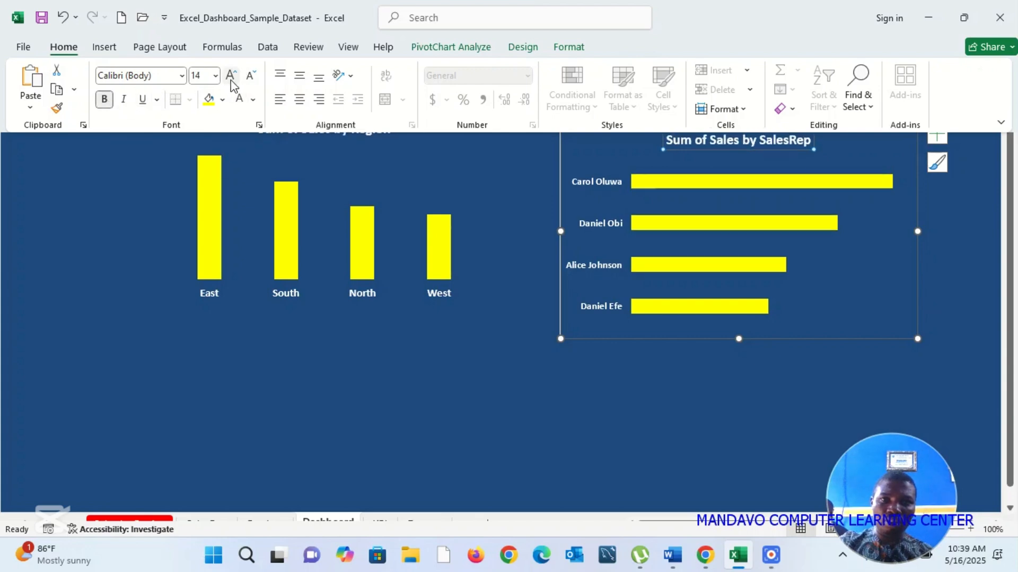
{"action": "key", "text": "ctrl+shift+F1"}
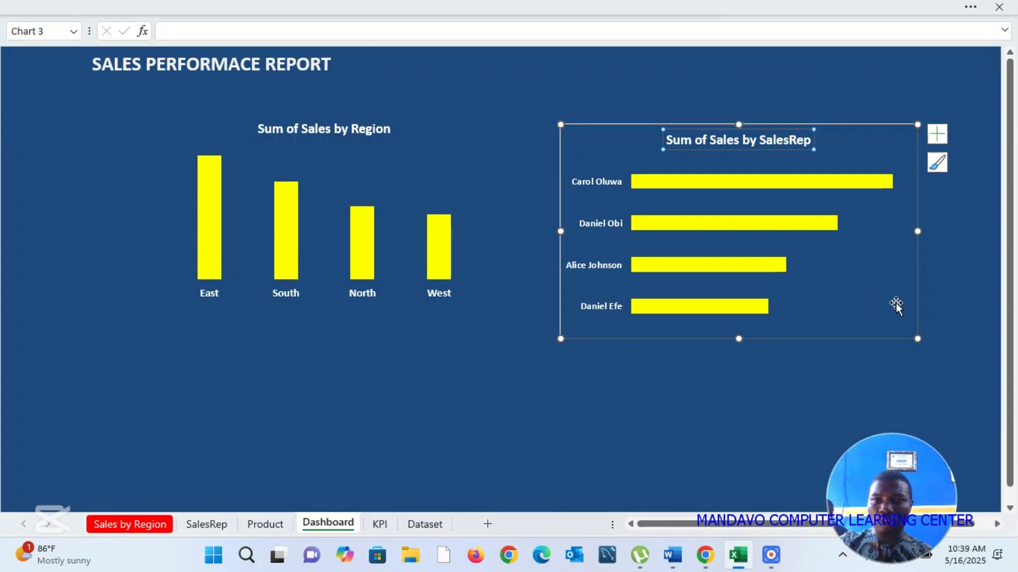
Step: Add data labels to the Sum of Sales by SalesRep chart and make them white and bold
{"action": "left_click", "coordinate": [937, 134]}
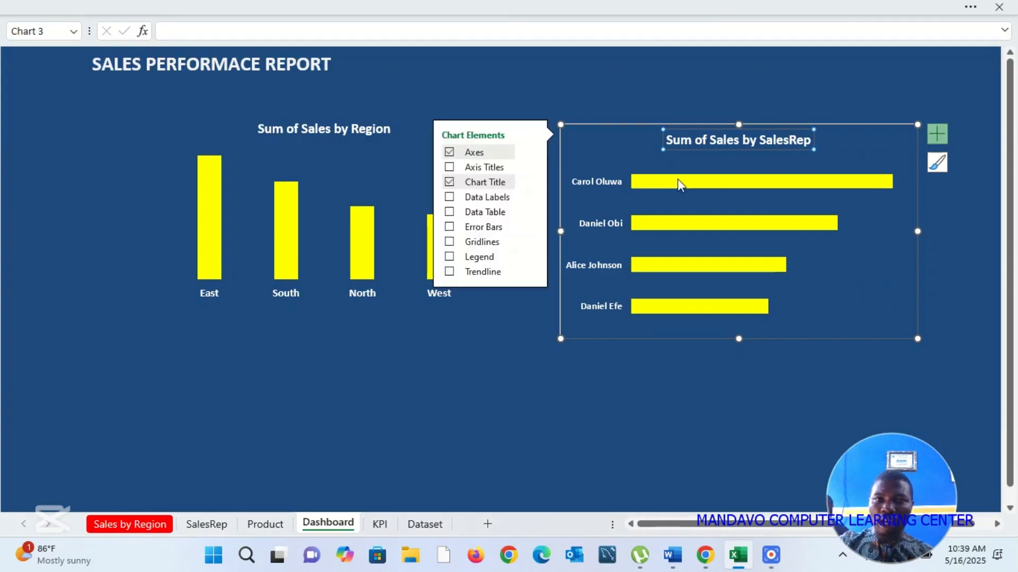
{"action": "left_click", "coordinate": [451, 198]}
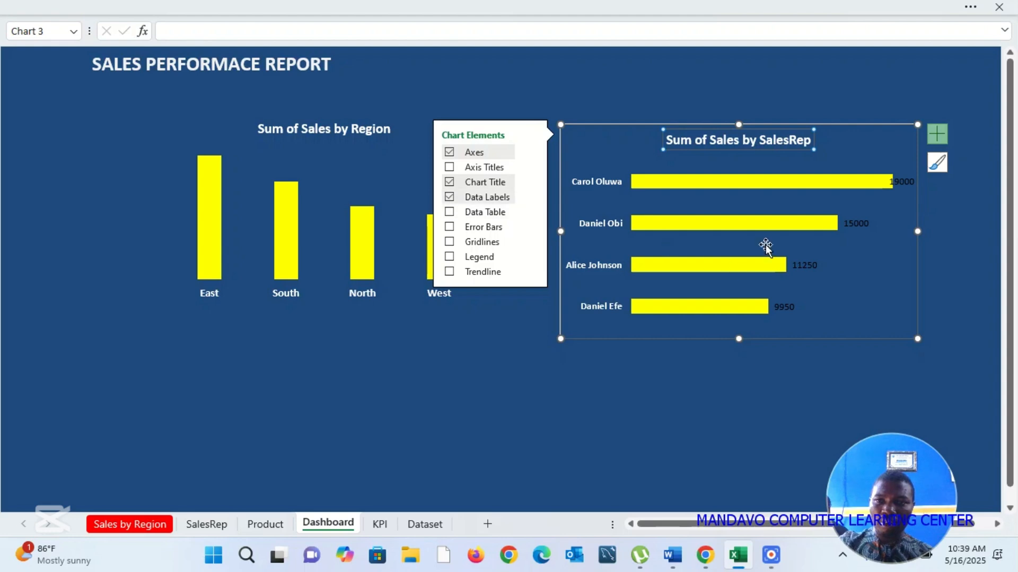
{"action": "left_click", "coordinate": [909, 182]}
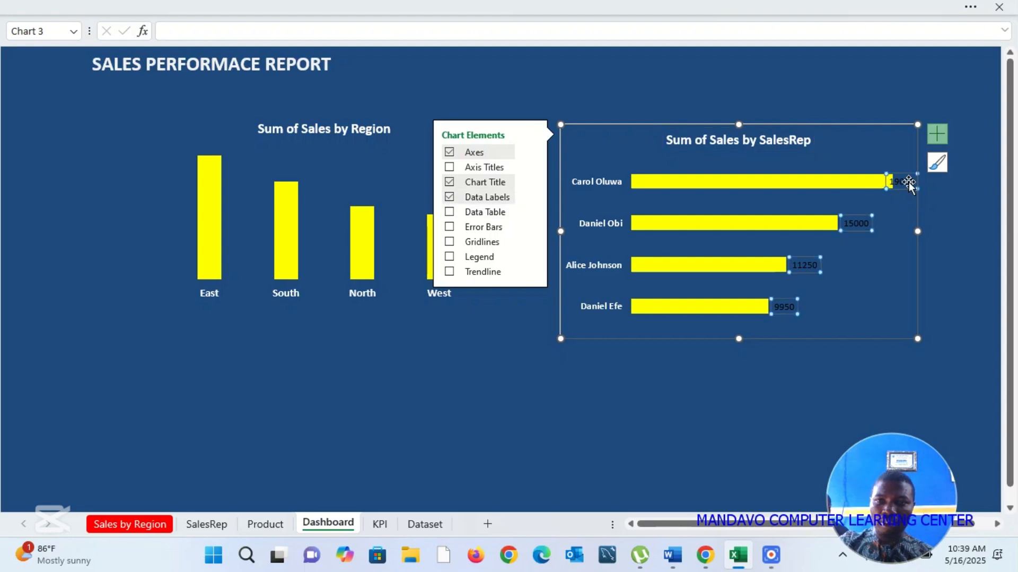
{"action": "right_click", "coordinate": [909, 182]}
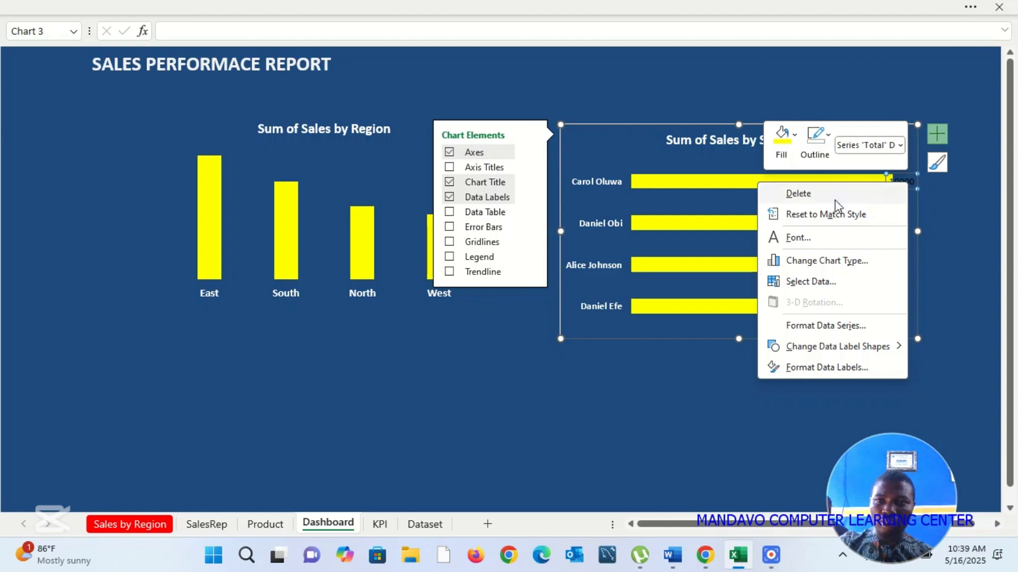
{"action": "left_click", "coordinate": [791, 240]}
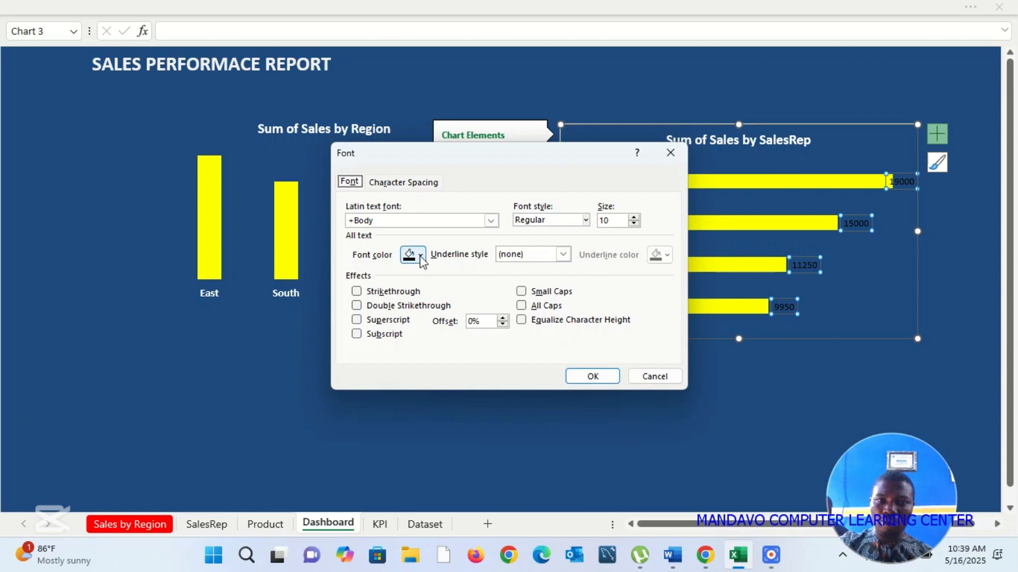
{"action": "left_click", "coordinate": [422, 260]}
{"action": "left_click", "coordinate": [411, 355]}
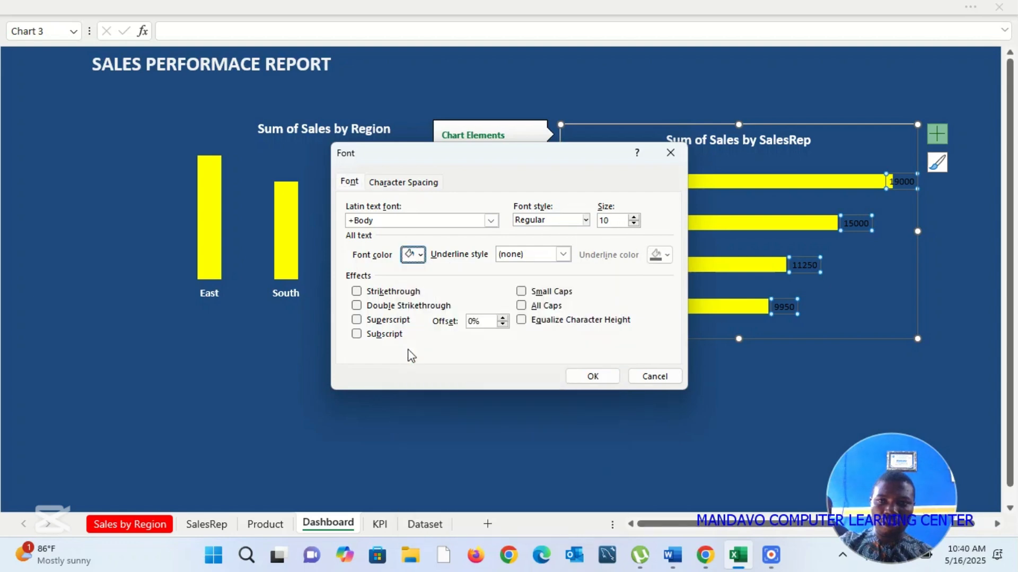
{"action": "left_click", "coordinate": [586, 220]}
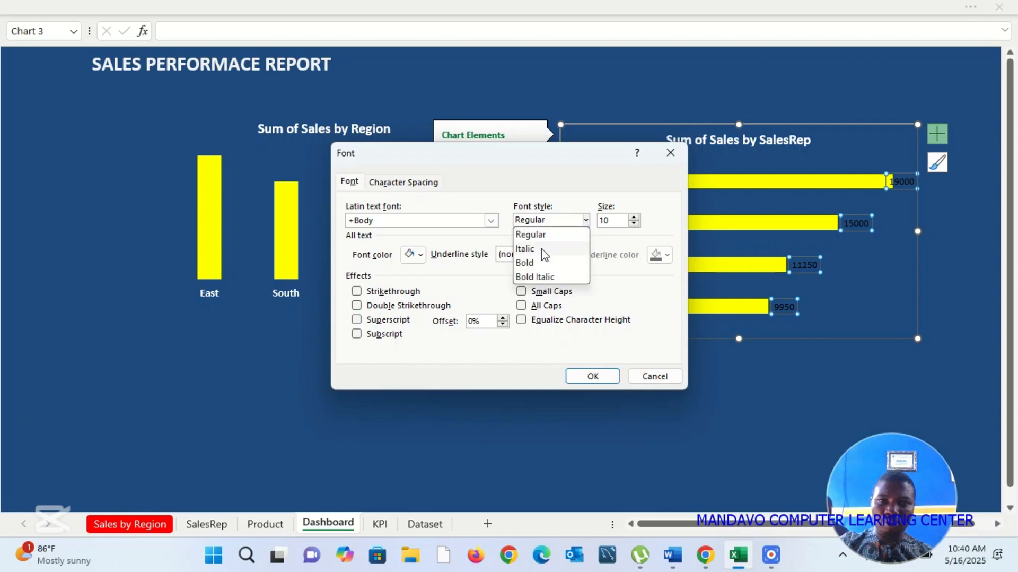
{"action": "left_click", "coordinate": [537, 262]}
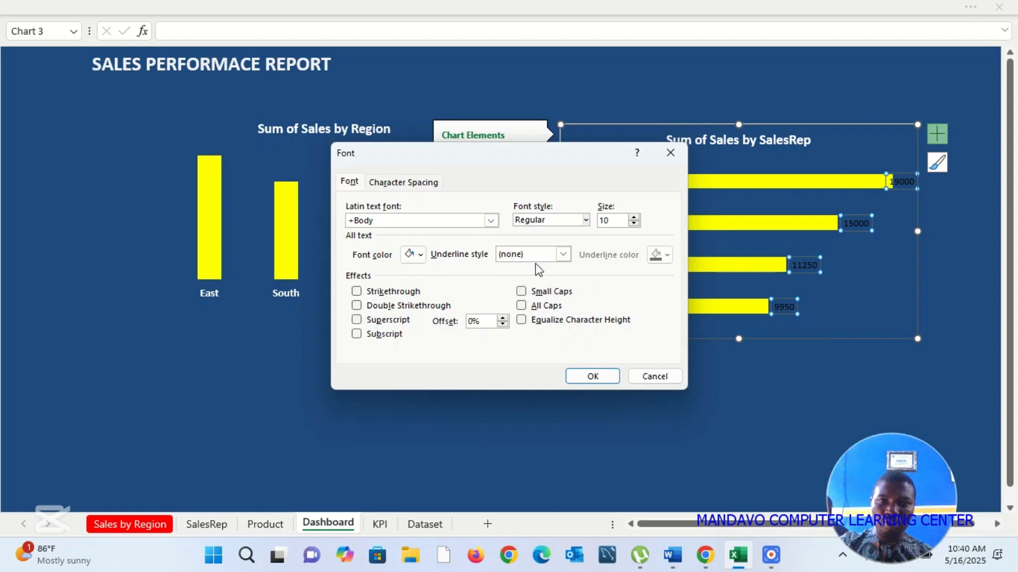
{"action": "left_click", "coordinate": [591, 378]}
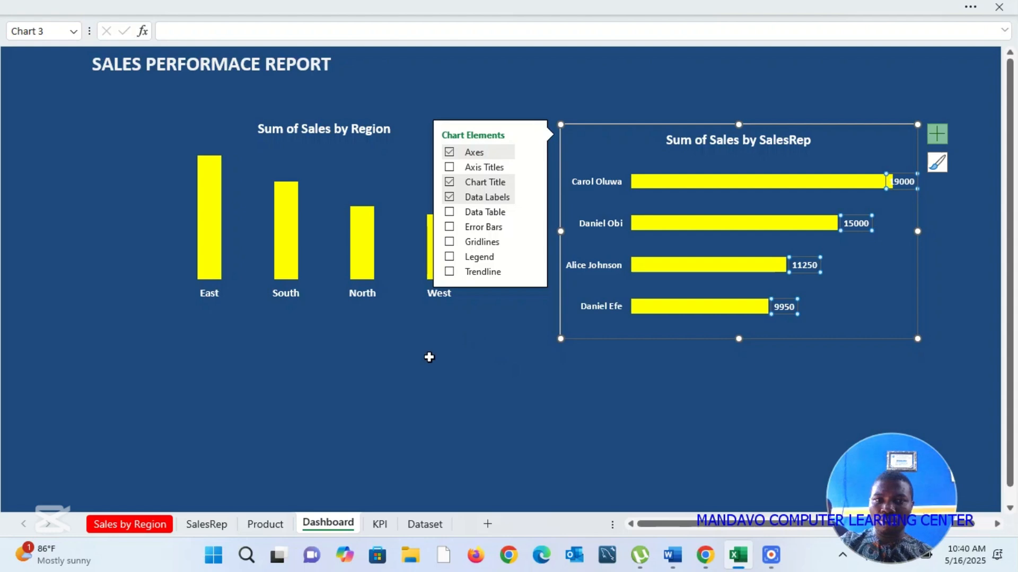
{"action": "left_click", "coordinate": [430, 354]}
Step: Add data labels to the columns of the Sum of Sales by Region chart
{"action": "left_click", "coordinate": [430, 166]}
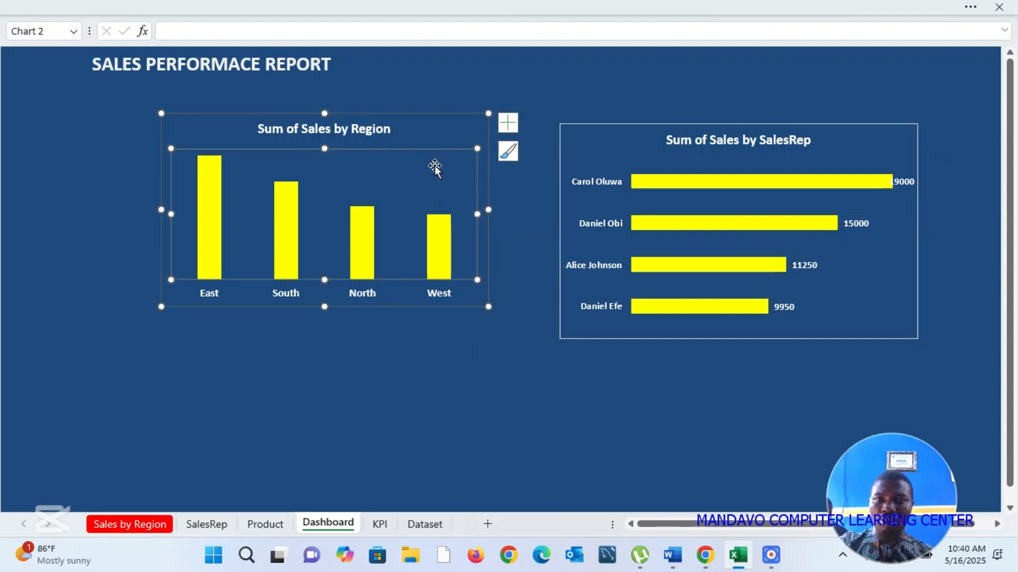
{"action": "left_click", "coordinate": [443, 131]}
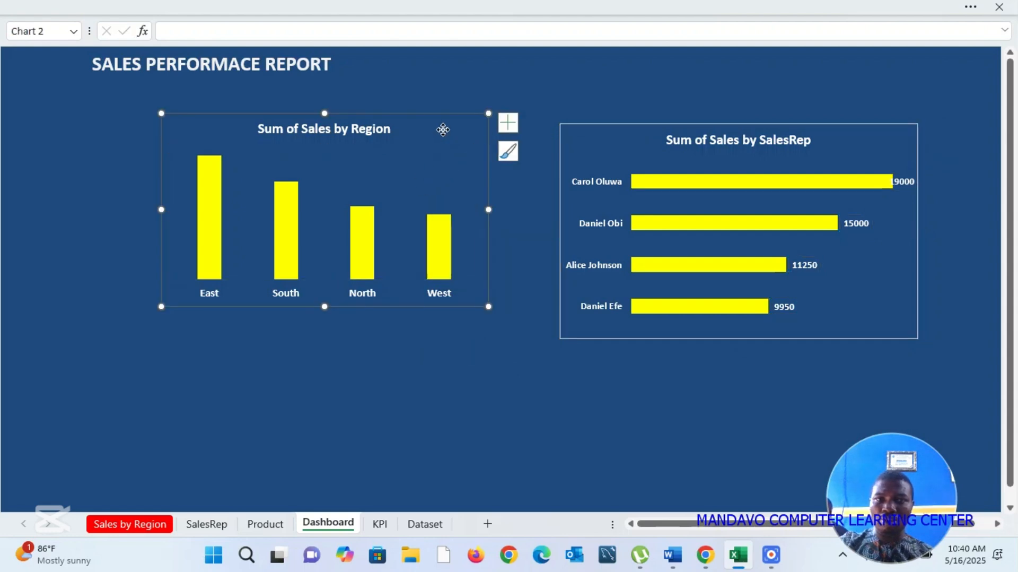
{"action": "left_click", "coordinate": [508, 122]}
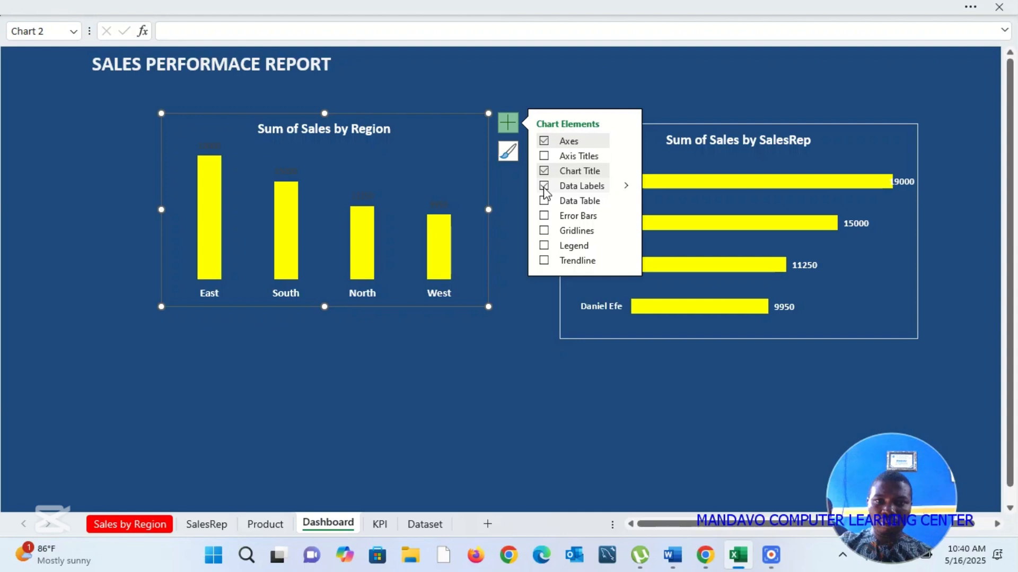
Step: Make the data labels of the Sum of Sales by Region chart white and bold
{"action": "left_click", "coordinate": [438, 207]}
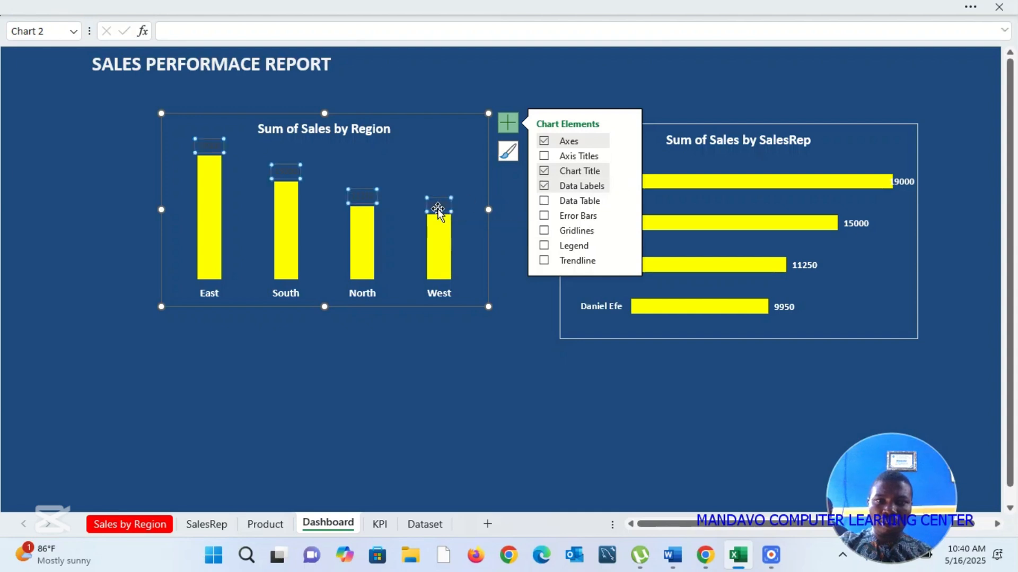
{"action": "right_click", "coordinate": [438, 209]}
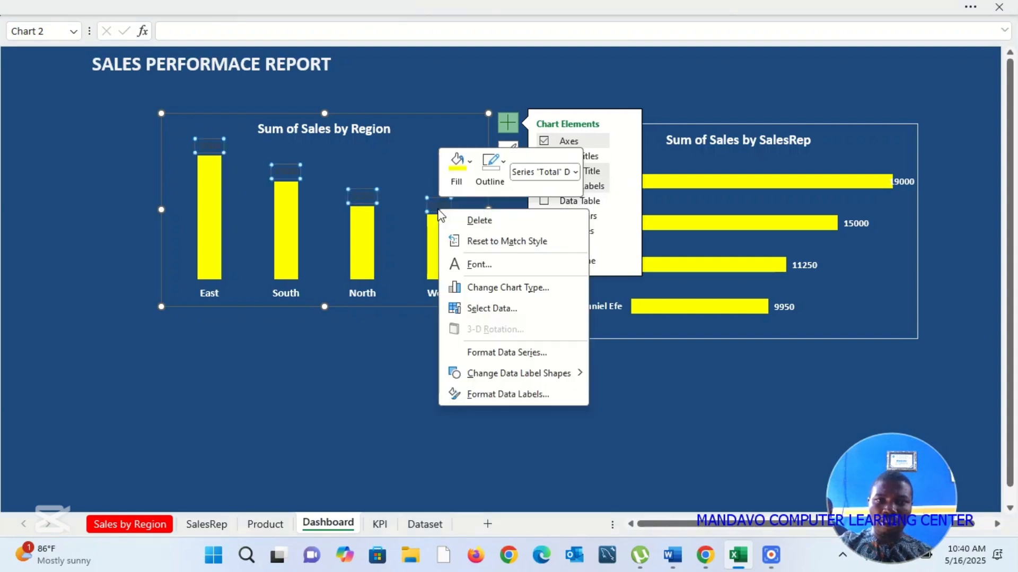
{"action": "left_click", "coordinate": [480, 265]}
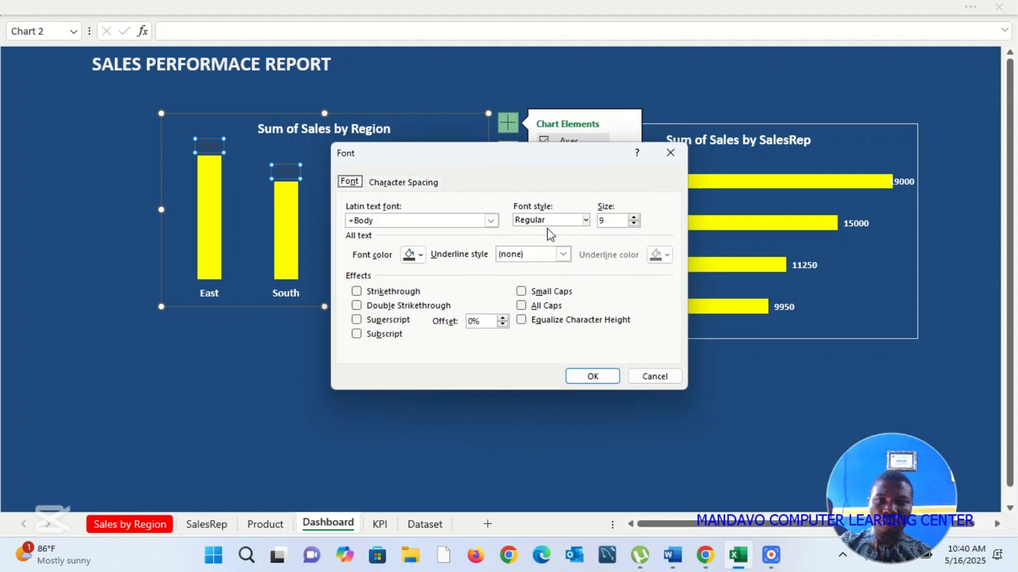
{"action": "left_click", "coordinate": [416, 255]}
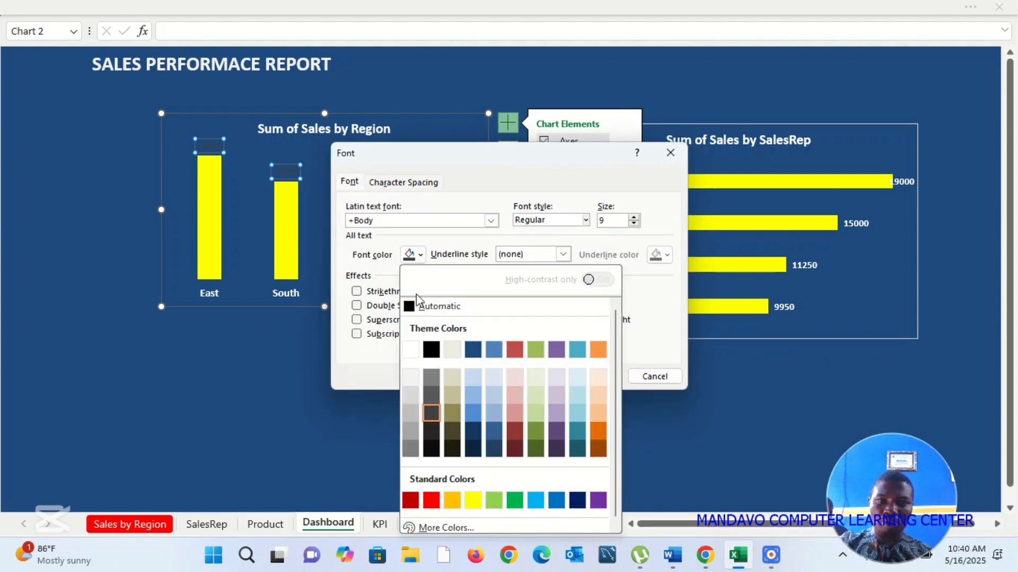
{"action": "left_click", "coordinate": [412, 350]}
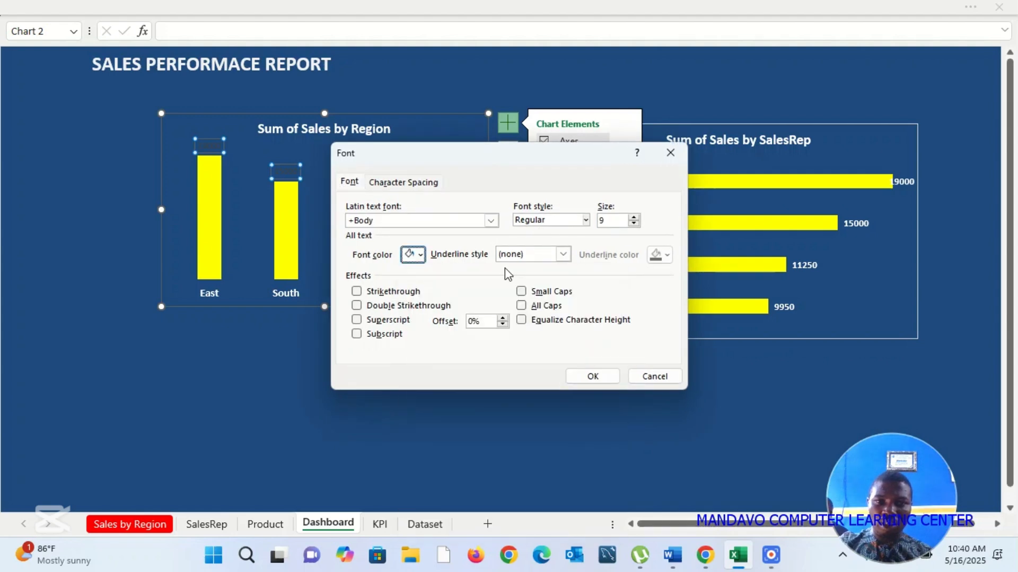
{"action": "left_click", "coordinate": [584, 219]}
{"action": "left_click", "coordinate": [530, 265]}
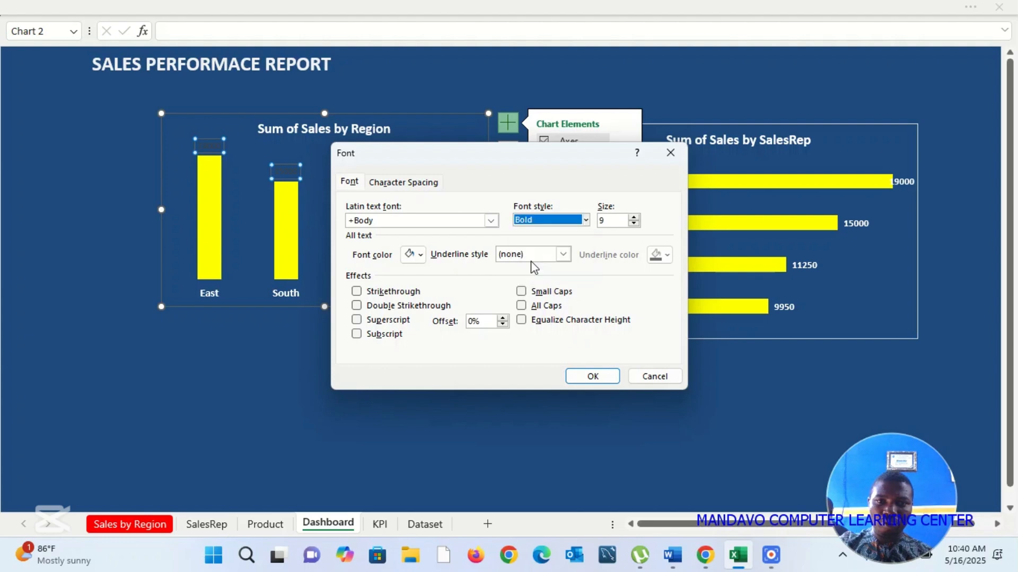
{"action": "left_click", "coordinate": [593, 374]}
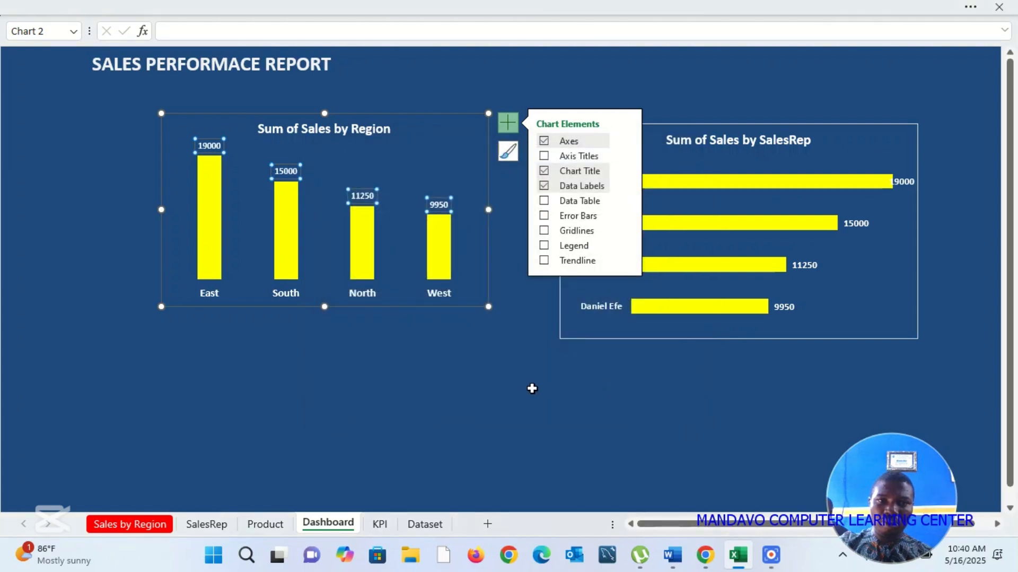
{"action": "left_click", "coordinate": [533, 389]}
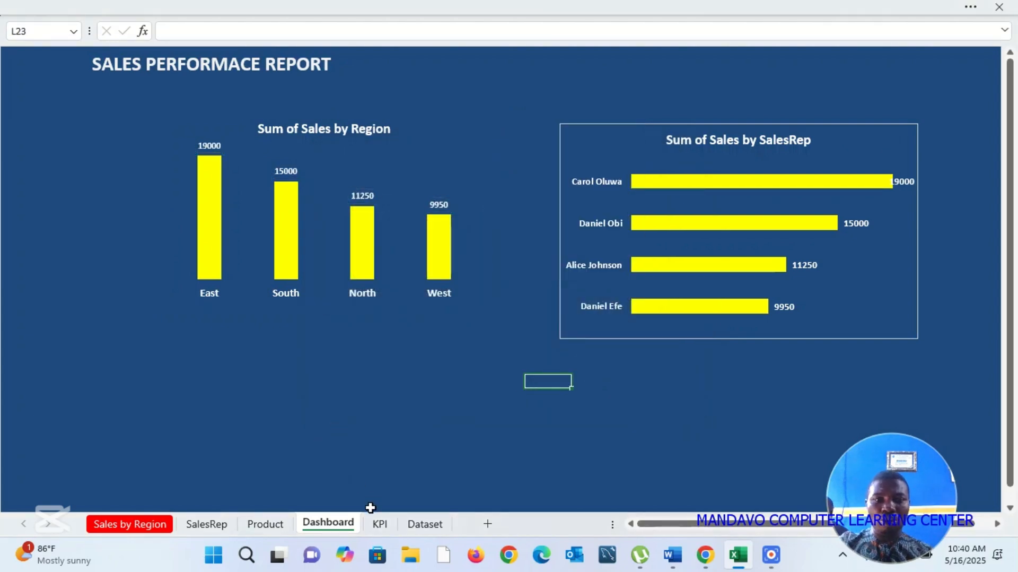
Step: Copy the Sum of Sales by Product pie chart from the Product sheet to the Dashboard sheet and move it up into full view
{"action": "left_click", "coordinate": [268, 524]}
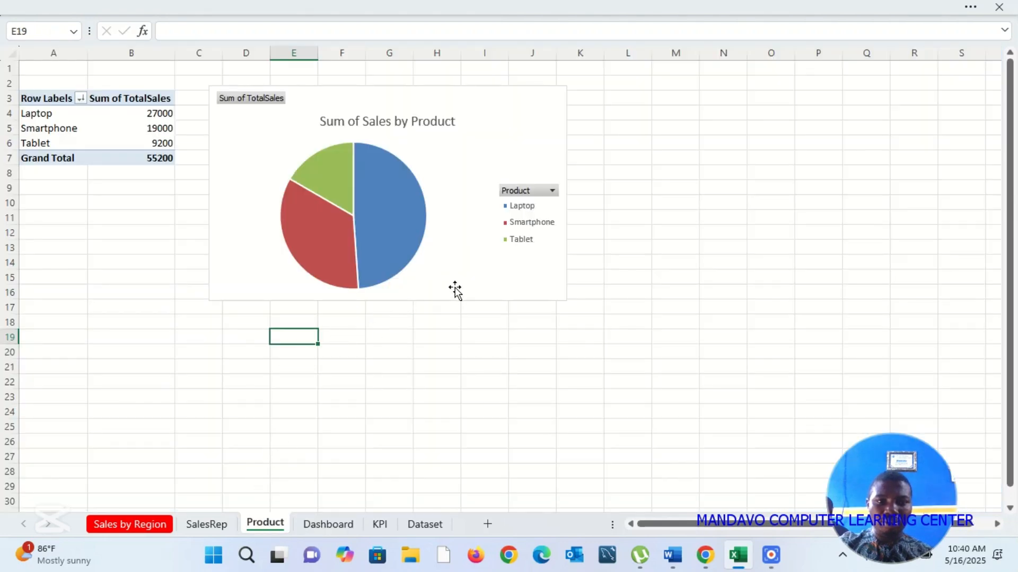
{"action": "left_click", "coordinate": [473, 277]}
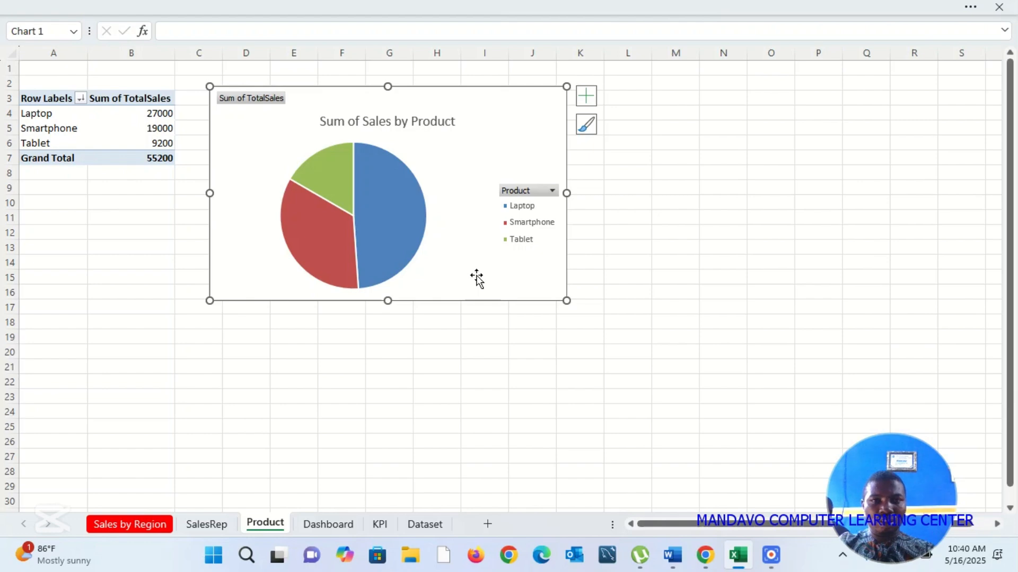
{"action": "left_click", "coordinate": [327, 524]}
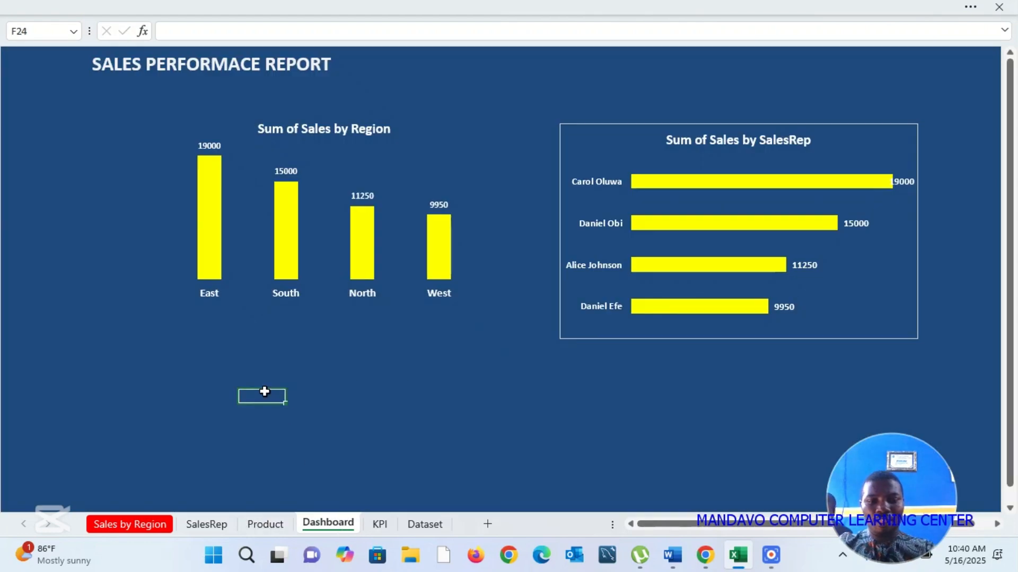
{"action": "key", "text": "ctrl+v"}
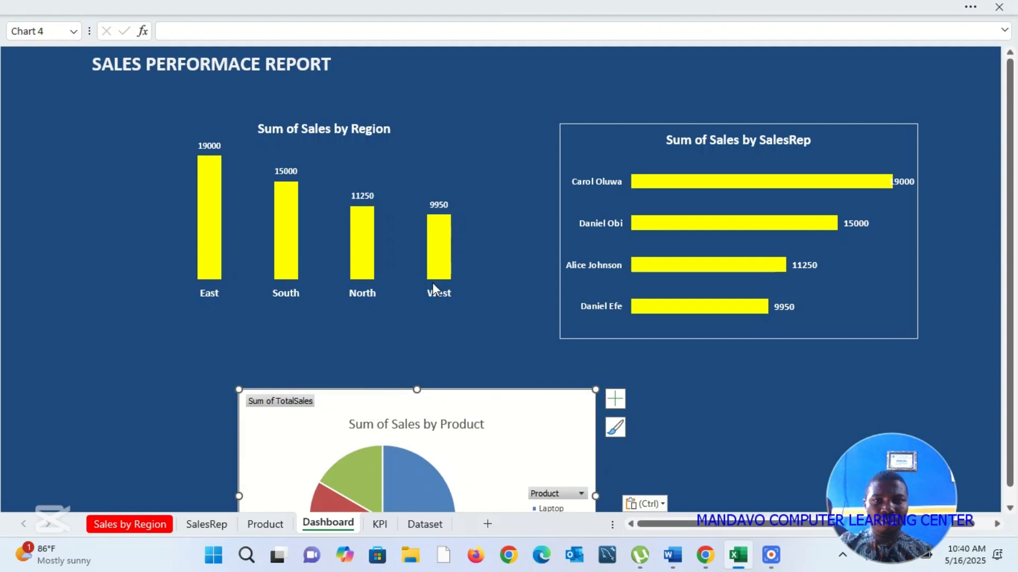
{"action": "left_click_drag", "start_coordinate": [378, 410], "coordinate": [377, 250]}
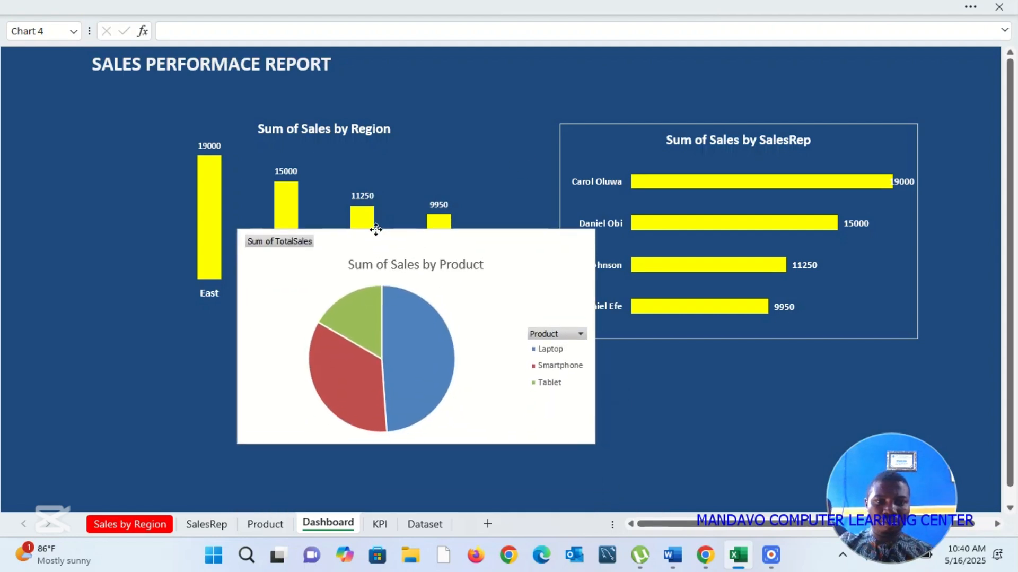
Step: Hide all field buttons on the Sum of Sales by Product pie chart and delete its legend
{"action": "left_click", "coordinate": [564, 332]}
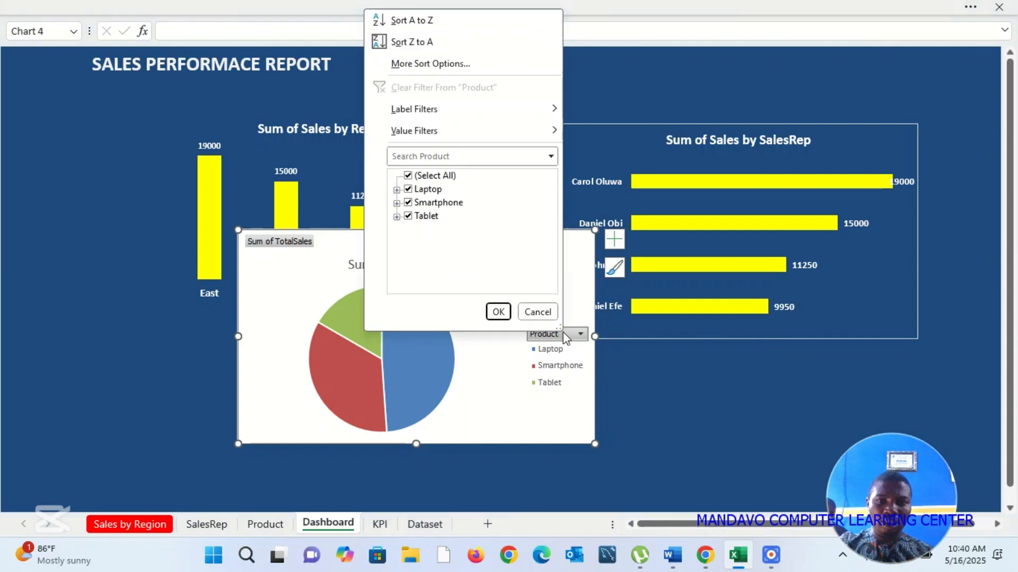
{"action": "left_click", "coordinate": [537, 312]}
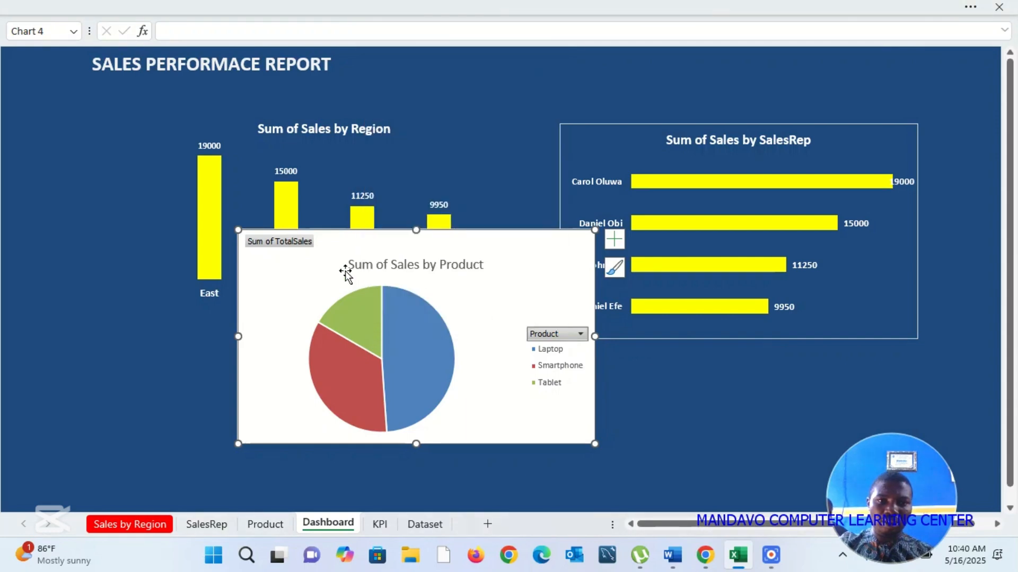
{"action": "right_click", "coordinate": [294, 245]}
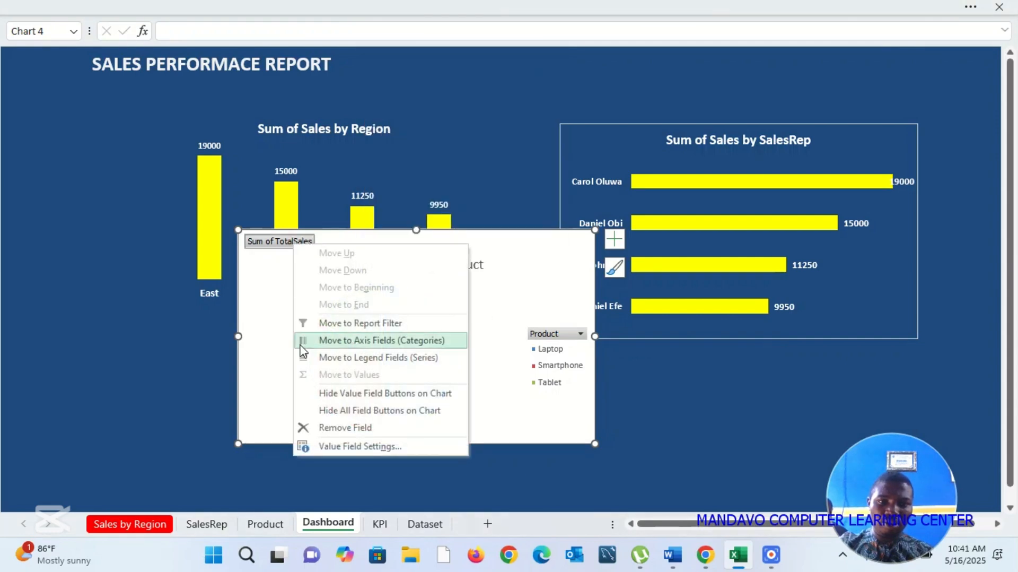
{"action": "left_click", "coordinate": [402, 411]}
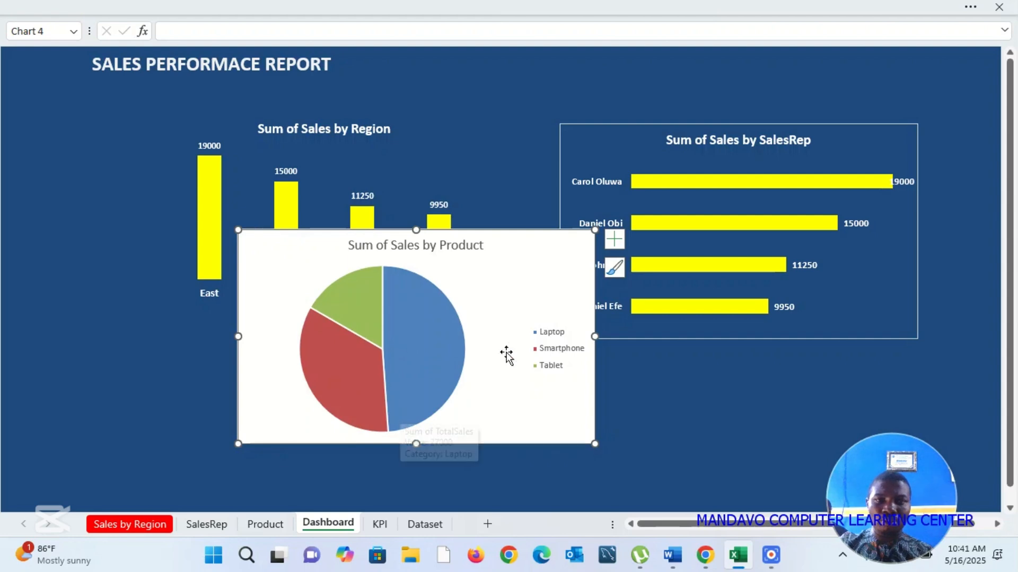
{"action": "left_click", "coordinate": [557, 336]}
{"action": "key", "text": "Delete"}
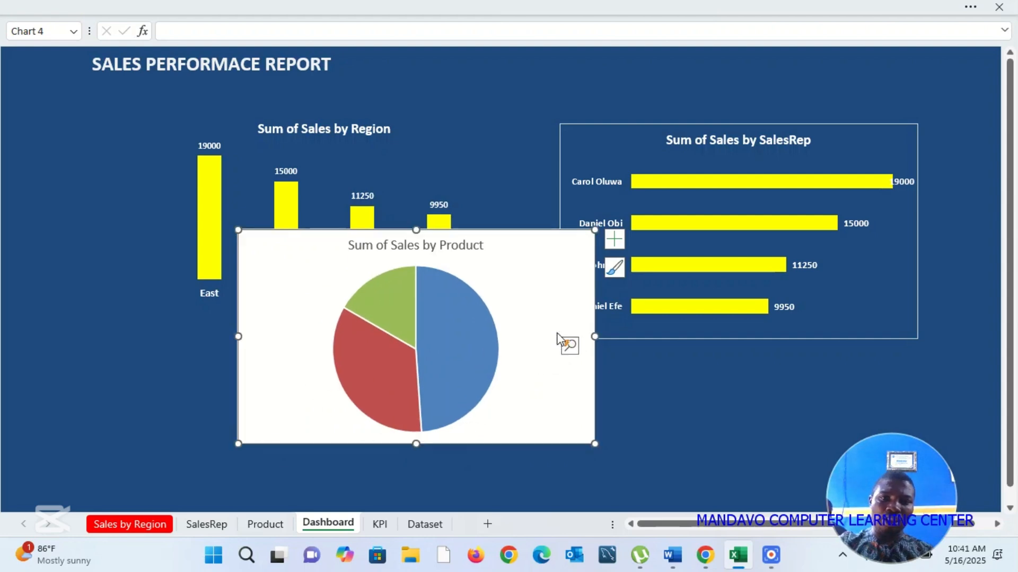
Step: Remove the fill and the outline of the Sum of Sales by Product chart area
{"action": "right_click", "coordinate": [514, 245]}
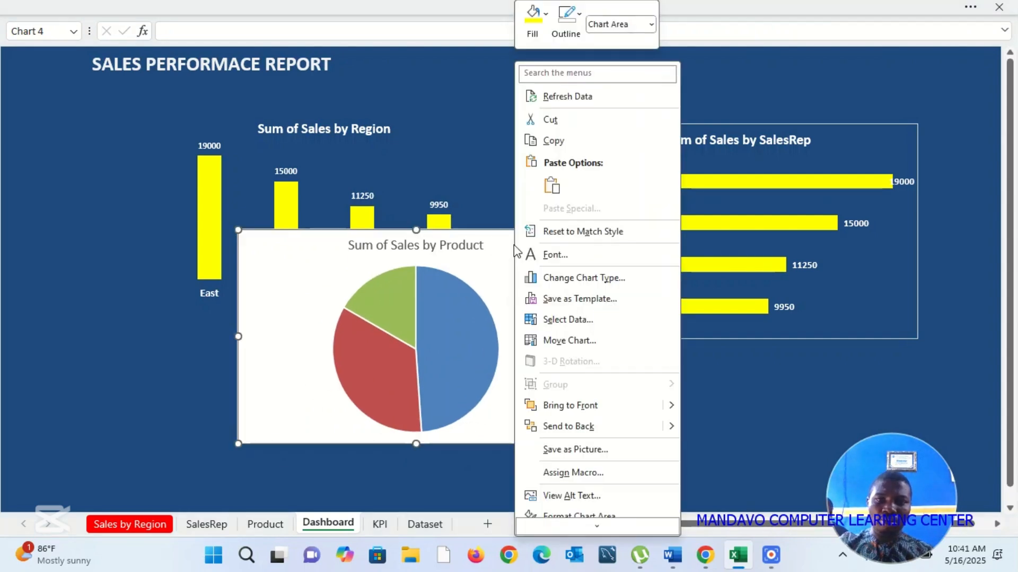
{"action": "left_click", "coordinate": [552, 21]}
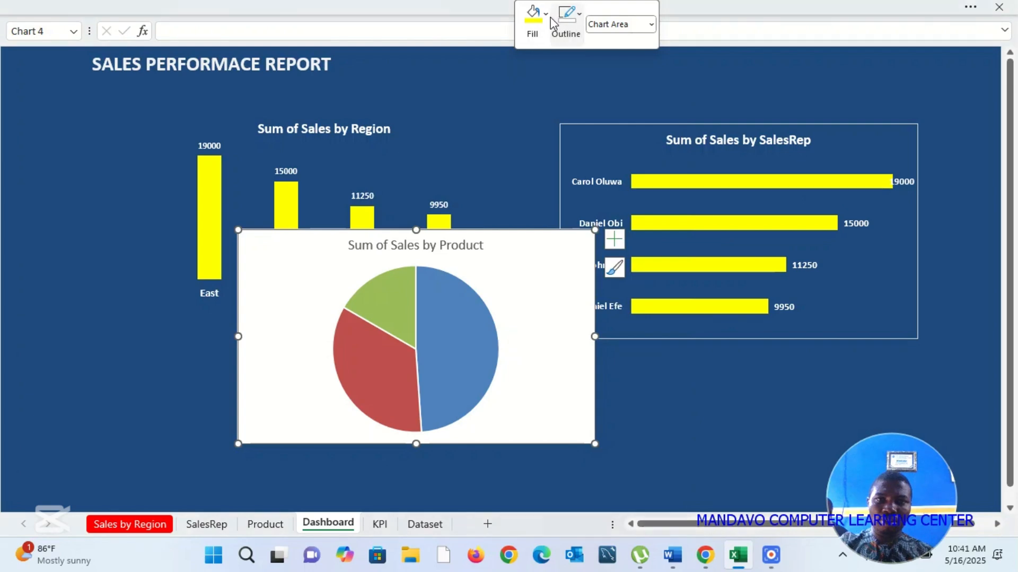
{"action": "left_click", "coordinate": [546, 15]}
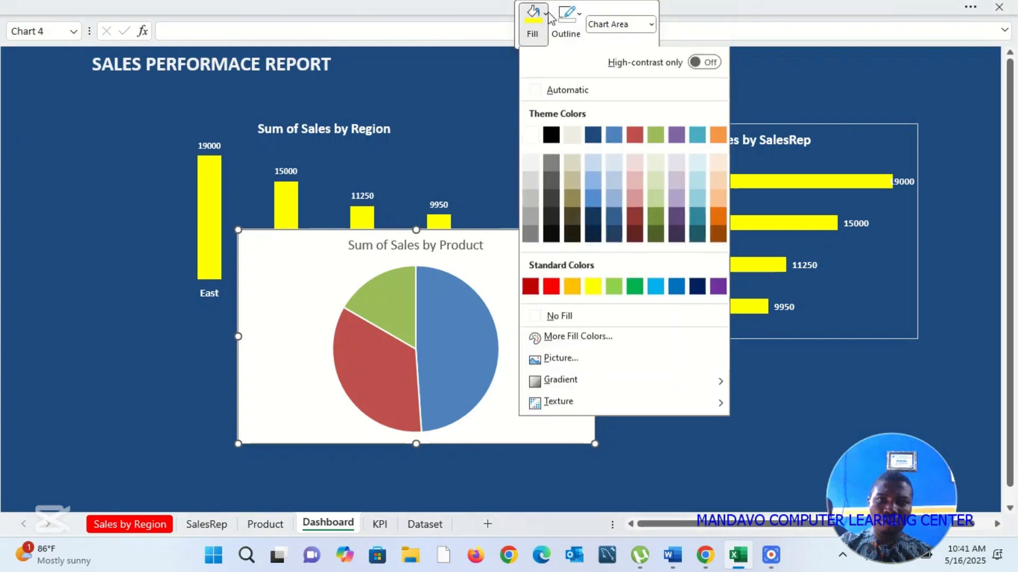
{"action": "left_click", "coordinate": [577, 318]}
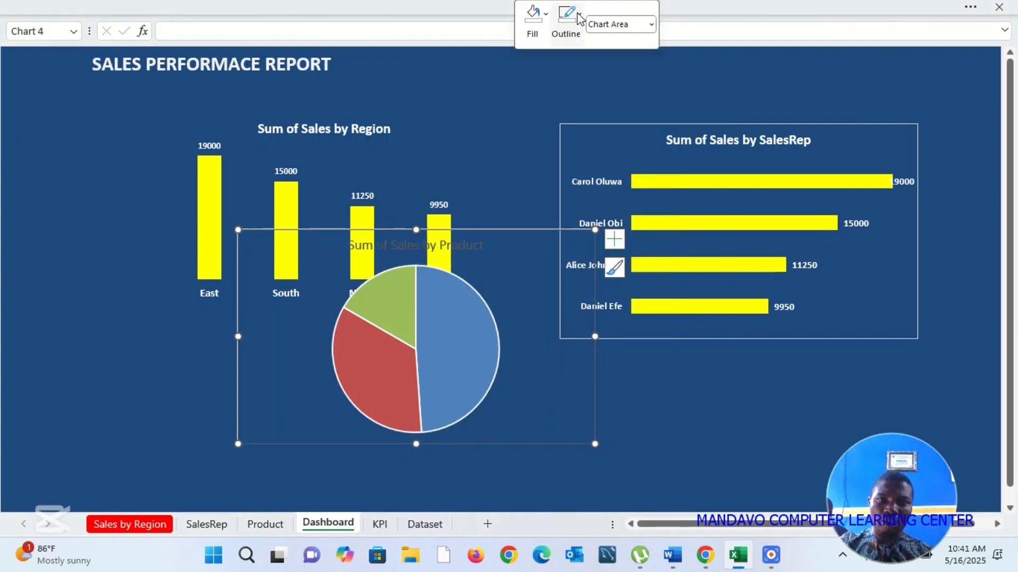
{"action": "left_click", "coordinate": [579, 14]}
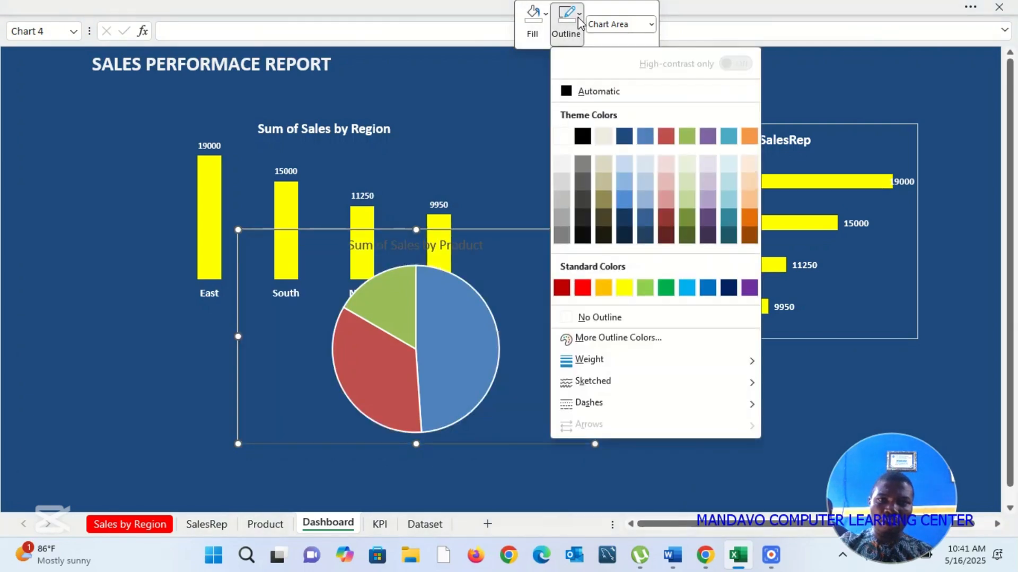
{"action": "left_click", "coordinate": [604, 317]}
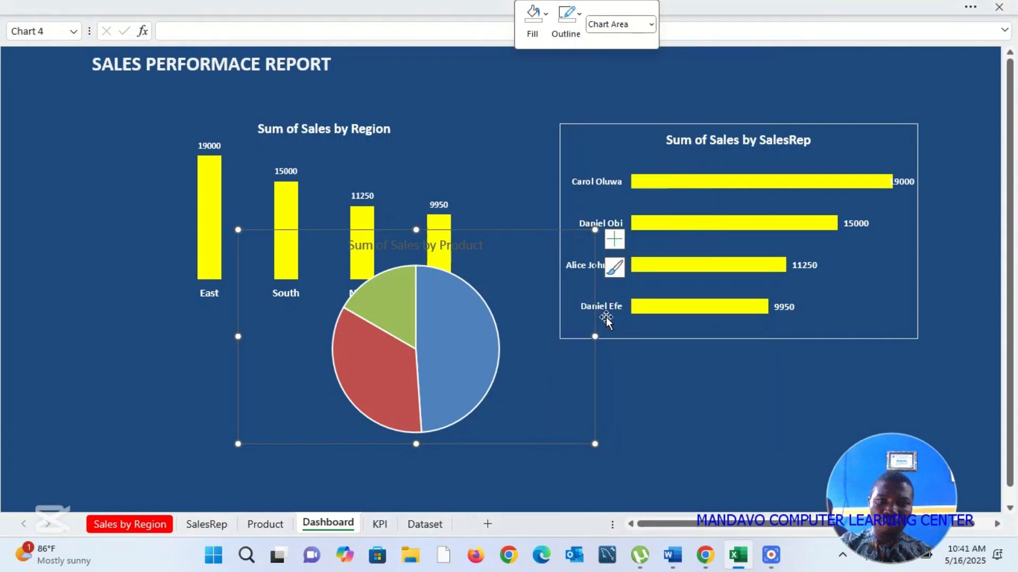
Step: Make the title of the Sum of Sales by Product chart white and bold
{"action": "left_click", "coordinate": [473, 252]}
{"action": "right_click", "coordinate": [474, 250]}
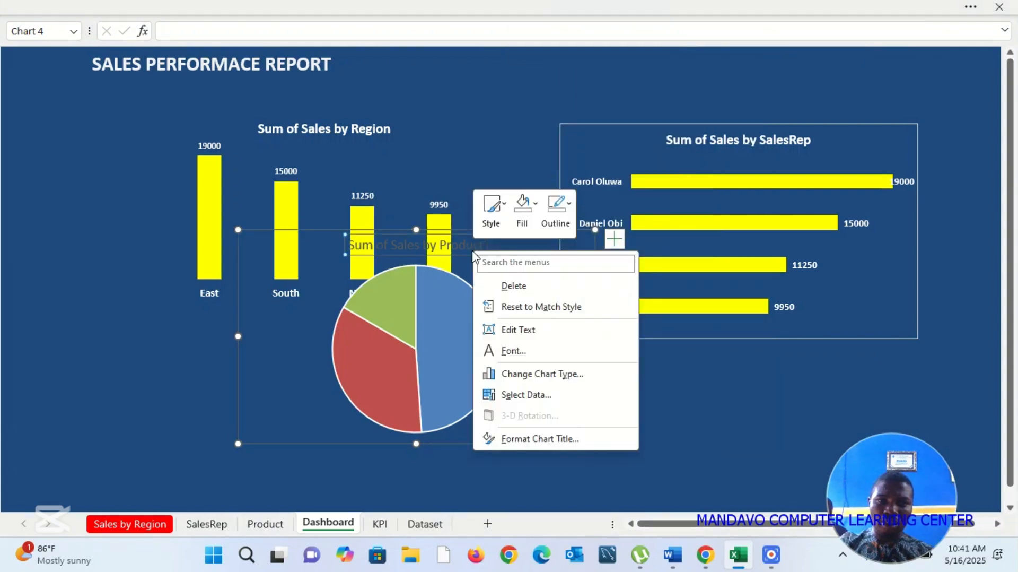
{"action": "left_click", "coordinate": [513, 345]}
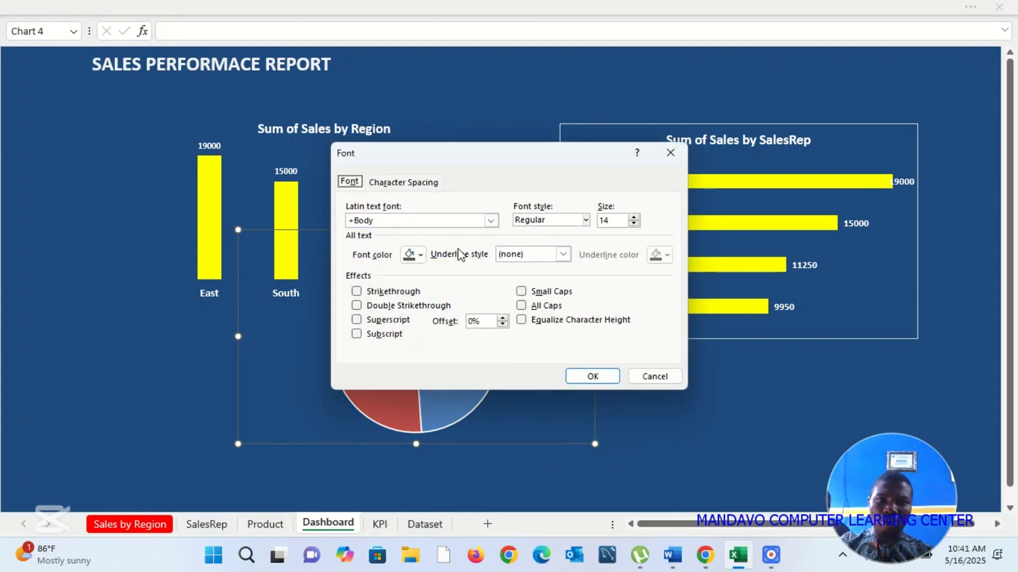
{"action": "left_click", "coordinate": [420, 255]}
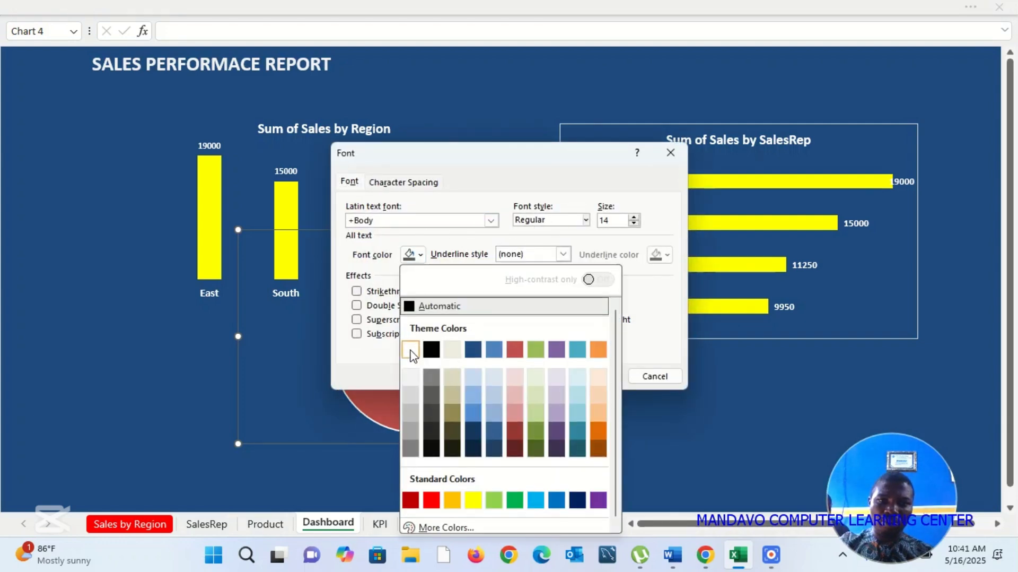
{"action": "left_click", "coordinate": [412, 352]}
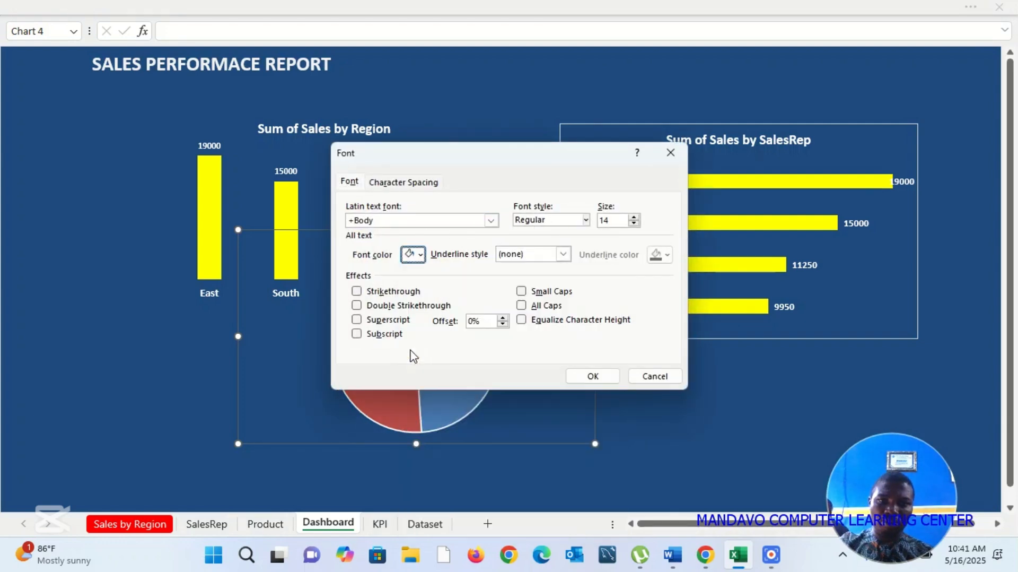
{"action": "left_click", "coordinate": [585, 220]}
{"action": "left_click", "coordinate": [541, 263]}
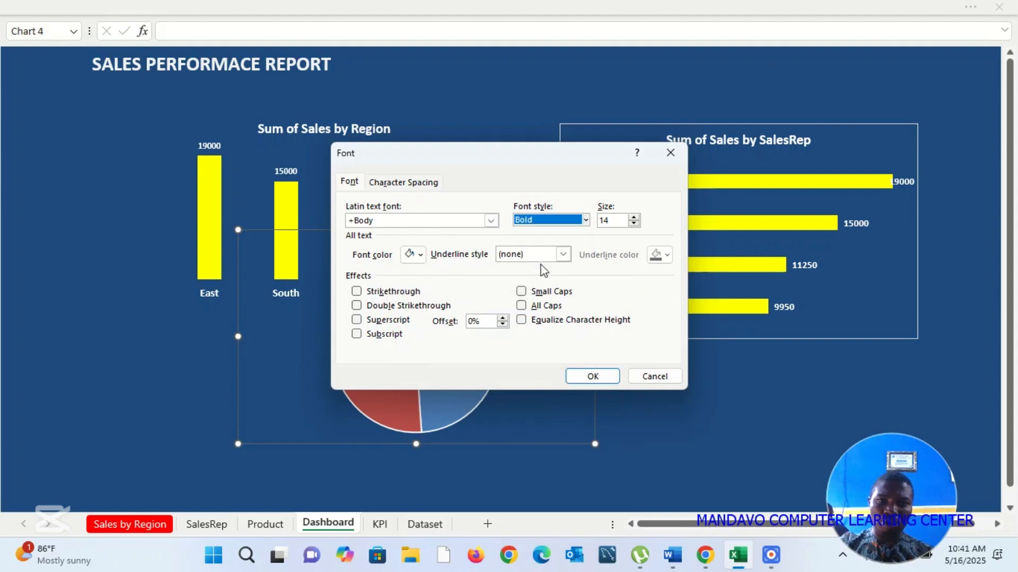
{"action": "left_click", "coordinate": [593, 376]}
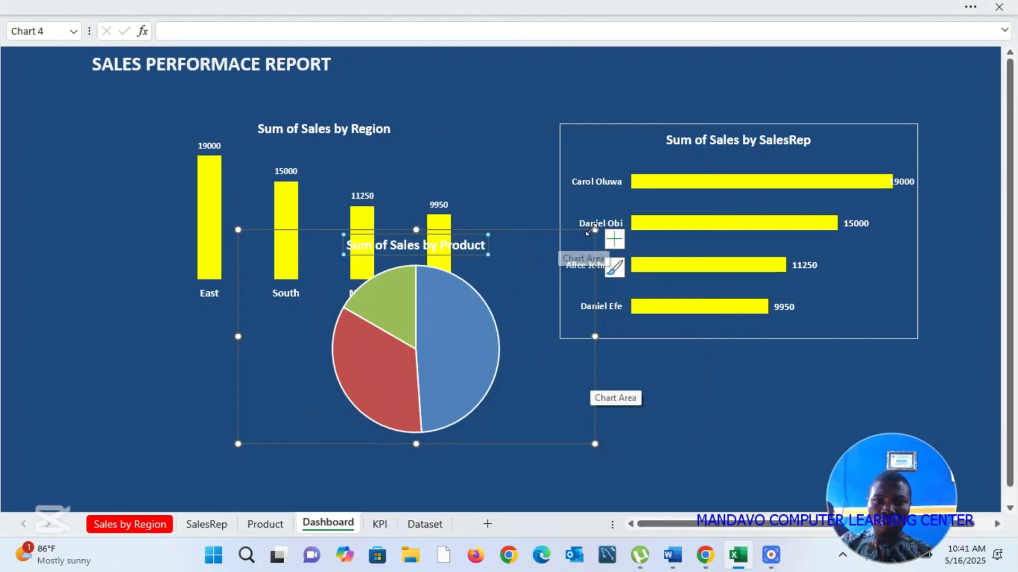
Step: Shrink the Sum of Sales by Product chart and rearrange the dashboard with Product beneath the report title, SalesRep below it and Region on the opposite side
{"action": "left_click_drag", "start_coordinate": [595, 230], "coordinate": [522, 289]}
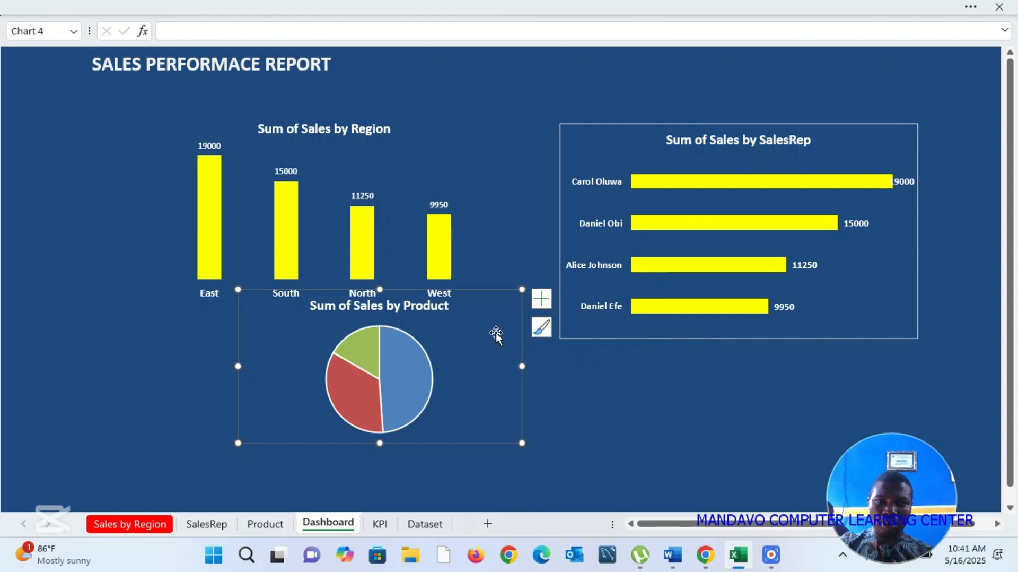
{"action": "left_click_drag", "start_coordinate": [495, 332], "coordinate": [652, 326]}
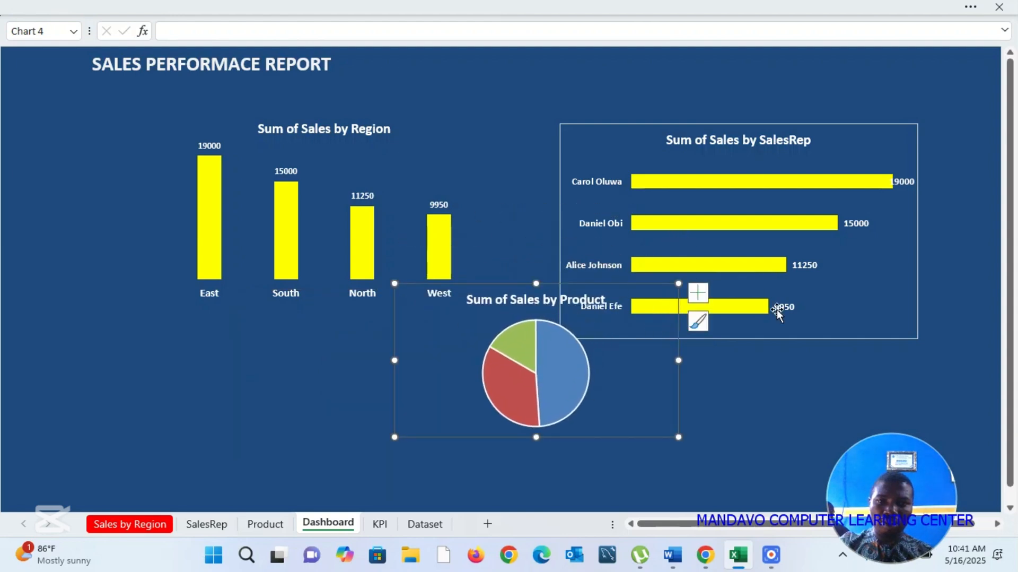
{"action": "left_click_drag", "start_coordinate": [806, 333], "coordinate": [371, 505]}
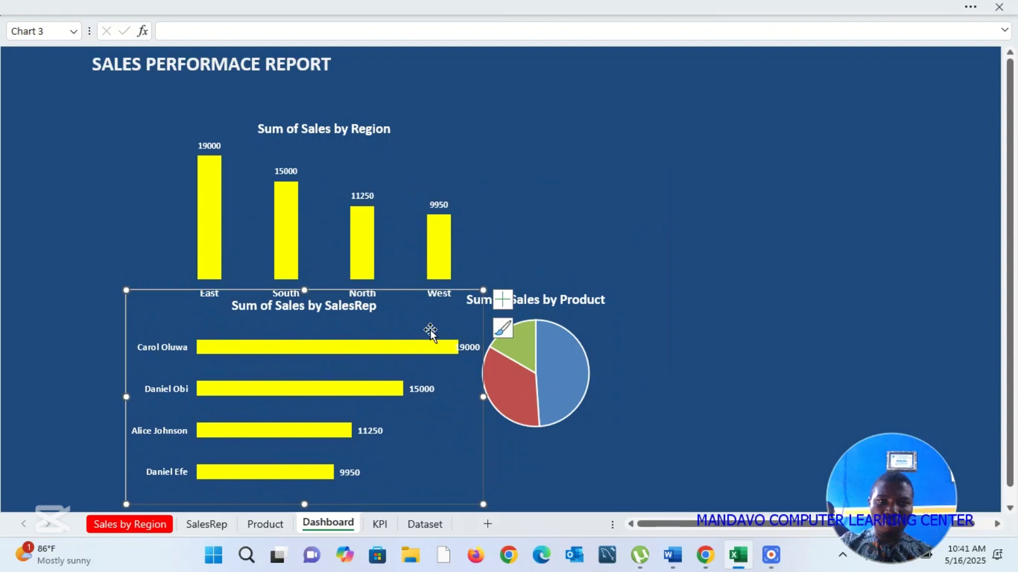
{"action": "left_click", "coordinate": [457, 115]}
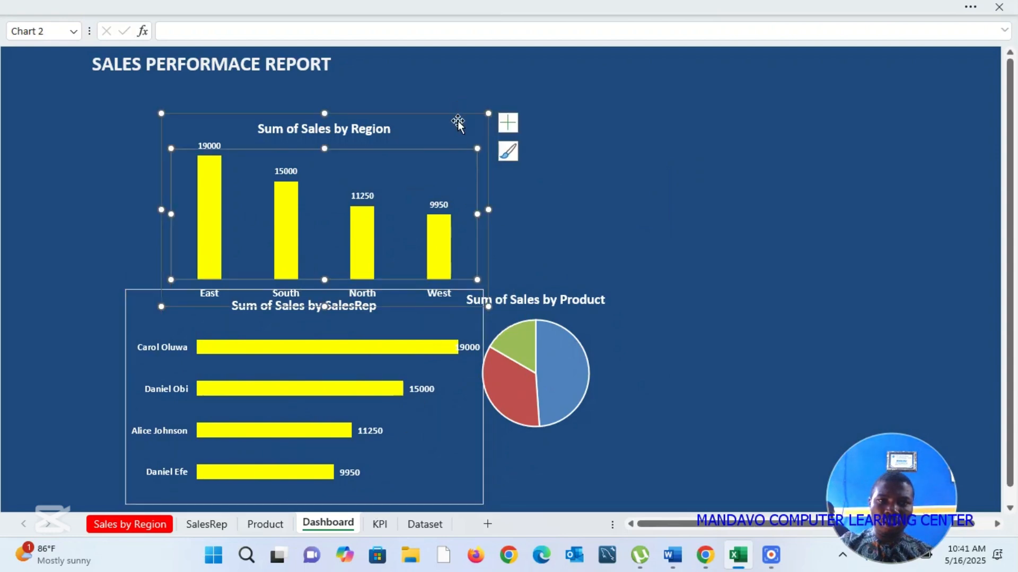
{"action": "left_click_drag", "start_coordinate": [456, 122], "coordinate": [908, 69]}
{"action": "left_click_drag", "start_coordinate": [434, 296], "coordinate": [213, 133]}
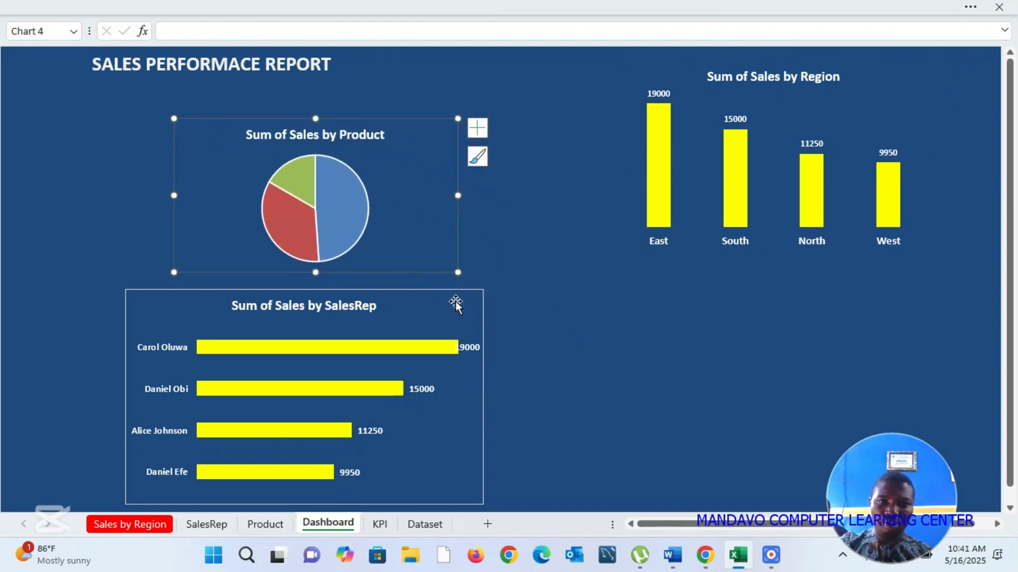
Step: Fine-tune the positions of the Product and SalesRep charts so the pie sits roughly centred above the bar chart with a gap between them
{"action": "left_click_drag", "start_coordinate": [448, 301], "coordinate": [528, 286]}
{"action": "left_click_drag", "start_coordinate": [390, 193], "coordinate": [339, 170]}
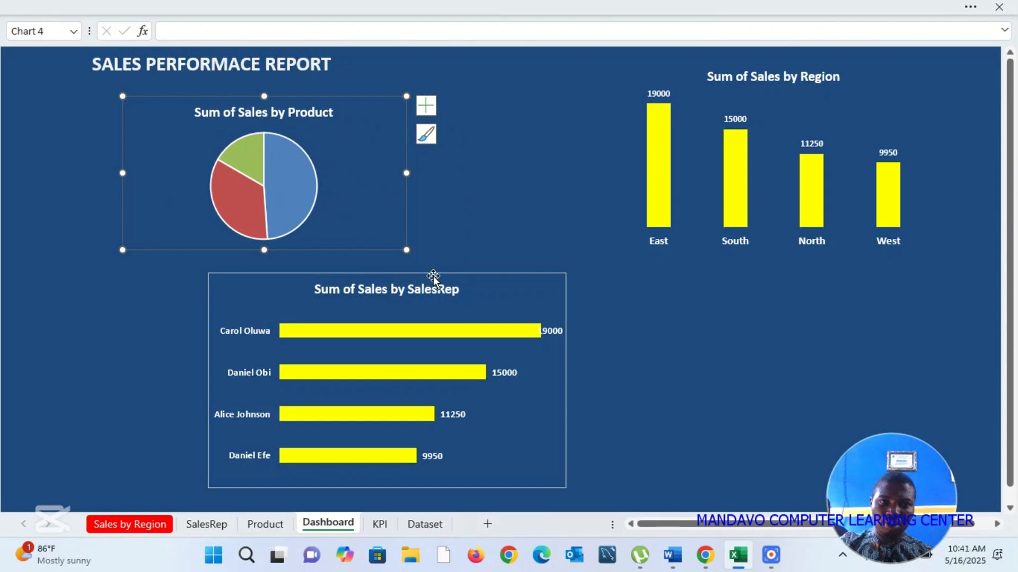
{"action": "left_click_drag", "start_coordinate": [432, 275], "coordinate": [379, 274]}
{"action": "left_click", "coordinate": [332, 168]}
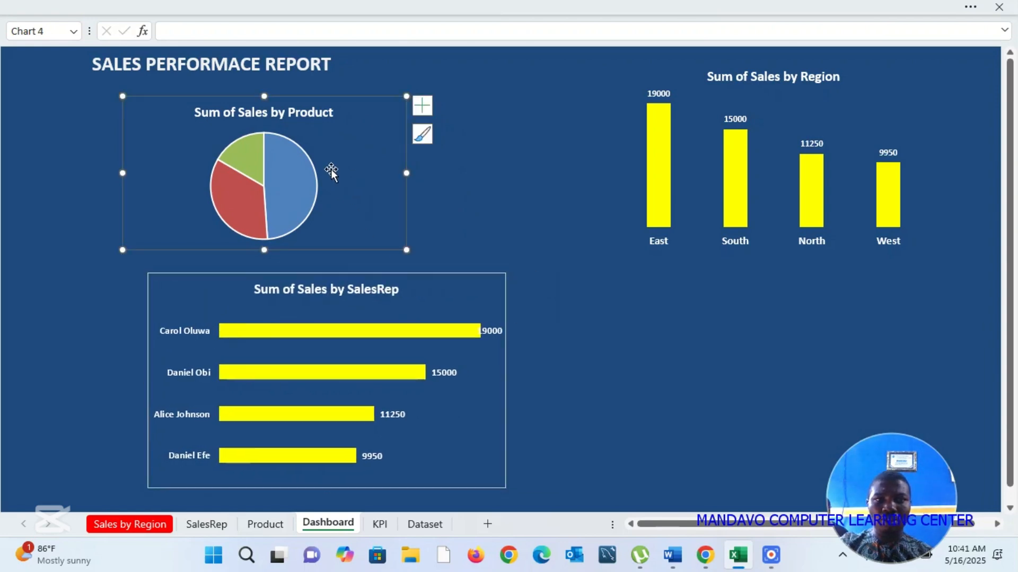
{"action": "left_click_drag", "start_coordinate": [332, 168], "coordinate": [435, 173]}
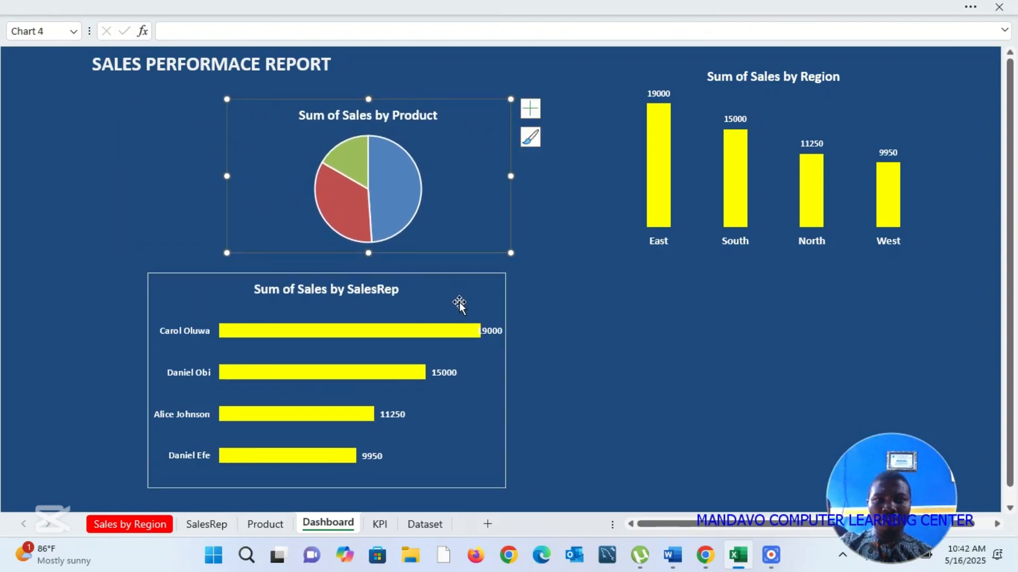
{"action": "left_click_drag", "start_coordinate": [469, 287], "coordinate": [494, 287]}
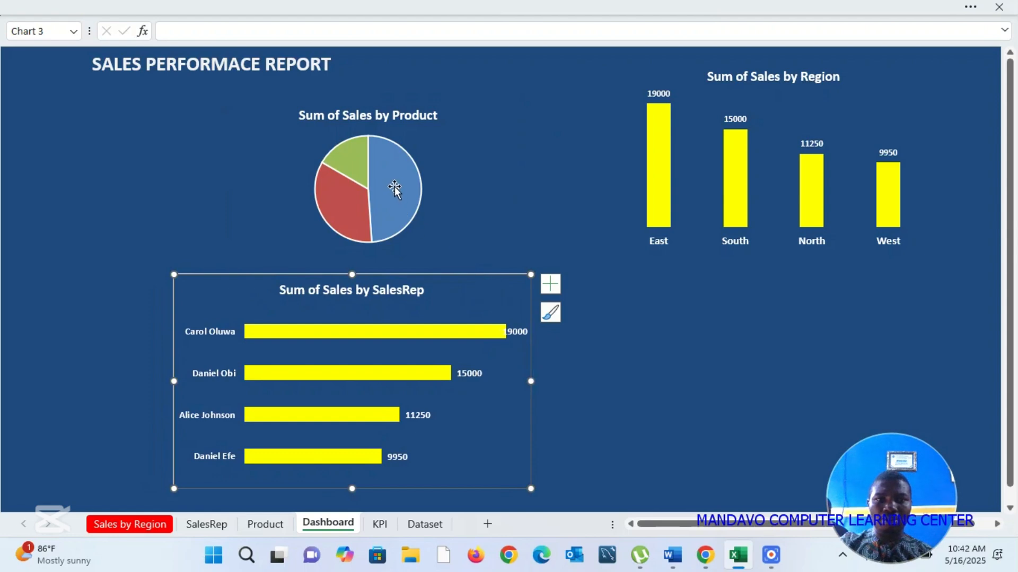
Step: Add data labels to the Sum of Sales by Product pie chart
{"action": "left_click", "coordinate": [396, 187]}
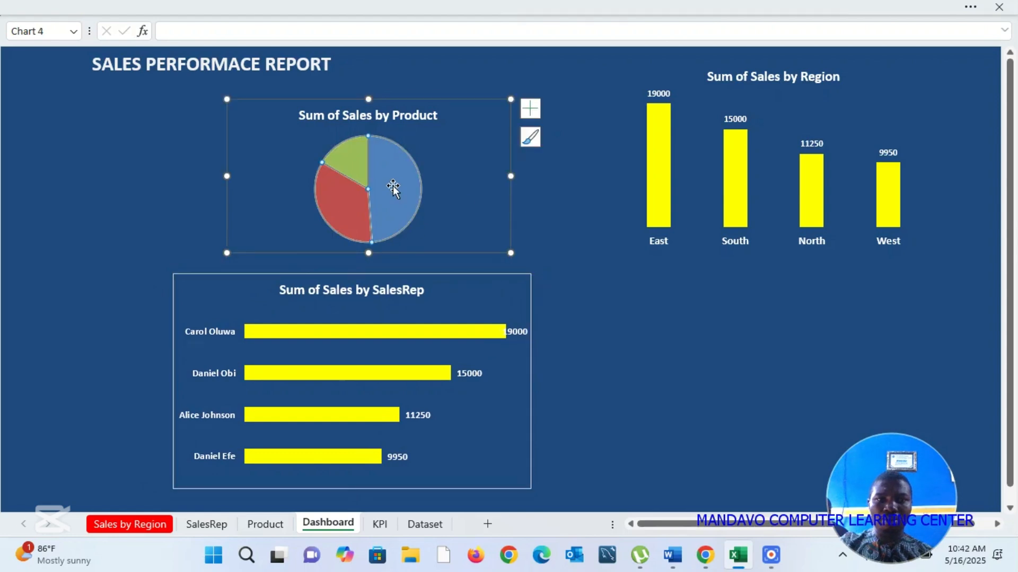
{"action": "left_click", "coordinate": [450, 144]}
{"action": "left_click", "coordinate": [532, 108]}
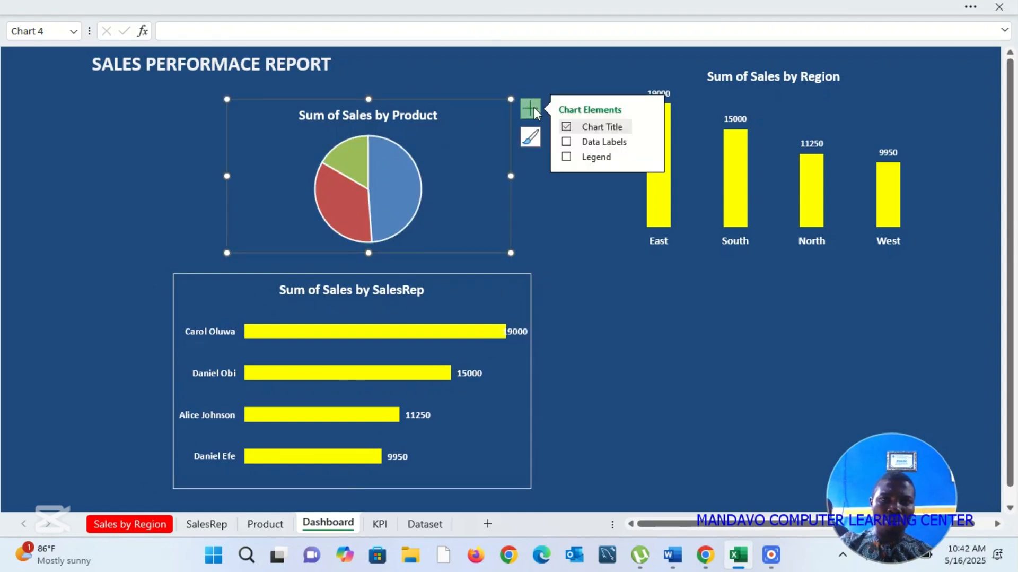
{"action": "left_click", "coordinate": [566, 142]}
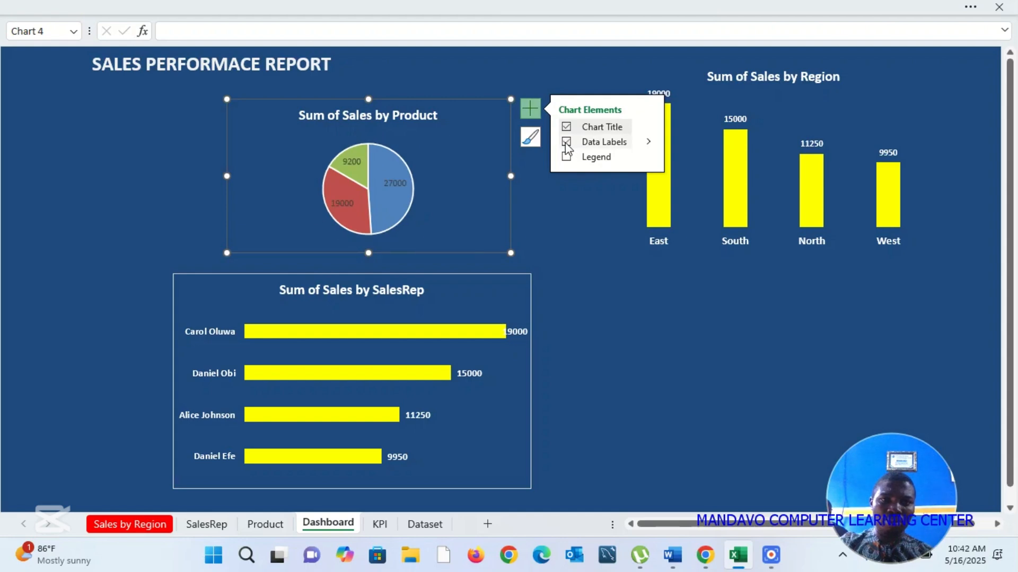
Step: Set the pie chart's data labels to show Category Name and Percentage instead of Value
{"action": "left_click", "coordinate": [651, 142]}
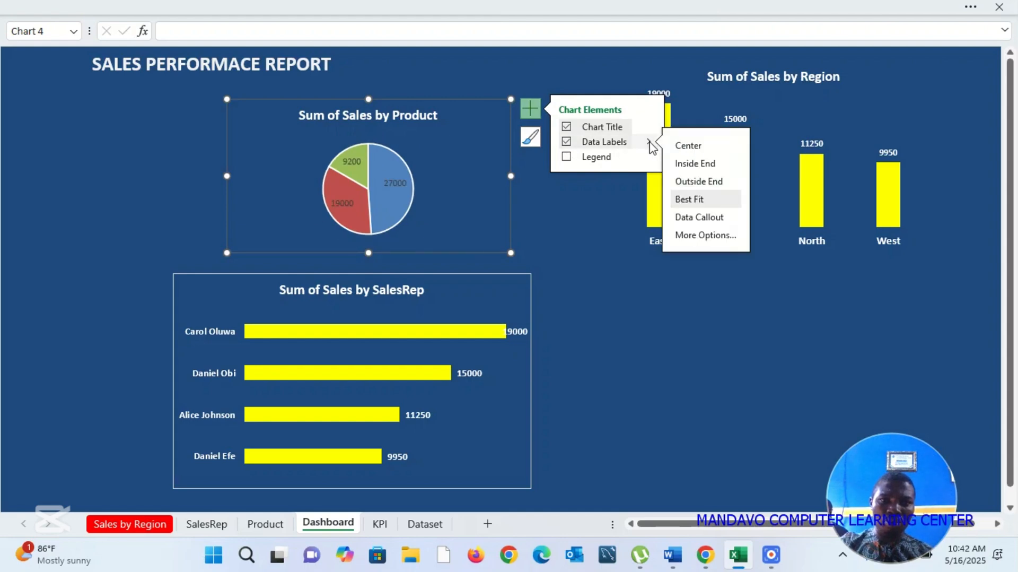
{"action": "left_click", "coordinate": [705, 235]}
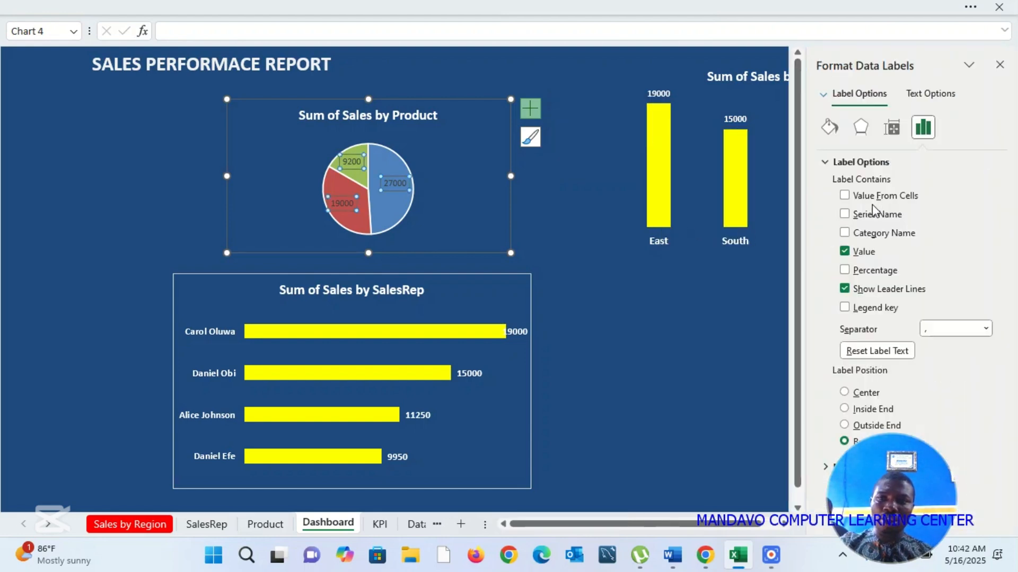
{"action": "left_click", "coordinate": [846, 233]}
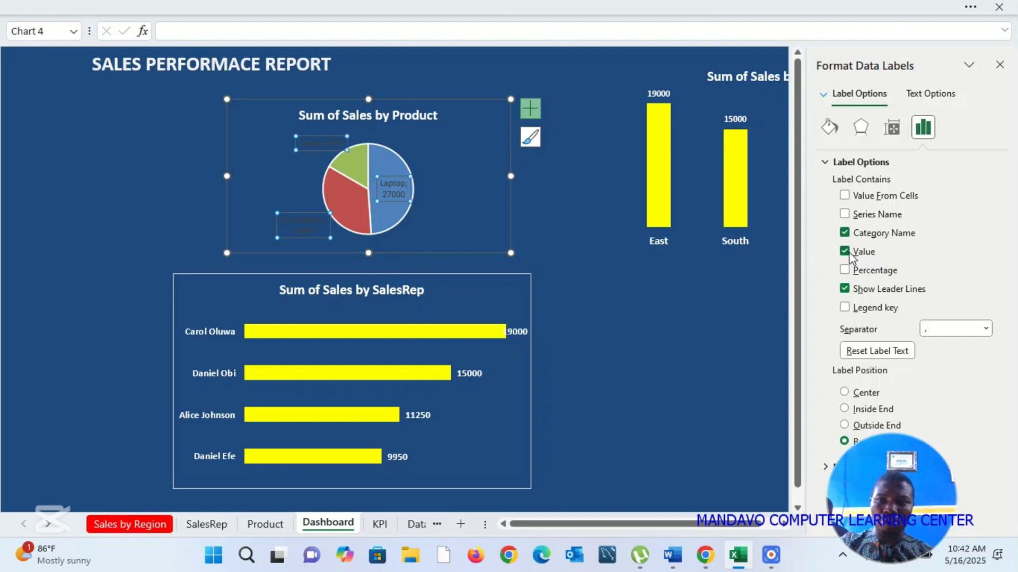
{"action": "left_click", "coordinate": [845, 253]}
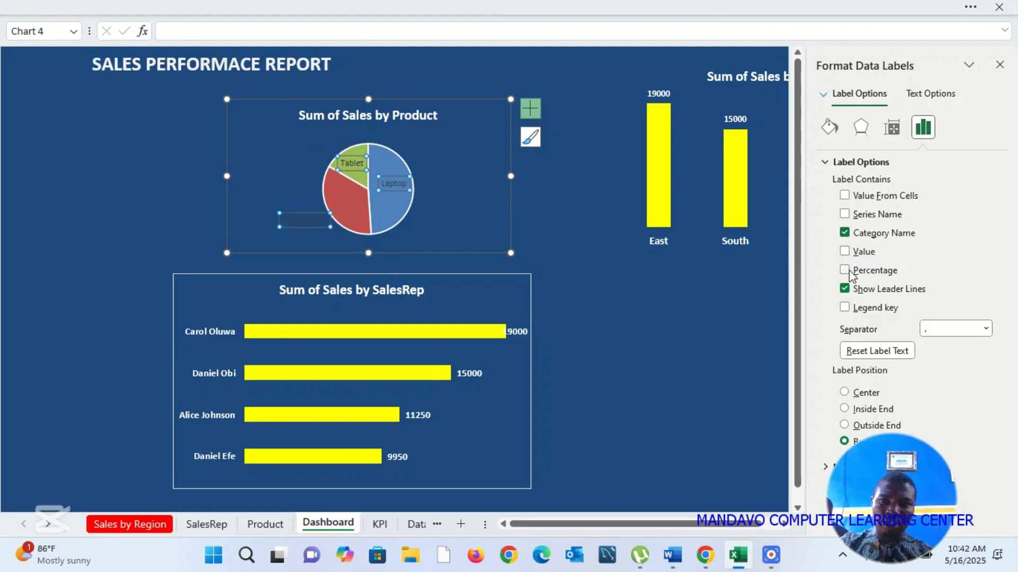
{"action": "left_click", "coordinate": [845, 270]}
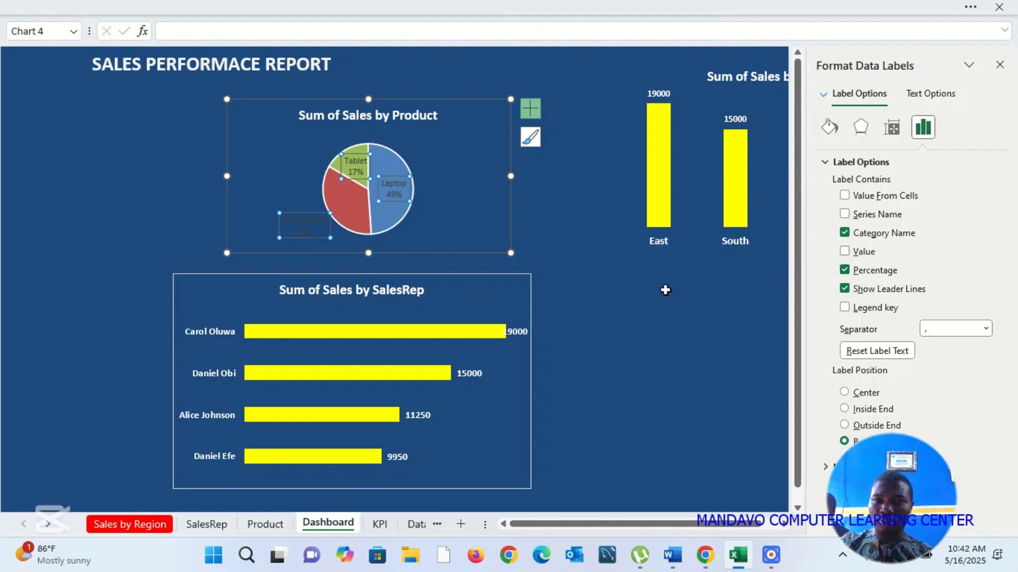
{"action": "left_click", "coordinate": [664, 308]}
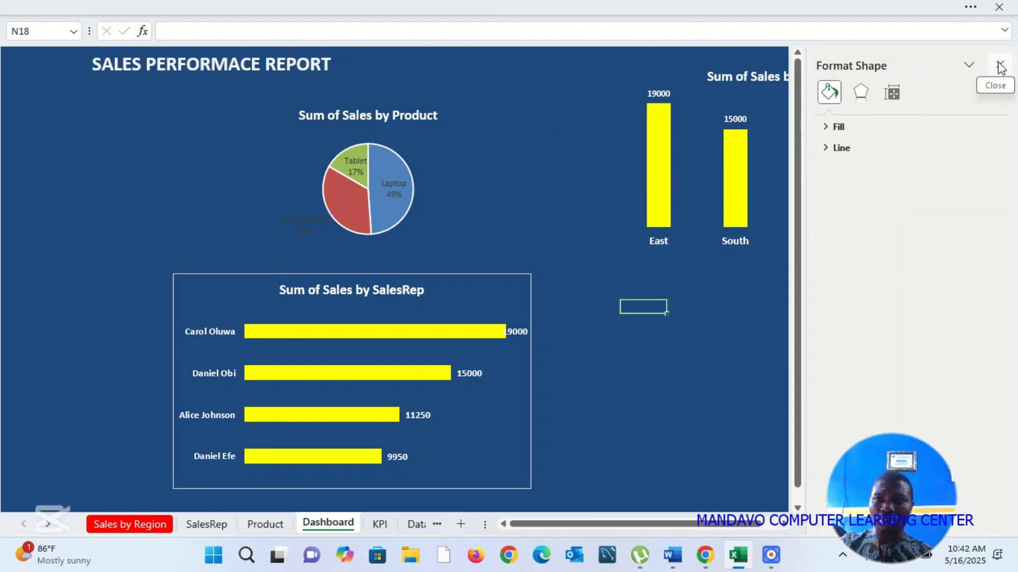
Step: Select the pie chart's data labels and look through their fill, effects, size and label formatting options
{"action": "left_click", "coordinate": [407, 186]}
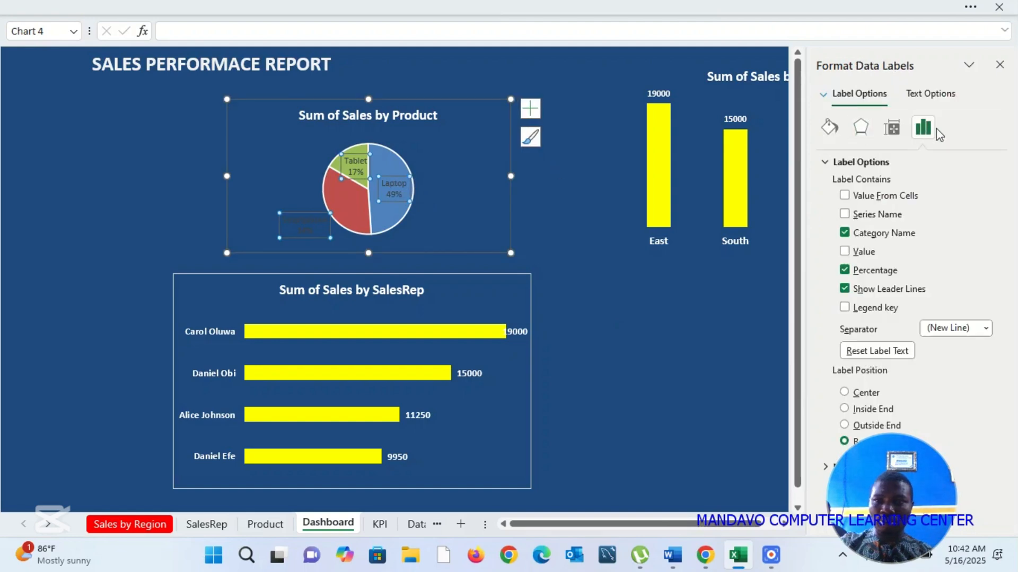
{"action": "left_click", "coordinate": [830, 128]}
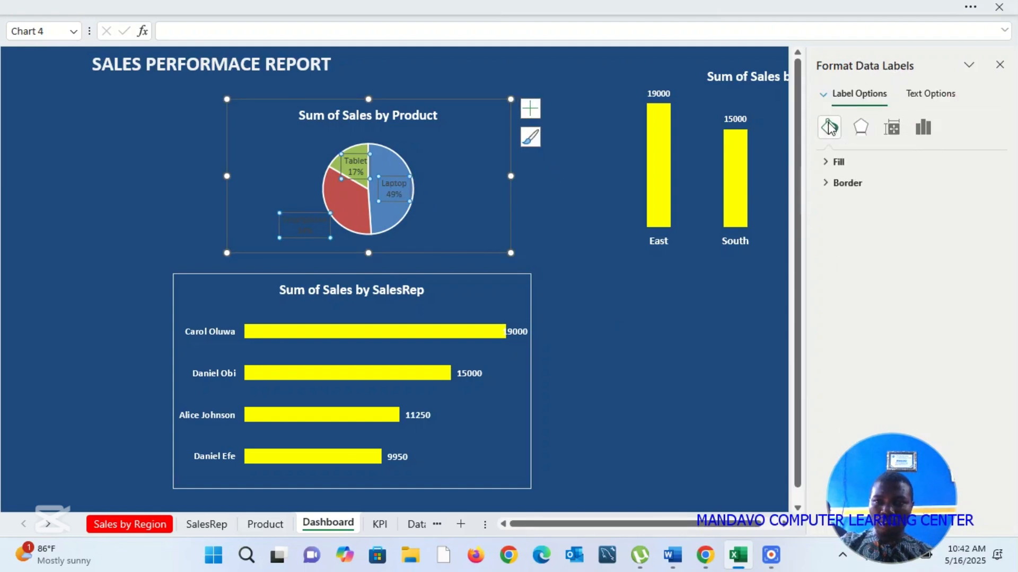
{"action": "left_click", "coordinate": [826, 169]}
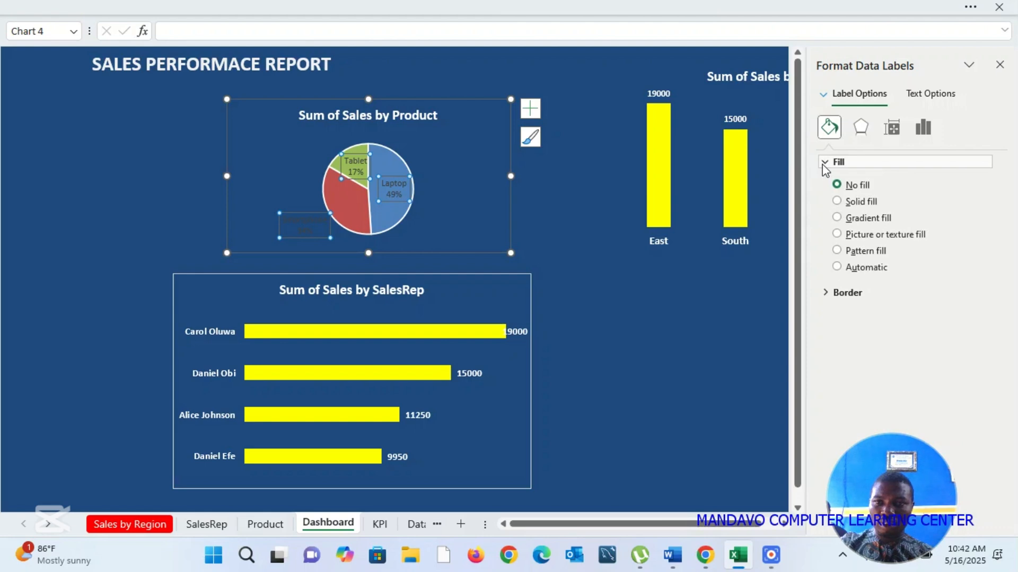
{"action": "left_click", "coordinate": [934, 131]}
{"action": "left_click", "coordinate": [934, 131]}
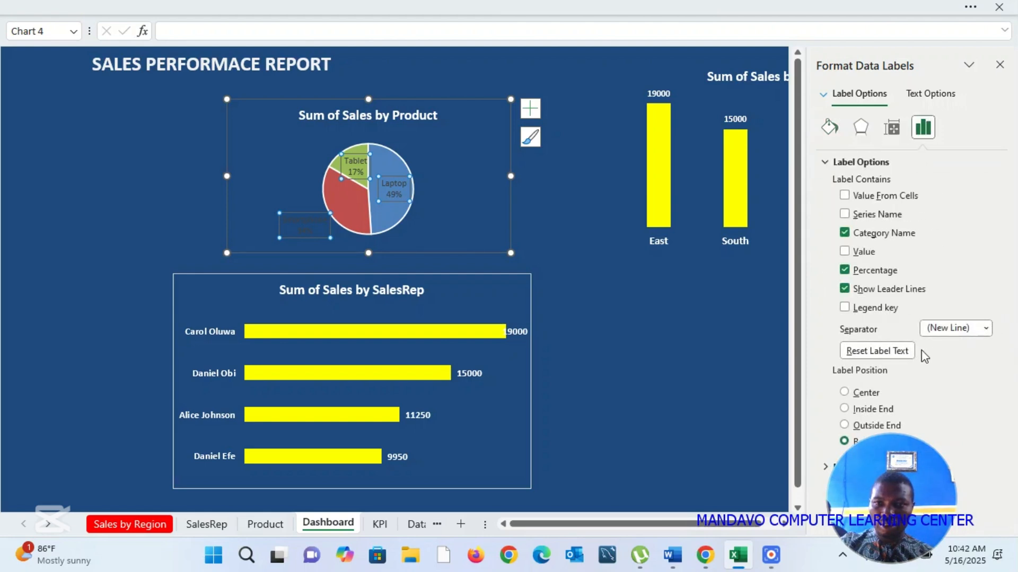
{"action": "left_click", "coordinate": [892, 127]}
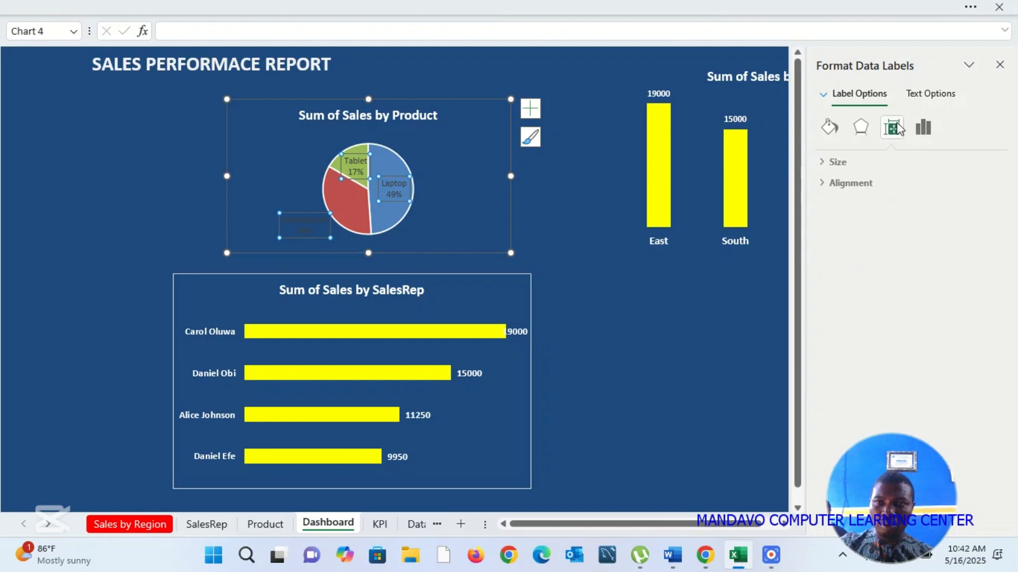
{"action": "left_click", "coordinate": [861, 131]}
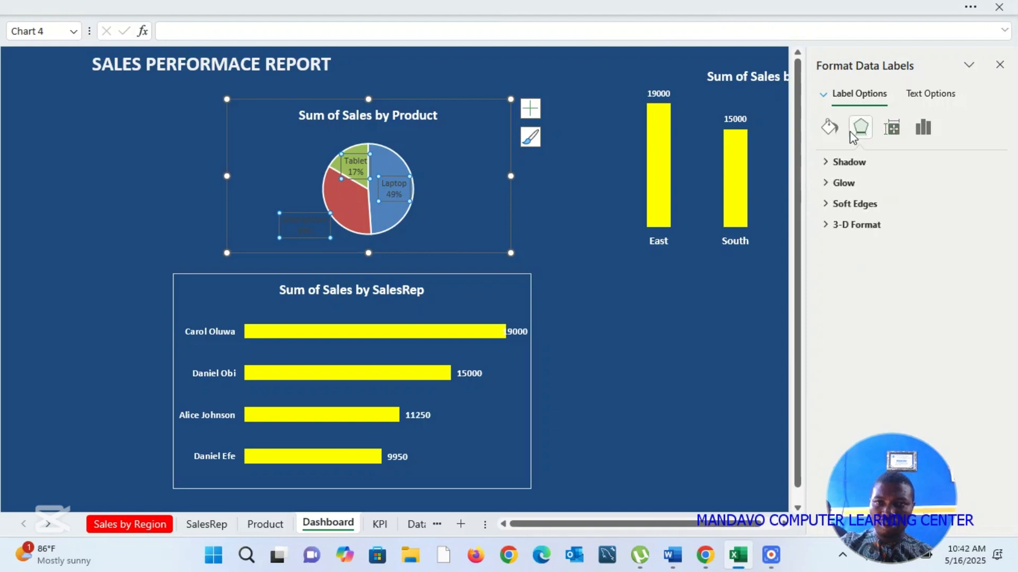
{"action": "left_click", "coordinate": [892, 127]}
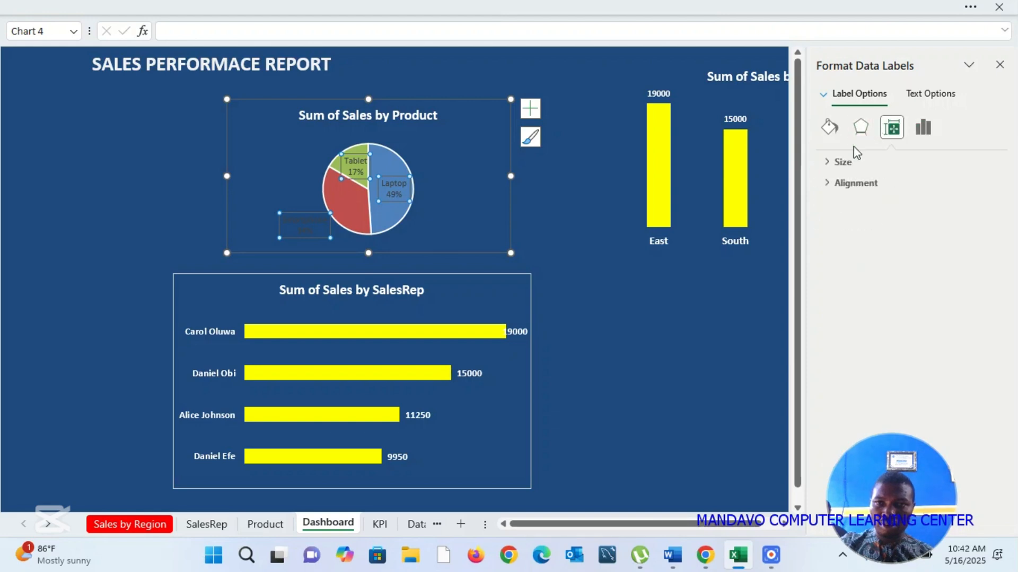
{"action": "left_click", "coordinate": [826, 162]}
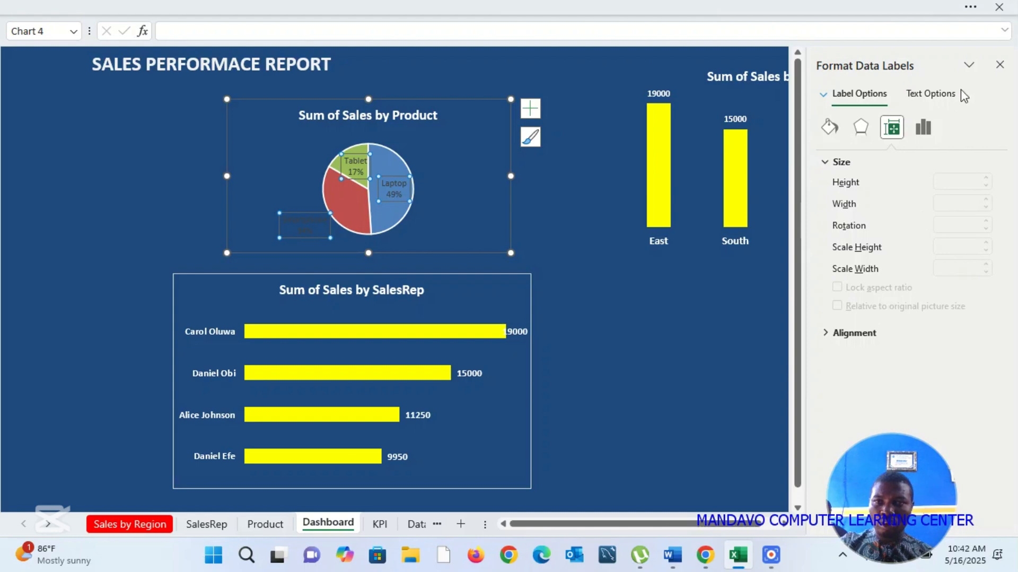
{"action": "left_click", "coordinate": [1000, 64]}
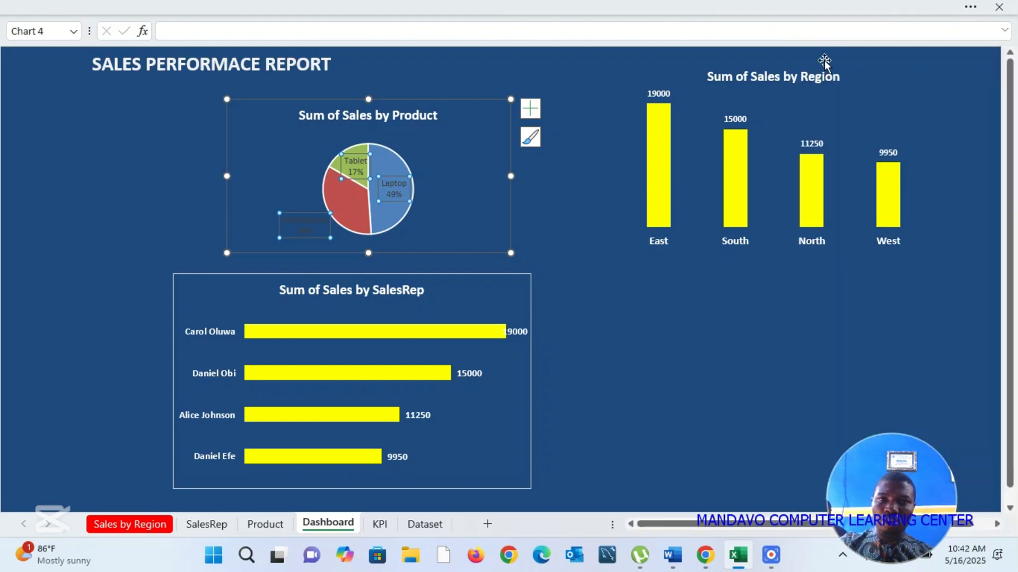
Step: Make the pie chart's data labels white and bold
{"action": "left_click", "coordinate": [970, 8]}
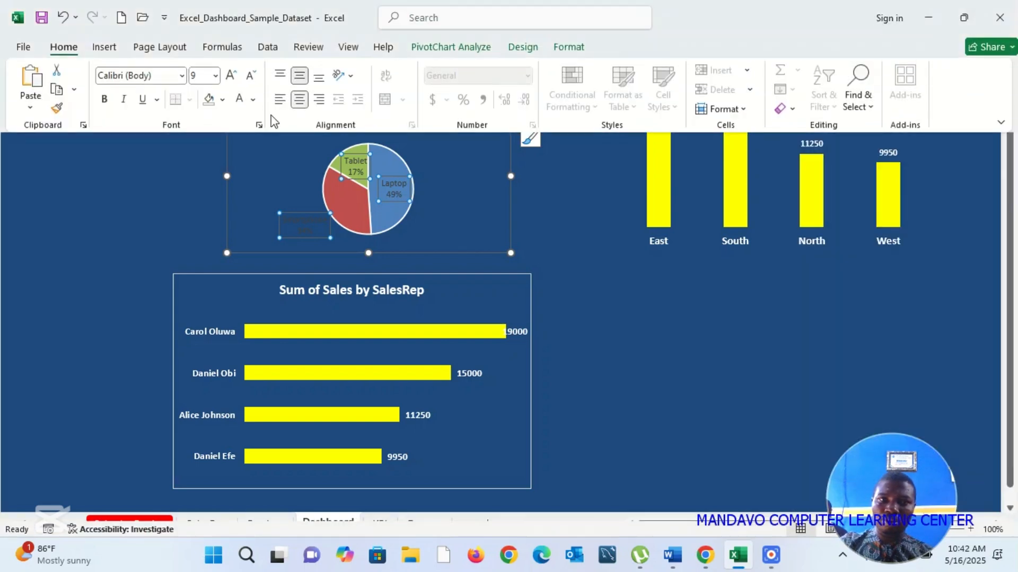
{"action": "left_click", "coordinate": [238, 106]}
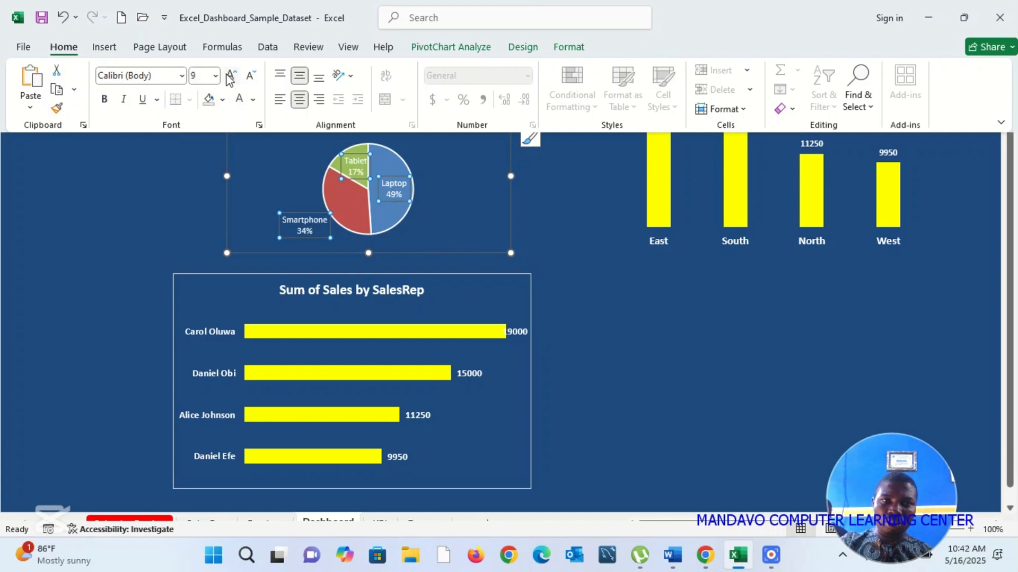
{"action": "left_click", "coordinate": [104, 101]}
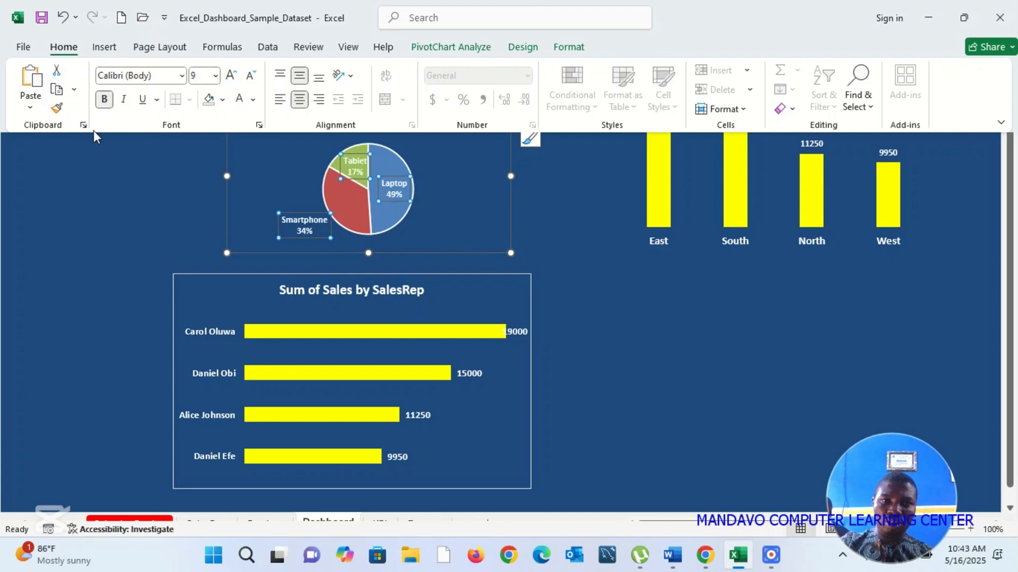
{"action": "left_click", "coordinate": [93, 237]}
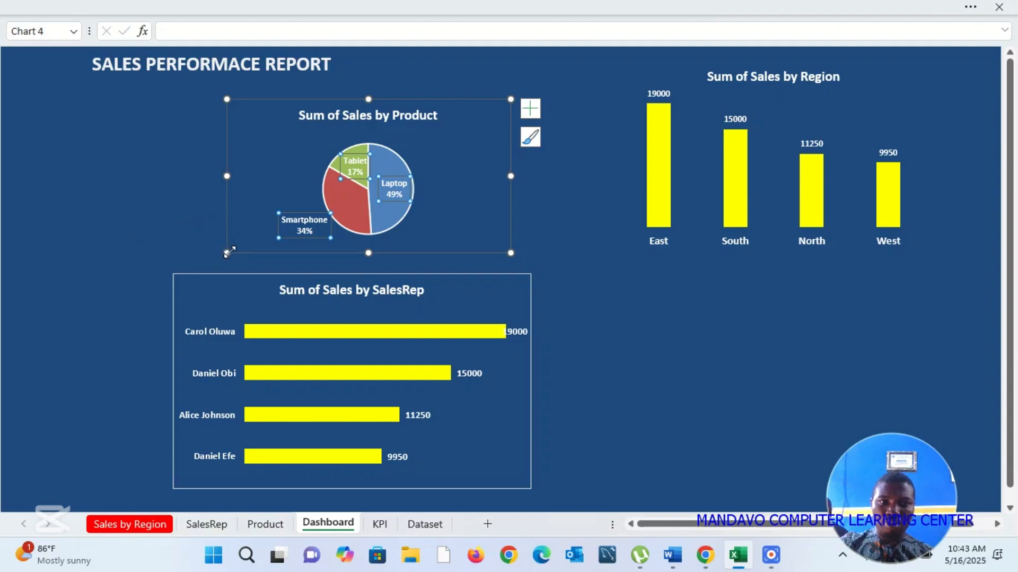
Step: Enlarge the Sum of Sales by Product chart and reposition it directly above the SalesRep chart
{"action": "left_click_drag", "start_coordinate": [228, 252], "coordinate": [192, 259]}
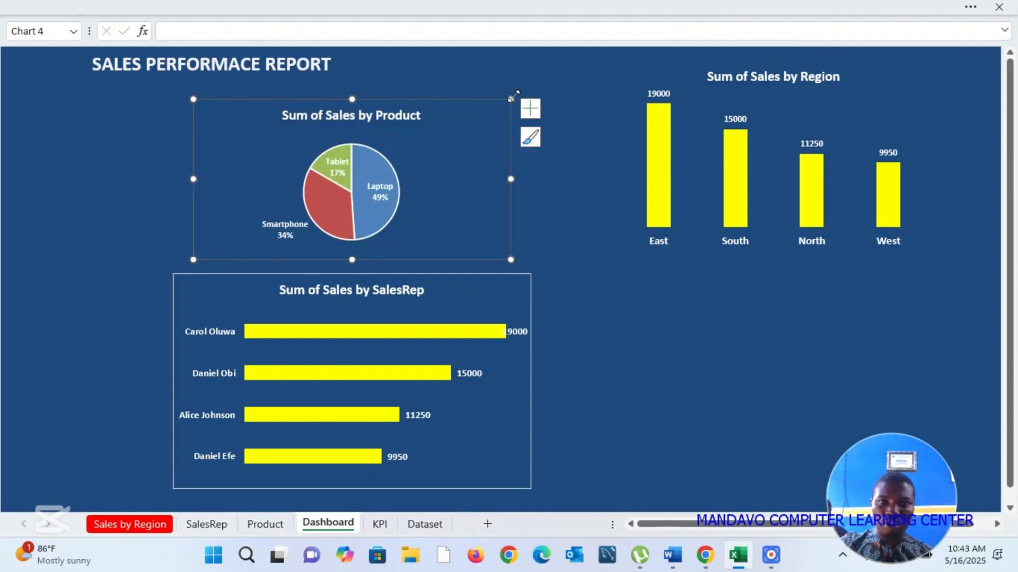
{"action": "left_click_drag", "start_coordinate": [510, 101], "coordinate": [554, 80]}
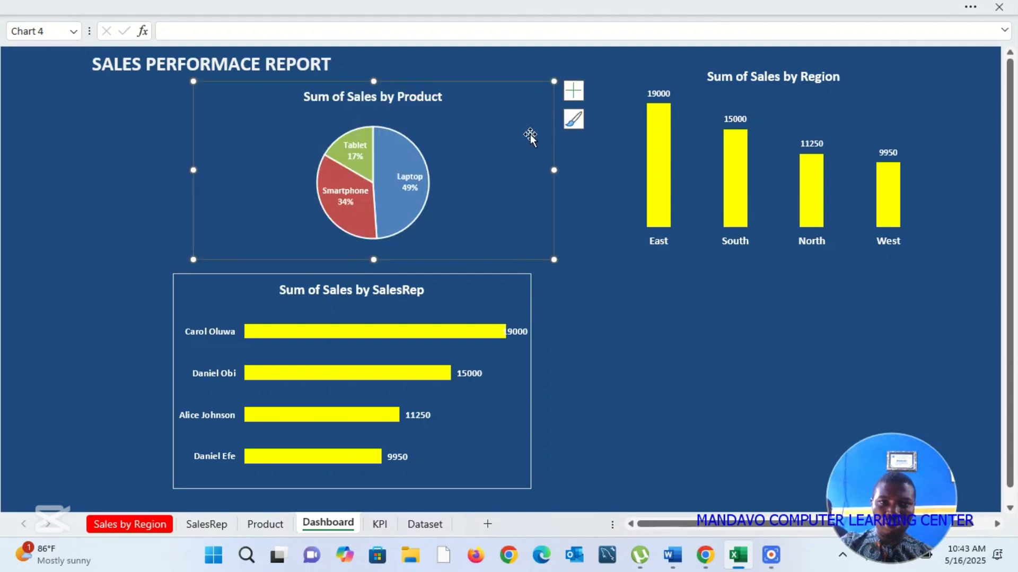
{"action": "left_click_drag", "start_coordinate": [528, 138], "coordinate": [500, 156]}
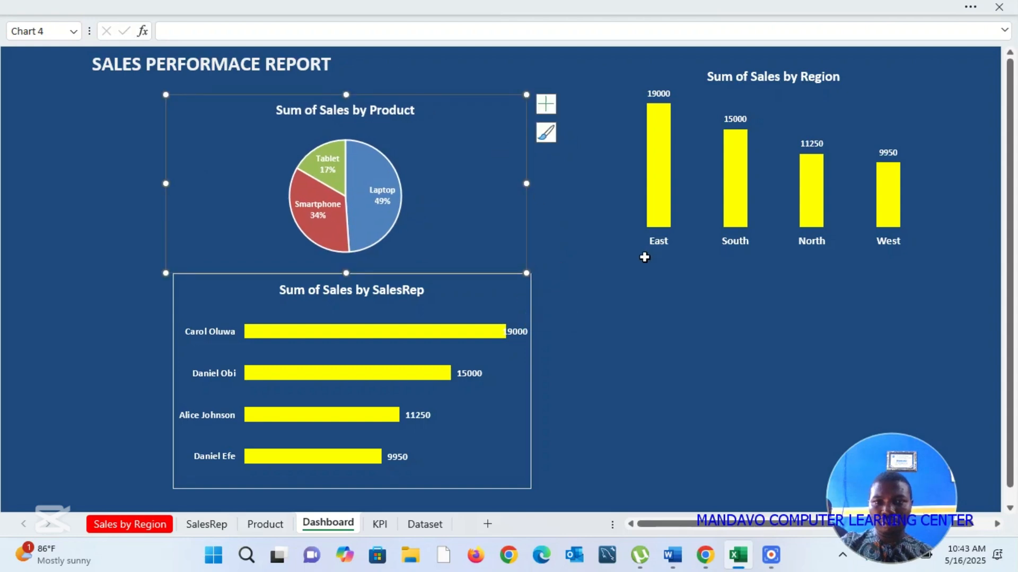
{"action": "left_click", "coordinate": [615, 276]}
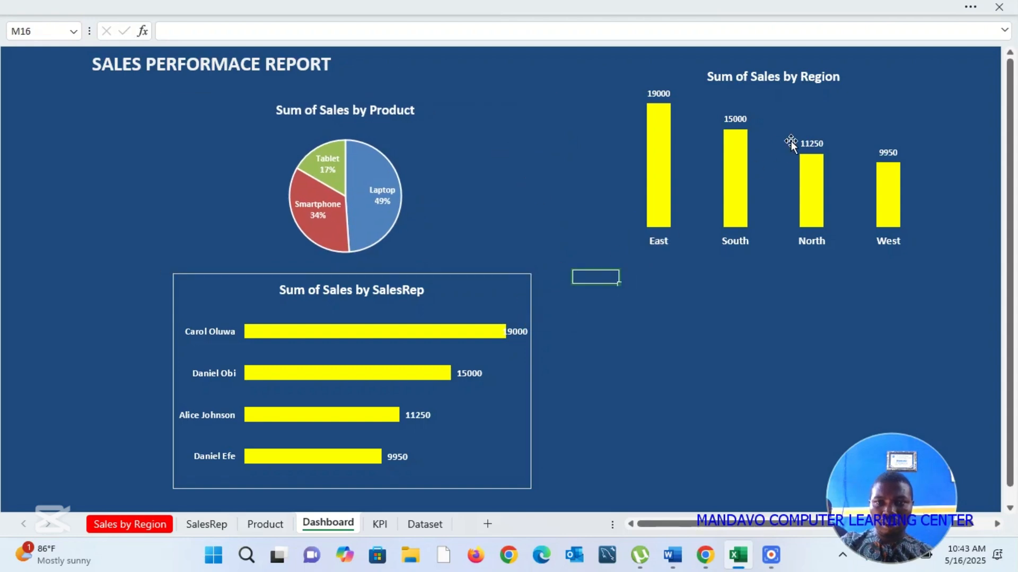
Step: Move the Sum of Sales by Region chart down beside the SalesRep chart, freeing the space above it
{"action": "left_click", "coordinate": [886, 87]}
{"action": "left_click_drag", "start_coordinate": [887, 85], "coordinate": [861, 272]}
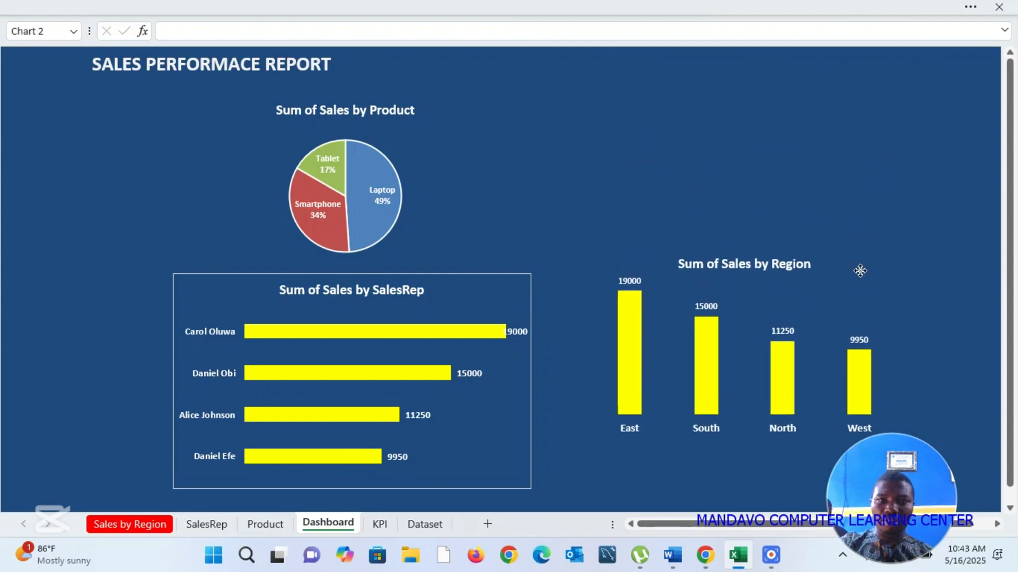
{"action": "left_click", "coordinate": [796, 148]}
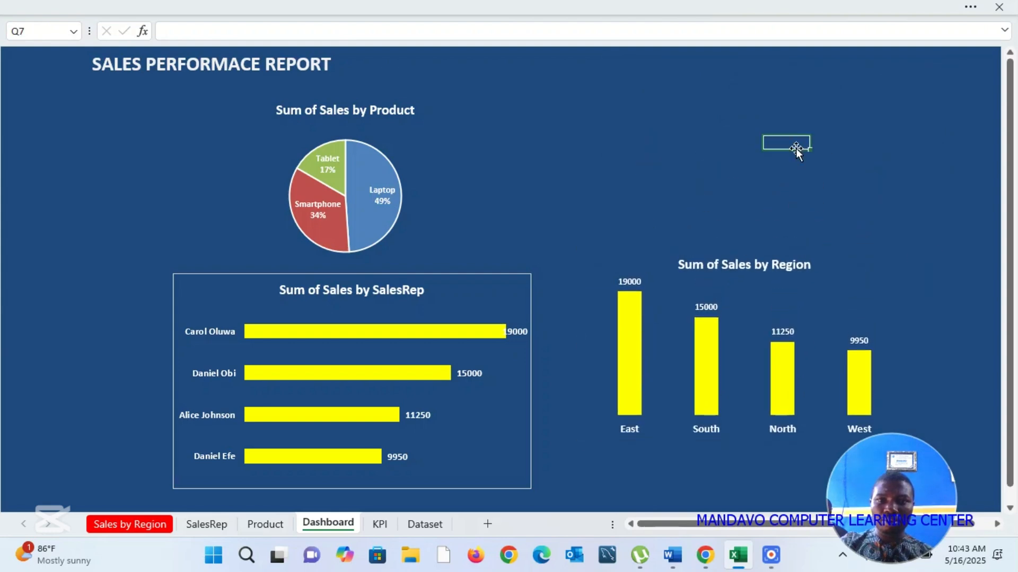
Step: Duplicate the report title text box and place the copy in the empty area above the Region chart
{"action": "left_click", "coordinate": [287, 68]}
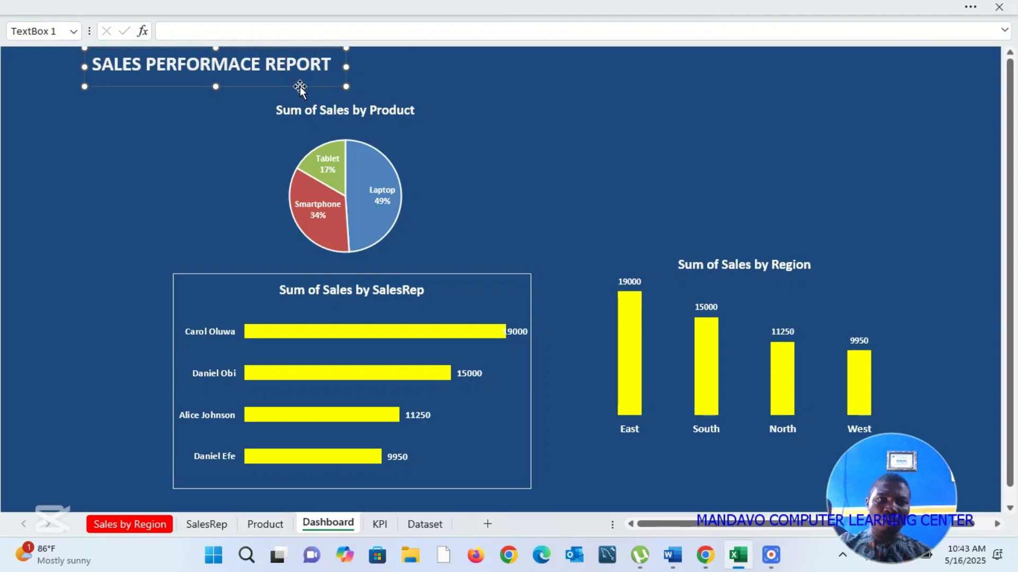
{"action": "key", "text": "ctrl+d"}
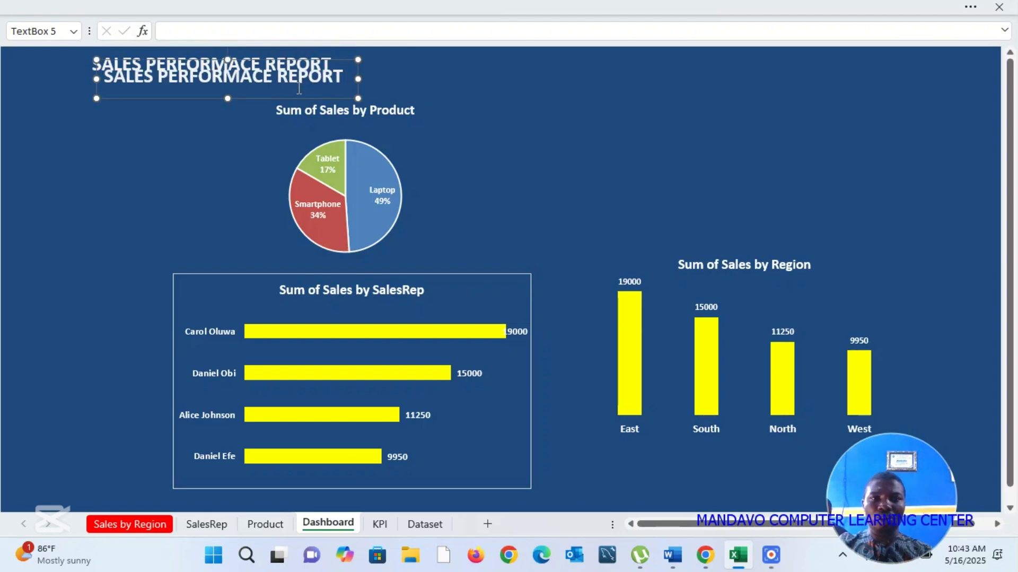
{"action": "left_click_drag", "start_coordinate": [261, 98], "coordinate": [696, 94]}
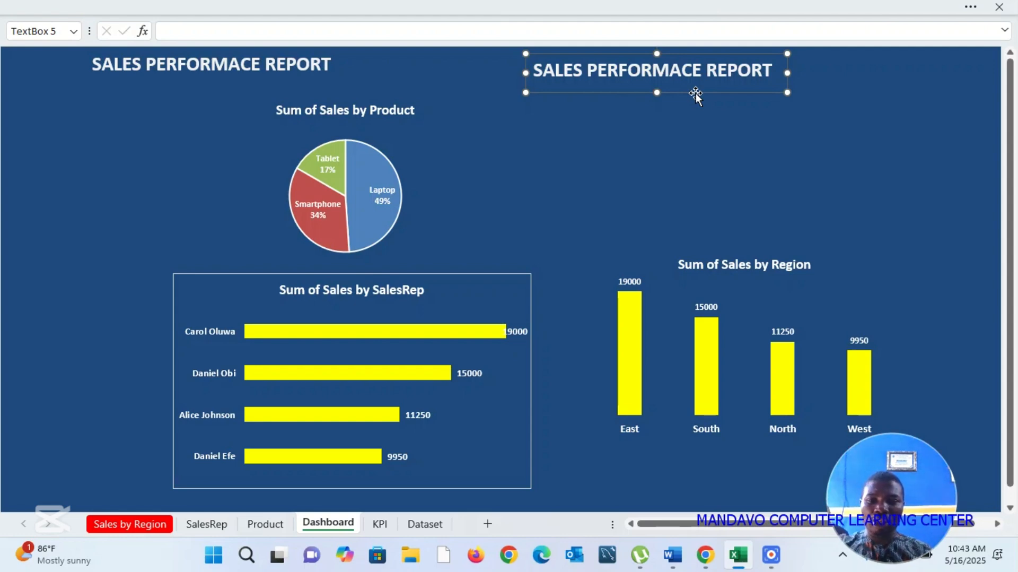
{"action": "left_click", "coordinate": [736, 69]}
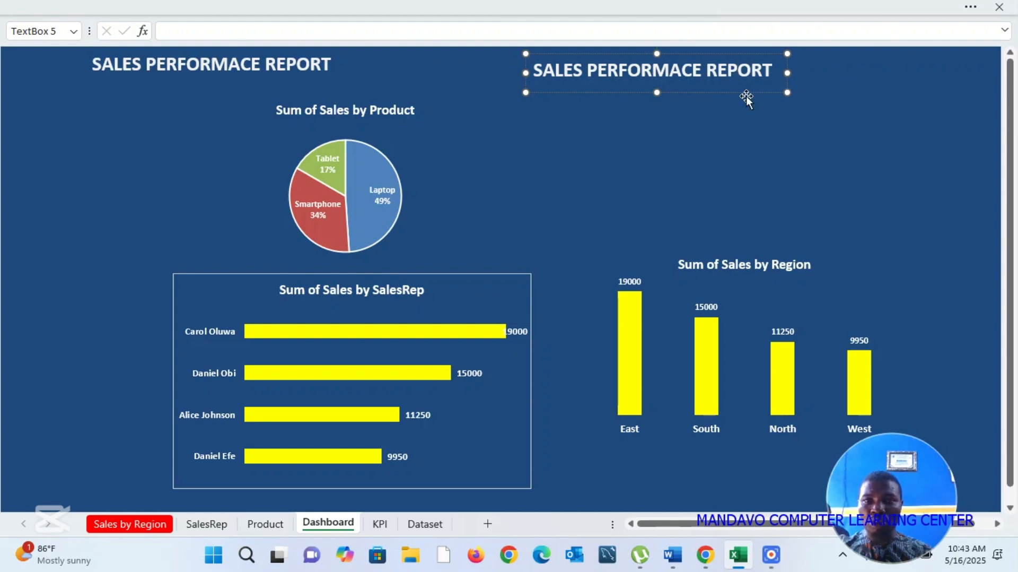
{"action": "left_click_drag", "start_coordinate": [739, 90], "coordinate": [733, 120]}
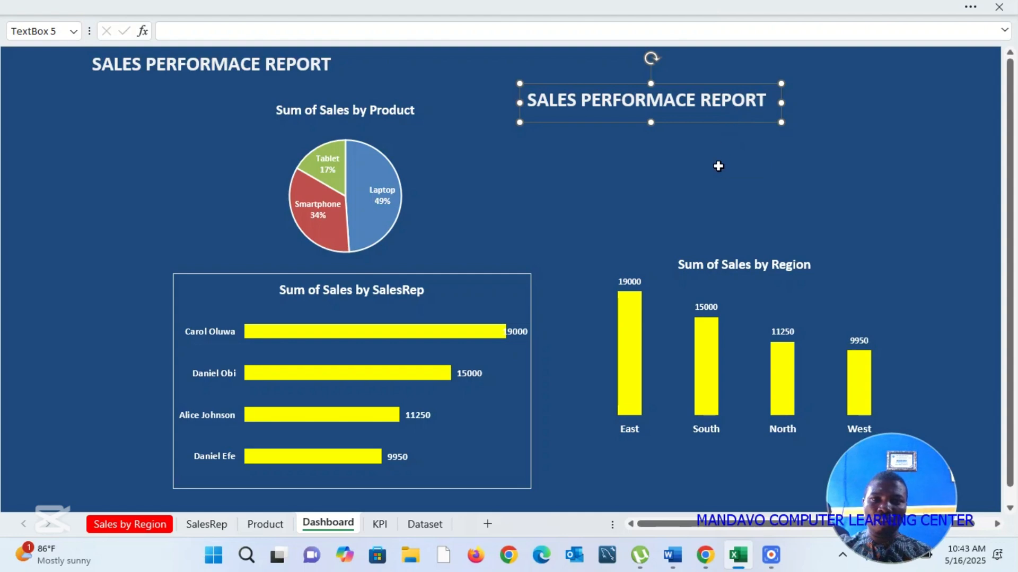
{"action": "left_click", "coordinate": [718, 166]}
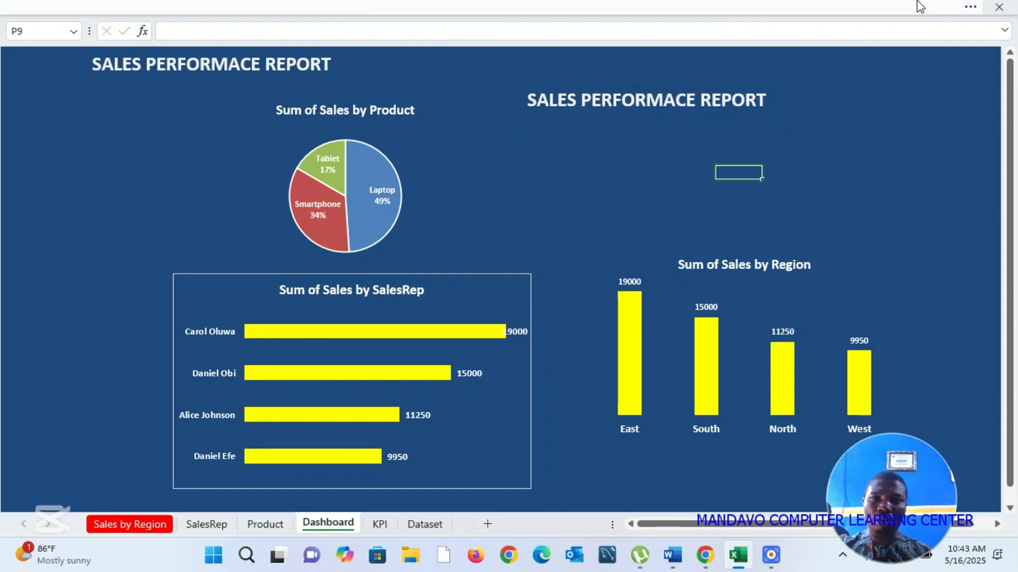
Step: Draw a rounded rectangle about 0.9" high by 1.42" wide beside the Product chart and move the duplicated title below it
{"action": "left_click", "coordinate": [970, 9]}
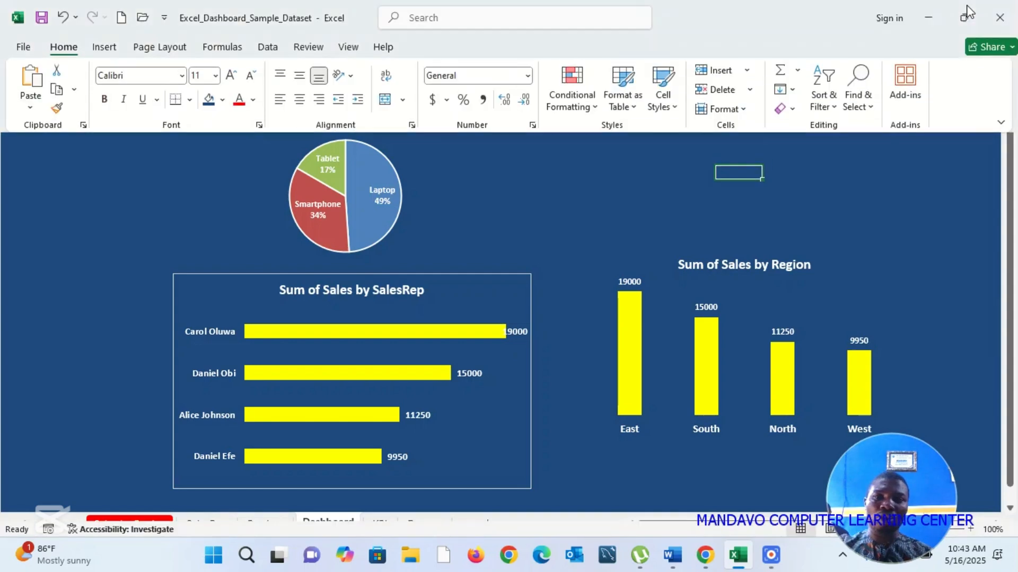
{"action": "left_click", "coordinate": [105, 48]}
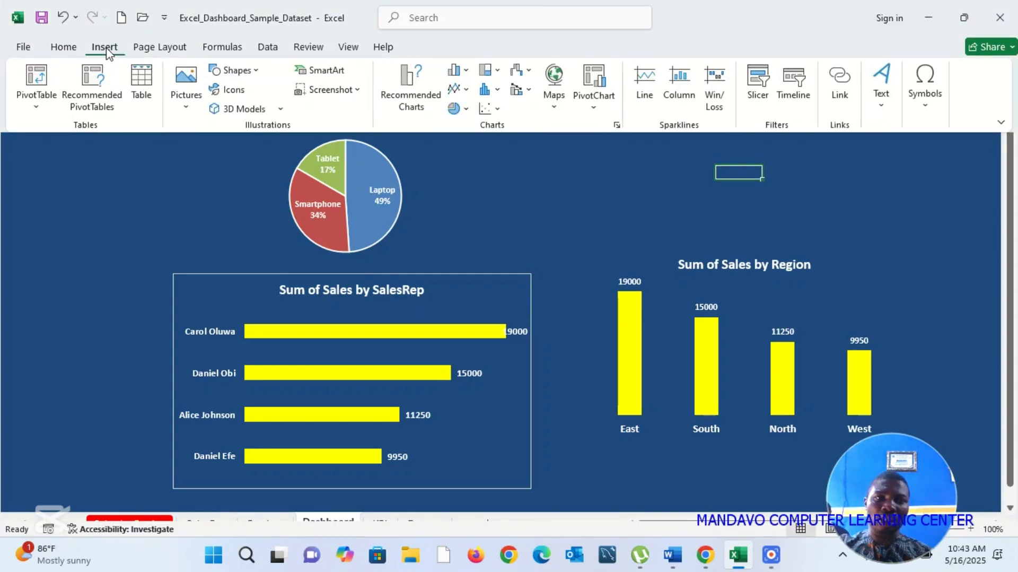
{"action": "left_click", "coordinate": [257, 70]}
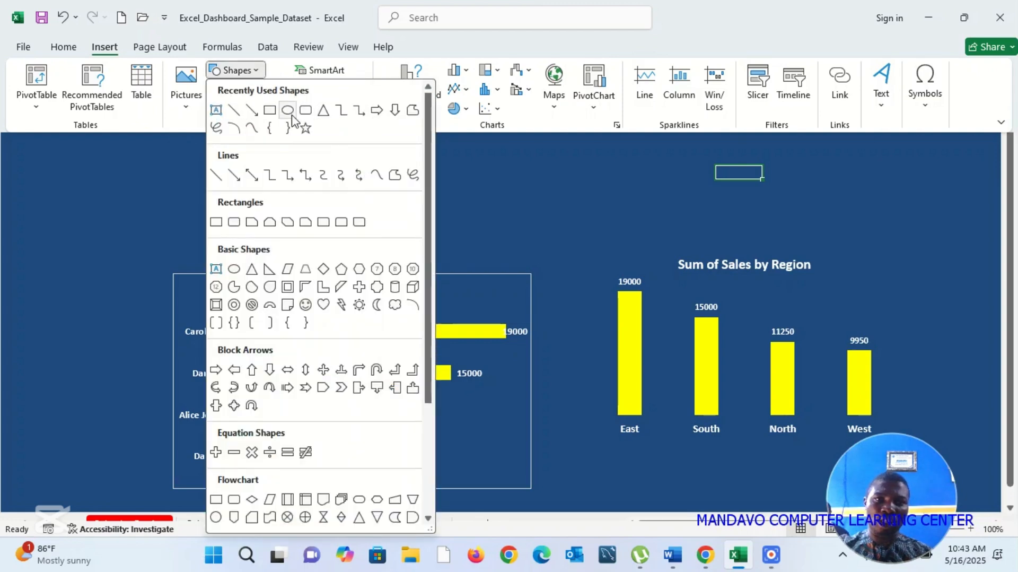
{"action": "left_click", "coordinate": [306, 110]}
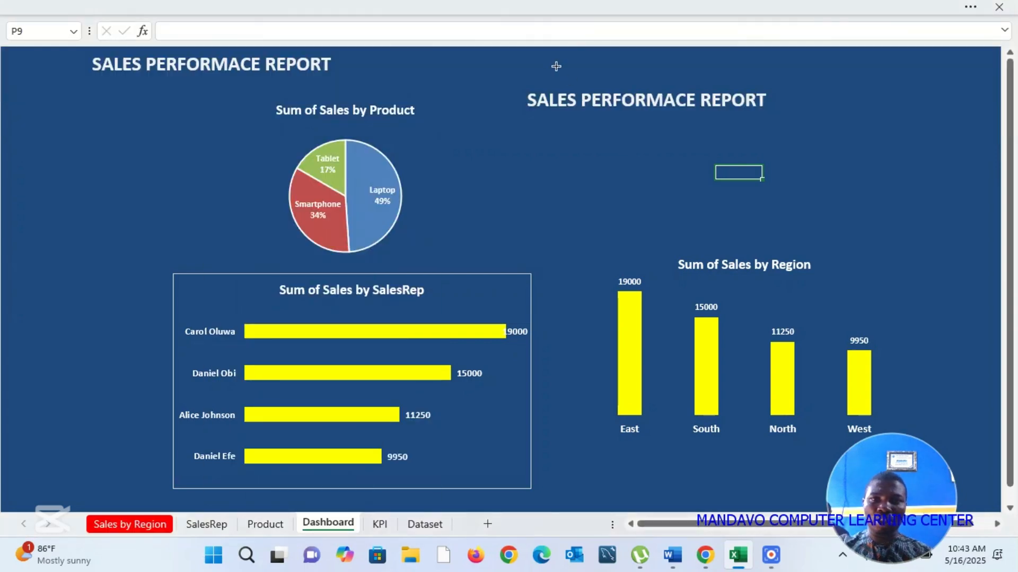
{"action": "left_click_drag", "start_coordinate": [534, 70], "coordinate": [618, 126]}
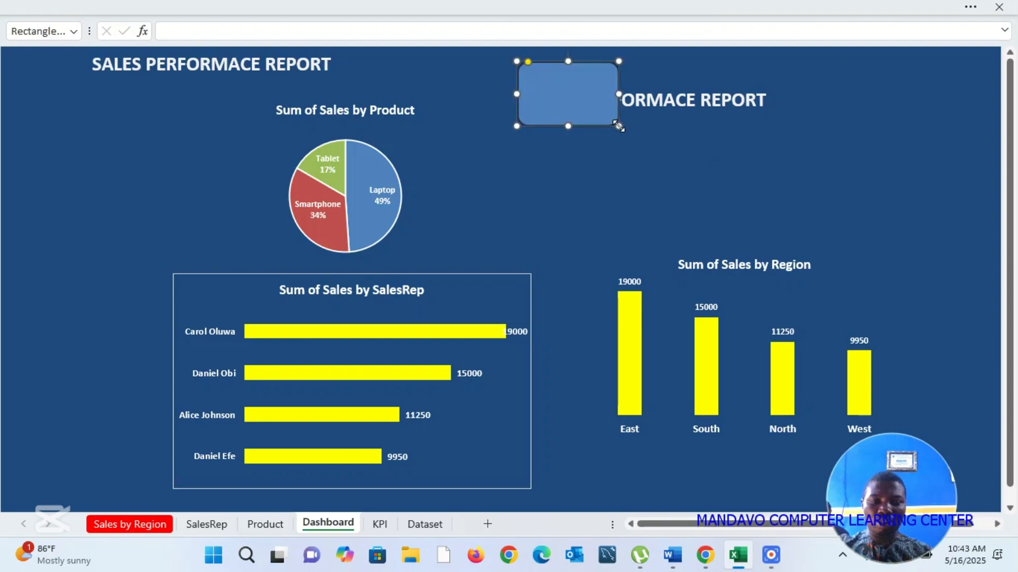
{"action": "left_click", "coordinate": [687, 101]}
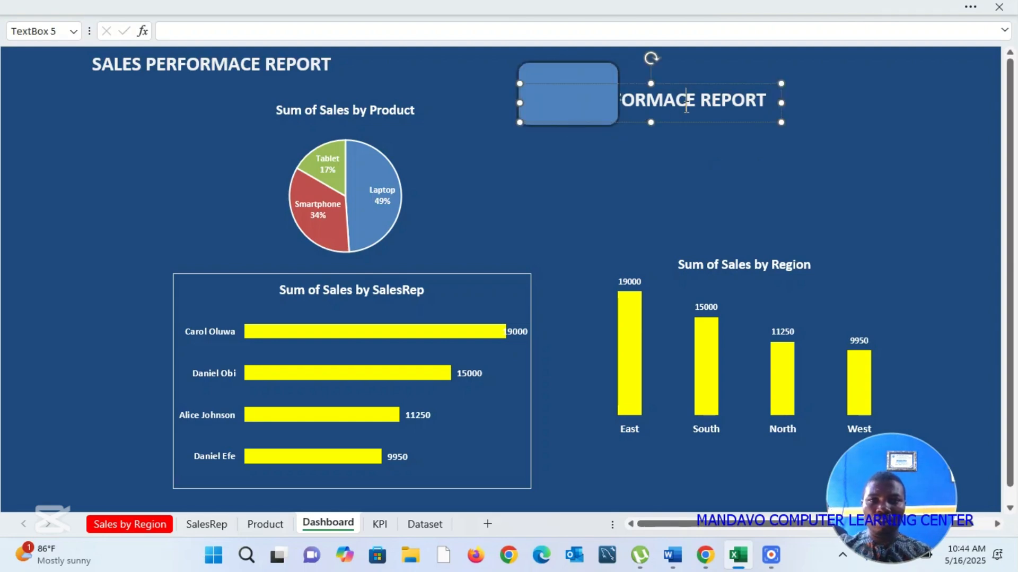
{"action": "left_click_drag", "start_coordinate": [688, 131], "coordinate": [692, 175]}
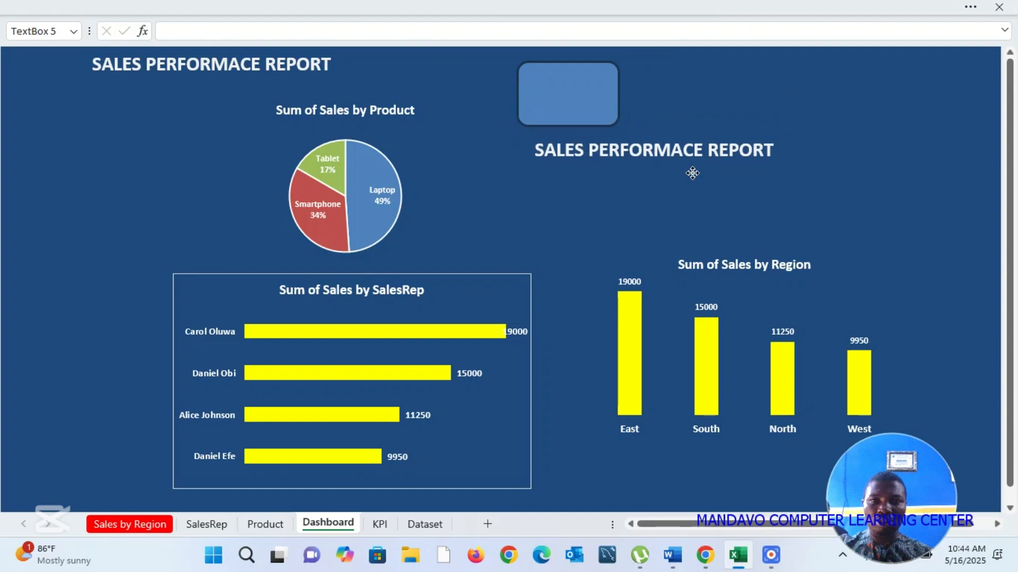
Step: Fill the rounded rectangle beside the Product chart with standard yellow
{"action": "left_click", "coordinate": [614, 121]}
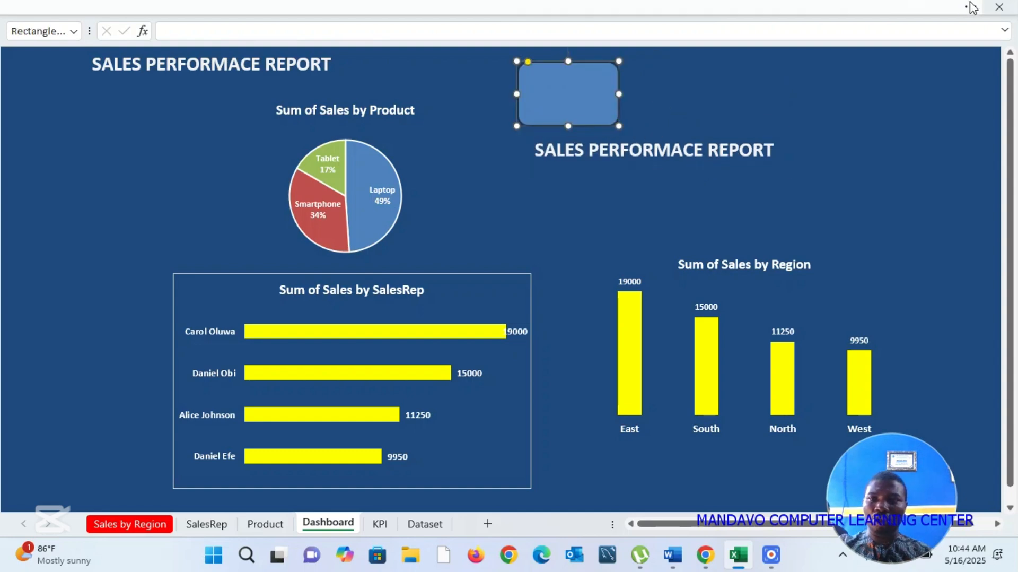
{"action": "left_click", "coordinate": [970, 7]}
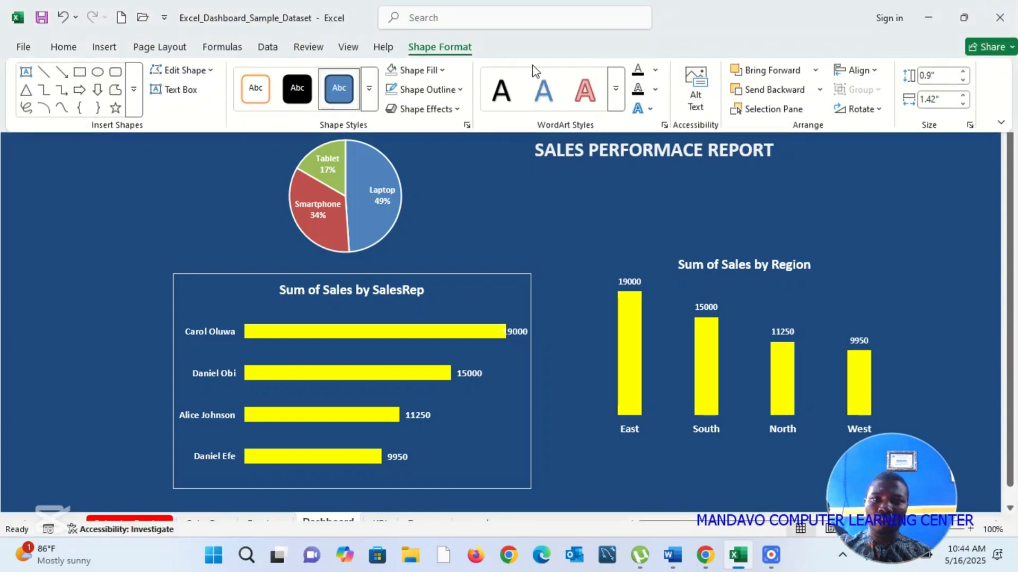
{"action": "left_click", "coordinate": [442, 71]}
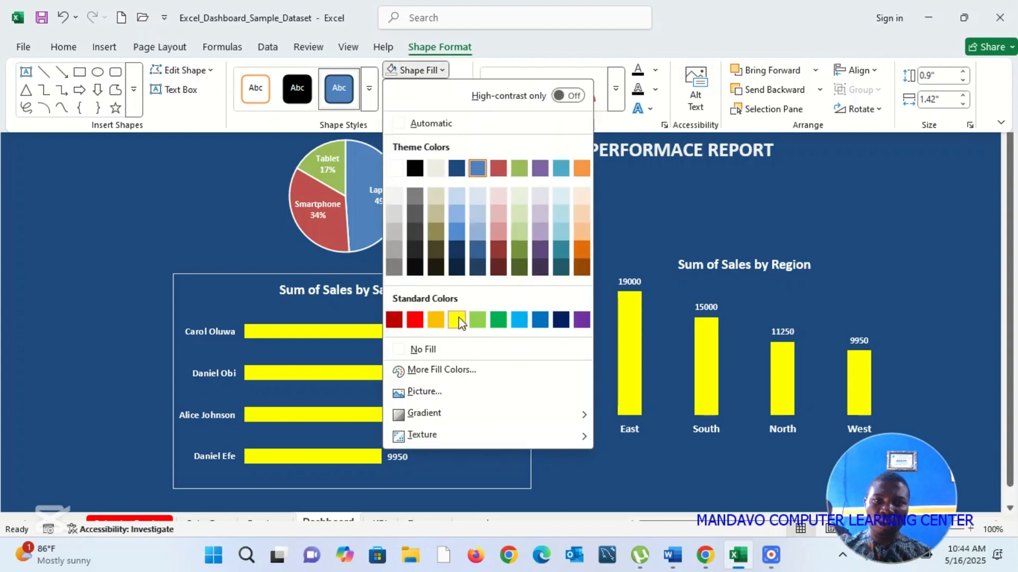
{"action": "left_click", "coordinate": [462, 318]}
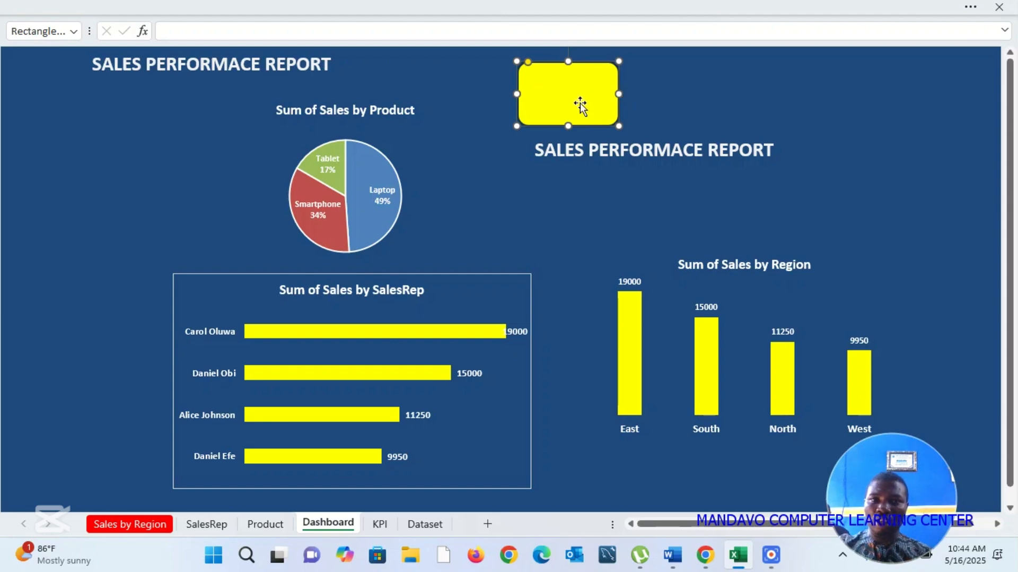
Step: Duplicate the yellow rectangle, widen both shapes to about 1.81", and fit the copy as a 0.48" high band over the original's upper part
{"action": "key", "text": "ctrl+d"}
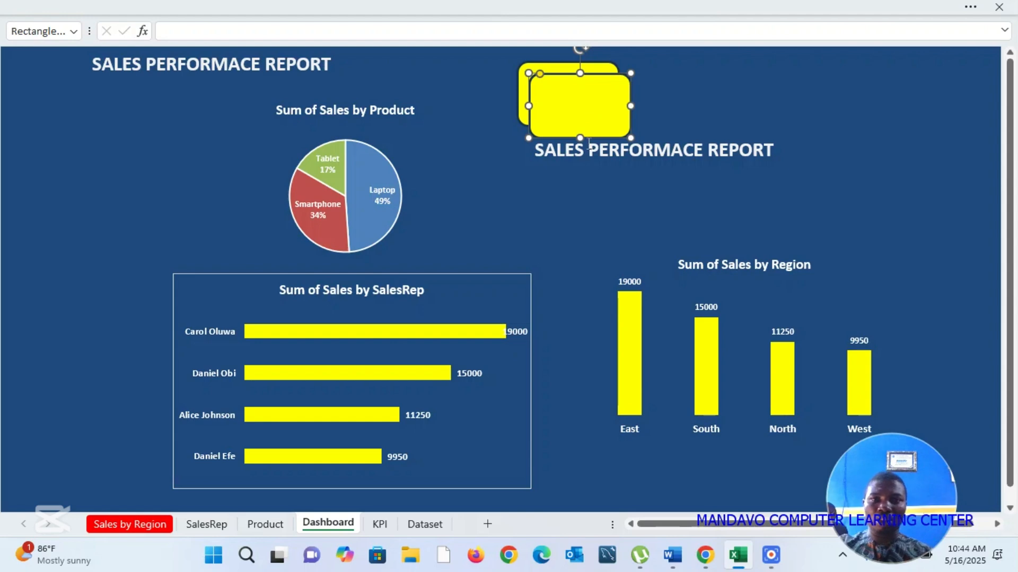
{"action": "left_click_drag", "start_coordinate": [586, 139], "coordinate": [608, 108]}
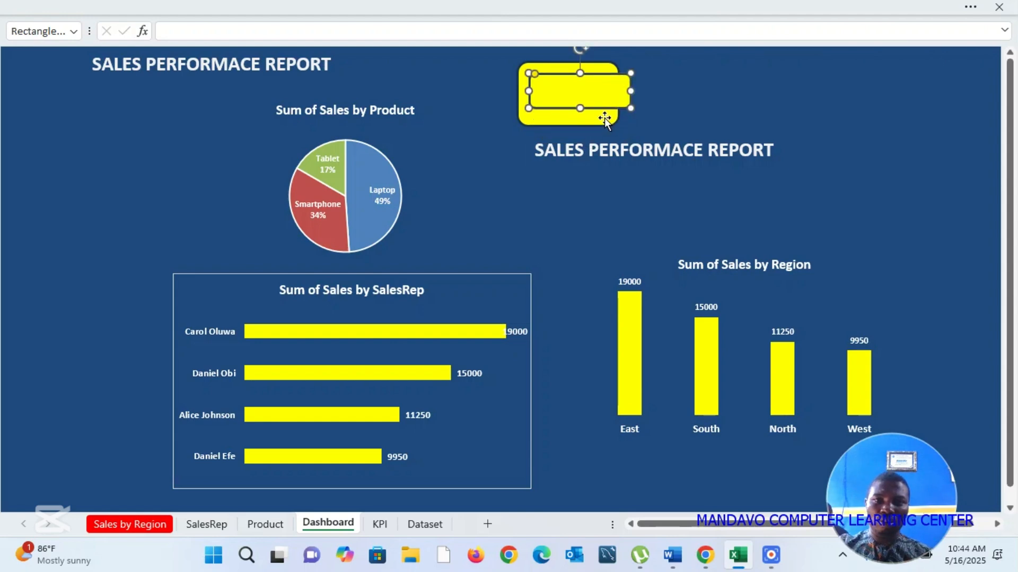
{"action": "left_click", "coordinate": [605, 117]}
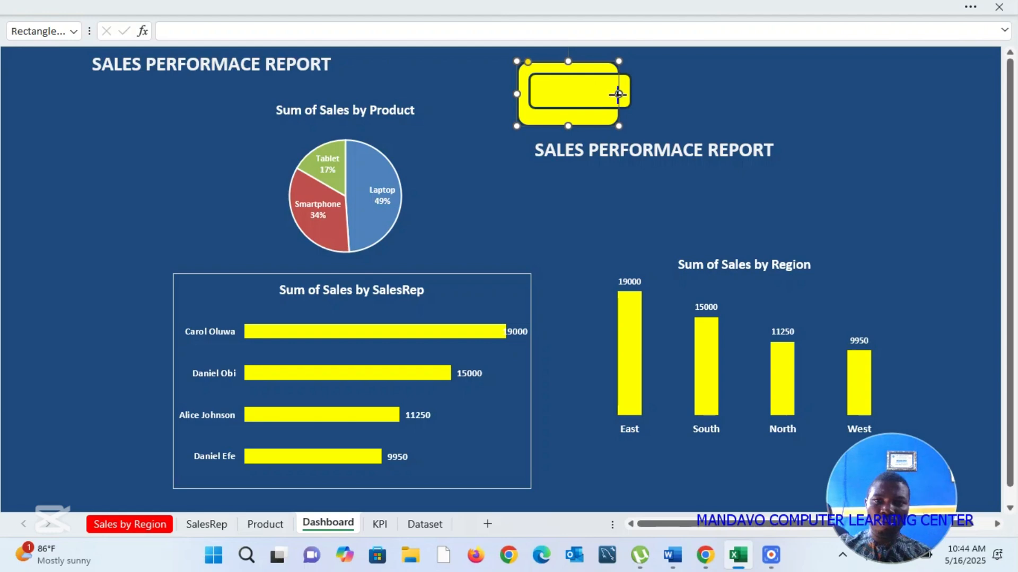
{"action": "left_click_drag", "start_coordinate": [618, 94], "coordinate": [649, 69]}
{"action": "left_click", "coordinate": [610, 107]}
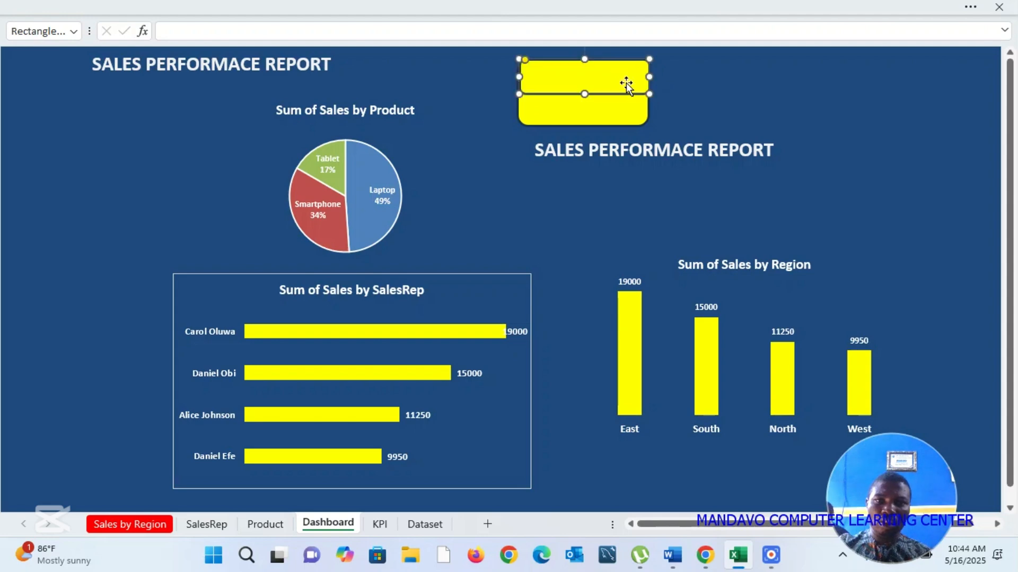
Step: Fill the card's upper band with the dark blue theme color
{"action": "left_click", "coordinate": [972, 6]}
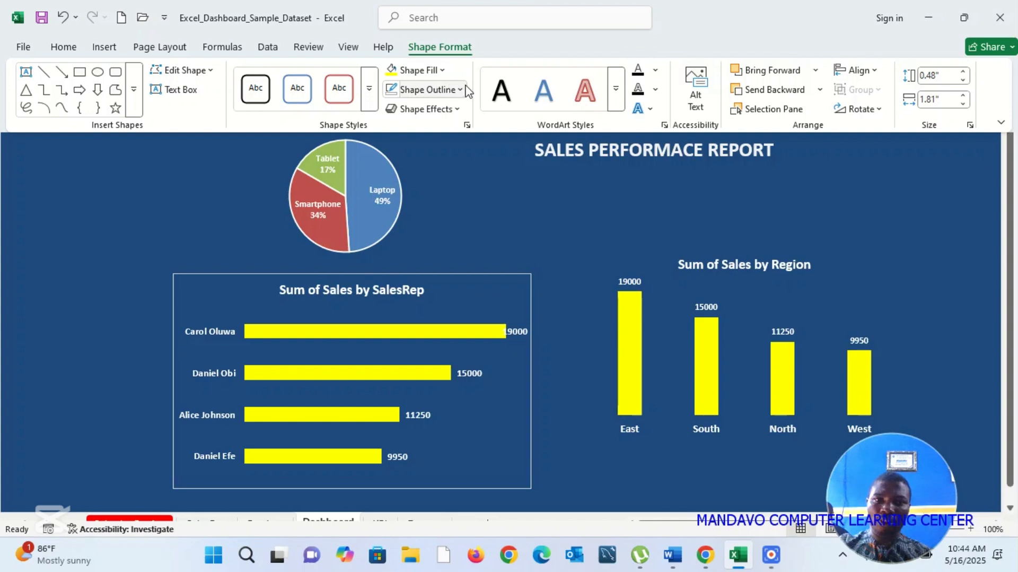
{"action": "left_click", "coordinate": [442, 71]}
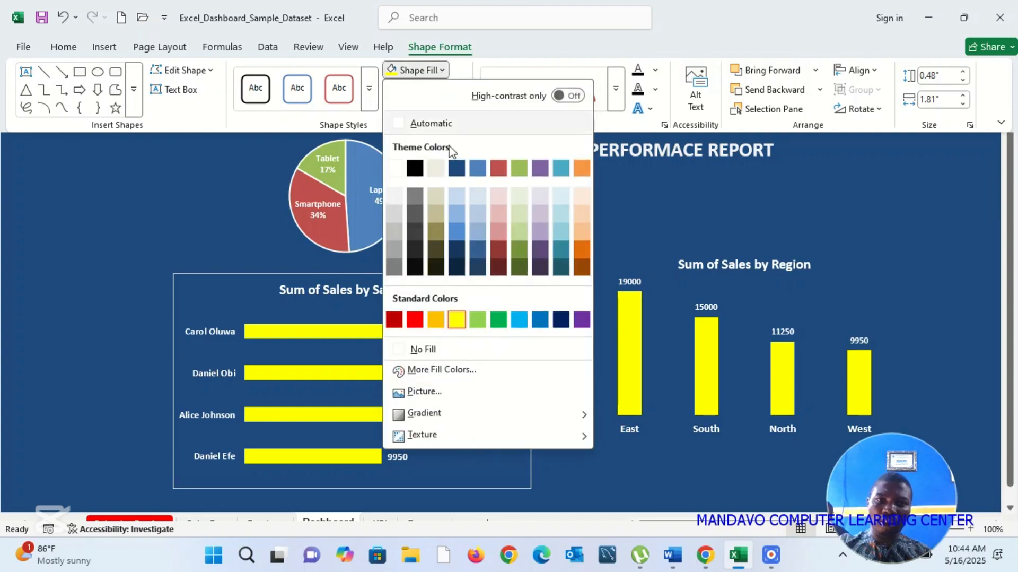
{"action": "left_click", "coordinate": [458, 168]}
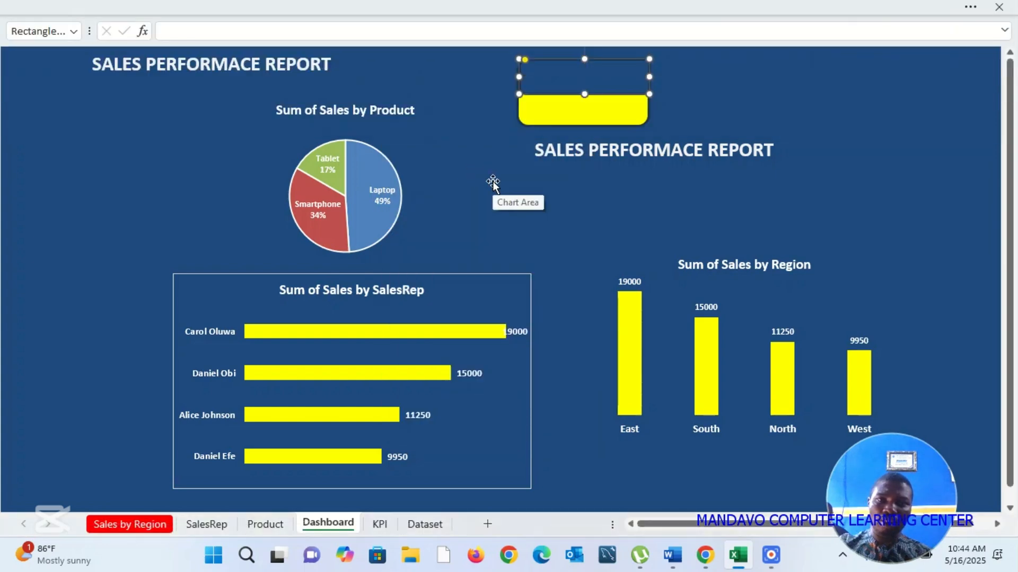
Step: Give the card's upper band an automatic black outline and a black fill, and reduce its height slightly
{"action": "left_click", "coordinate": [971, 7]}
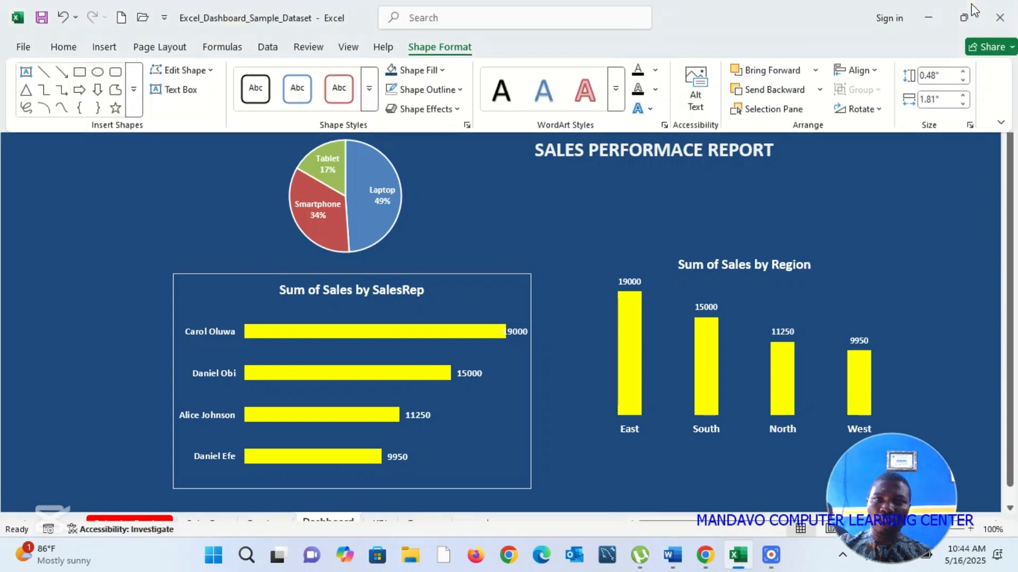
{"action": "left_click", "coordinate": [461, 90]}
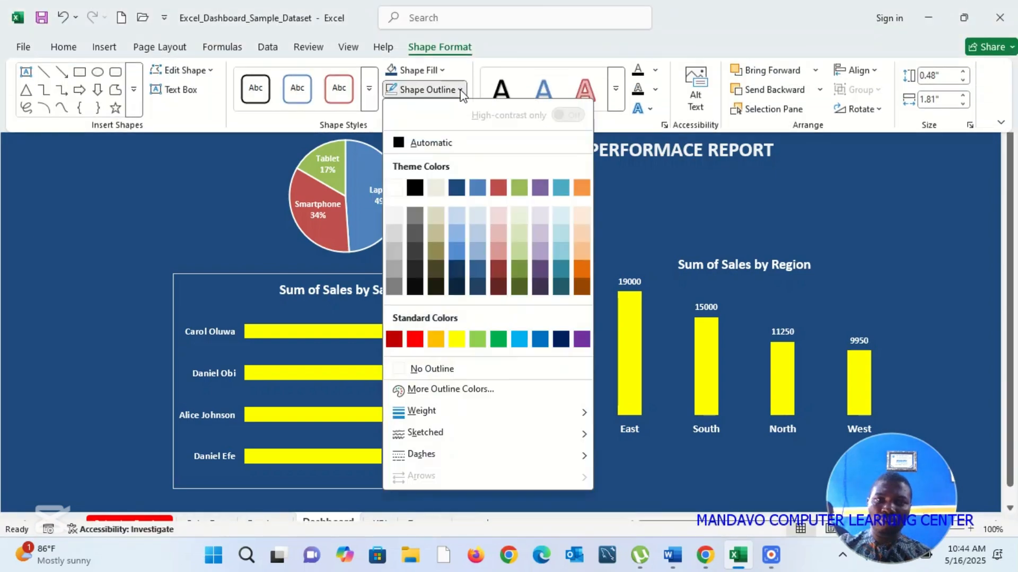
{"action": "left_click", "coordinate": [397, 145]}
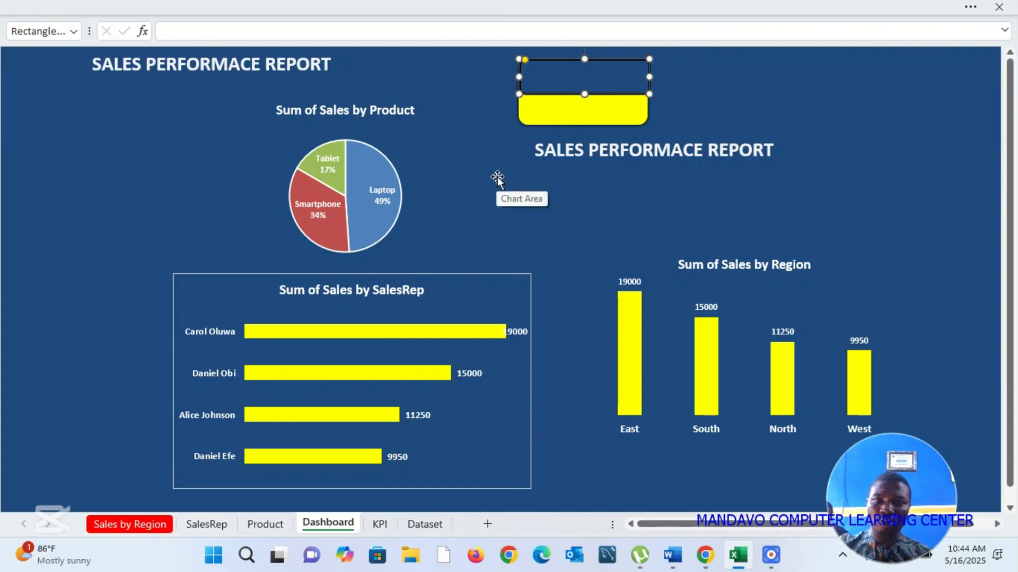
{"action": "left_click", "coordinate": [970, 8]}
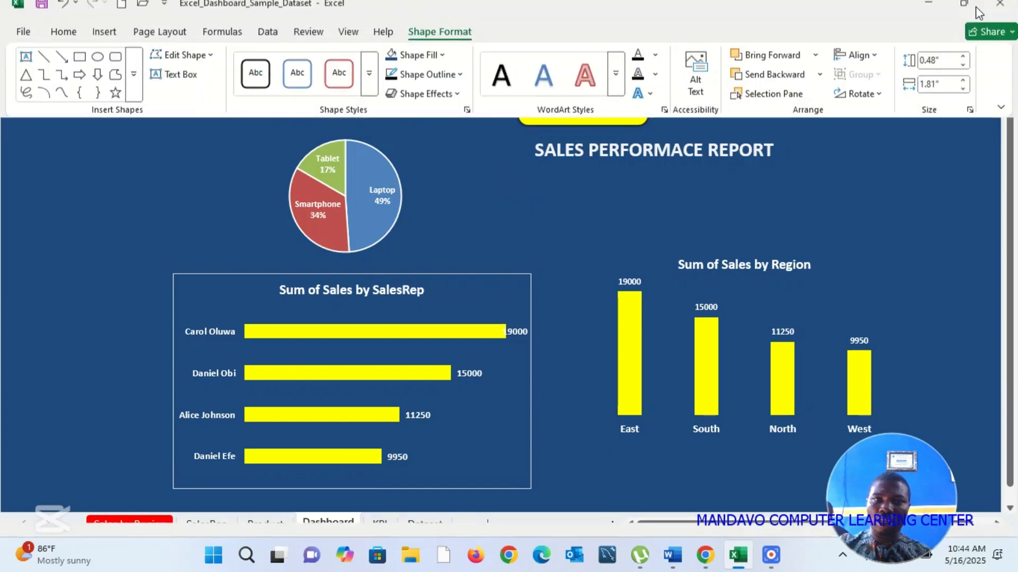
{"action": "left_click", "coordinate": [442, 72]}
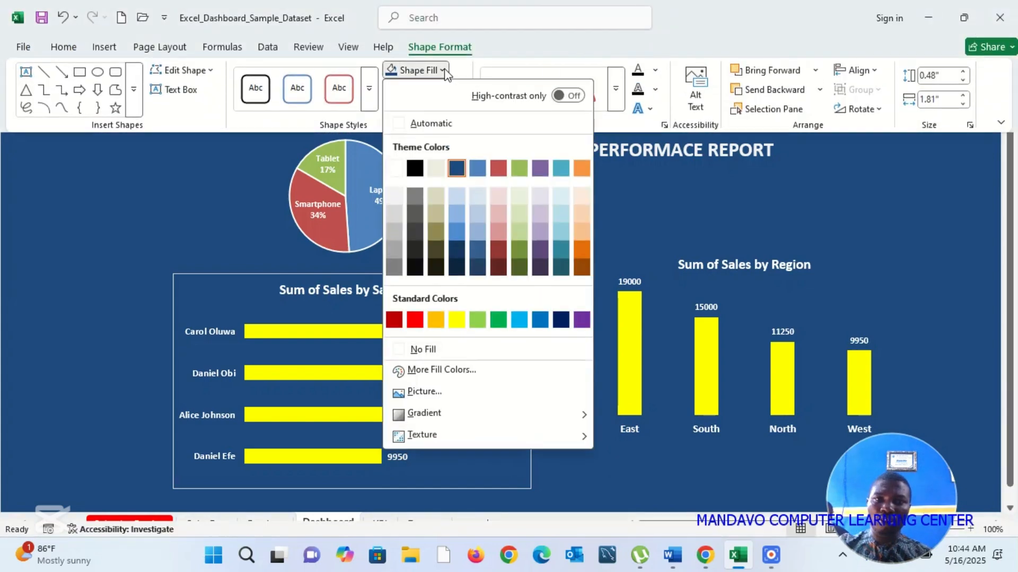
{"action": "left_click", "coordinate": [421, 172]}
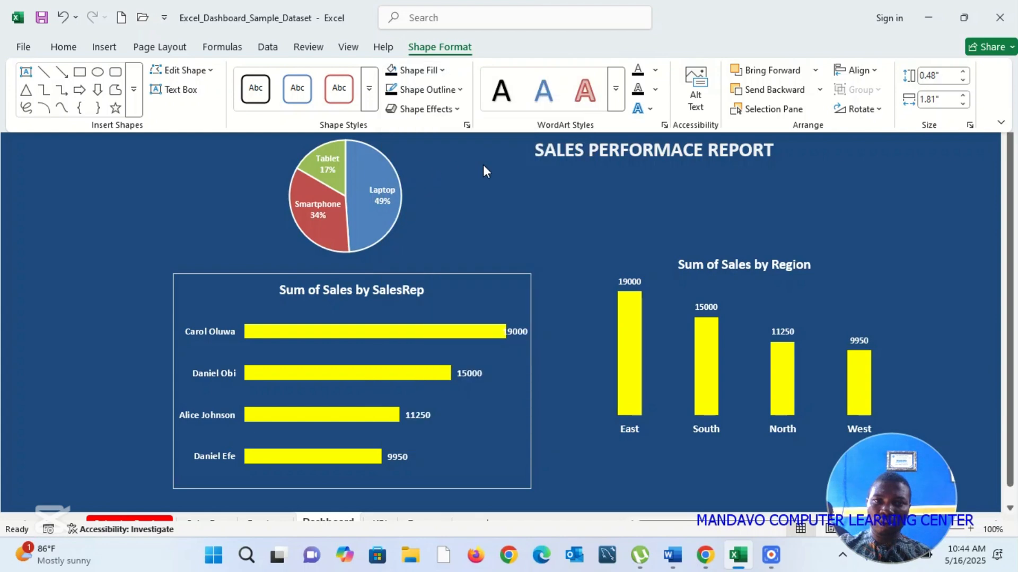
{"action": "left_click", "coordinate": [733, 91]}
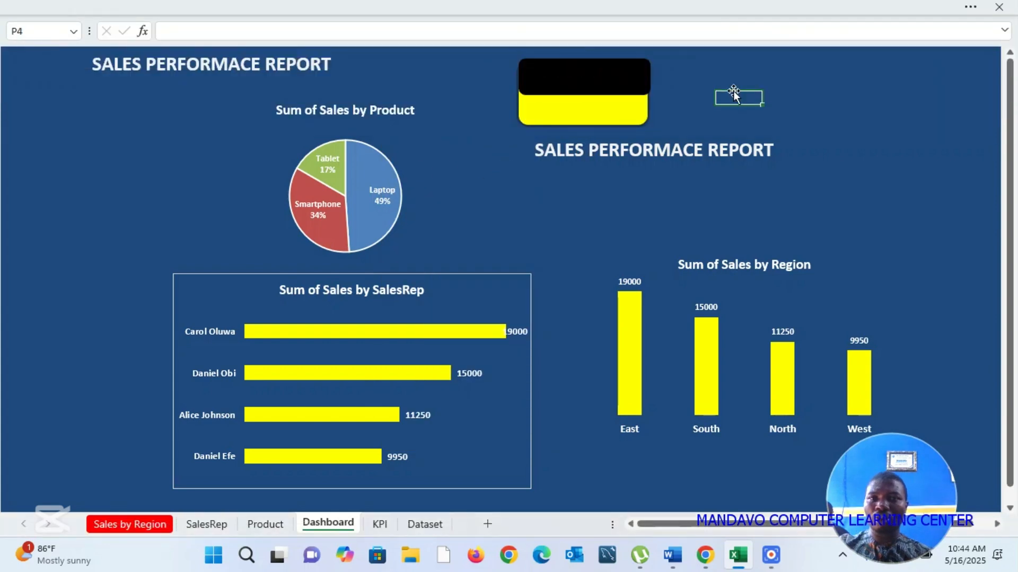
{"action": "left_click", "coordinate": [621, 78]}
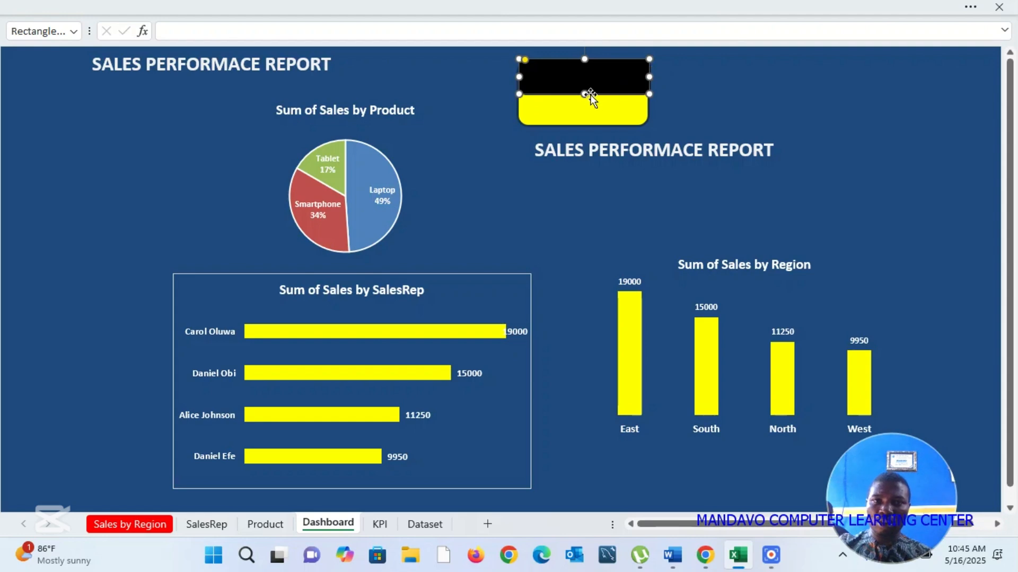
{"action": "left_click_drag", "start_coordinate": [583, 93], "coordinate": [584, 91]}
Step: Replace the duplicated title's text below the card with "Total Sales"
{"action": "left_click", "coordinate": [614, 148]}
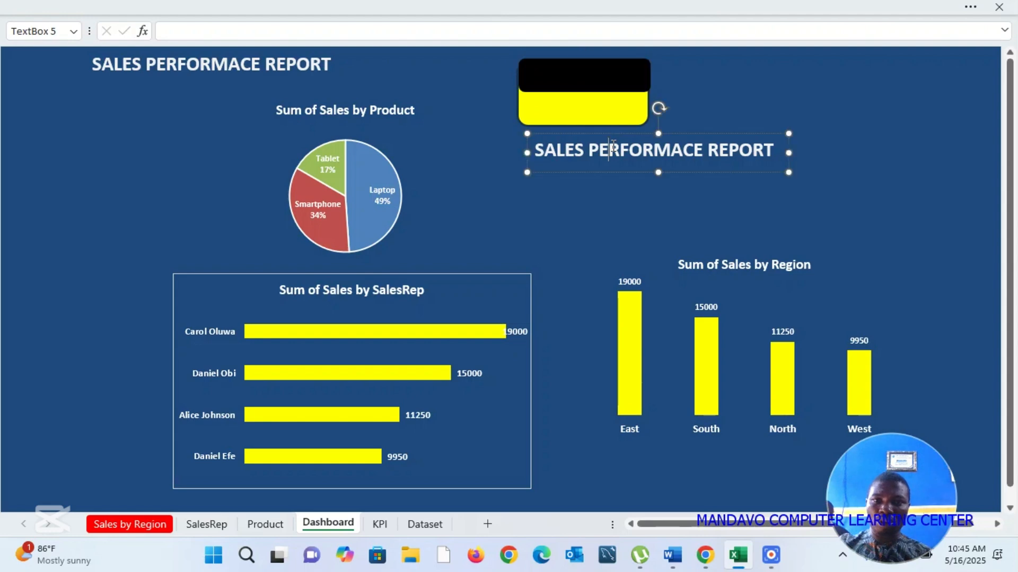
{"action": "key", "text": "ctrl+a"}
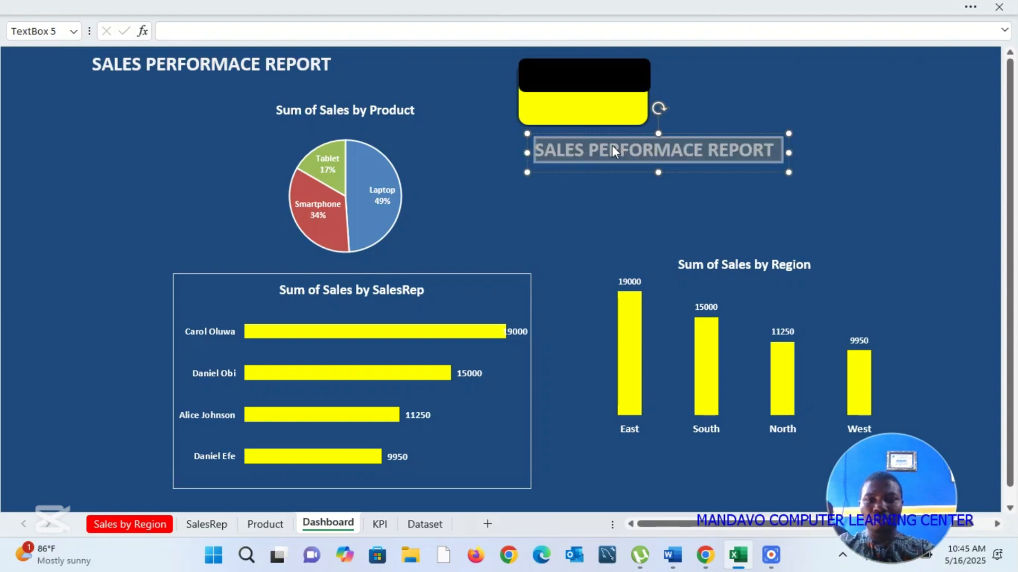
{"action": "type", "text": "tOT"}
{"action": "key", "text": "BackSpace"}
{"action": "key", "text": "BackSpace"}
{"action": "key", "text": "BackSpace"}
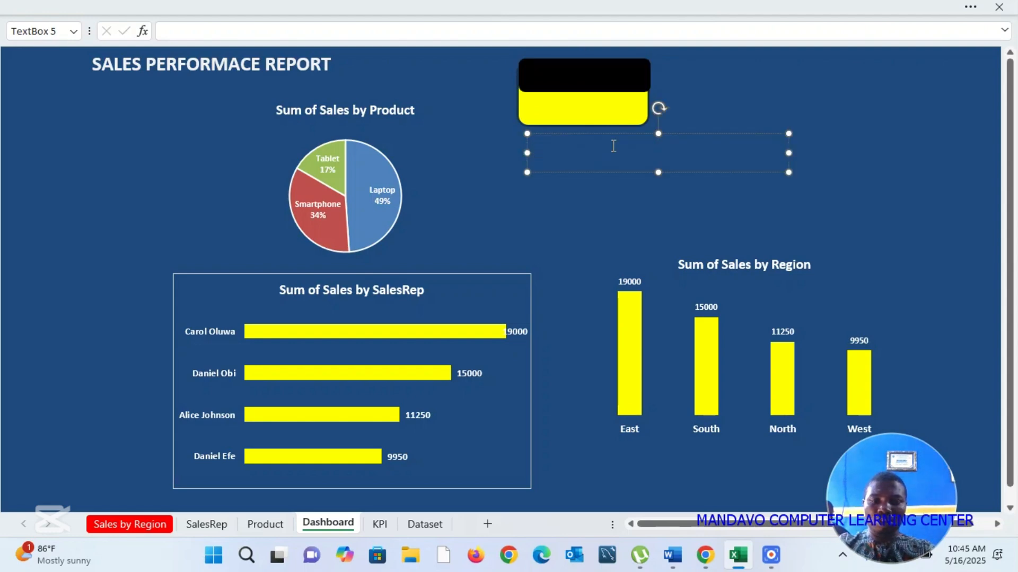
{"action": "type", "text": "Tota"}
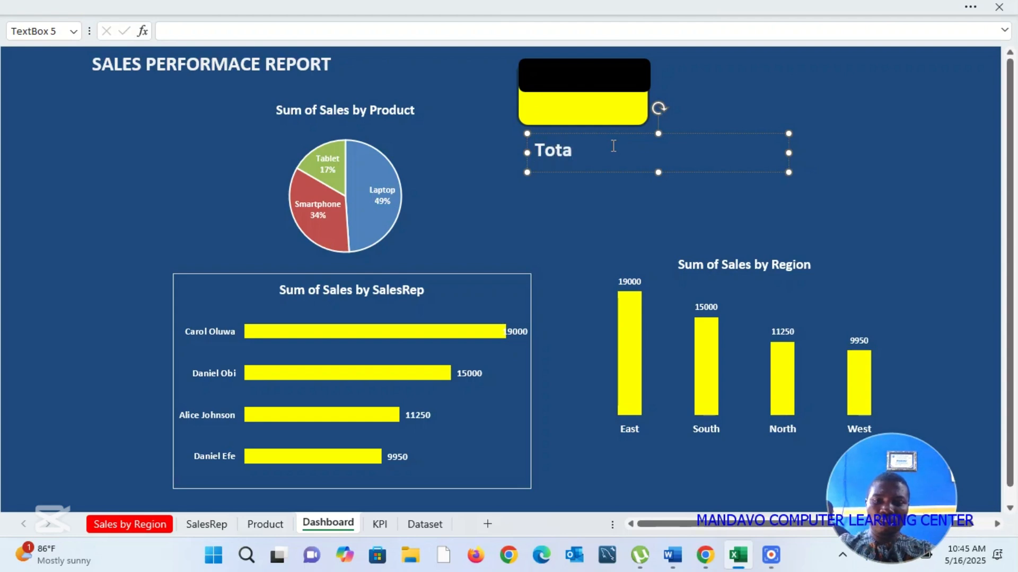
{"action": "type", "text": "l Sales"}
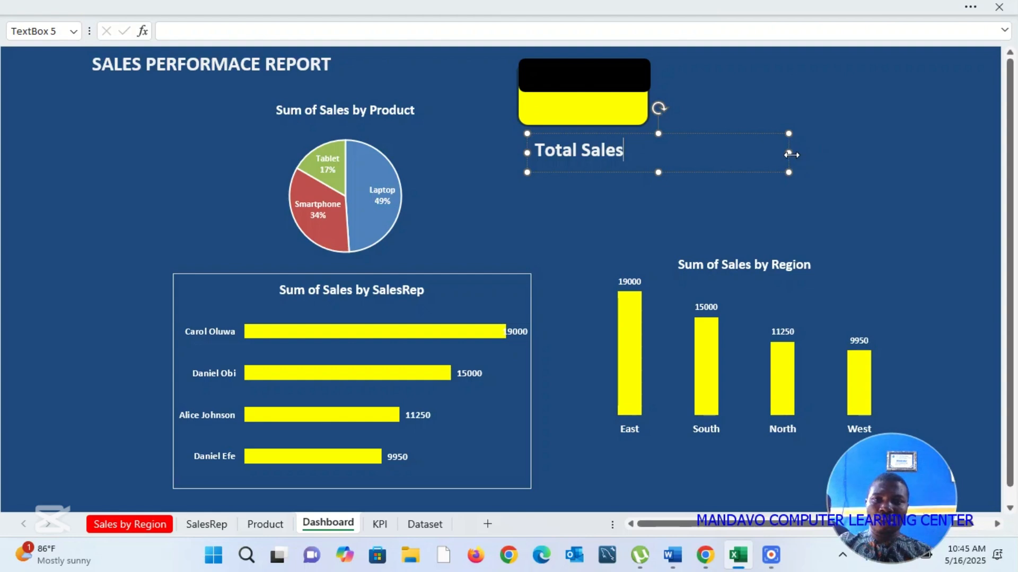
Step: Narrow the Total Sales text box to about 1.57", place it over the black band and bring it to the front
{"action": "left_click_drag", "start_coordinate": [789, 153], "coordinate": [613, 95]}
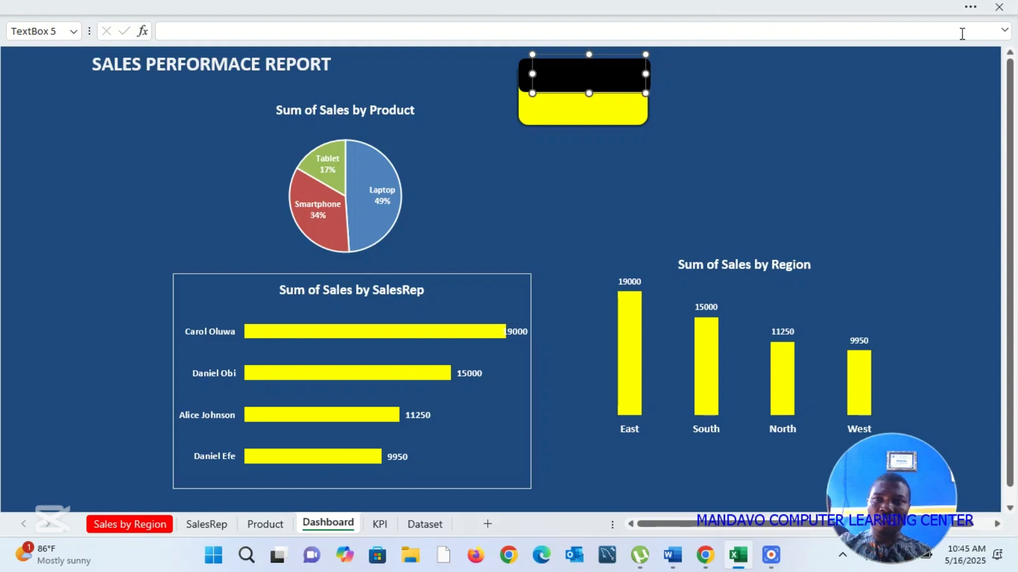
{"action": "left_click", "coordinate": [971, 8]}
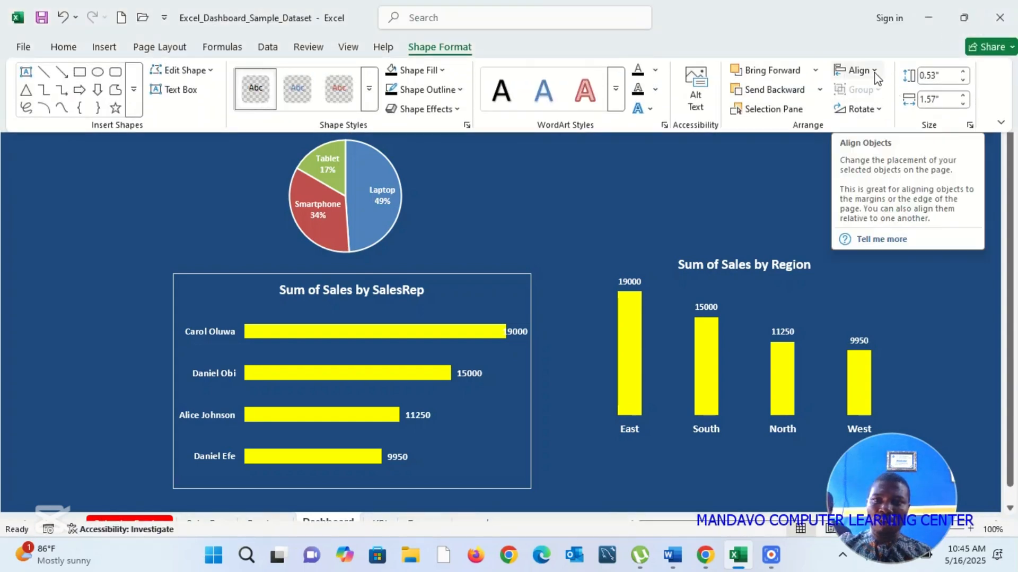
{"action": "left_click", "coordinate": [815, 70]}
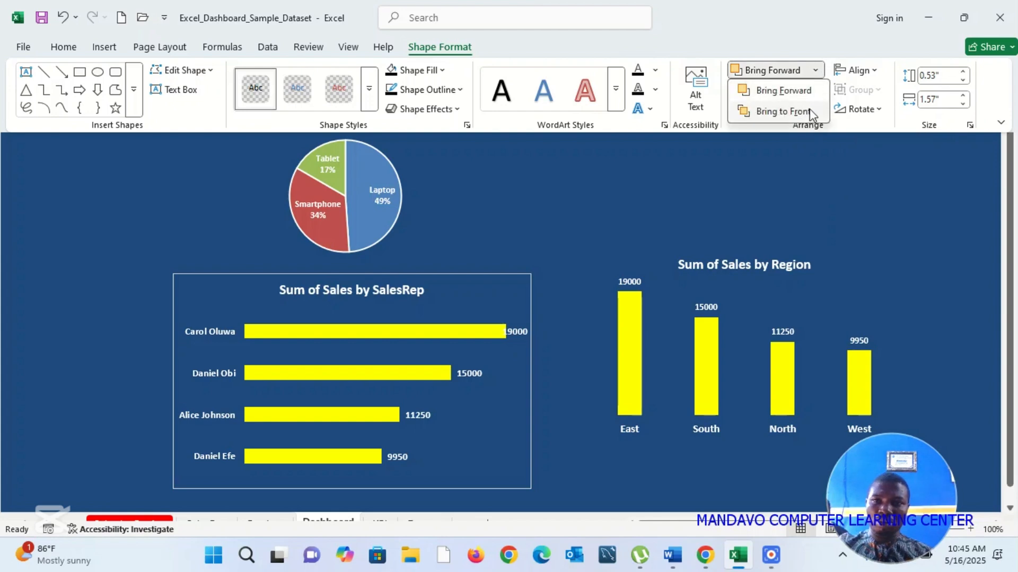
{"action": "left_click", "coordinate": [808, 113]}
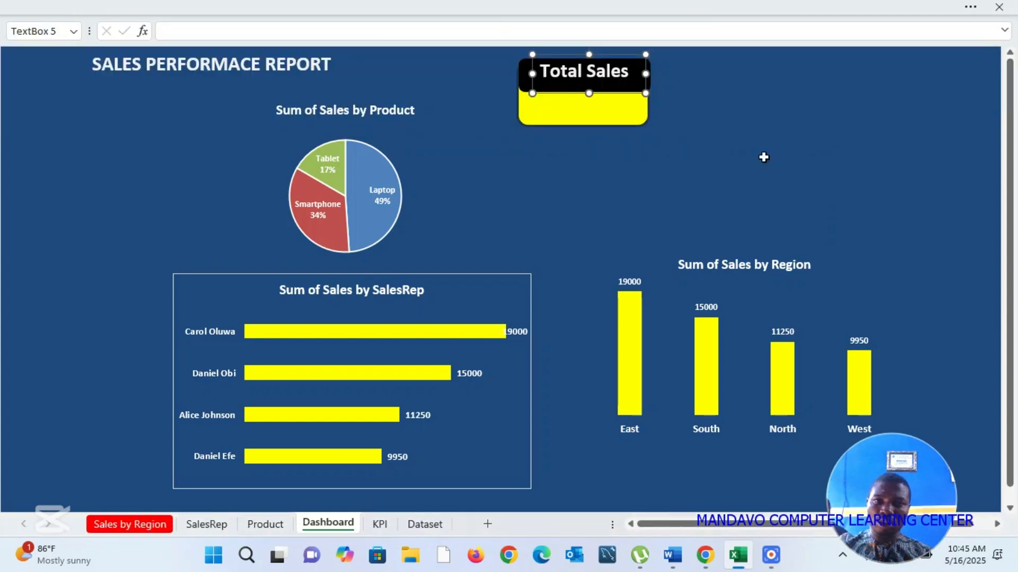
{"action": "left_click", "coordinate": [764, 157]}
Step: Nudge the Total Sales label slightly down so it sits centered in the black band
{"action": "left_click", "coordinate": [618, 80]}
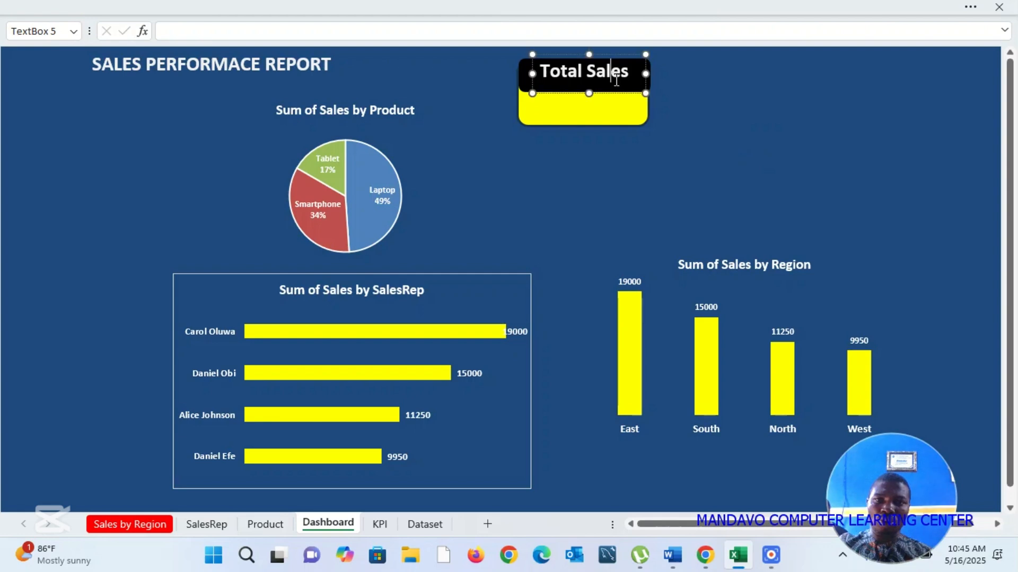
{"action": "left_click_drag", "start_coordinate": [618, 95], "coordinate": [620, 100]}
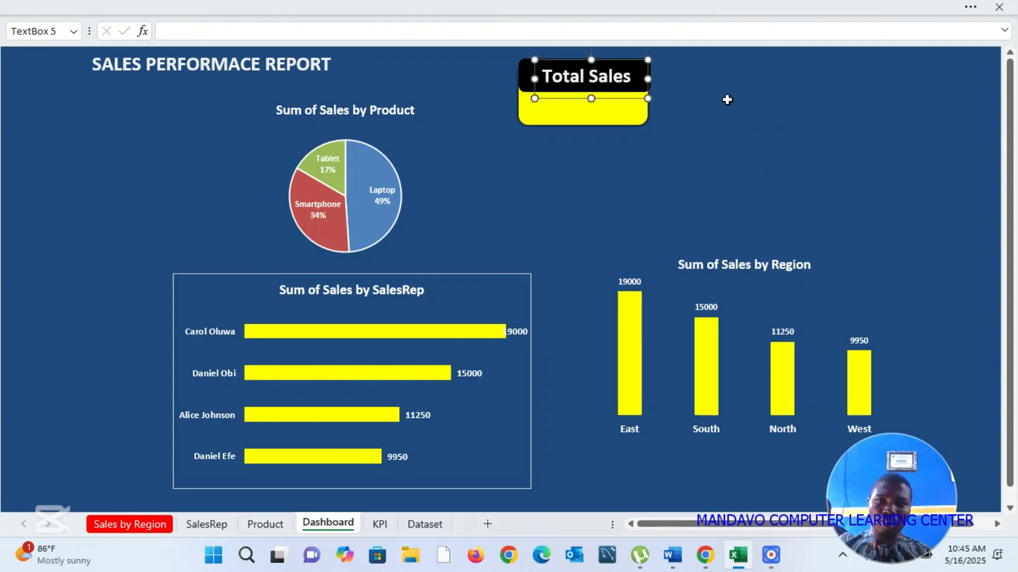
{"action": "left_click", "coordinate": [743, 111]}
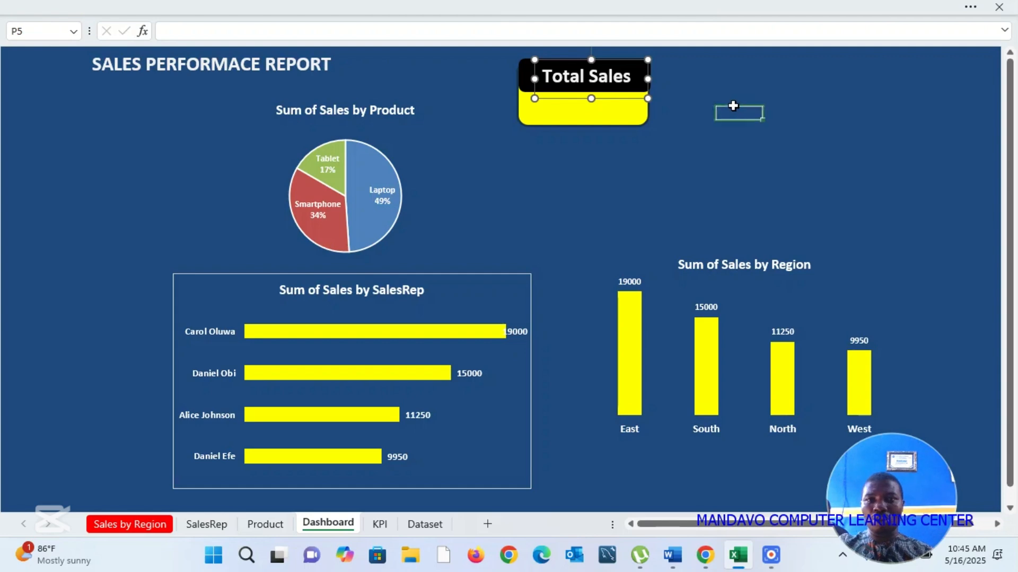
Step: Duplicate the Total Sales label, place the copy on the card's yellow area and clear its text
{"action": "left_click", "coordinate": [630, 86]}
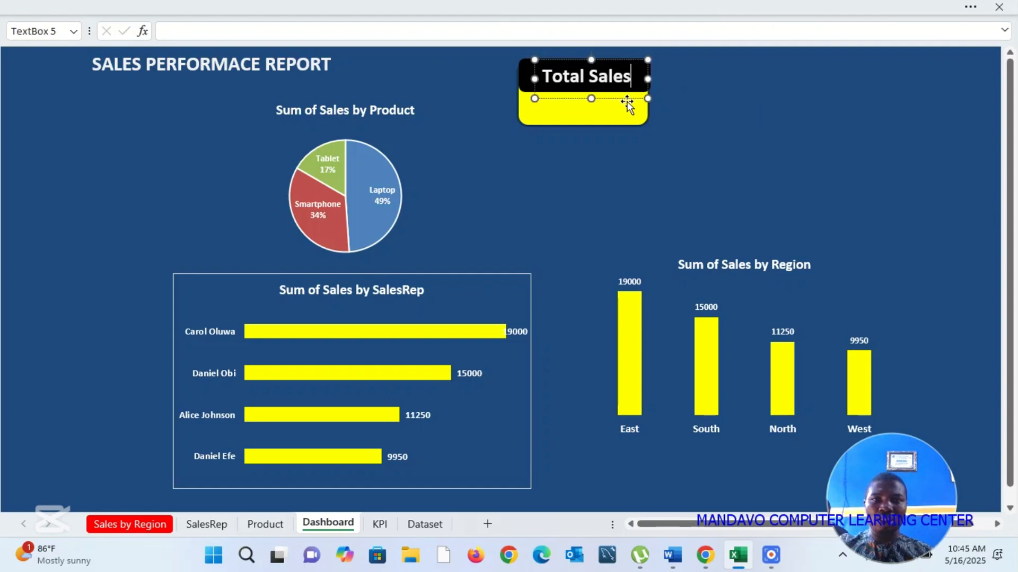
{"action": "key", "text": "ctrl+d"}
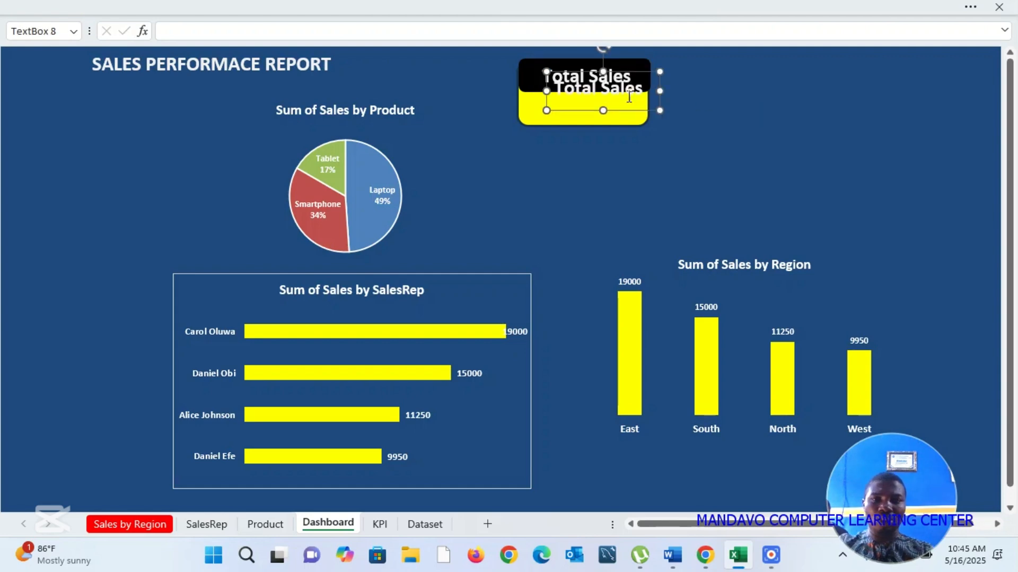
{"action": "left_click_drag", "start_coordinate": [618, 109], "coordinate": [607, 130]}
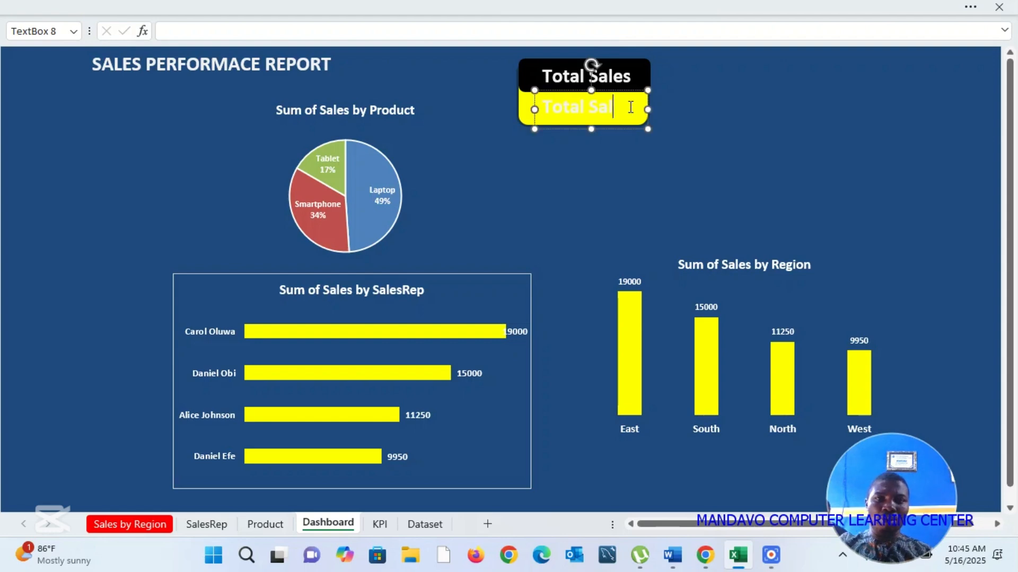
{"action": "key", "text": "BackSpace"}
{"action": "key", "text": "BackSpace"}
{"action": "key", "text": "BackSpace"}
{"action": "key", "text": "BackSpace"}
{"action": "key", "text": "BackSpace"}
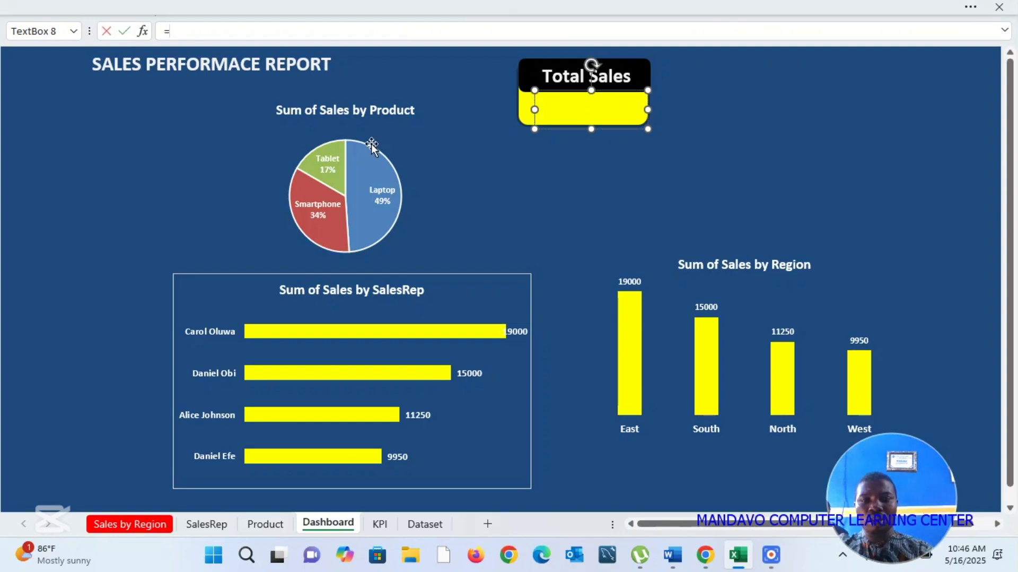
Step: Link the empty text box on the card's yellow area to the KPI sheet with the direct reference =KPI!$A$3
{"action": "left_click", "coordinate": [380, 523]}
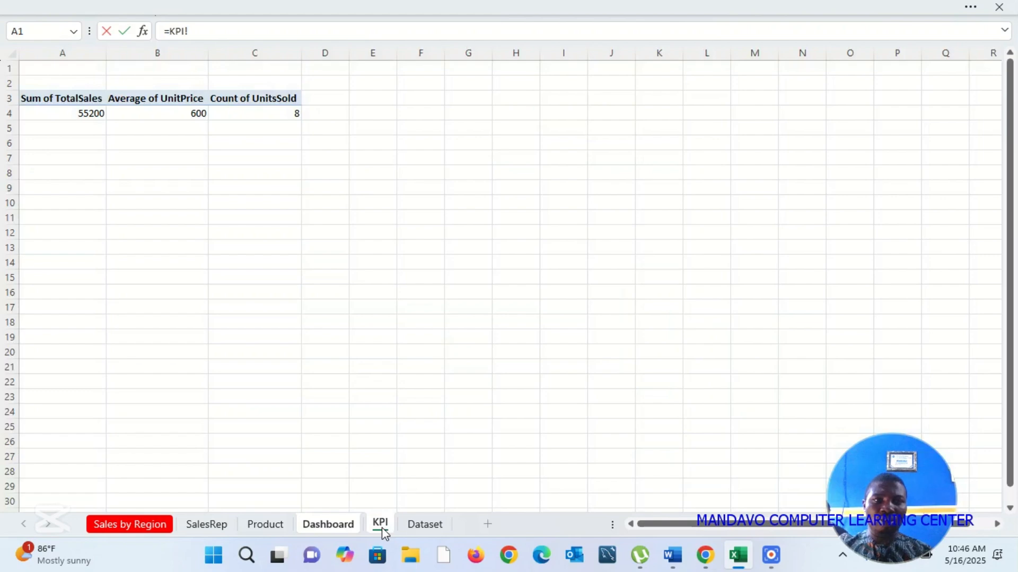
{"action": "left_click", "coordinate": [76, 113]}
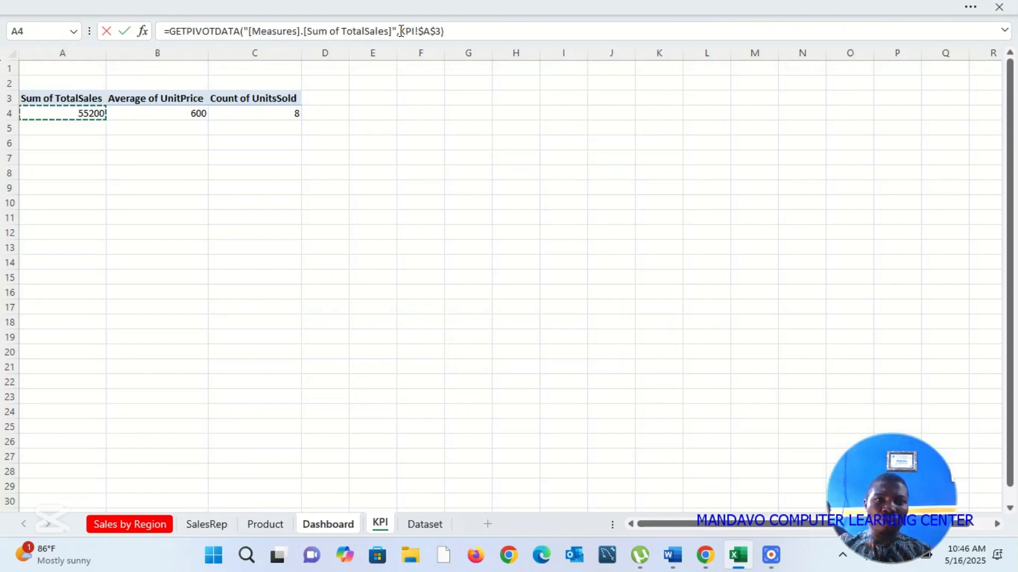
{"action": "left_click_drag", "start_coordinate": [401, 30], "coordinate": [169, 31]}
{"action": "key", "text": "BackSpace"}
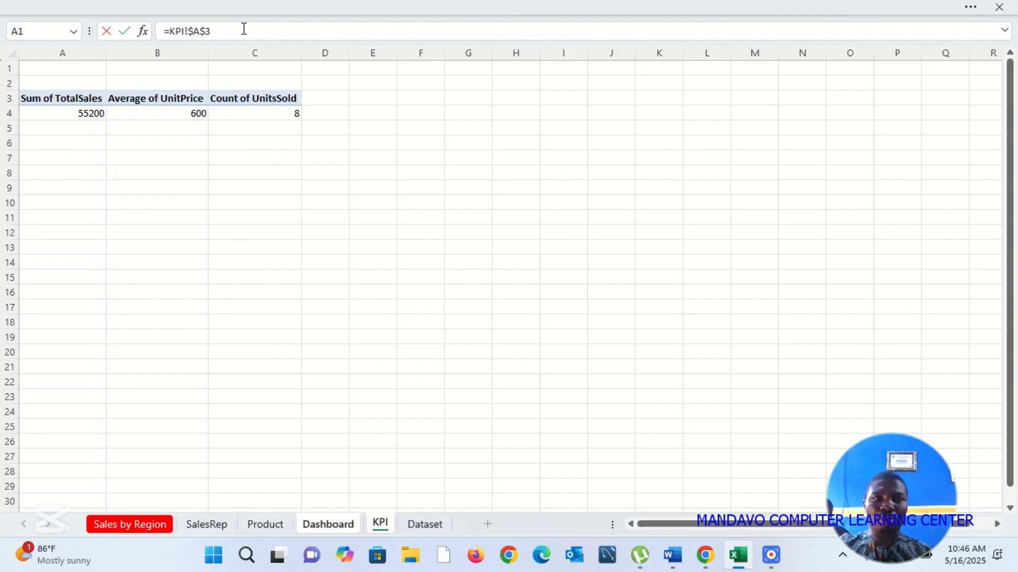
{"action": "key", "text": "Return"}
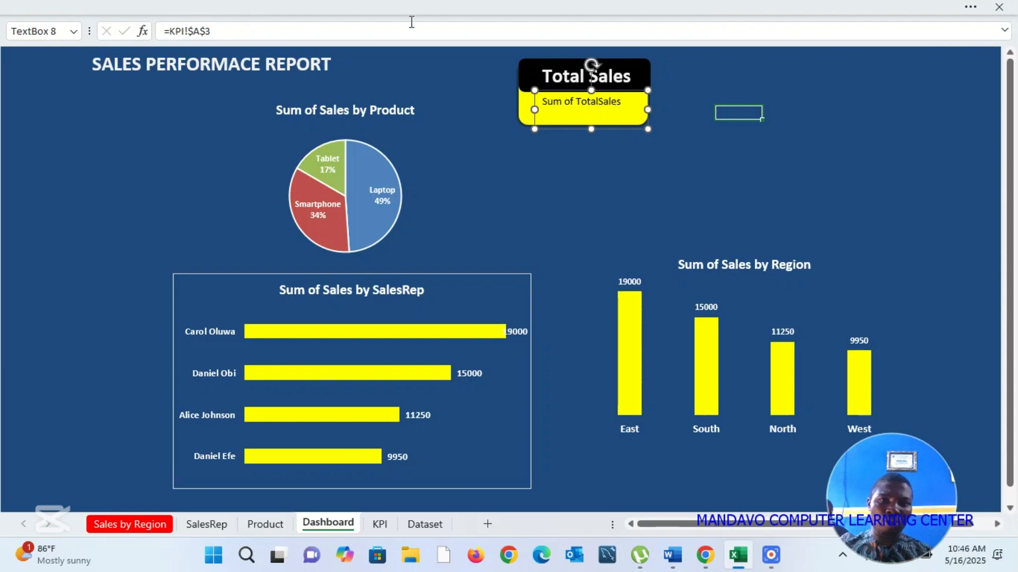
Step: Correct the text box's reference to =KPI!$A$4 so it points at the total sales value
{"action": "left_click", "coordinate": [330, 31]}
{"action": "left_click", "coordinate": [329, 31]}
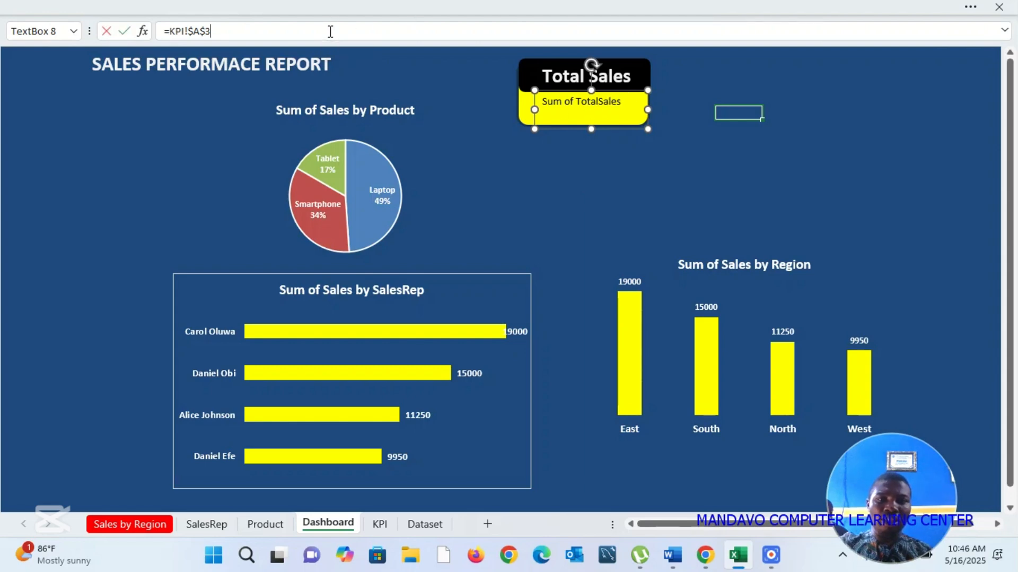
{"action": "key", "text": "Return"}
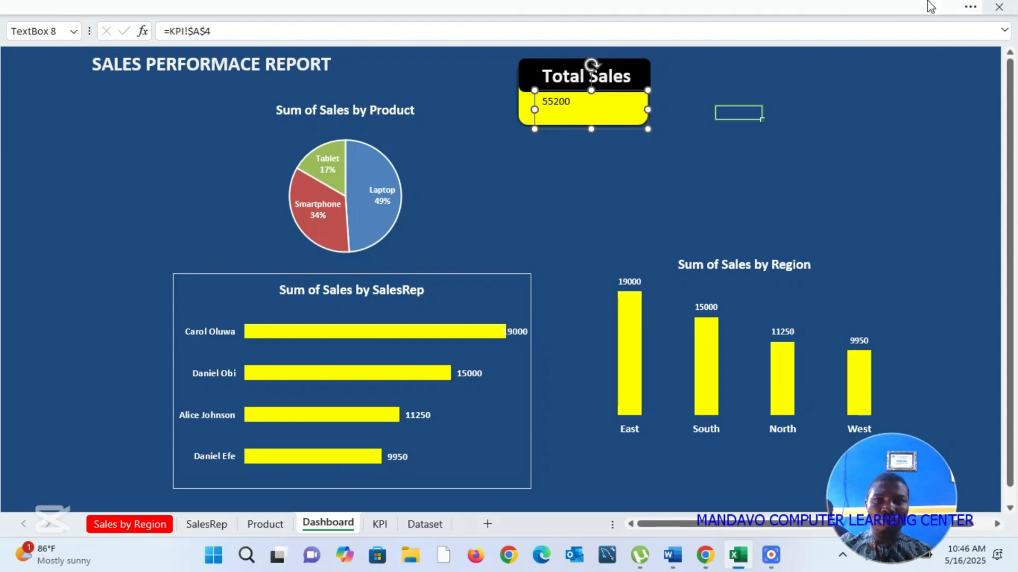
Step: Enlarge the linked value's font on the yellow area, make it bold and center it horizontally
{"action": "left_click", "coordinate": [982, 11]}
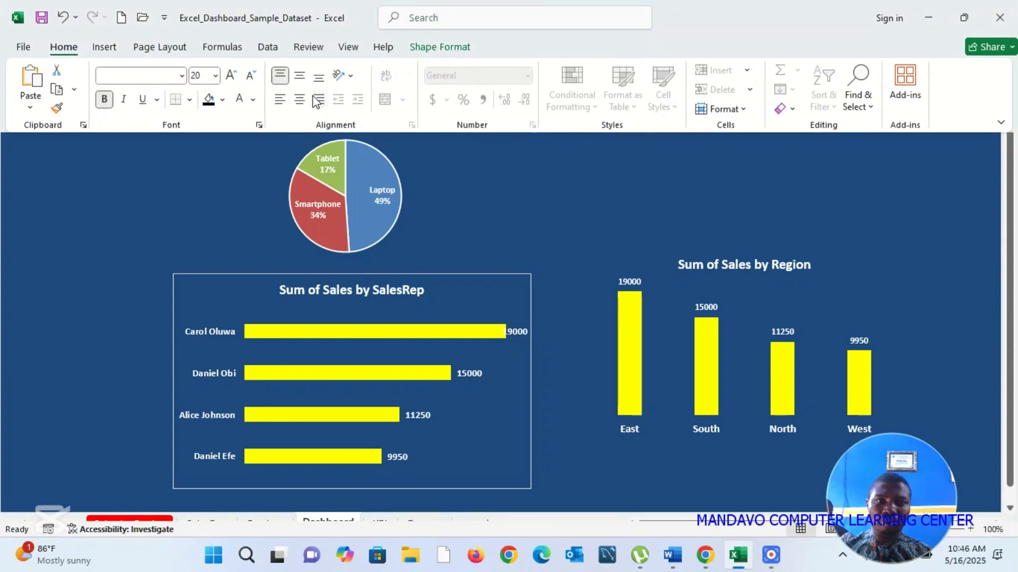
{"action": "left_click", "coordinate": [600, 179]}
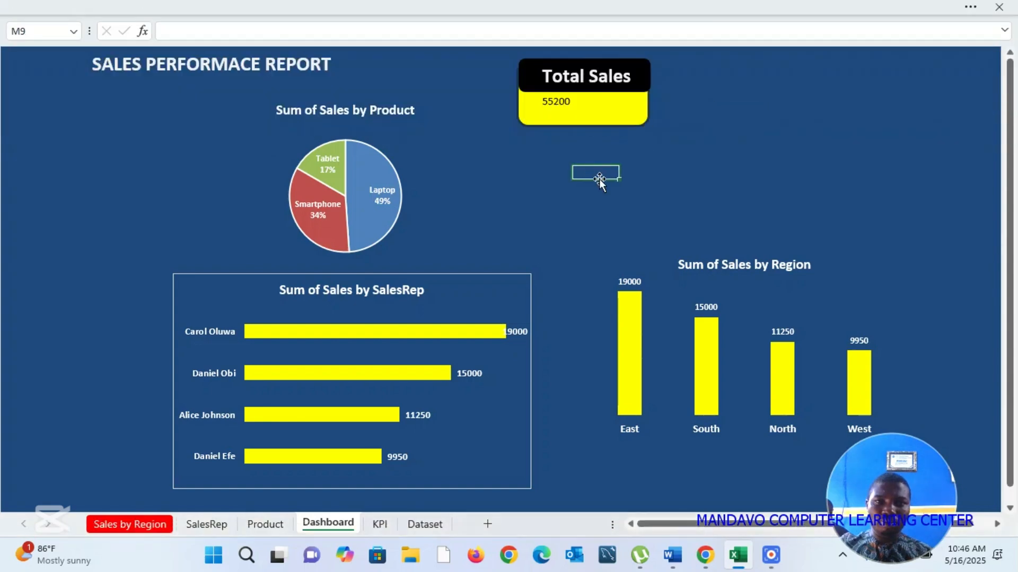
{"action": "left_click", "coordinate": [565, 109]}
{"action": "double_click", "coordinate": [568, 110]}
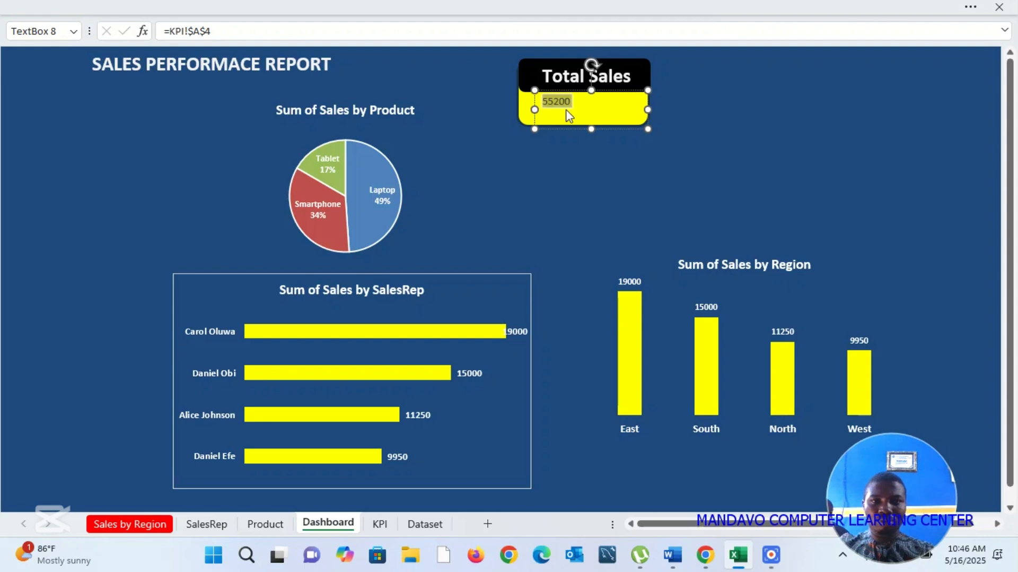
{"action": "left_click", "coordinate": [971, 9]}
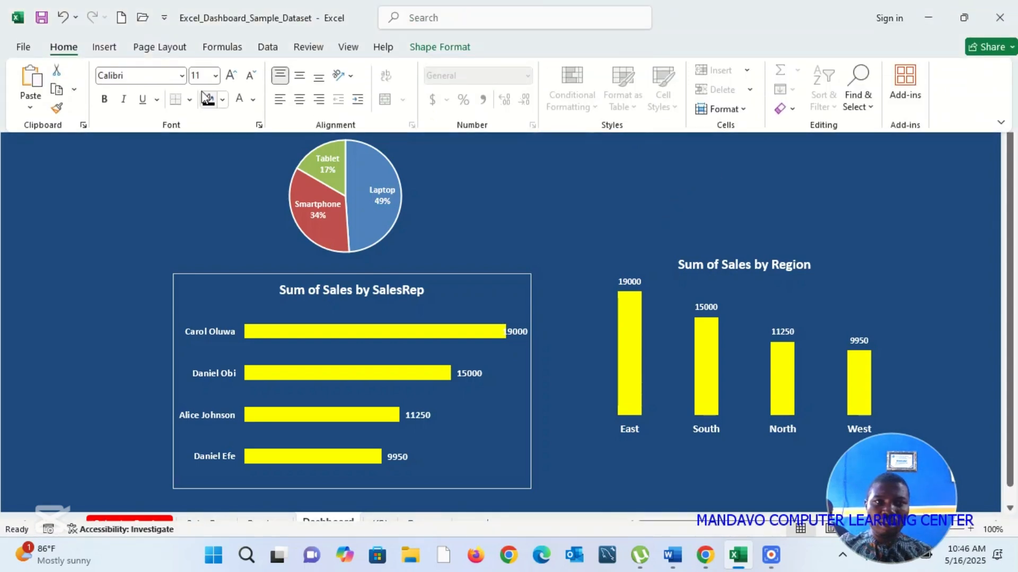
{"action": "left_click", "coordinate": [230, 77]}
{"action": "left_click", "coordinate": [231, 77]}
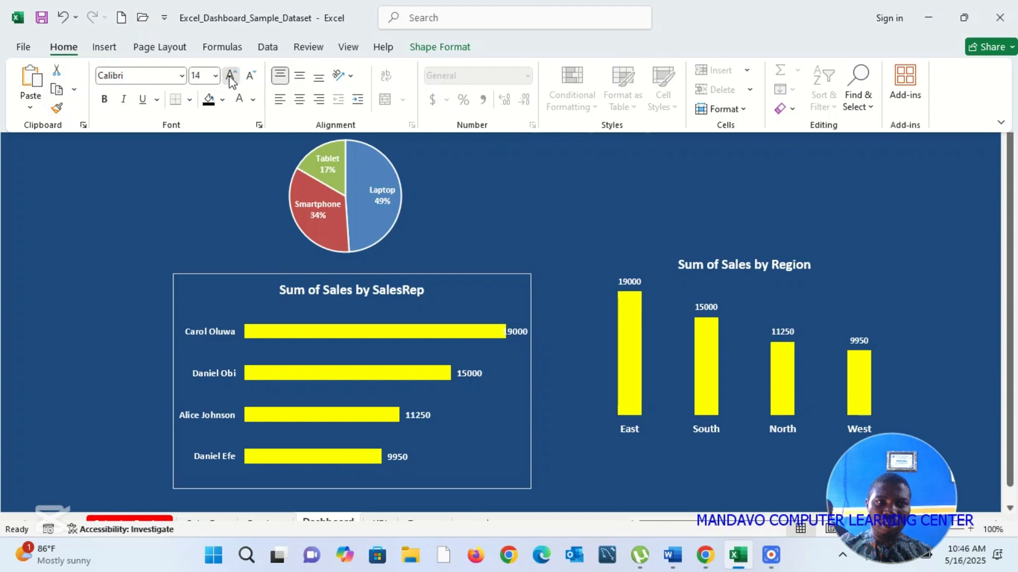
{"action": "left_click", "coordinate": [231, 77]}
{"action": "left_click", "coordinate": [230, 77]}
{"action": "left_click", "coordinate": [105, 103]}
{"action": "left_click", "coordinate": [299, 100]}
{"action": "key", "text": "ctrl+shift+F1"}
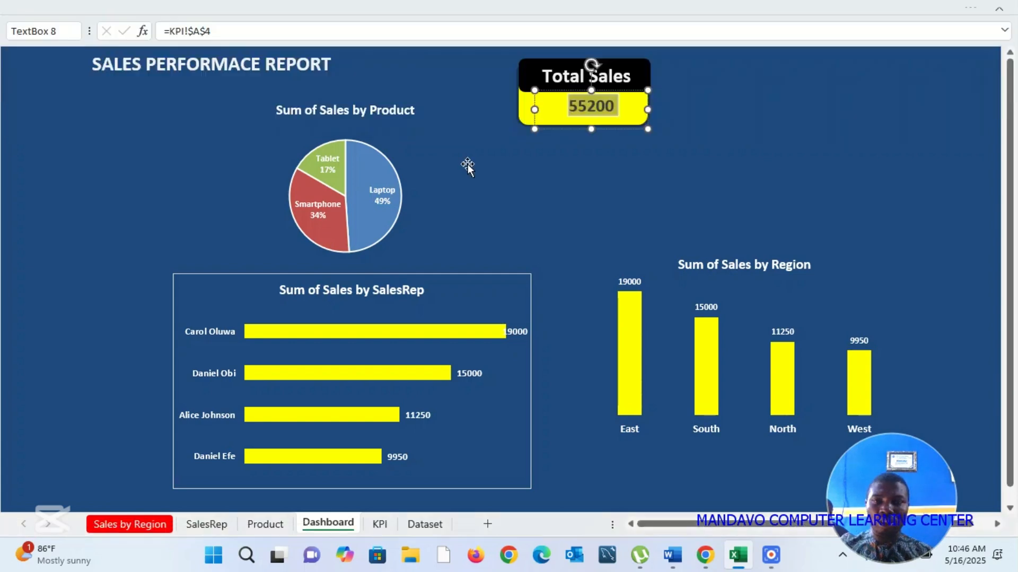
Step: Enlarge the value further until it fills the yellow area and shift its text box slightly left to center it
{"action": "key", "text": "ctrl+shift+period"}
{"action": "key", "text": "ctrl+shift+period"}
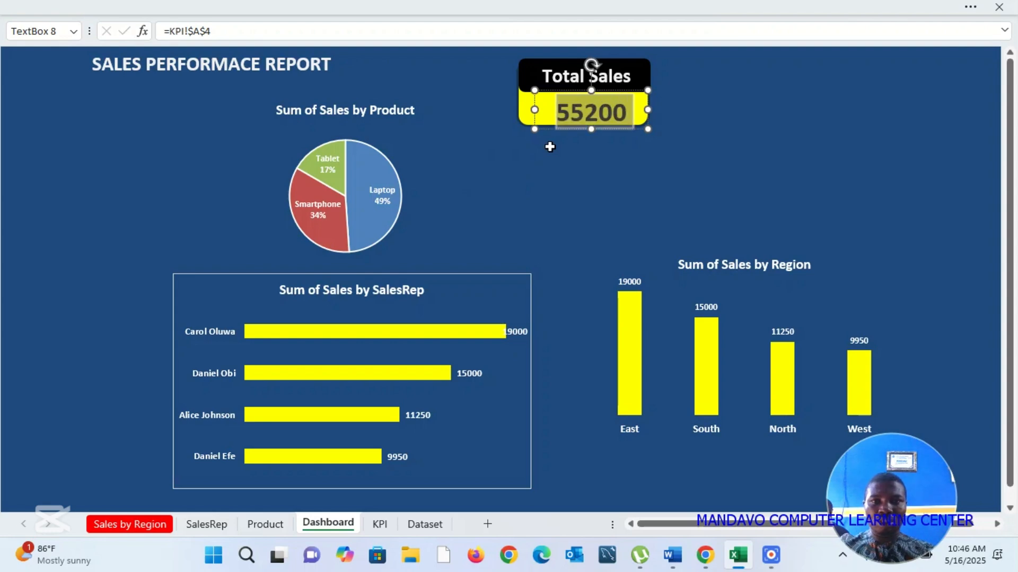
{"action": "key", "text": "ctrl+shift+comma"}
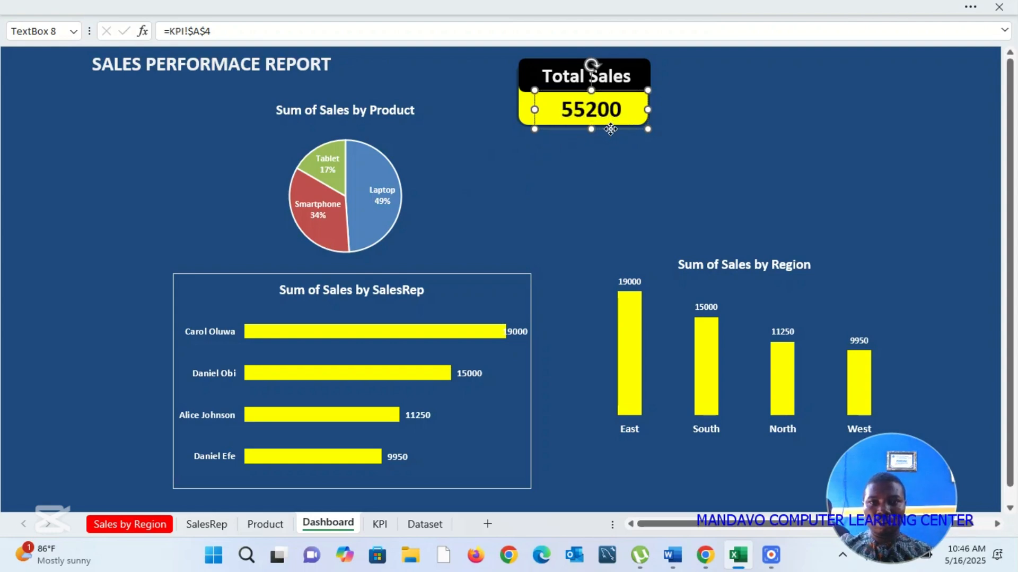
{"action": "left_click_drag", "start_coordinate": [611, 128], "coordinate": [606, 129]}
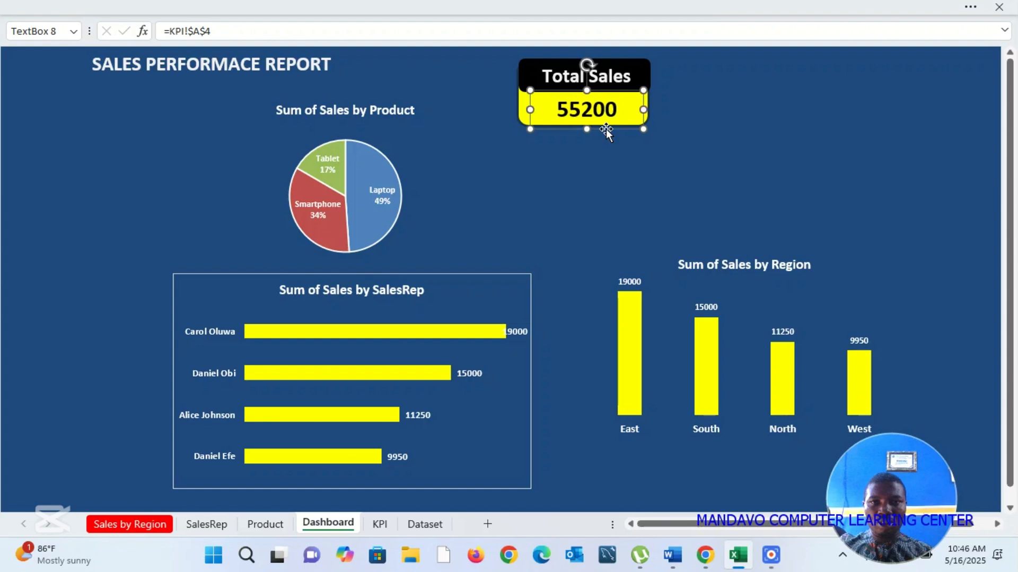
{"action": "left_click", "coordinate": [574, 171]}
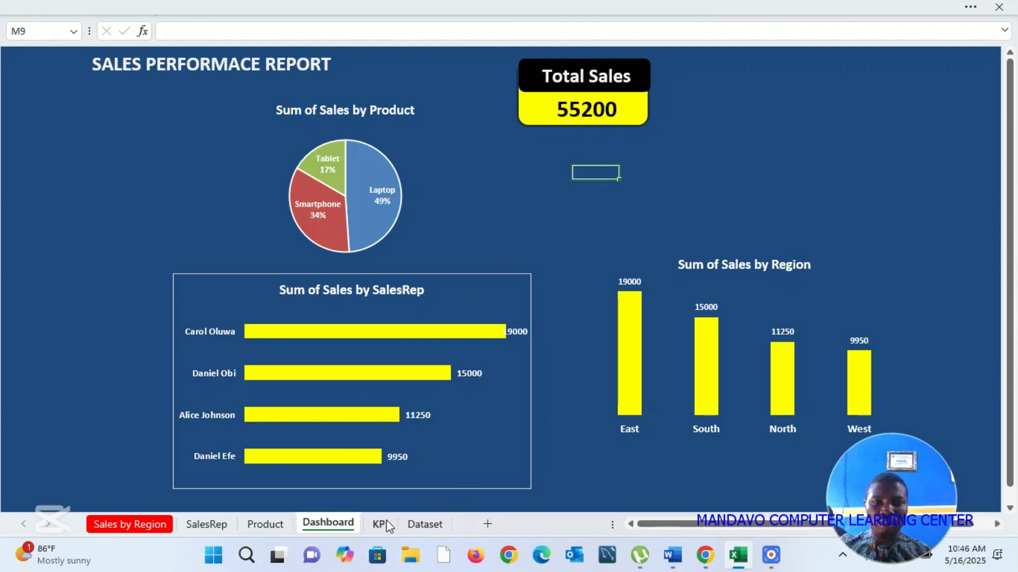
Step: Format cell A4 on the KPI sheet with a thousands separator and no decimal places
{"action": "left_click", "coordinate": [380, 524]}
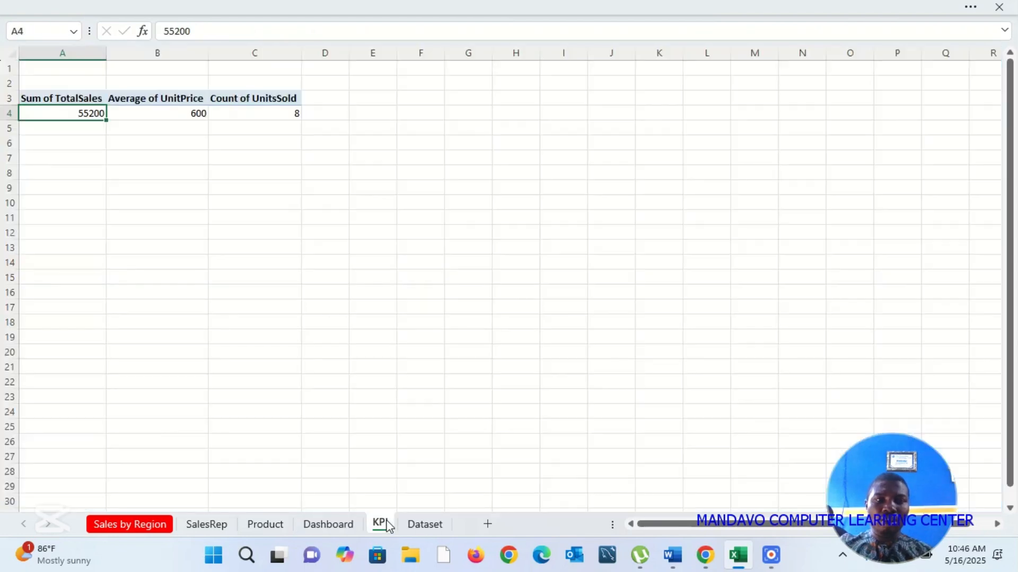
{"action": "left_click", "coordinate": [970, 7]}
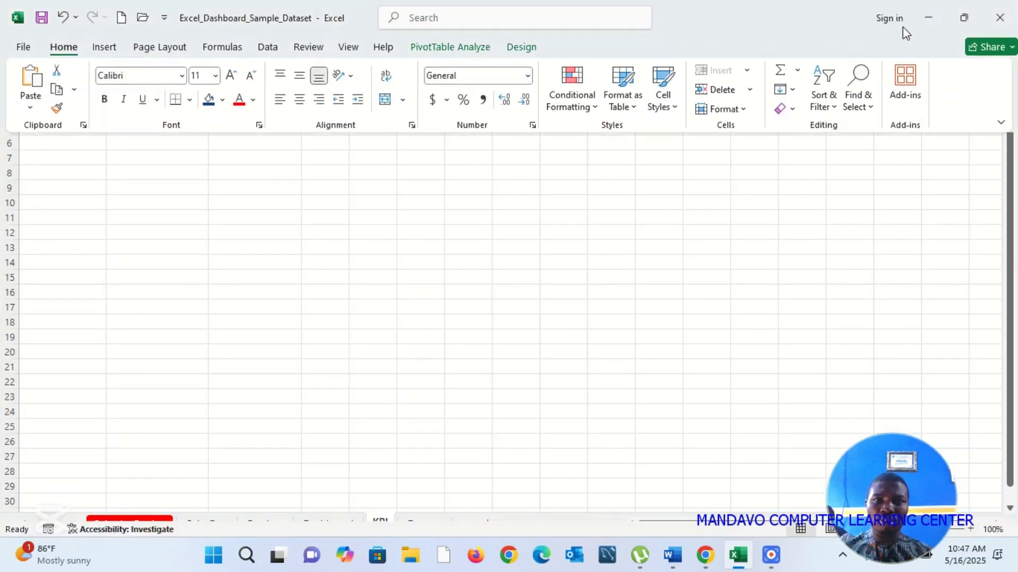
{"action": "left_click", "coordinate": [483, 100]}
{"action": "left_click", "coordinate": [451, 207]}
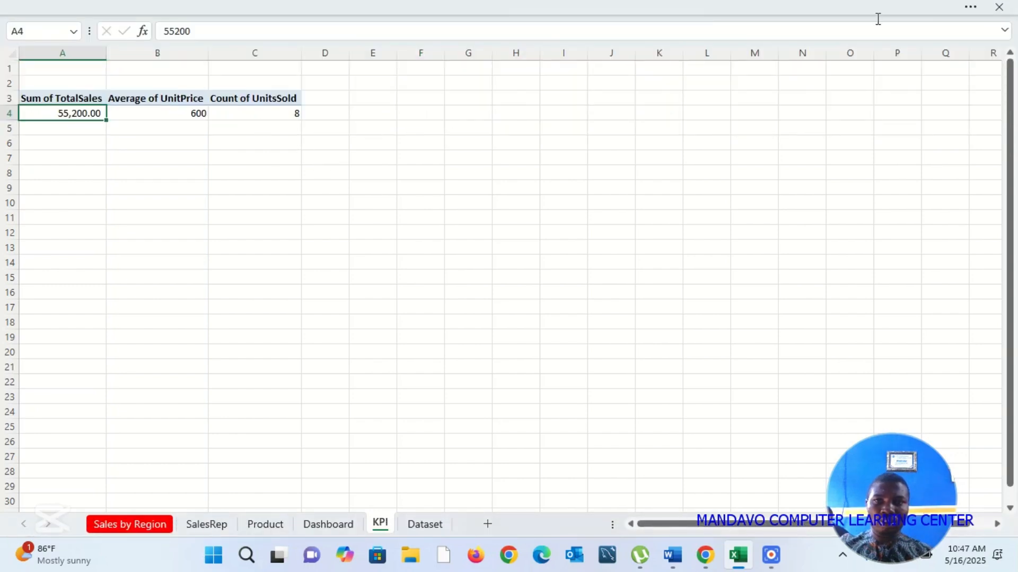
{"action": "left_click", "coordinate": [968, 10]}
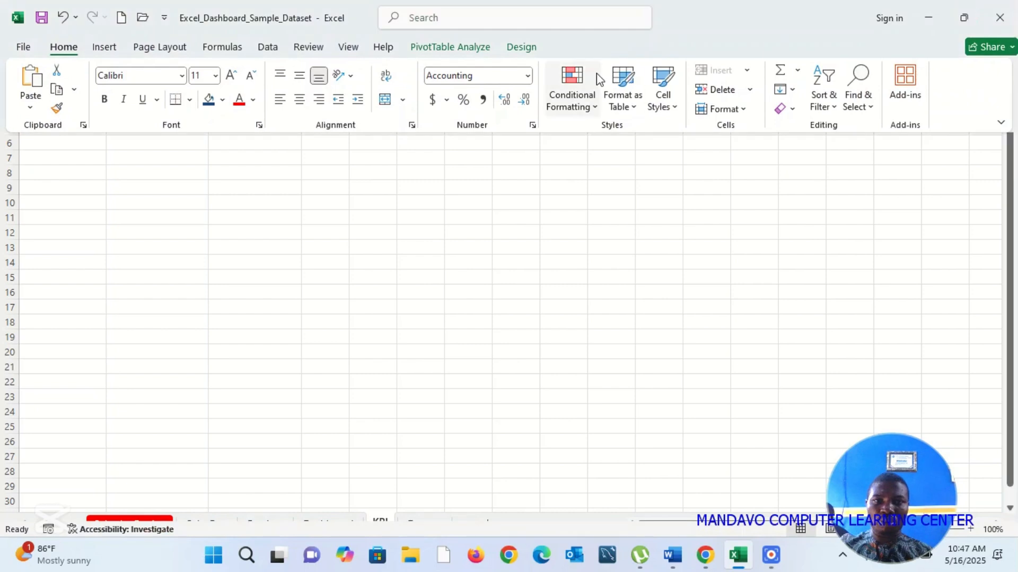
{"action": "left_click", "coordinate": [529, 105]}
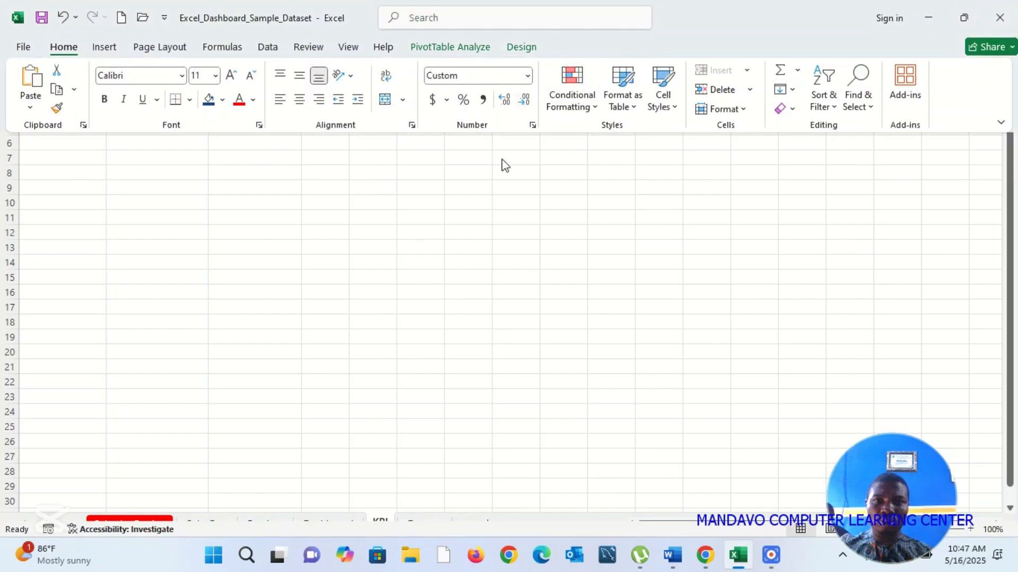
{"action": "left_click", "coordinate": [490, 188]}
{"action": "left_click", "coordinate": [490, 188]}
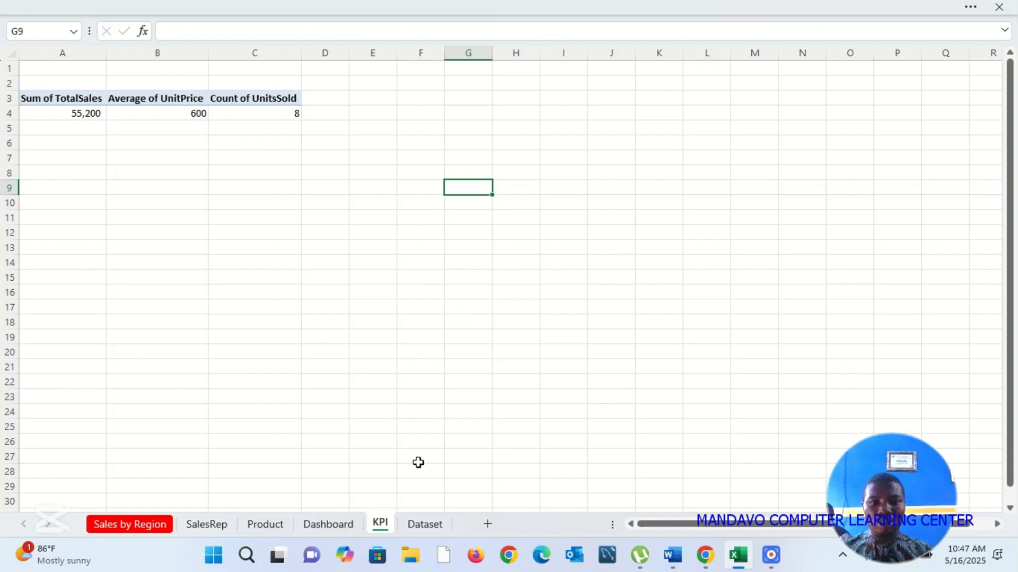
Step: Select all parts of the Total Sales card on the Dashboard sheet and duplicate it twice in a row to its right
{"action": "left_click", "coordinate": [341, 525]}
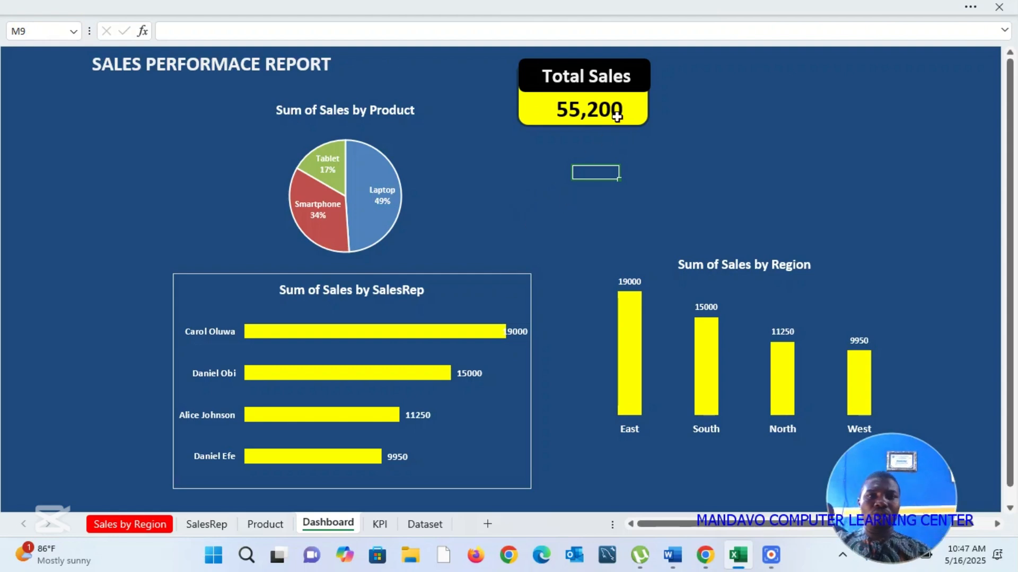
{"action": "left_click", "coordinate": [613, 78]}
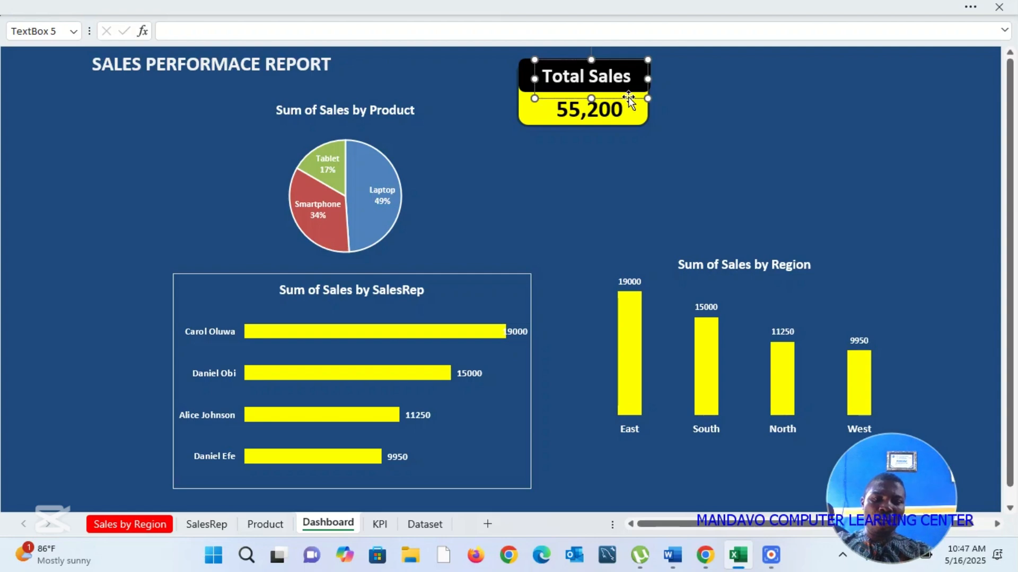
{"action": "left_click", "coordinate": [523, 81], "text": "ctrl"}
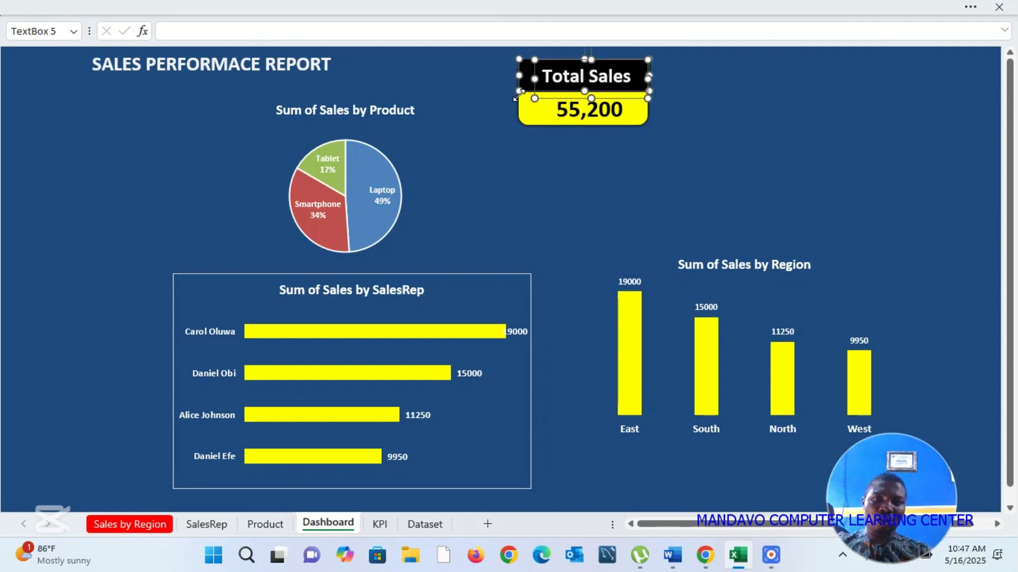
{"action": "left_click", "coordinate": [563, 111], "text": "ctrl"}
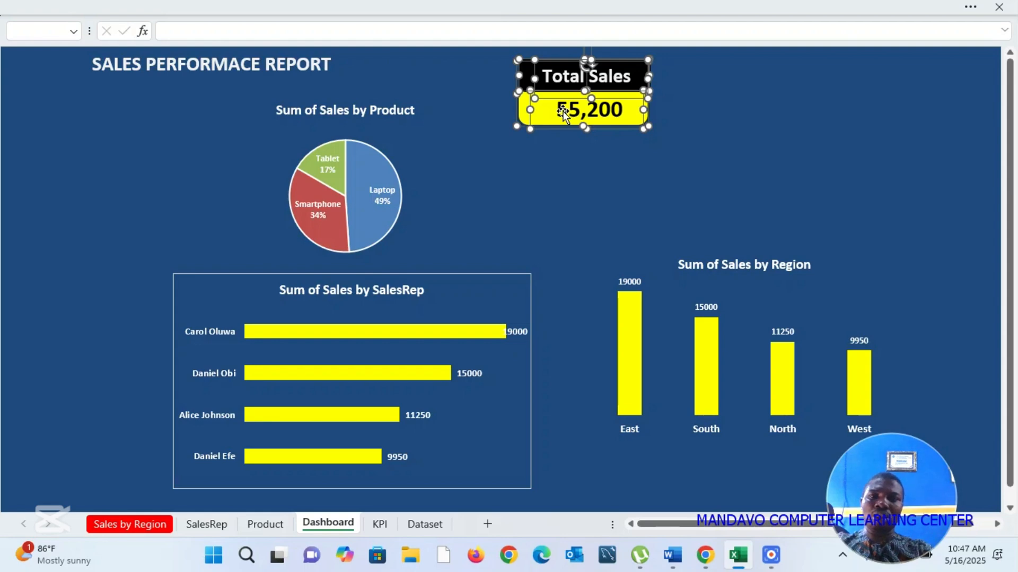
{"action": "left_click_drag", "start_coordinate": [563, 110], "coordinate": [752, 125]}
{"action": "key", "text": "ctrl+d"}
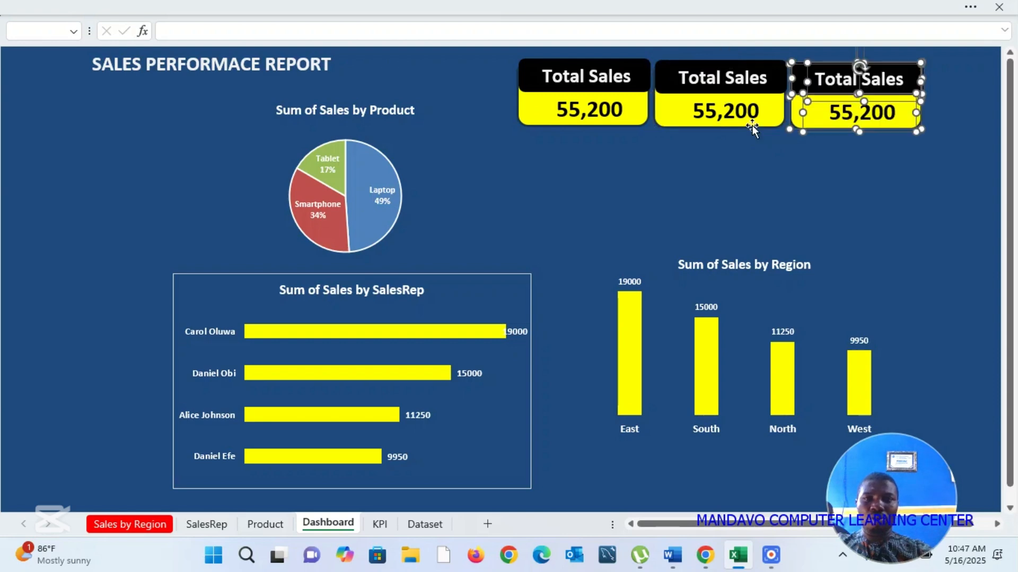
{"action": "left_click", "coordinate": [816, 190]}
{"action": "left_click", "coordinate": [718, 169]}
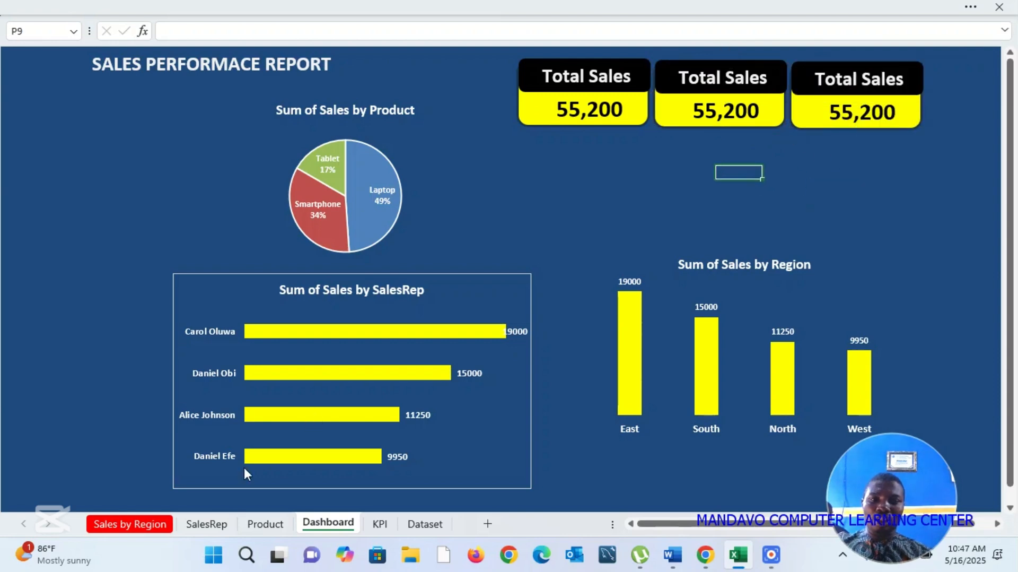
Step: Check the KPI sheet's measure names and replace the middle card's label on the Dashboard with "Avg. UnitPrice"
{"action": "left_click", "coordinate": [375, 525]}
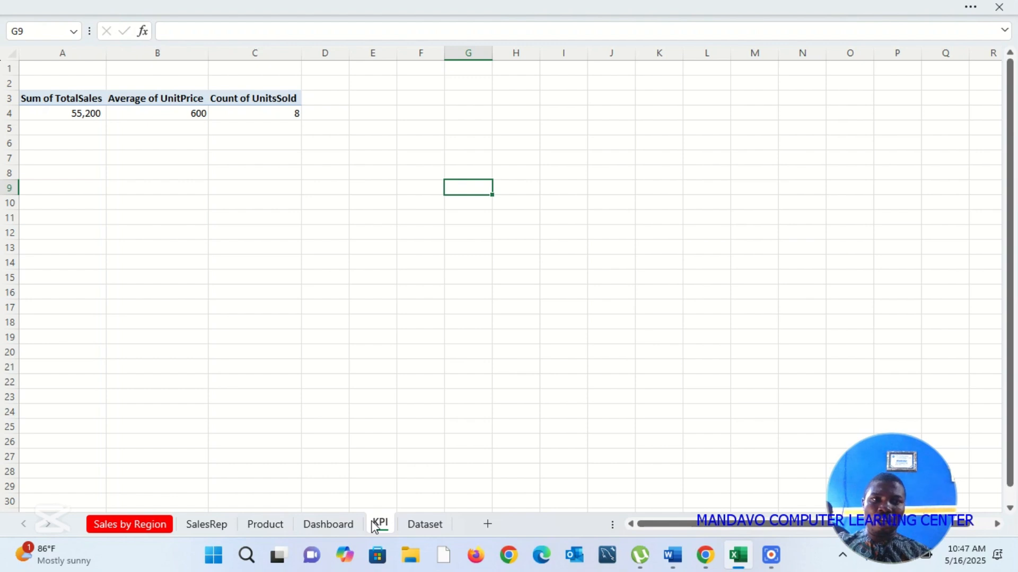
{"action": "left_click", "coordinate": [324, 525]}
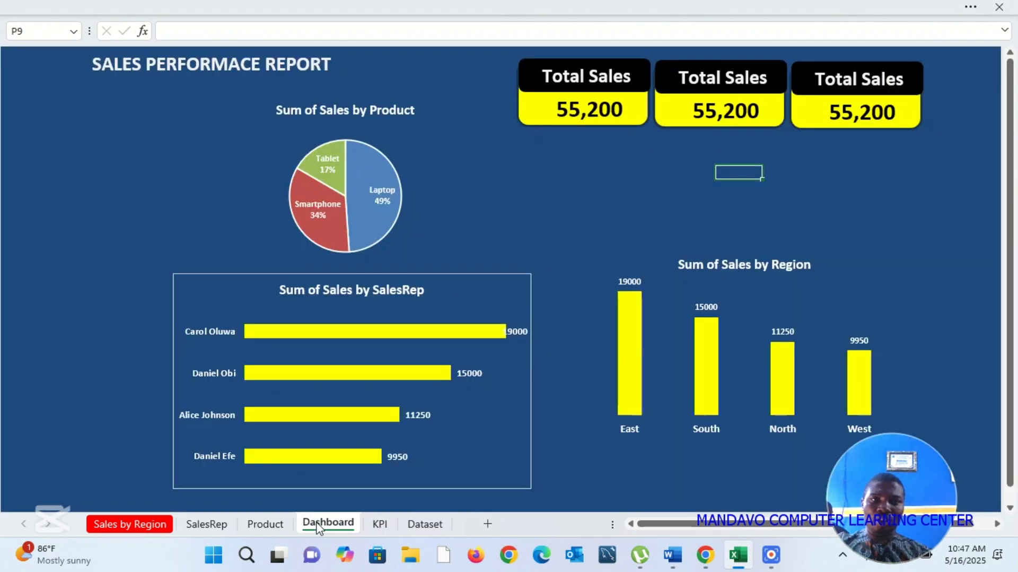
{"action": "left_click", "coordinate": [734, 78]}
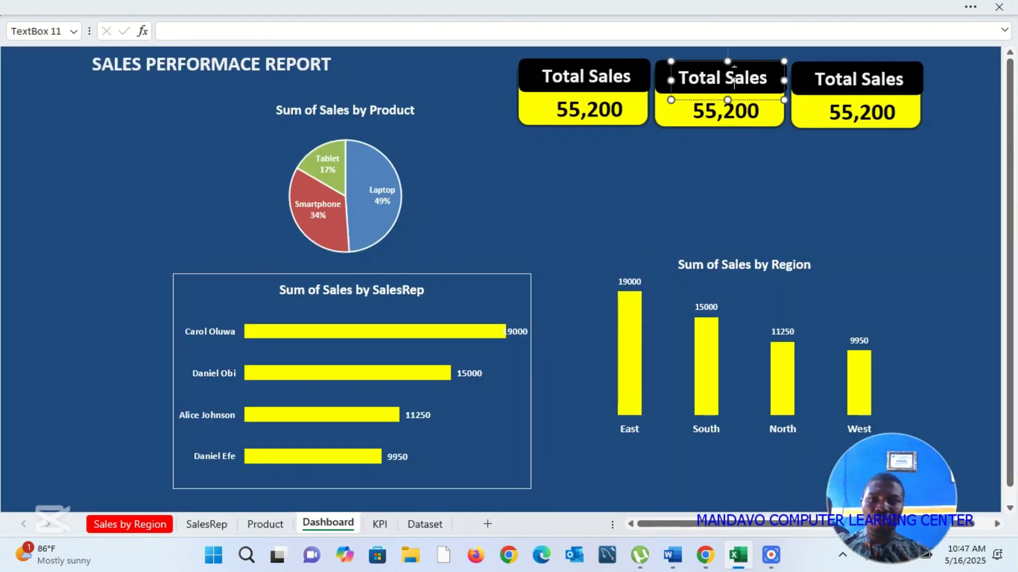
{"action": "triple_click", "coordinate": [734, 79]}
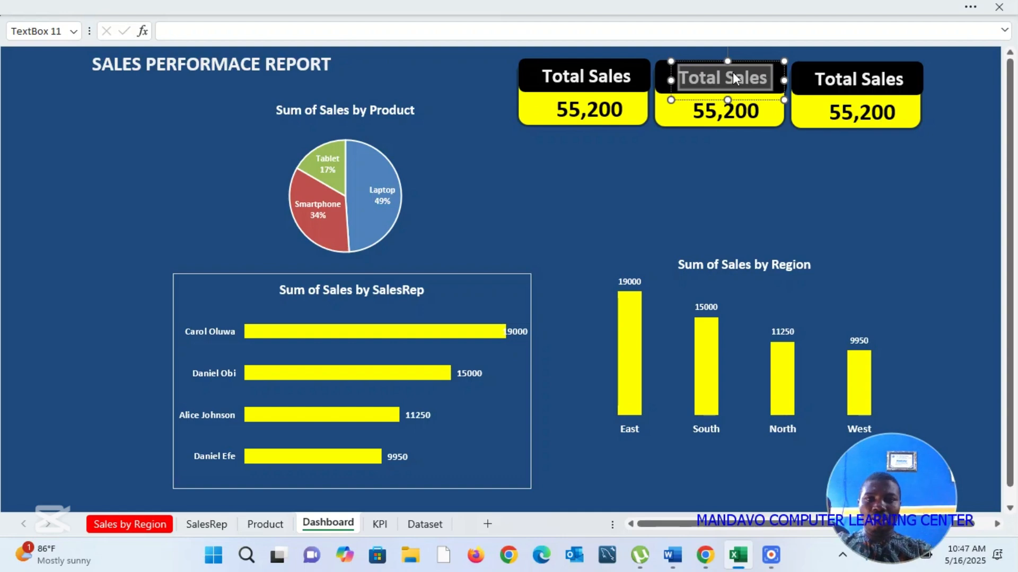
{"action": "type", "text": "Avg."}
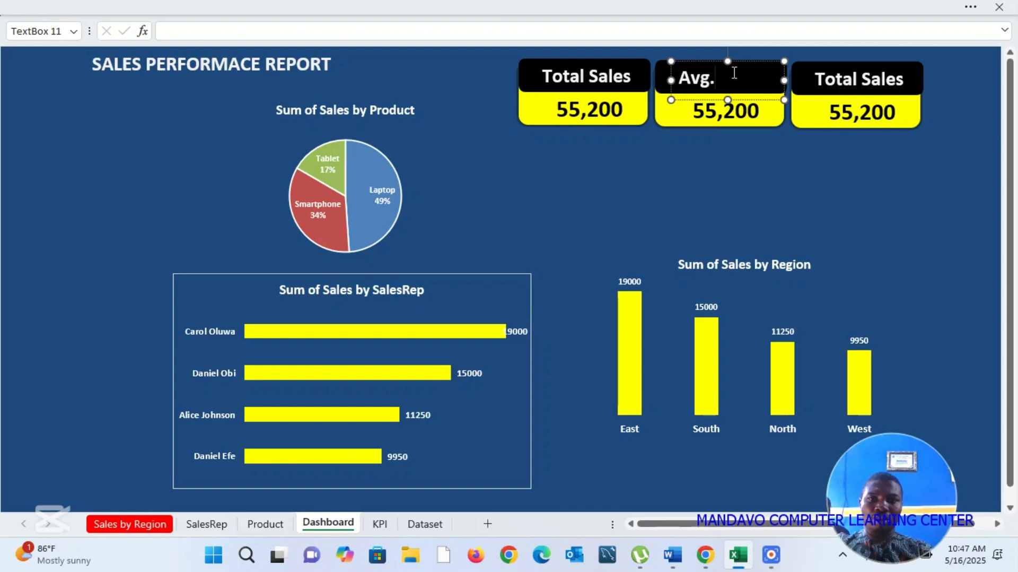
{"action": "type", "text": " UnitP"}
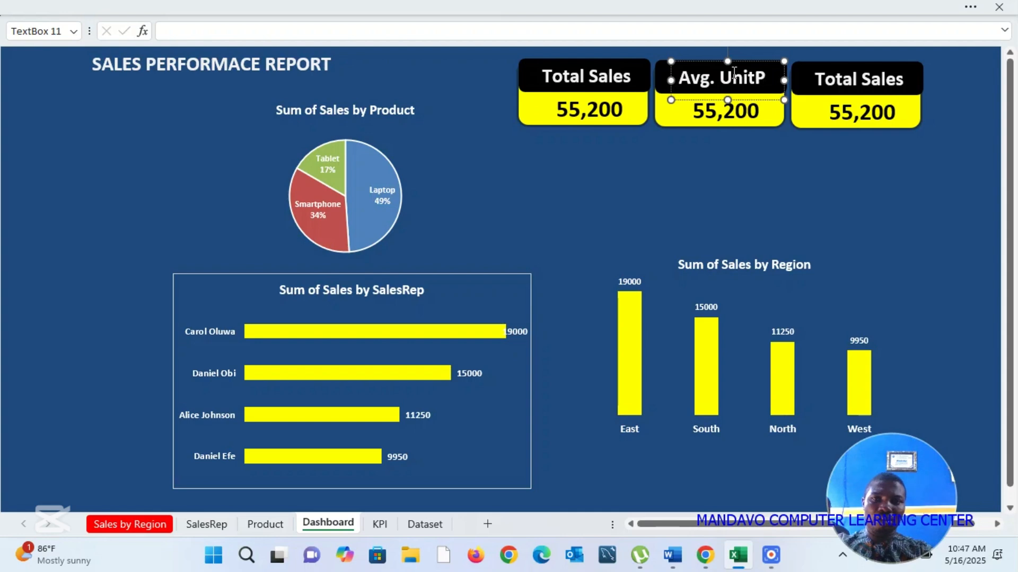
{"action": "type", "text": "rice"}
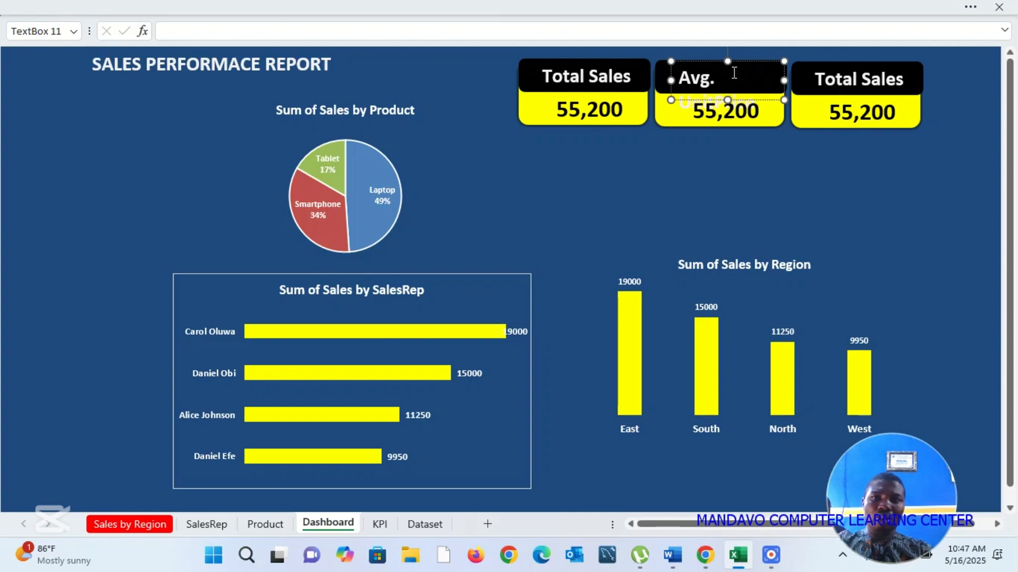
Step: Reduce the font size of the "Avg. UnitPrice" card label until it fits on one line in the black header
{"action": "key", "text": "ctrl+a"}
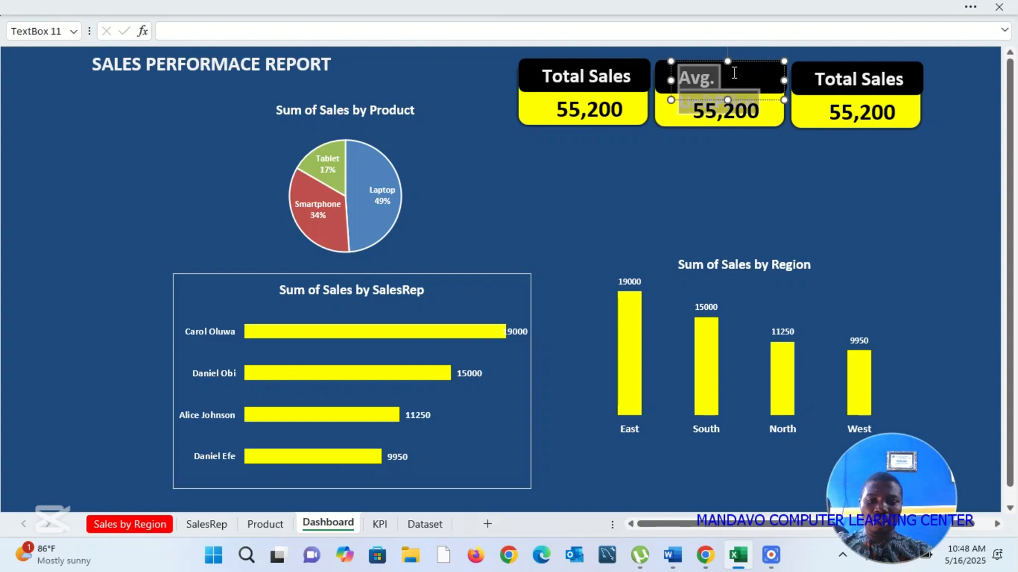
{"action": "key", "text": "ctrl+shift+comma"}
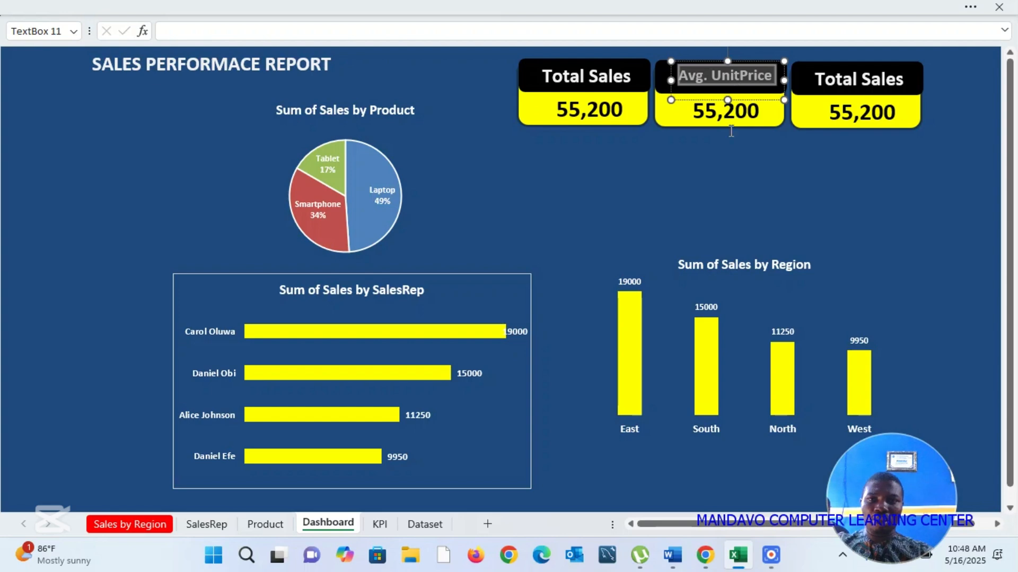
{"action": "left_click", "coordinate": [709, 190]}
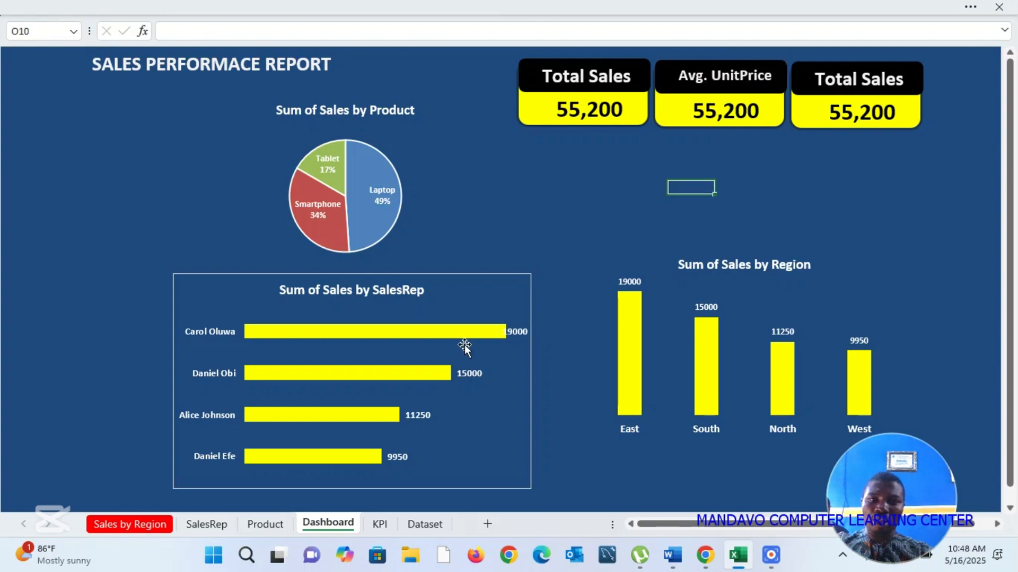
Step: Check the third measure's name on the KPI sheet and replace the third card's label on the Dashboard with "Unit Sold"
{"action": "left_click", "coordinate": [379, 524]}
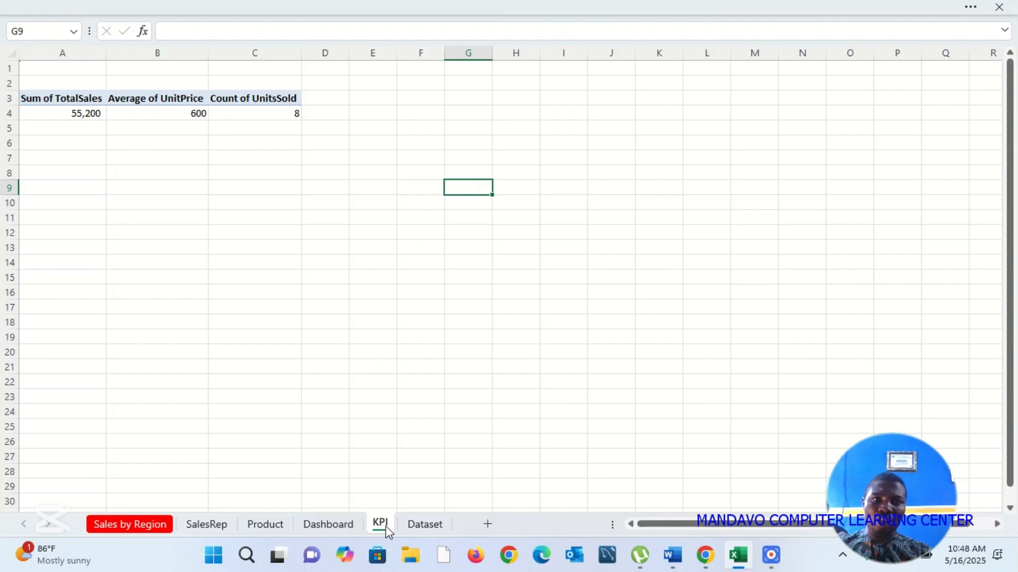
{"action": "left_click", "coordinate": [336, 526]}
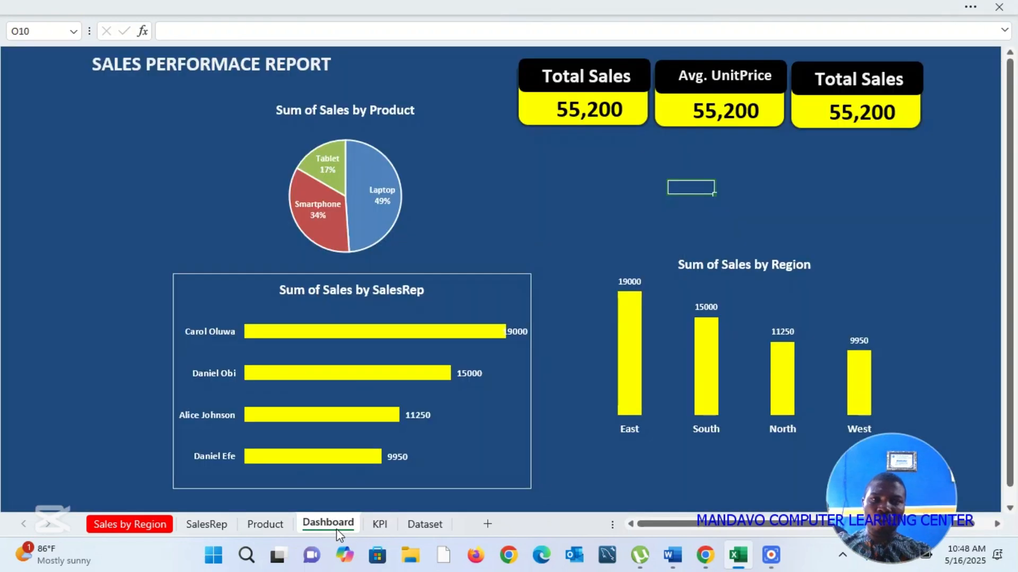
{"action": "left_click", "coordinate": [852, 85]}
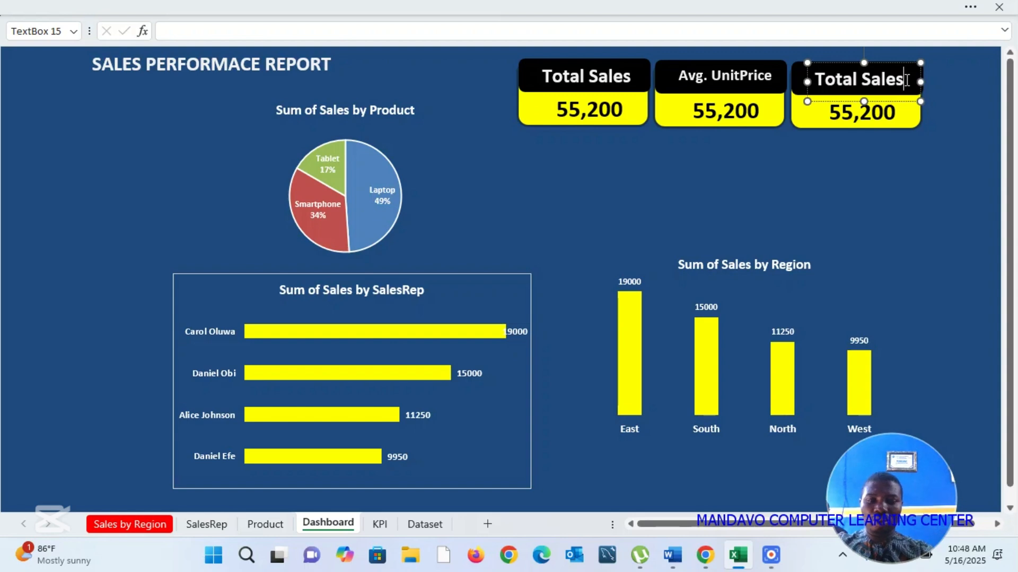
{"action": "key", "text": "ctrl+a"}
{"action": "type", "text": "Un"}
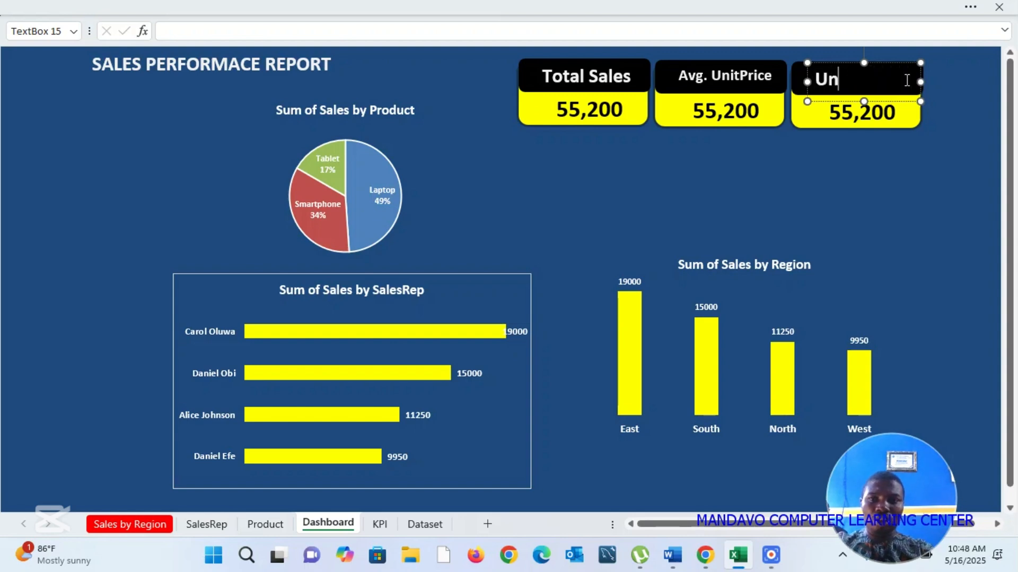
{"action": "type", "text": "it Sold"}
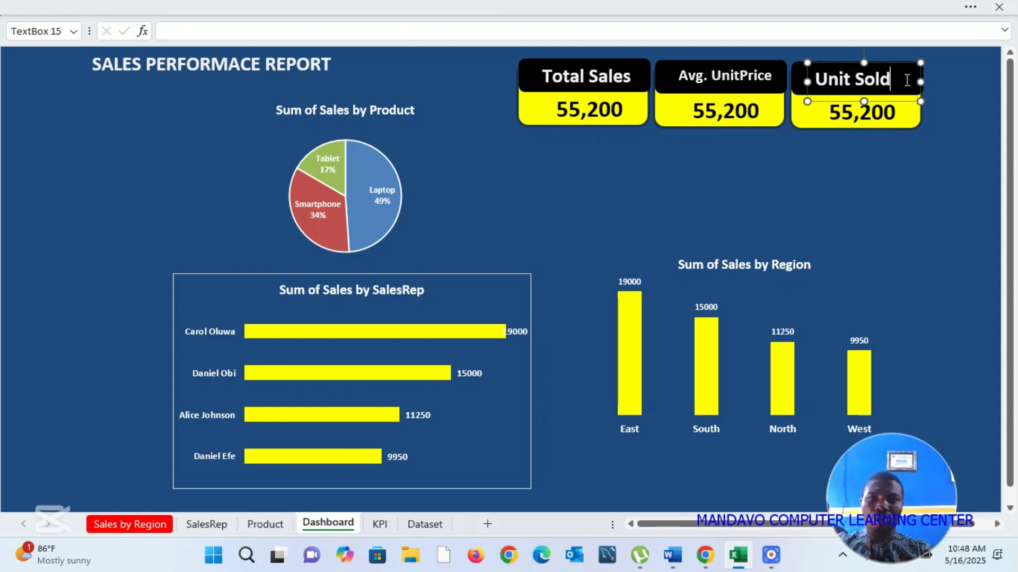
{"action": "left_click", "coordinate": [843, 161]}
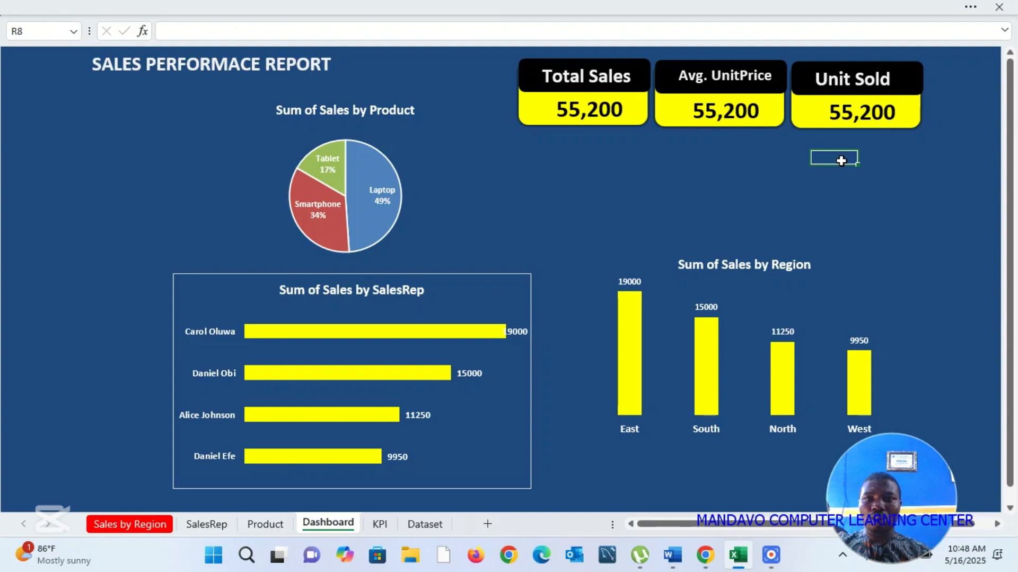
Step: Check the measure cells on the KPI sheet and link the Avg. UnitPrice card's value to =KPI!$B$4
{"action": "left_click", "coordinate": [742, 113]}
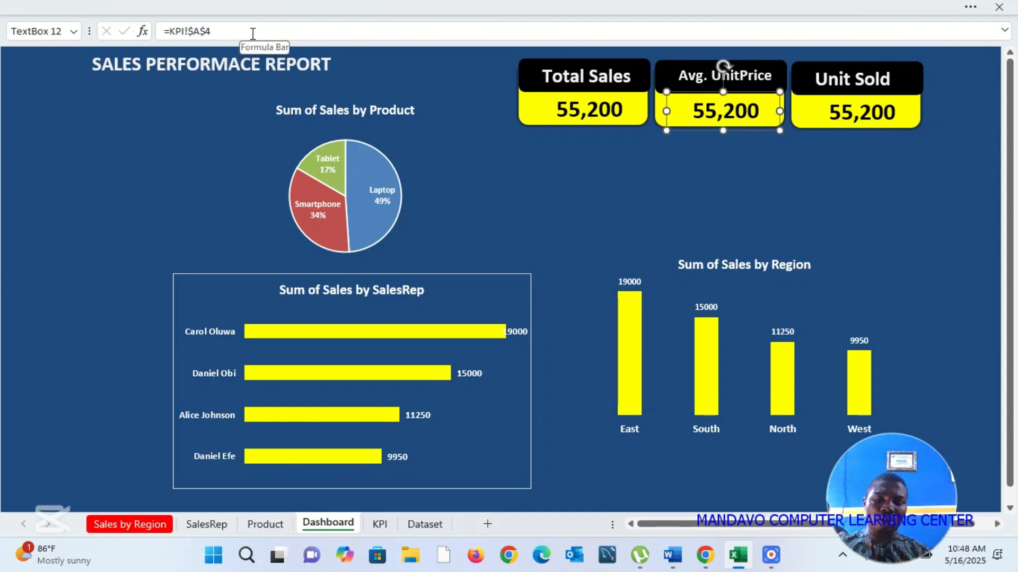
{"action": "left_click", "coordinate": [253, 34]}
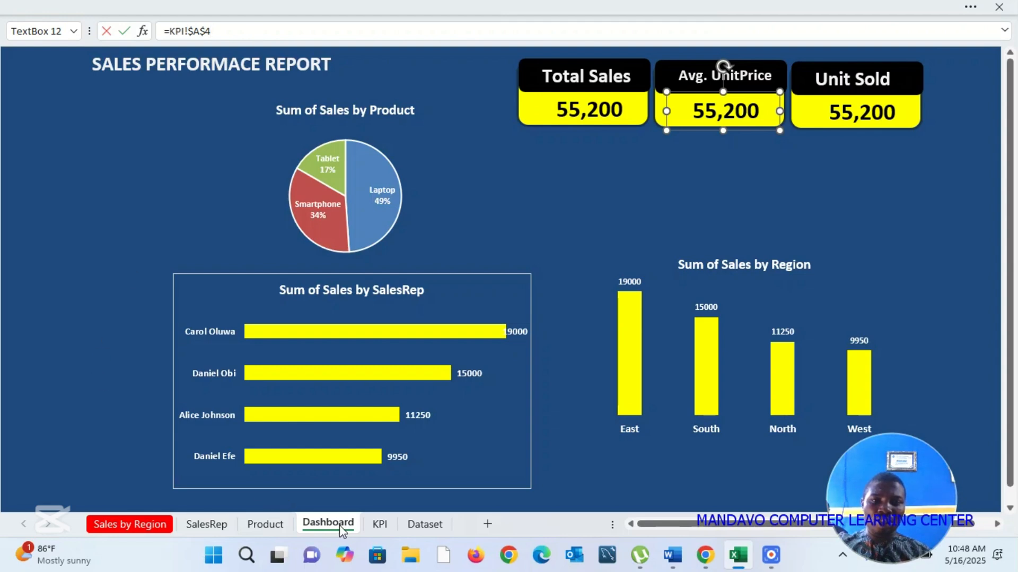
{"action": "left_click", "coordinate": [379, 524]}
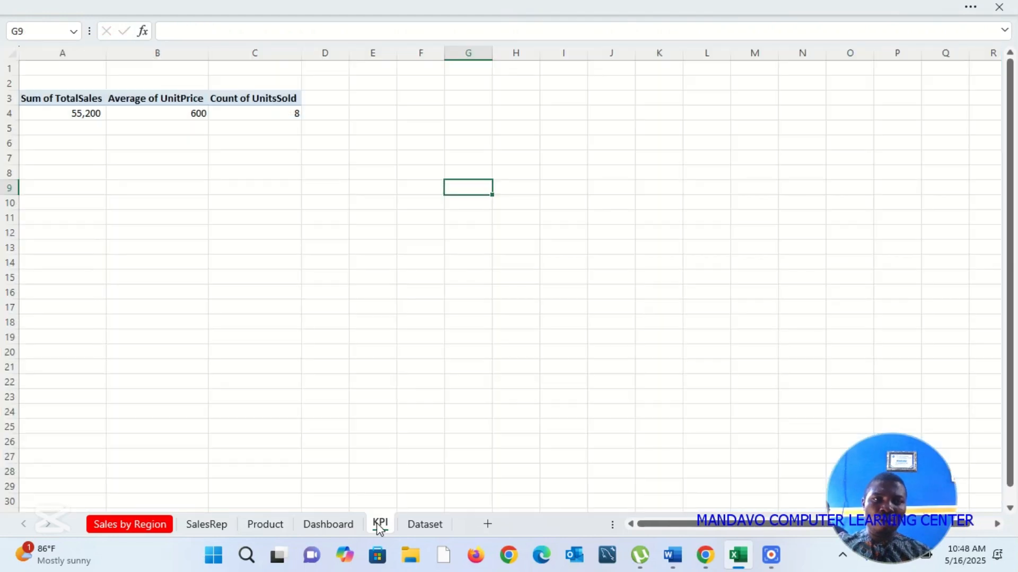
{"action": "left_click", "coordinate": [97, 113]}
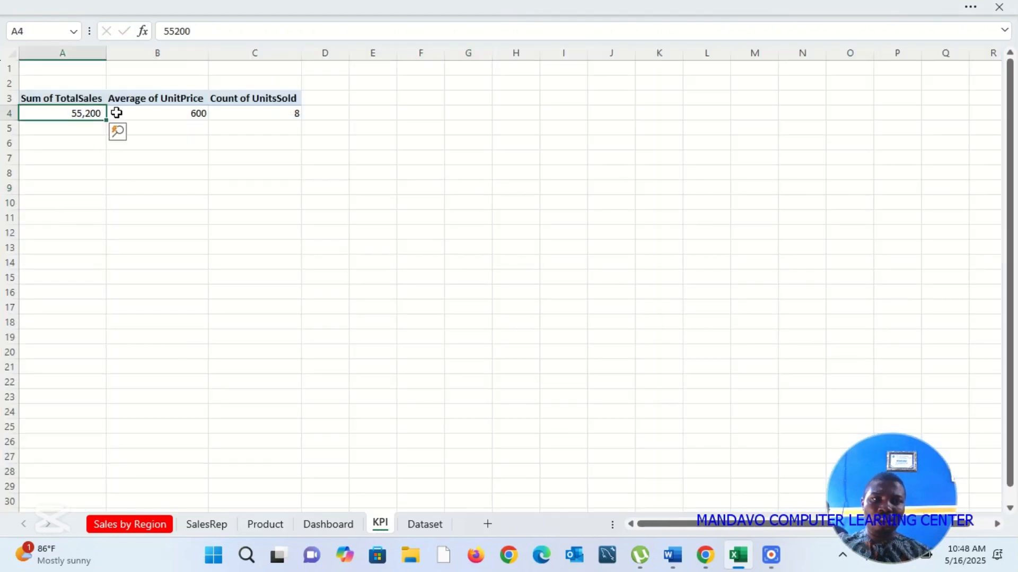
{"action": "left_click", "coordinate": [179, 112]}
{"action": "left_click", "coordinate": [259, 115]}
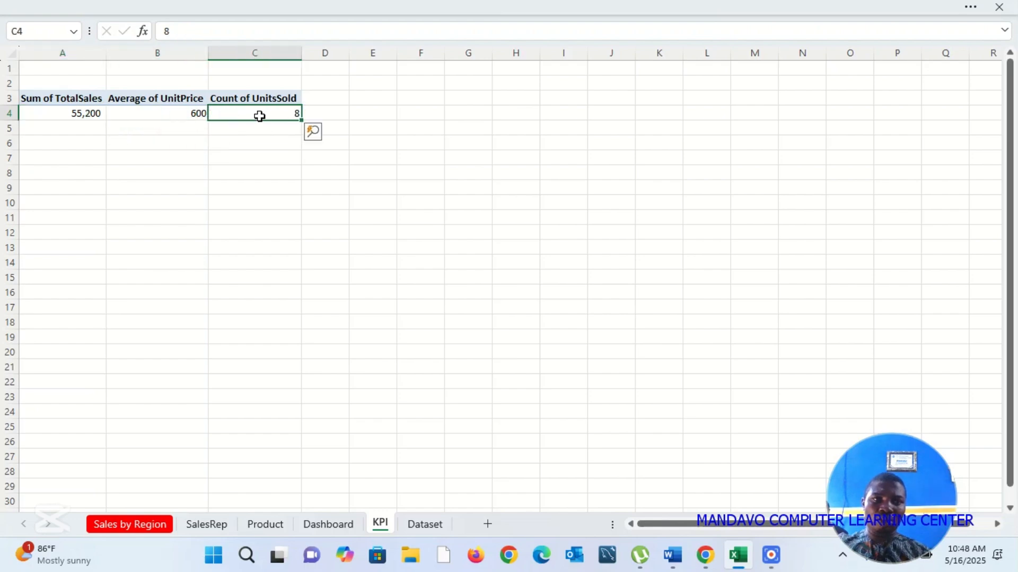
{"action": "left_click", "coordinate": [341, 524]}
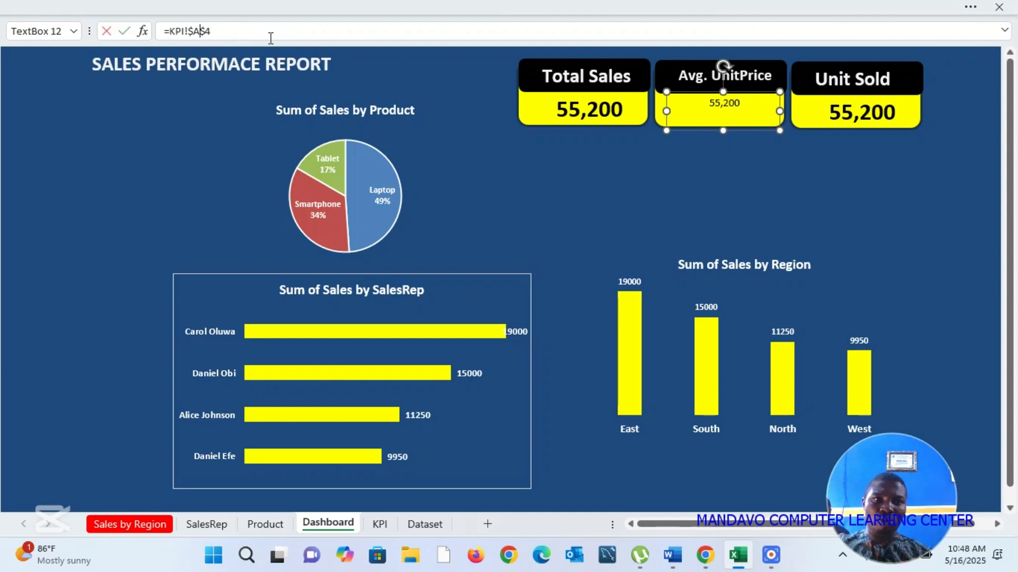
{"action": "type", "text": "B"}
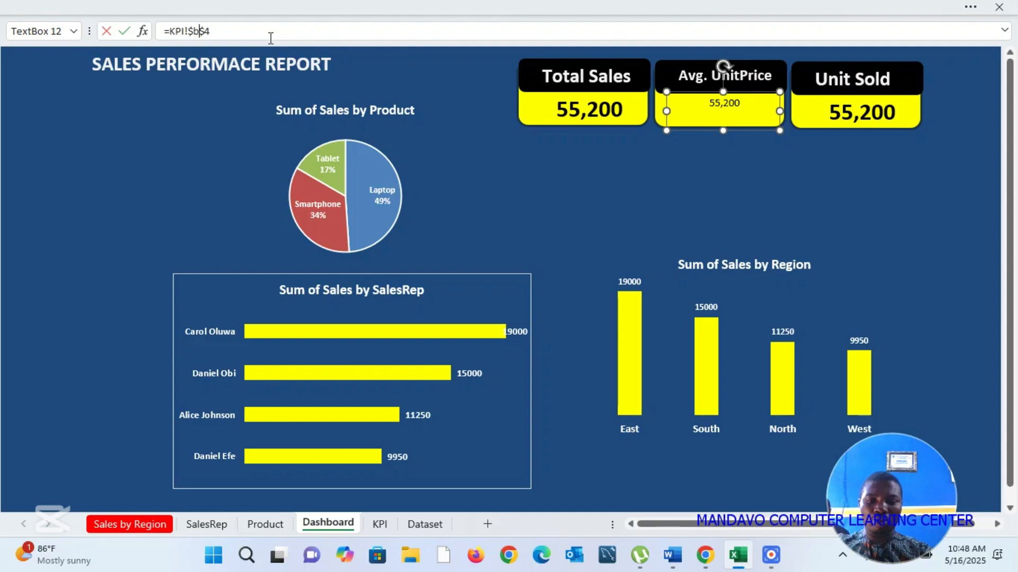
{"action": "key", "text": "Return"}
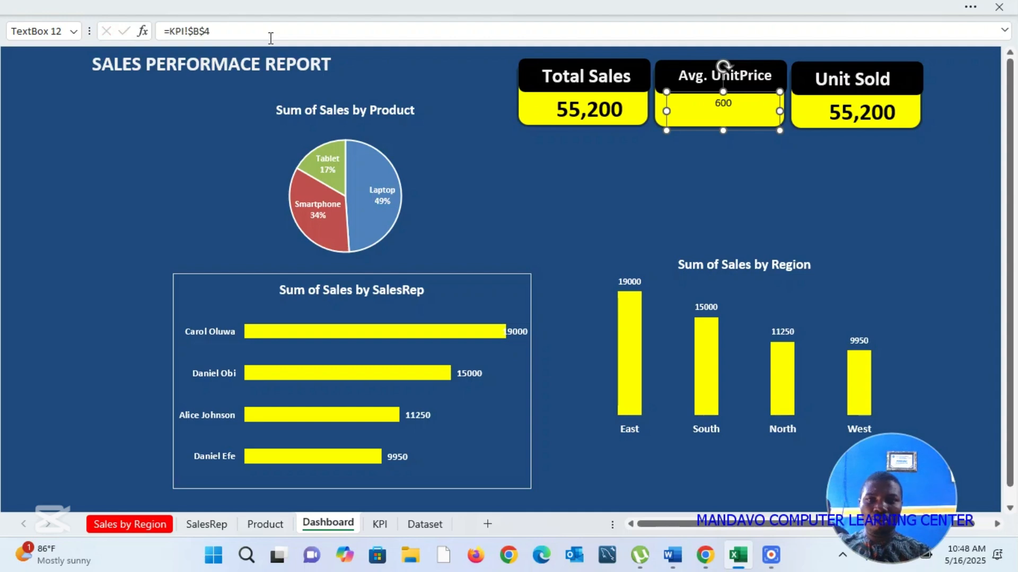
Step: Link the Unit Sold card's value text box to =KPI!$C$4
{"action": "left_click", "coordinate": [867, 117]}
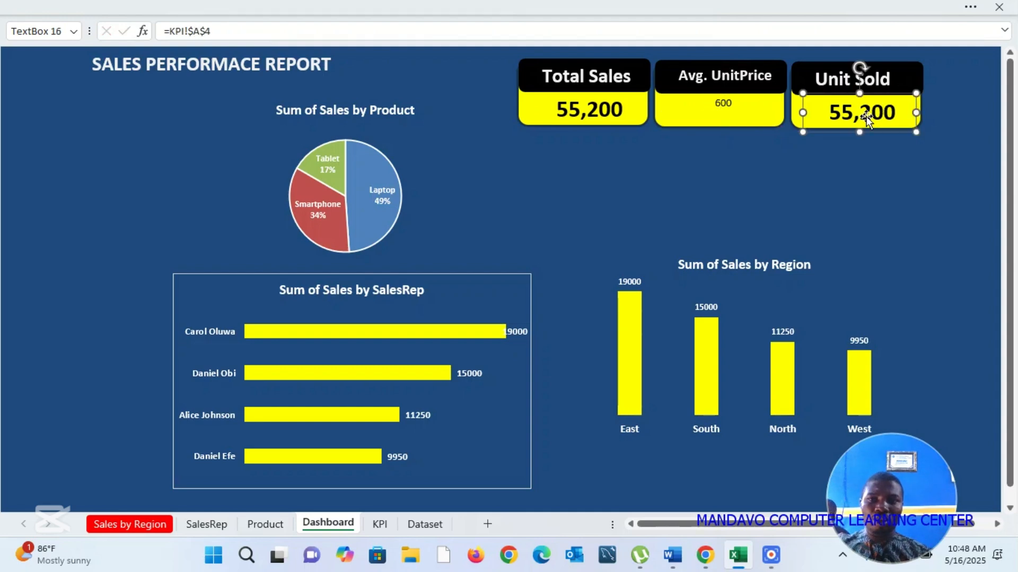
{"action": "left_click", "coordinate": [200, 32]}
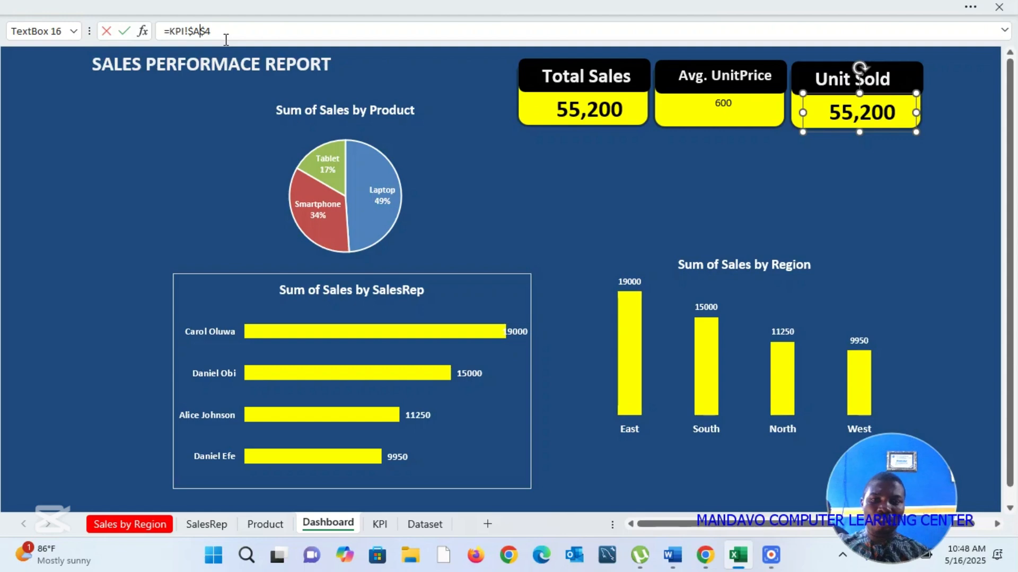
{"action": "key", "text": "Return"}
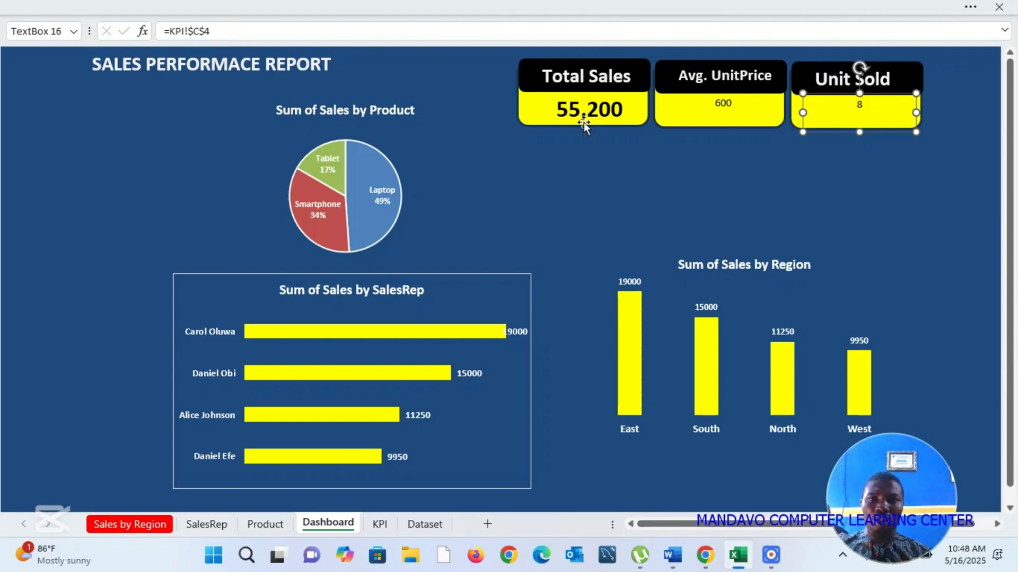
Step: Copy the Total Sales value's formatting onto the Avg. UnitPrice card's value with Format Painter
{"action": "left_click", "coordinate": [587, 106]}
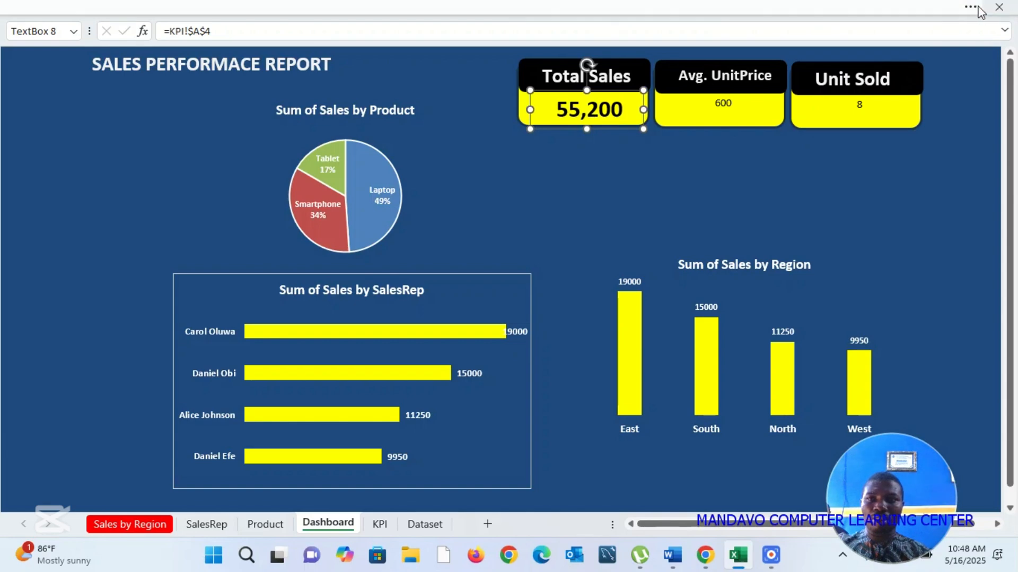
{"action": "left_click", "coordinate": [972, 8]}
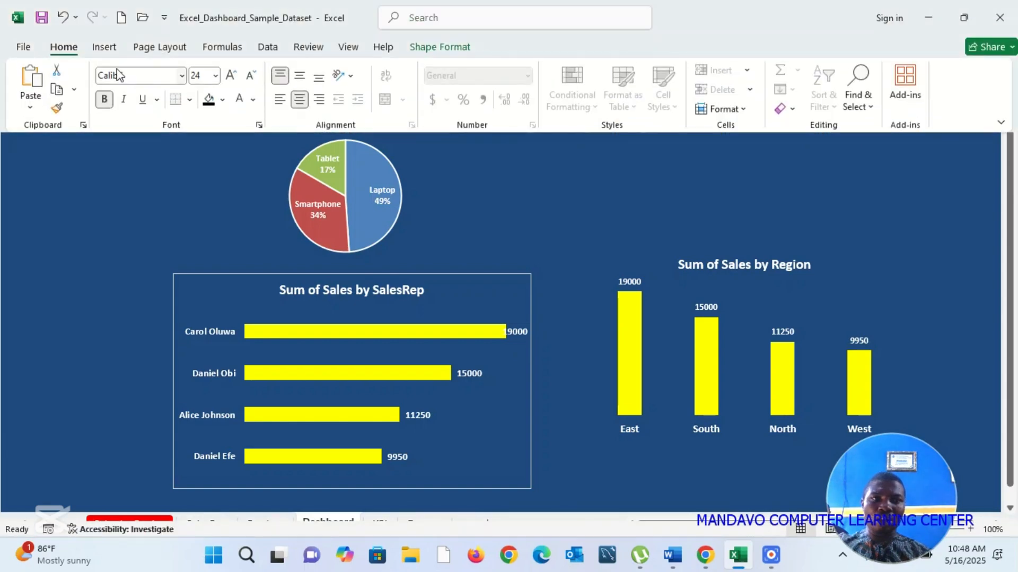
{"action": "left_click", "coordinate": [57, 109]}
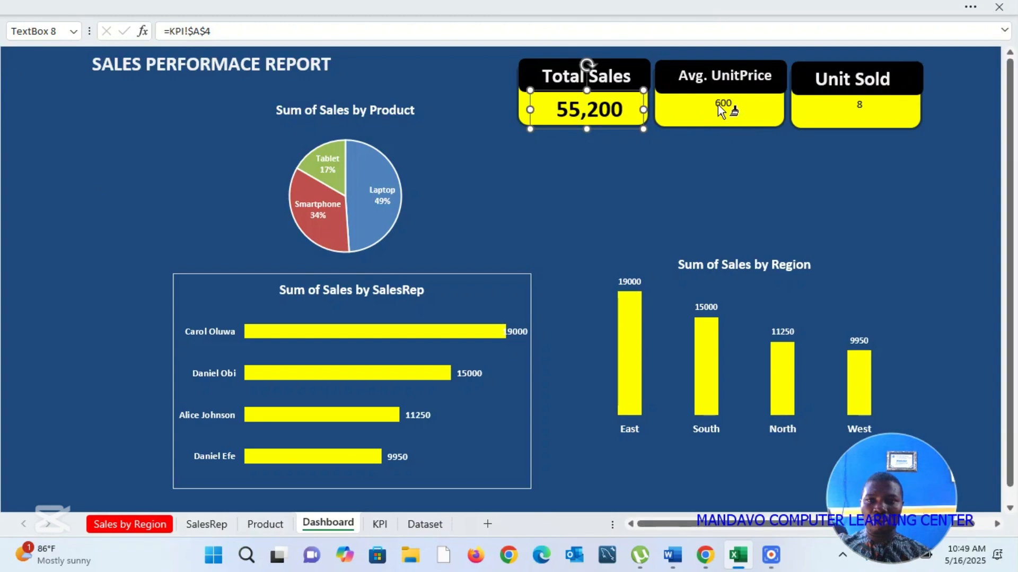
{"action": "left_click", "coordinate": [719, 108]}
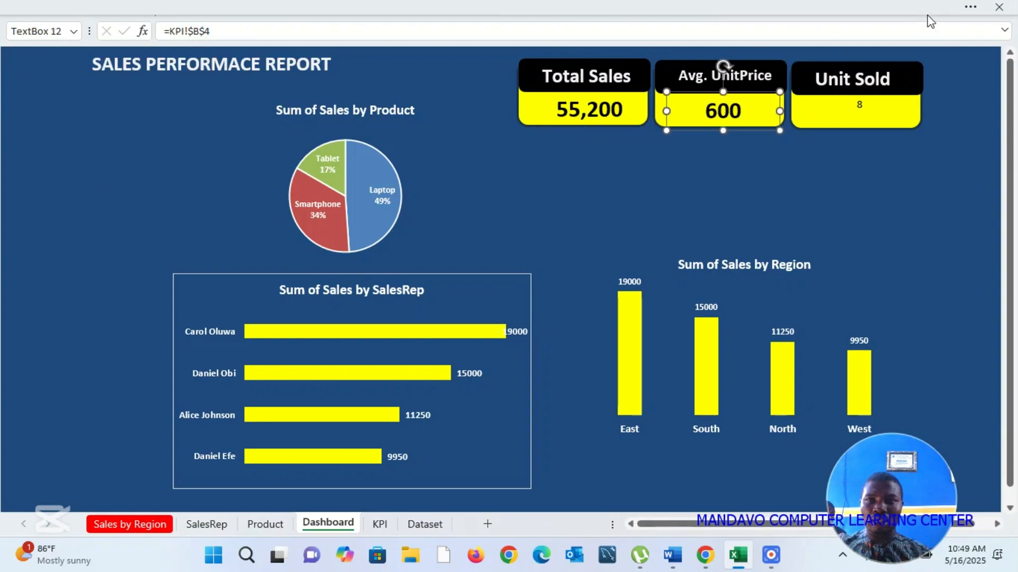
Step: Copy the Avg. UnitPrice value's formatting onto the Unit Sold card's value with Format Painter
{"action": "left_click", "coordinate": [970, 9]}
{"action": "left_click", "coordinate": [967, 10]}
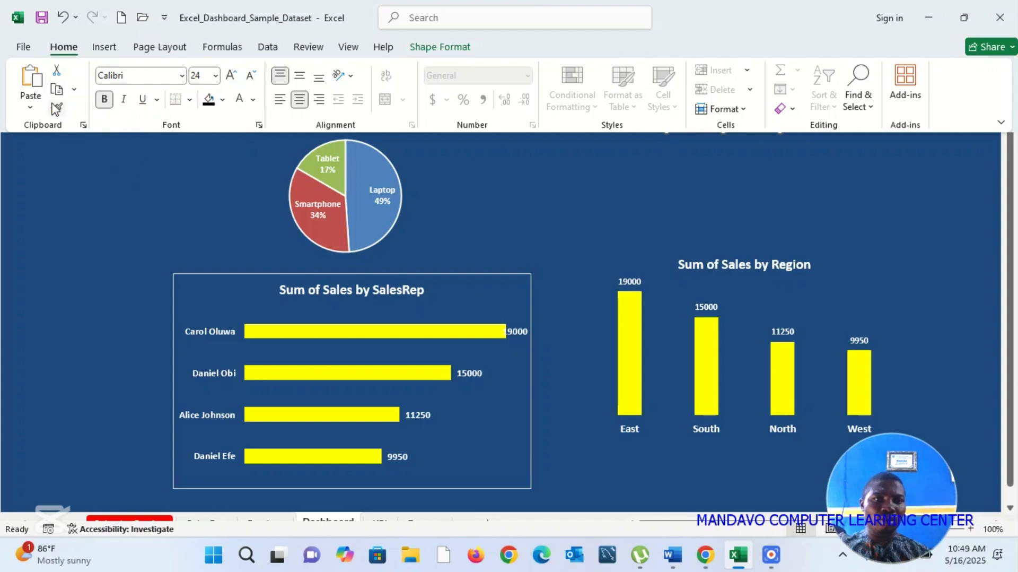
{"action": "left_click", "coordinate": [57, 109]}
{"action": "left_click", "coordinate": [134, 164]}
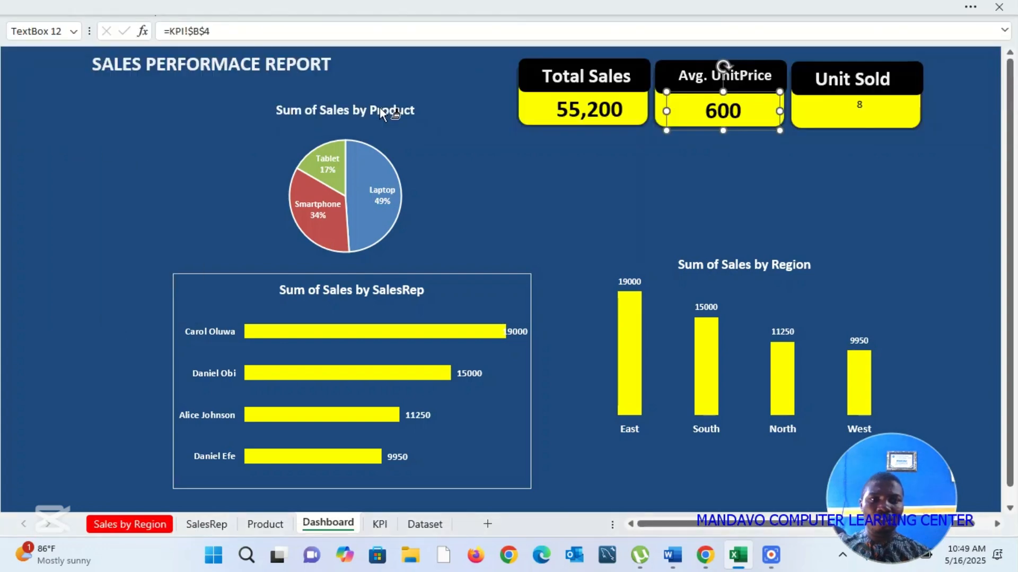
{"action": "left_click", "coordinate": [859, 109]}
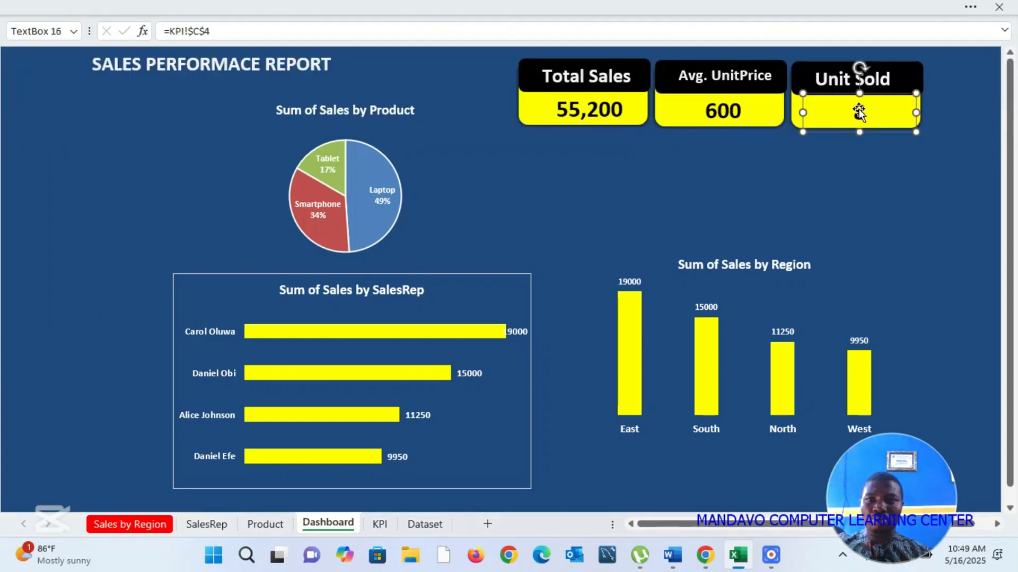
{"action": "left_click", "coordinate": [695, 175]}
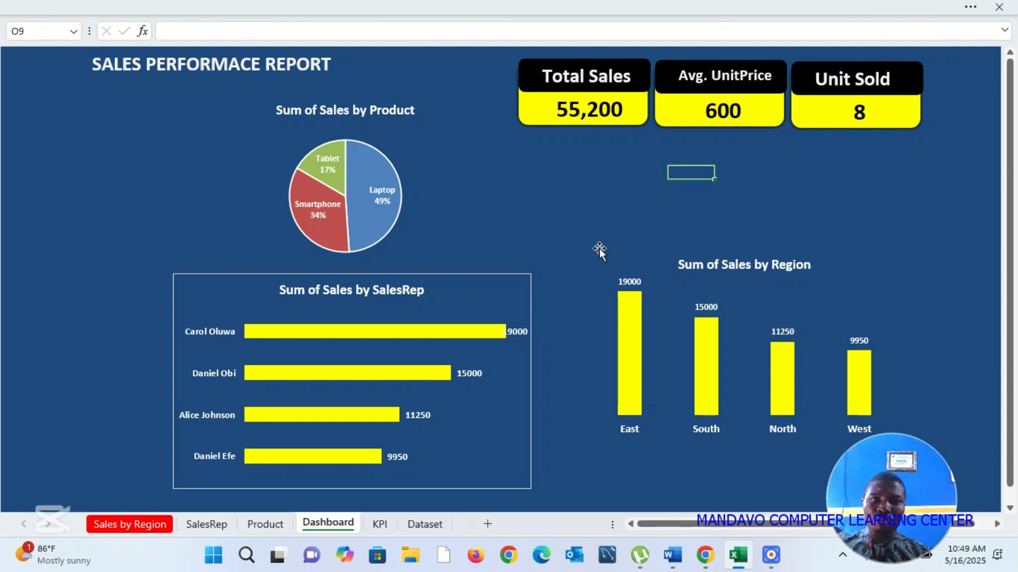
Step: Move the Sum of Sales by Region chart slightly down and to the right on the dashboard
{"action": "left_click", "coordinate": [838, 218]}
{"action": "left_click", "coordinate": [875, 269]}
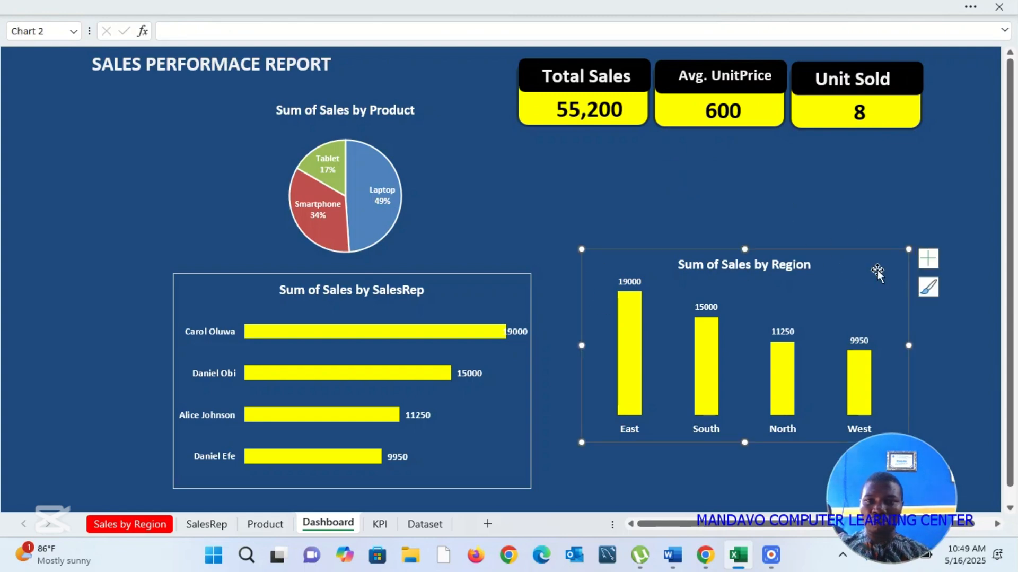
{"action": "mouse_move", "coordinate": [858, 250]}
{"action": "left_mouse_down"}
{"action": "mouse_move", "coordinate": [873, 168]}
{"action": "mouse_move", "coordinate": [867, 264]}
{"action": "left_mouse_up"}
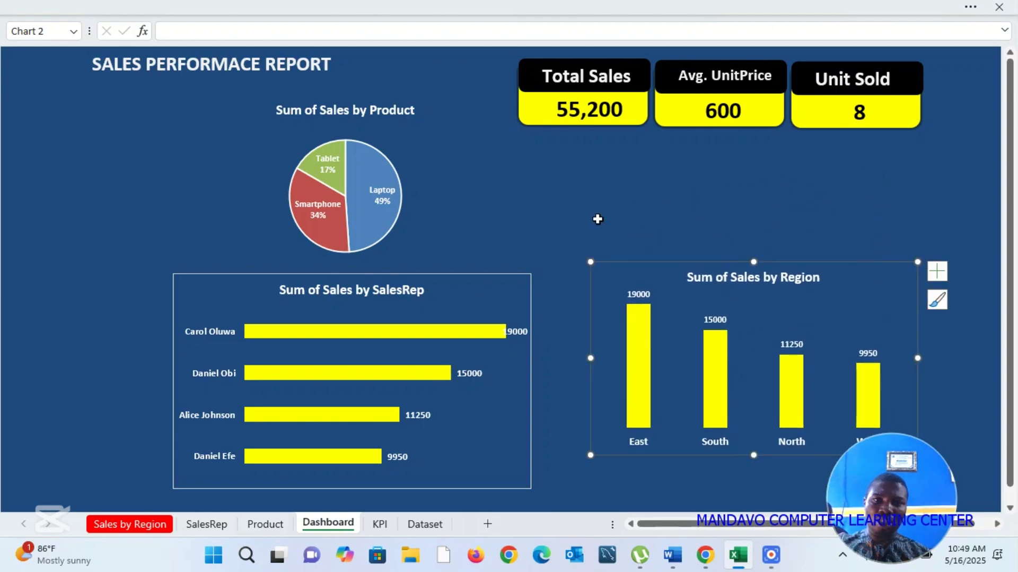
{"action": "left_click", "coordinate": [825, 460]}
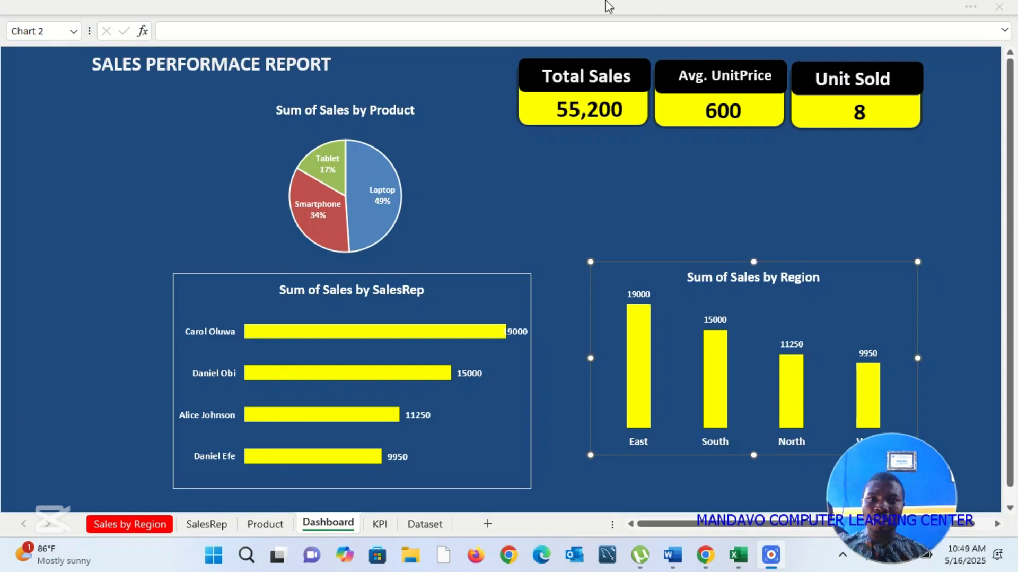
Step: Hide the formula bar to give the dashboard more room
{"action": "left_click", "coordinate": [968, 10]}
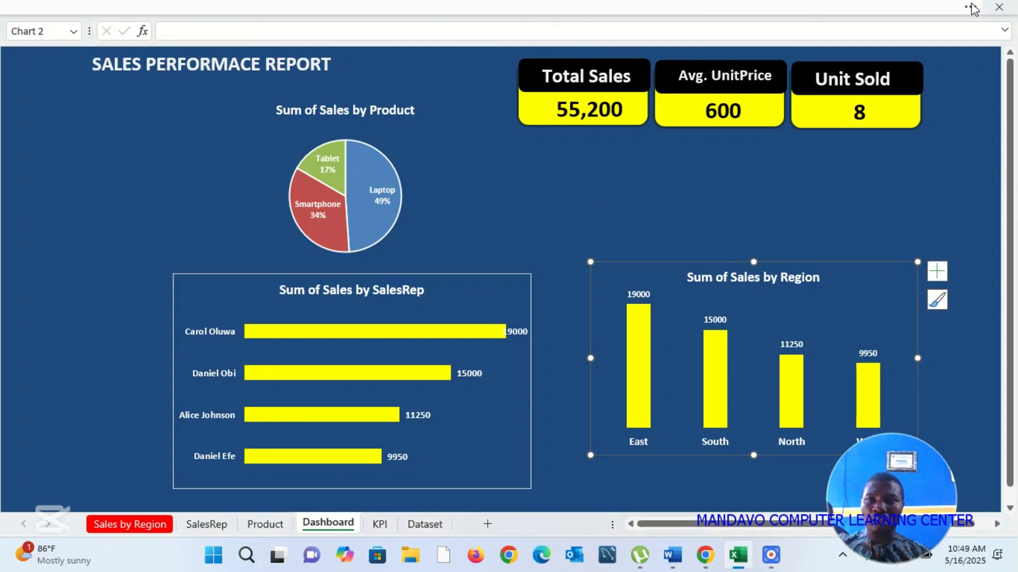
{"action": "left_click", "coordinate": [656, 42]}
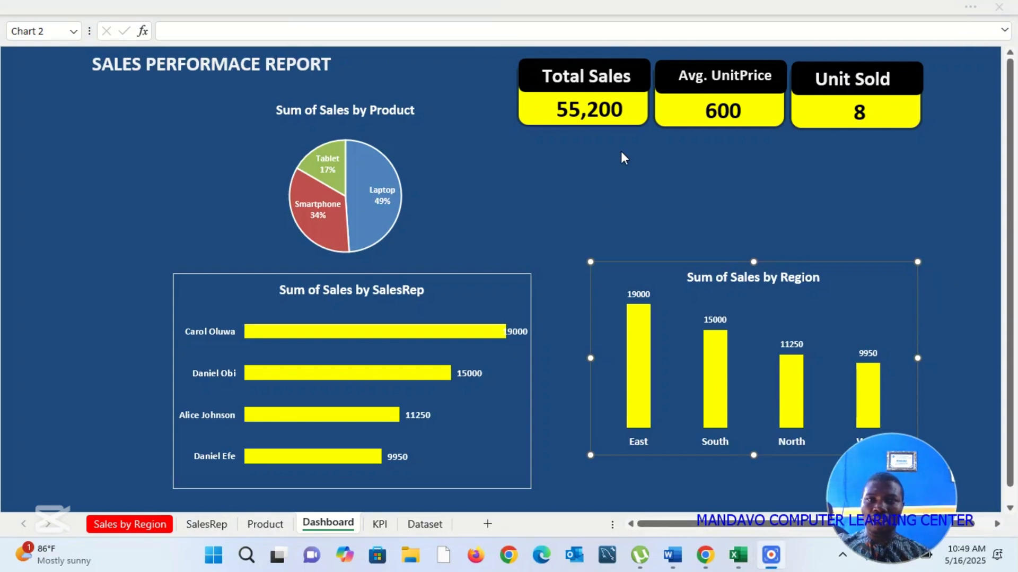
{"action": "left_click", "coordinate": [979, 10]}
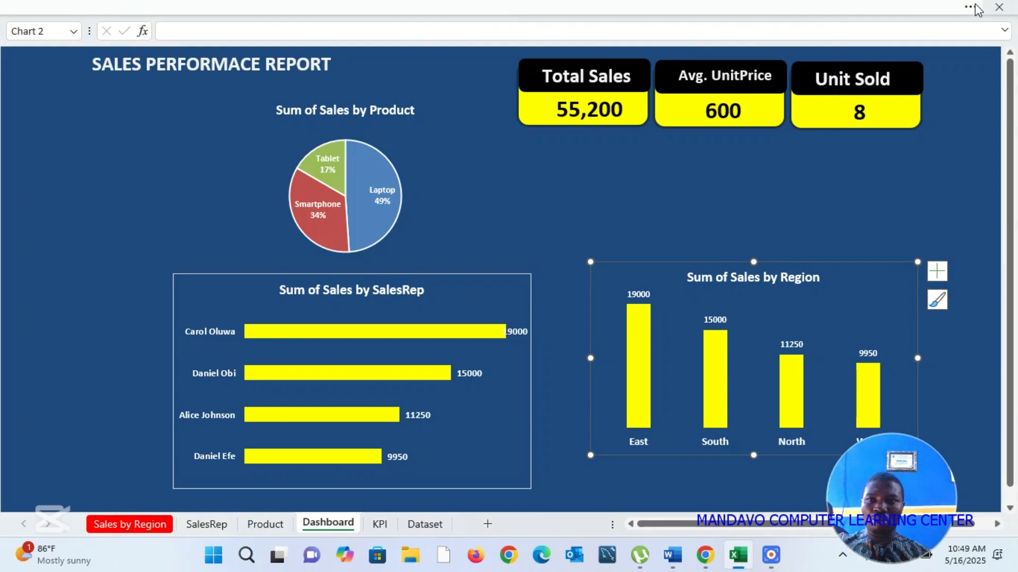
{"action": "left_click", "coordinate": [969, 7]}
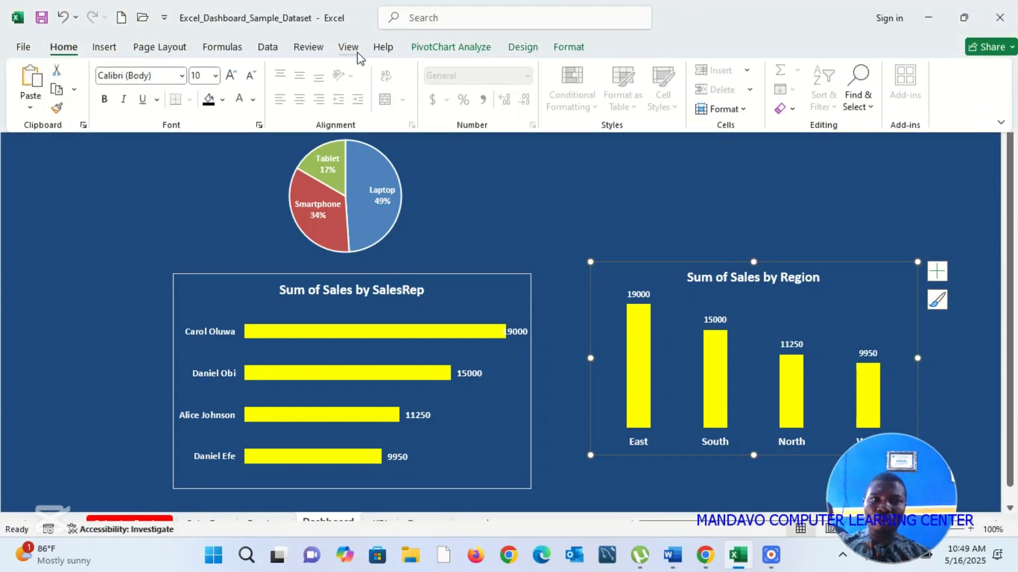
{"action": "left_click", "coordinate": [346, 51]}
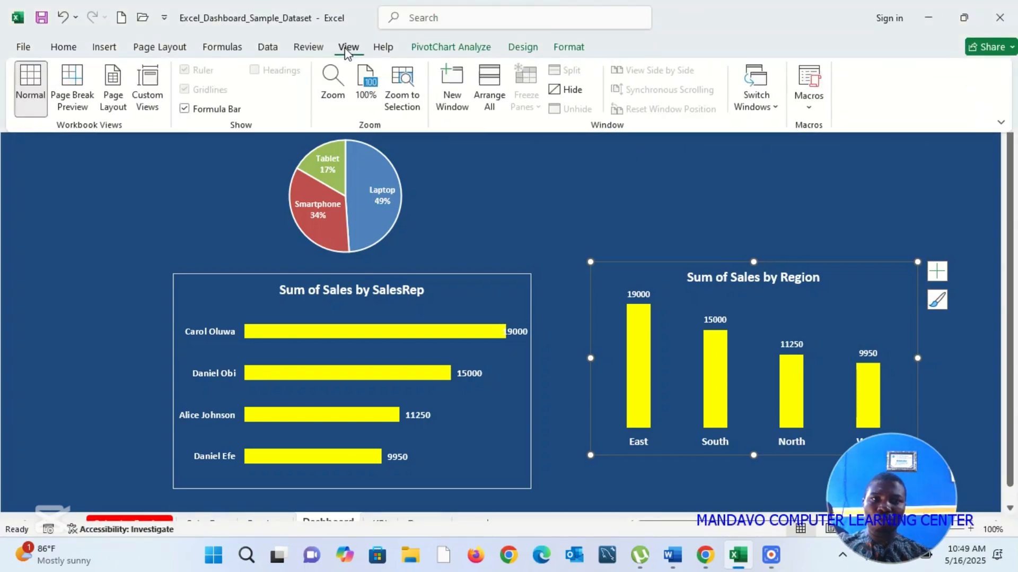
{"action": "left_click", "coordinate": [185, 110]}
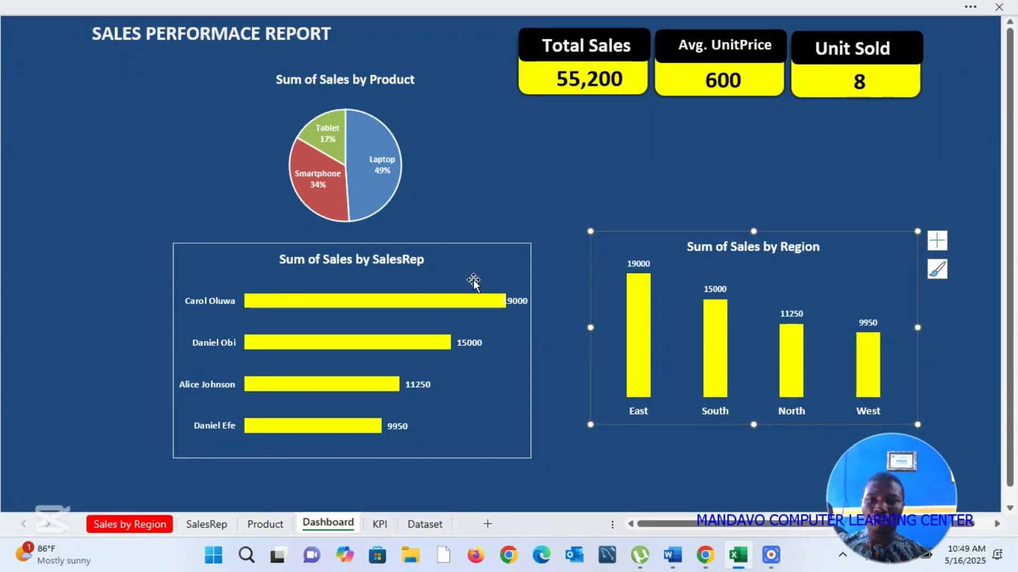
{"action": "left_click", "coordinate": [710, 247]}
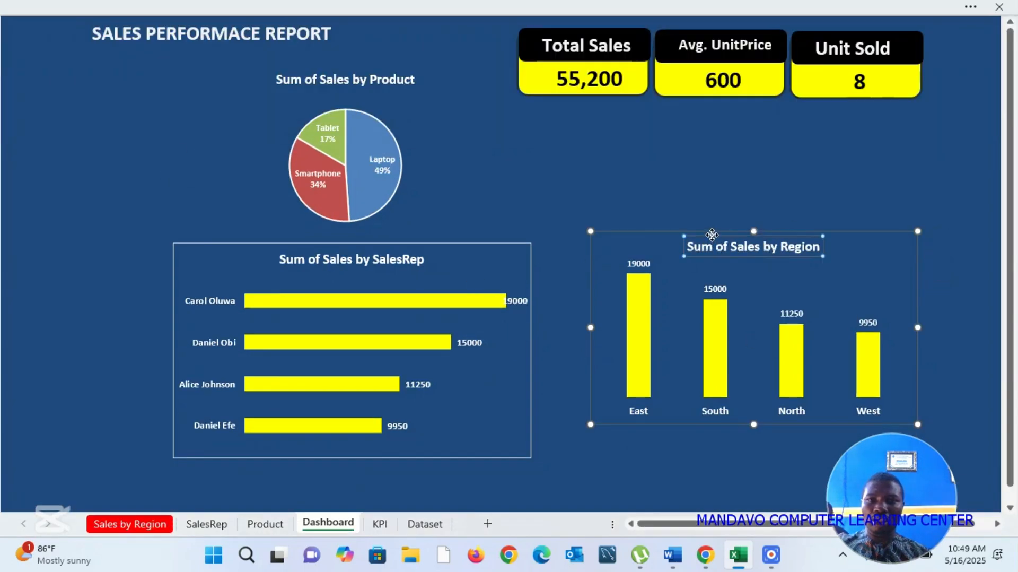
{"action": "key", "text": "ctrl+z"}
{"action": "left_click", "coordinate": [747, 207]}
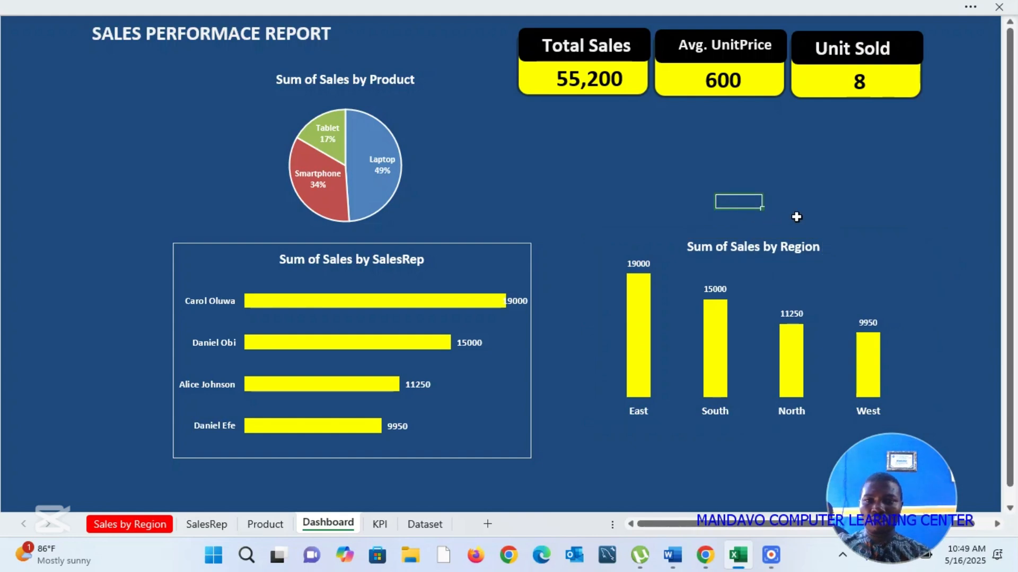
Step: Move the Sum of Sales by Region chart slightly up and to the left on the dashboard
{"action": "left_click", "coordinate": [852, 239]}
{"action": "left_click_drag", "start_coordinate": [851, 238], "coordinate": [850, 182]}
{"action": "left_click", "coordinate": [492, 5]}
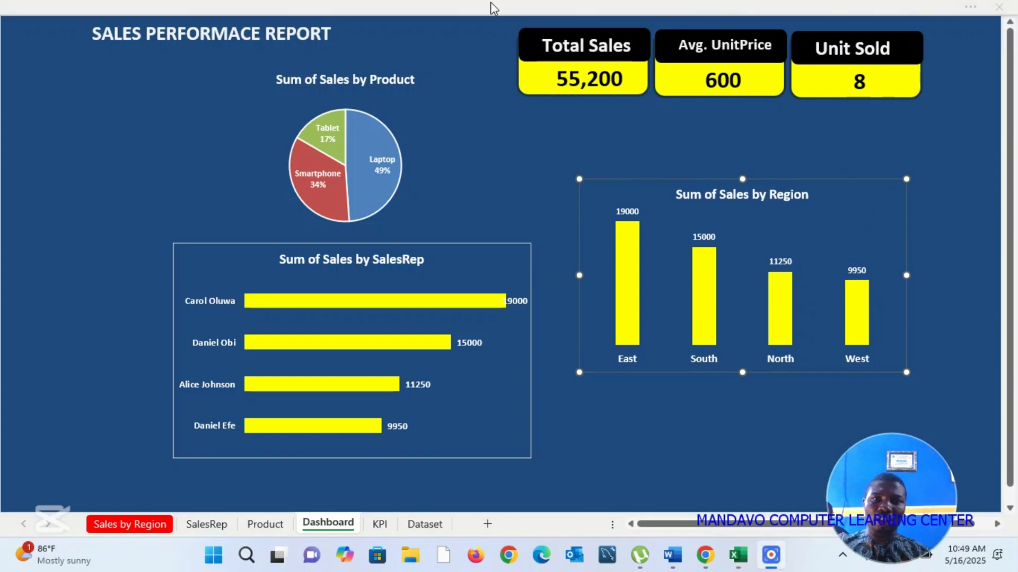
{"action": "left_click", "coordinate": [864, 177]}
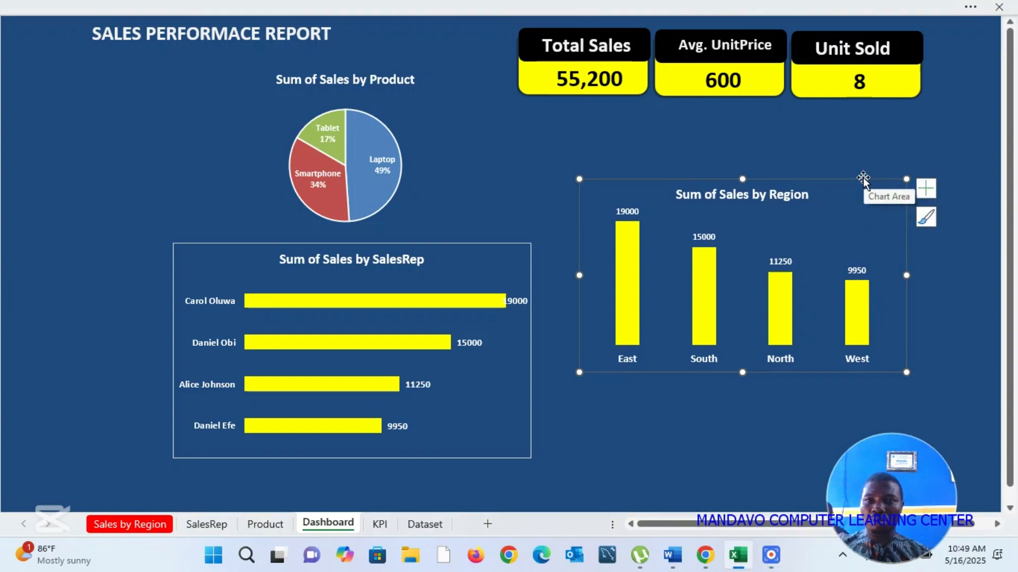
{"action": "left_click_drag", "start_coordinate": [864, 178], "coordinate": [854, 220]}
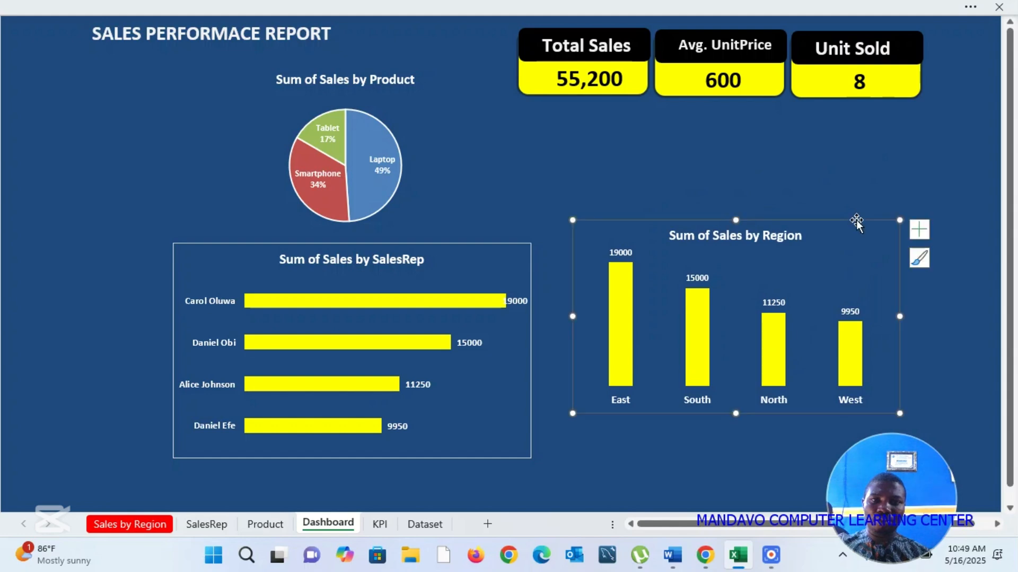
{"action": "left_click", "coordinate": [758, 177]}
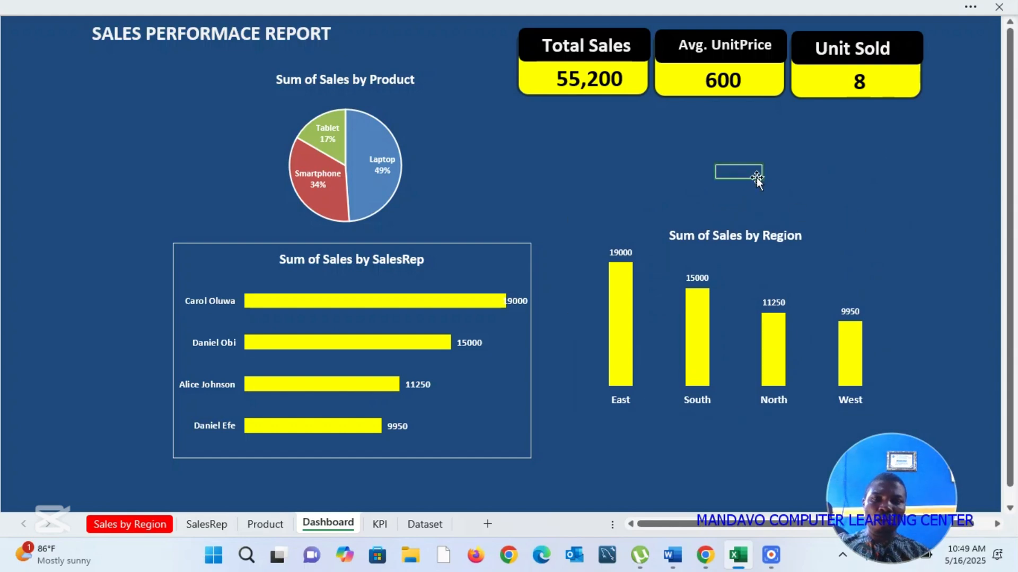
{"action": "left_click", "coordinate": [507, 17]}
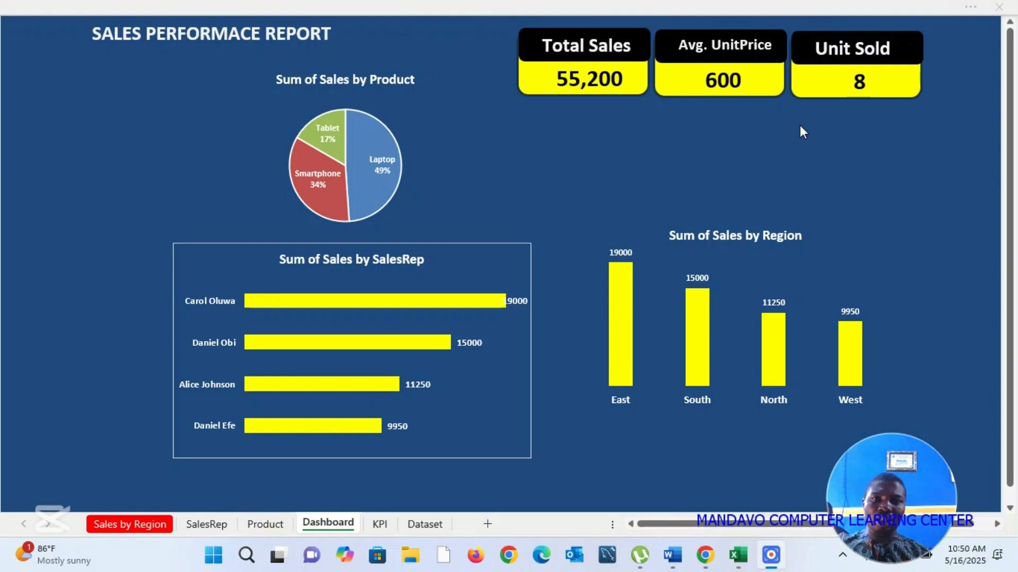
Step: Try to insert a timeline for the PivotTable on the Product sheet
{"action": "left_click", "coordinate": [263, 527]}
{"action": "left_click", "coordinate": [263, 525]}
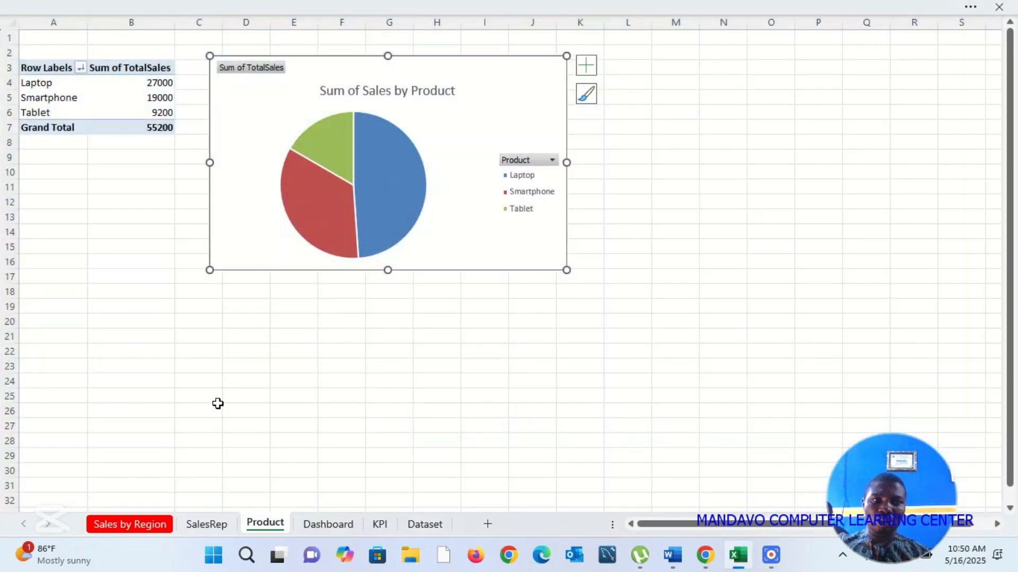
{"action": "left_click", "coordinate": [234, 395]}
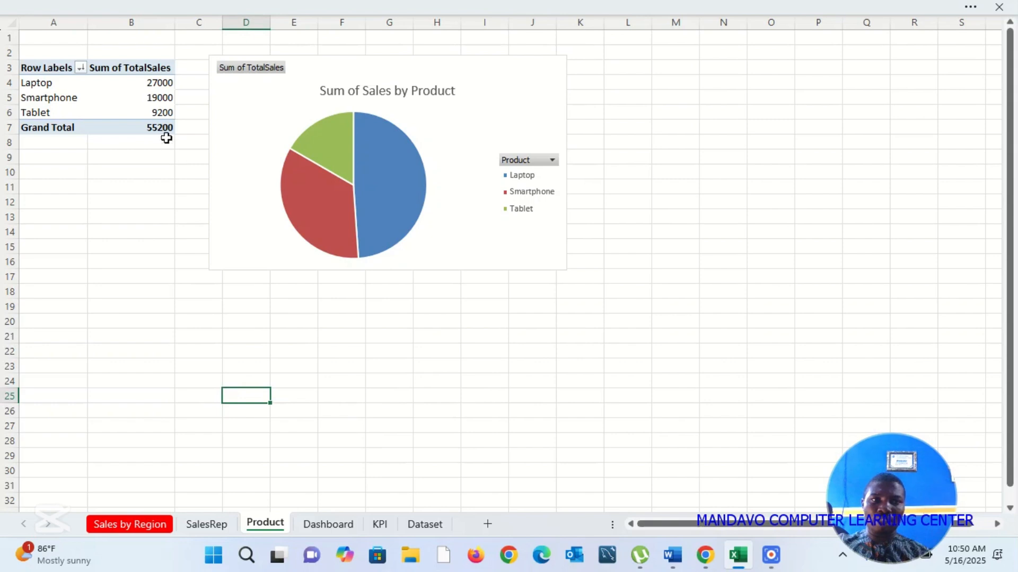
{"action": "left_click", "coordinate": [141, 98]}
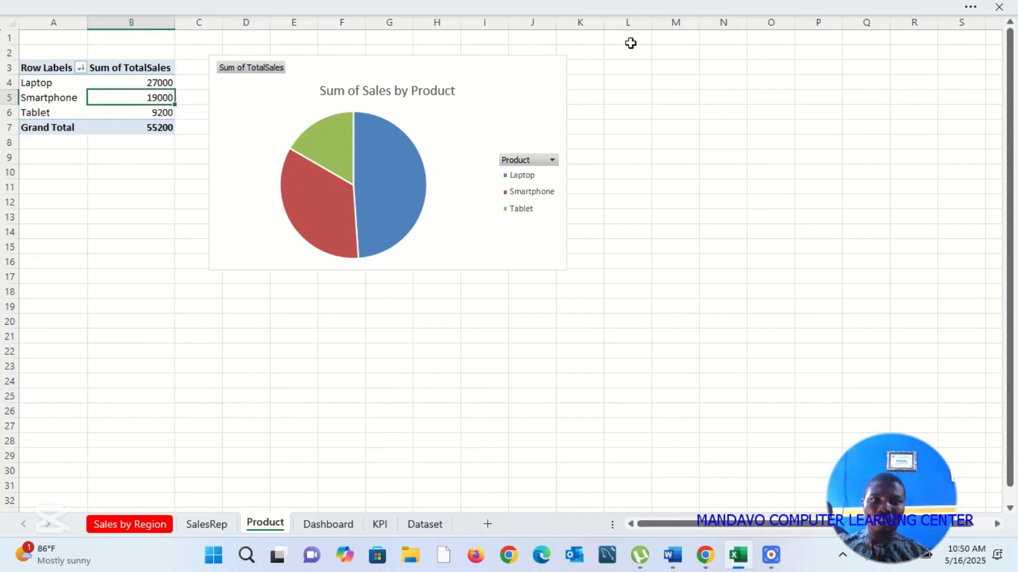
{"action": "left_click", "coordinate": [972, 9]}
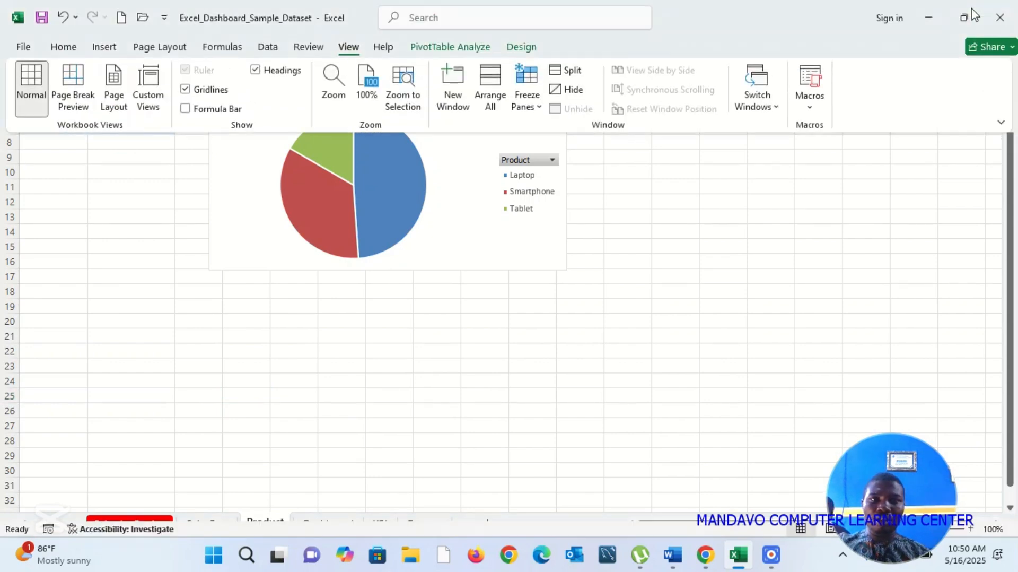
{"action": "left_click", "coordinate": [445, 47]}
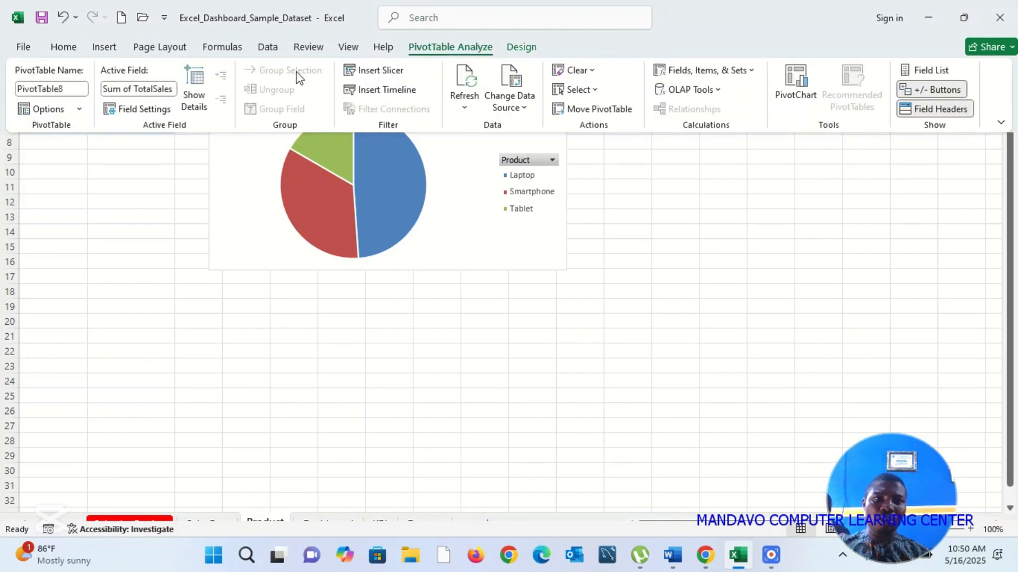
{"action": "left_click", "coordinate": [401, 94]}
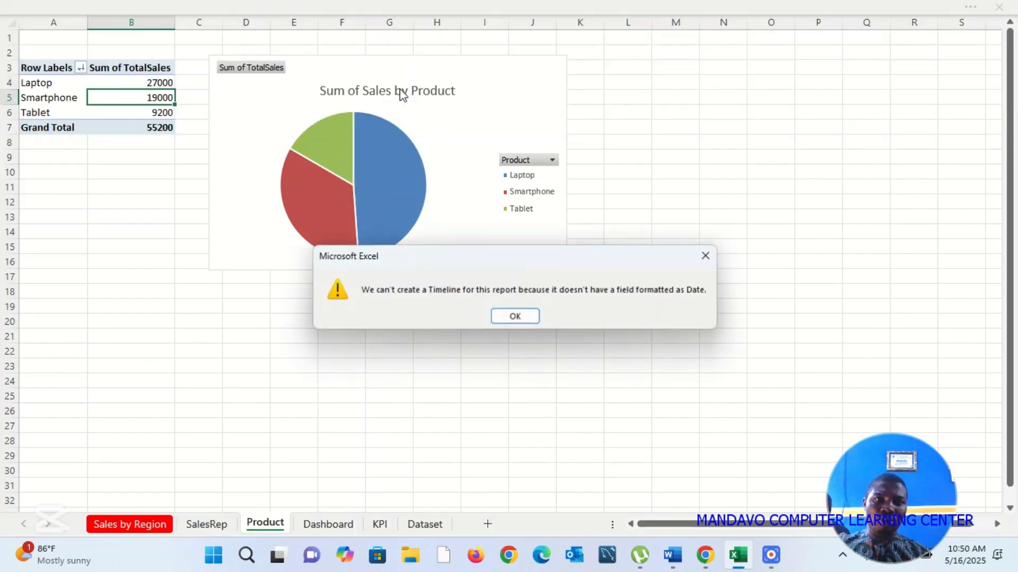
{"action": "left_click", "coordinate": [515, 317]}
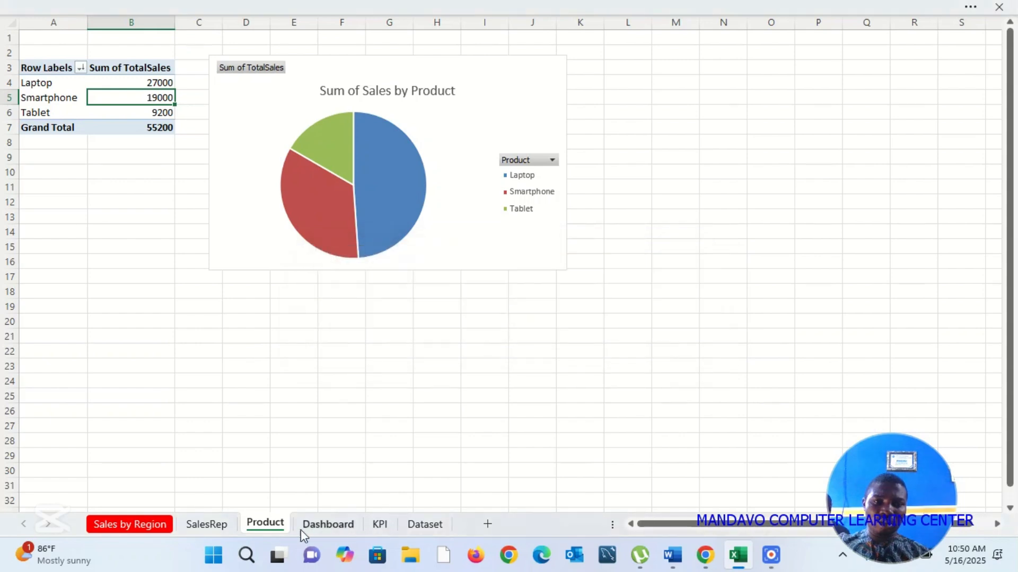
Step: Insert Product, Region and Date slicers for the PivotTable on the Sales by Region sheet
{"action": "left_click", "coordinate": [232, 528]}
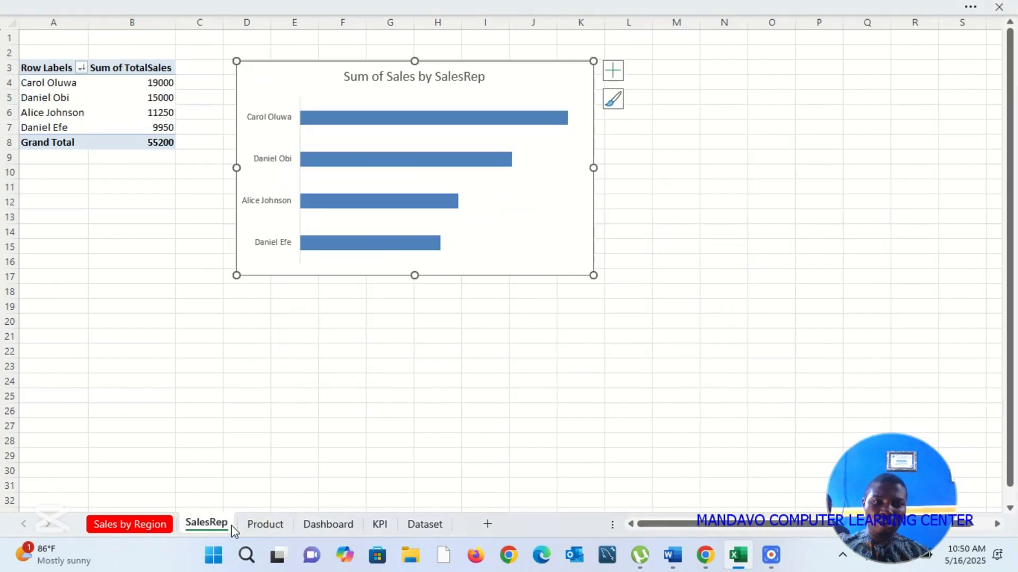
{"action": "left_click", "coordinate": [154, 524]}
{"action": "left_click", "coordinate": [192, 414]}
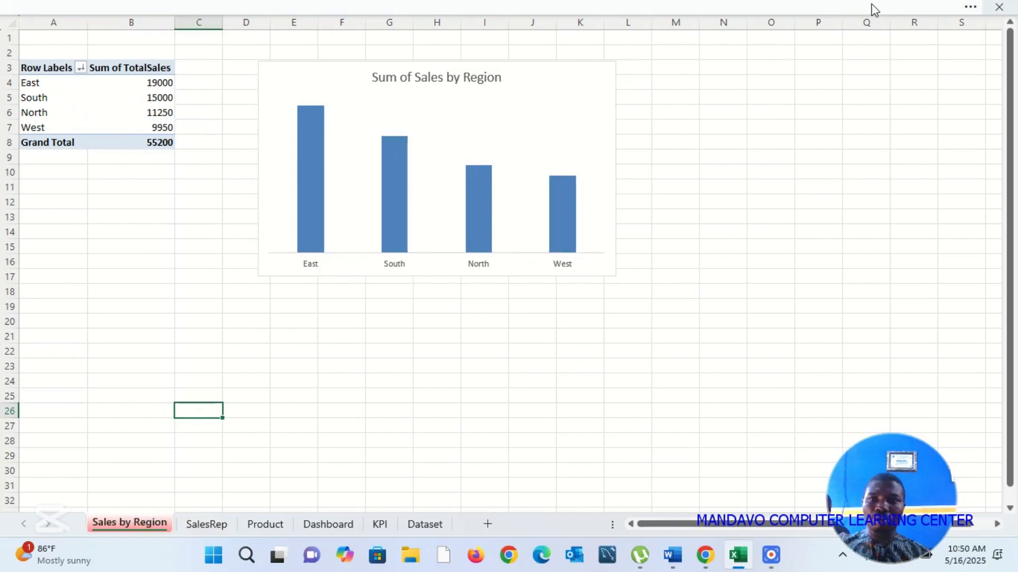
{"action": "left_click", "coordinate": [971, 10]}
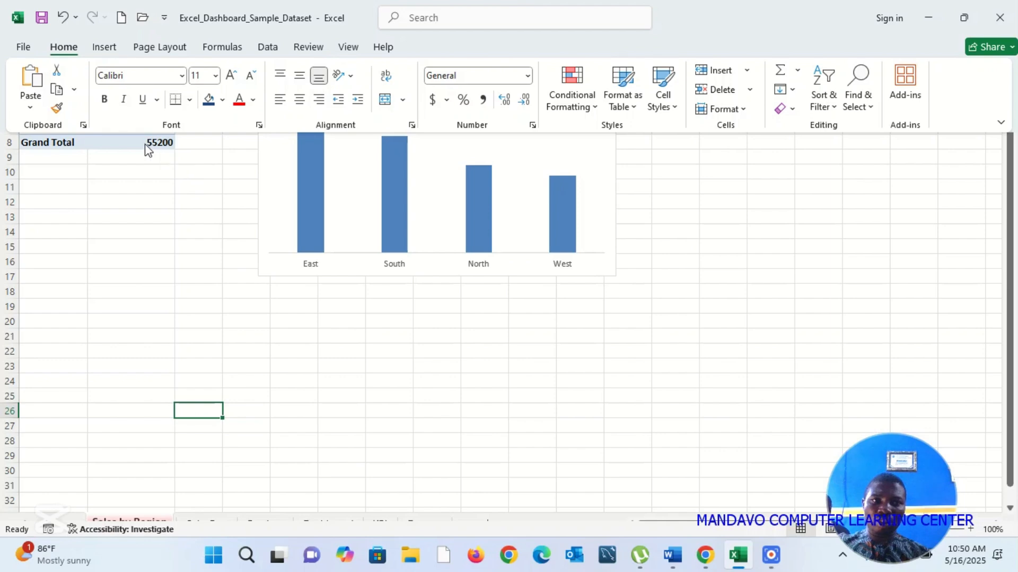
{"action": "left_click", "coordinate": [135, 126]}
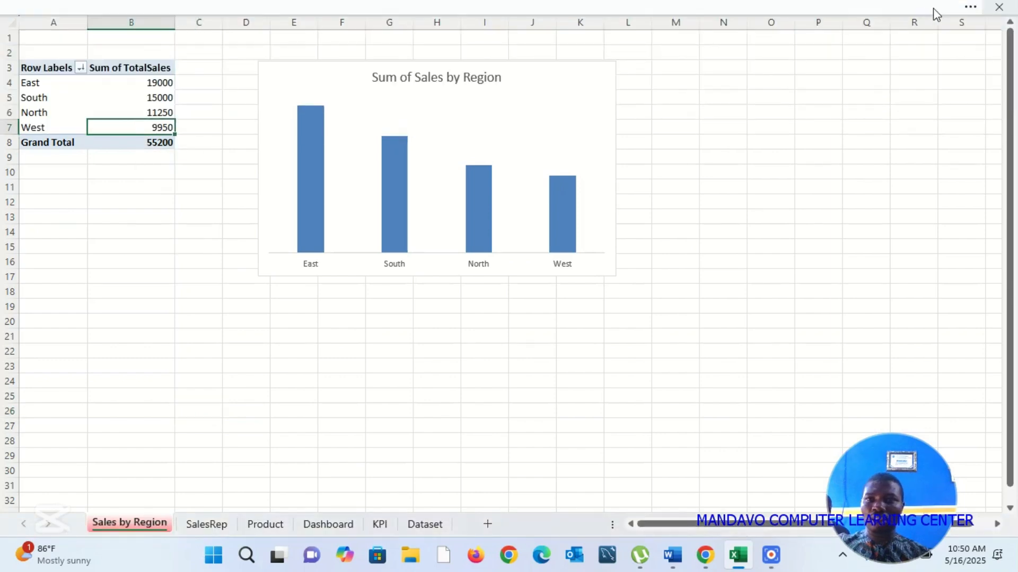
{"action": "left_click", "coordinate": [971, 10]}
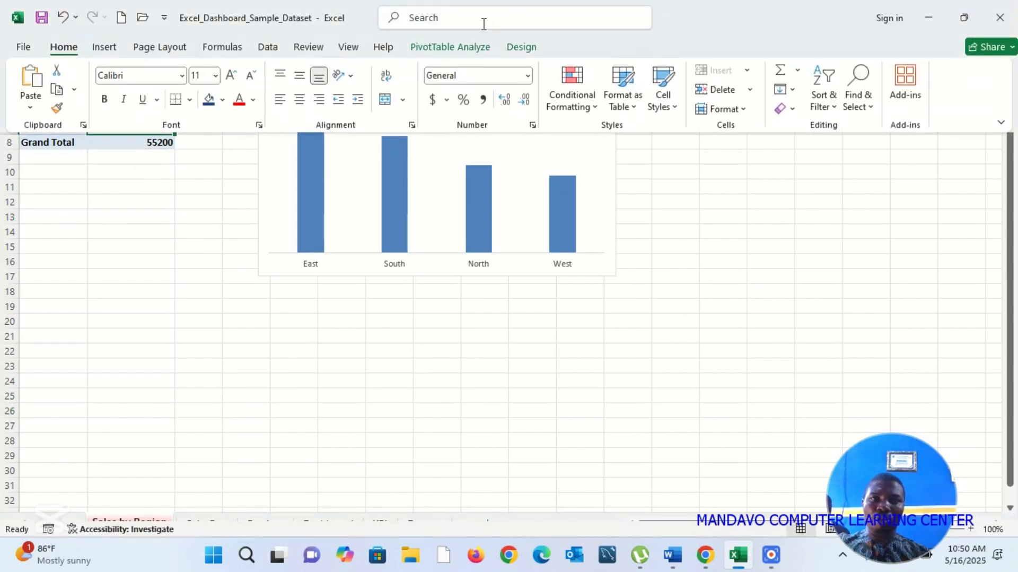
{"action": "left_click", "coordinate": [473, 49]}
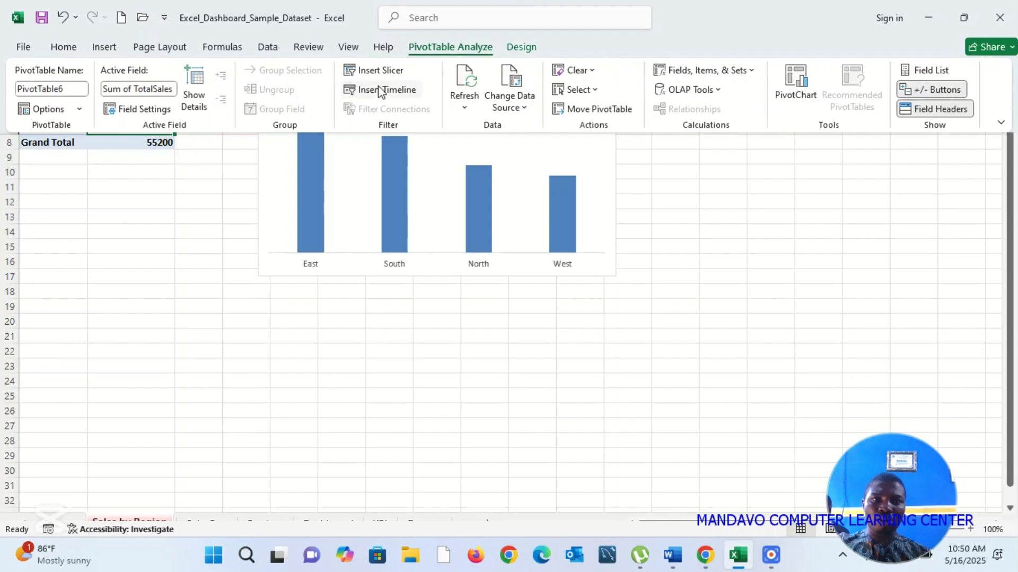
{"action": "left_click", "coordinate": [395, 74]}
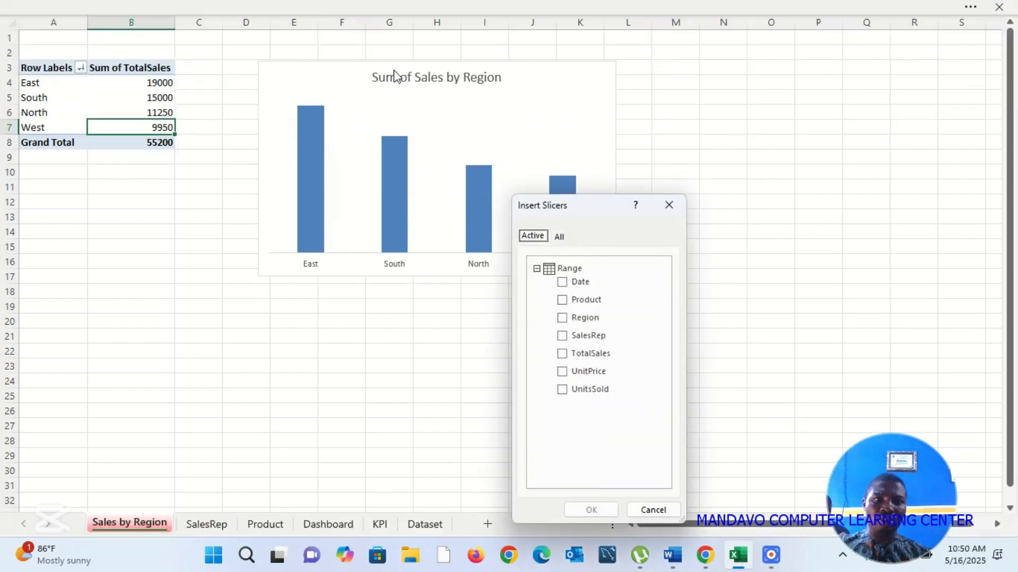
{"action": "left_click", "coordinate": [563, 299]}
{"action": "left_click", "coordinate": [562, 318]}
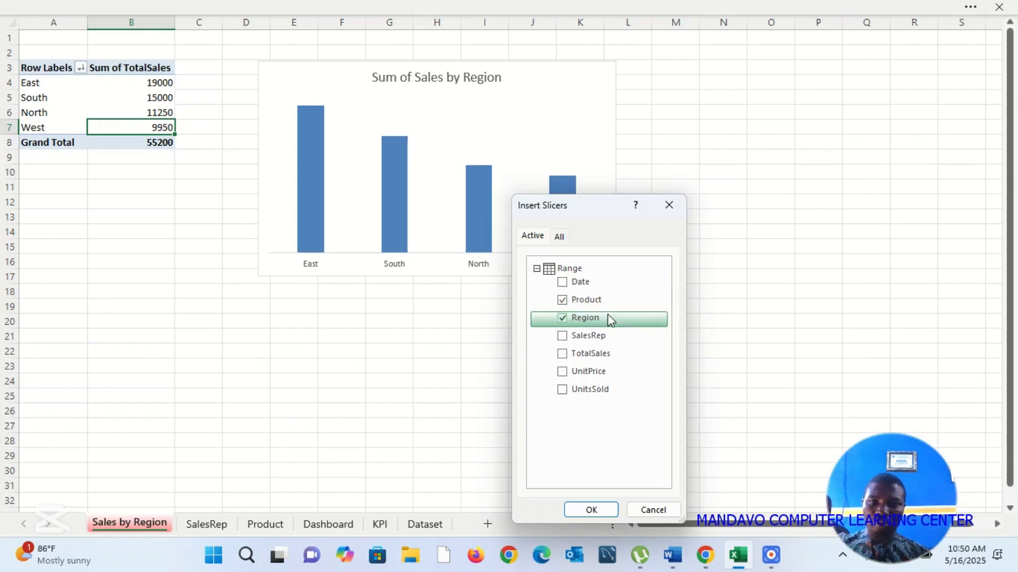
{"action": "left_click", "coordinate": [562, 283]}
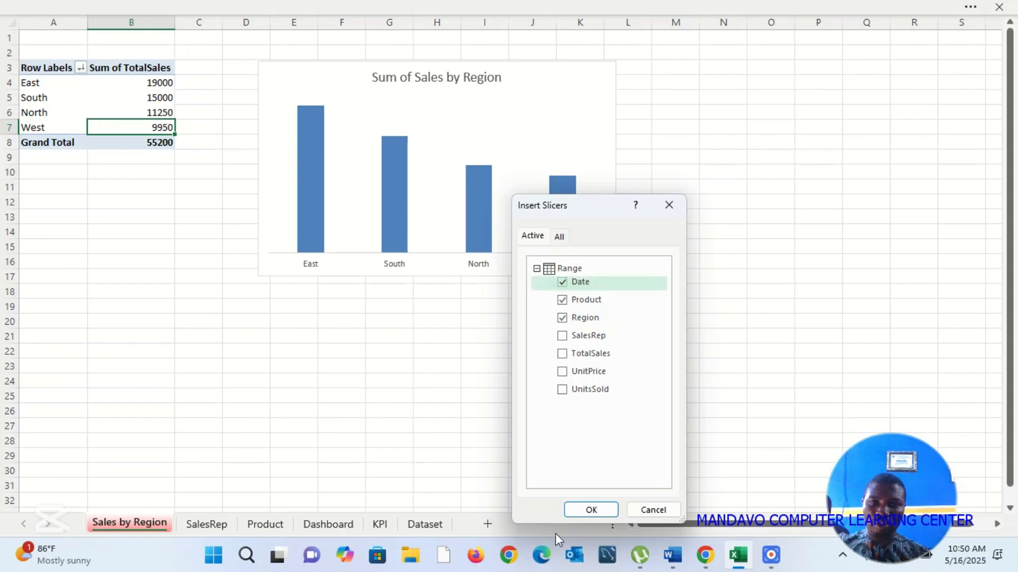
{"action": "left_click", "coordinate": [590, 510]}
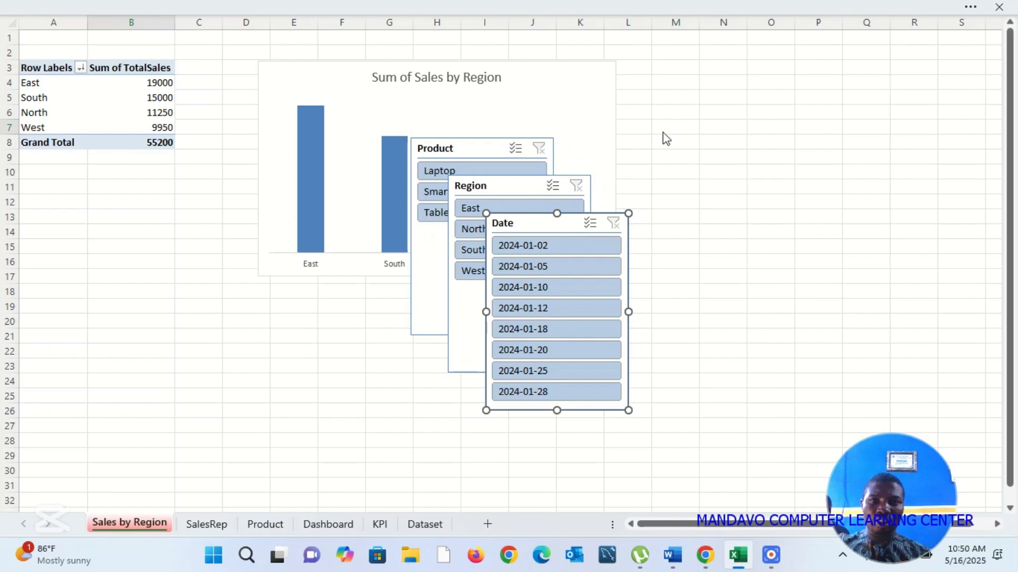
Step: Paste the Product, Region and Date slicers together onto the Dashboard sheet and move them to the left of the Sum of Sales by Product chart
{"action": "left_click", "coordinate": [499, 185], "text": "ctrl"}
{"action": "left_click", "coordinate": [477, 151], "text": "ctrl"}
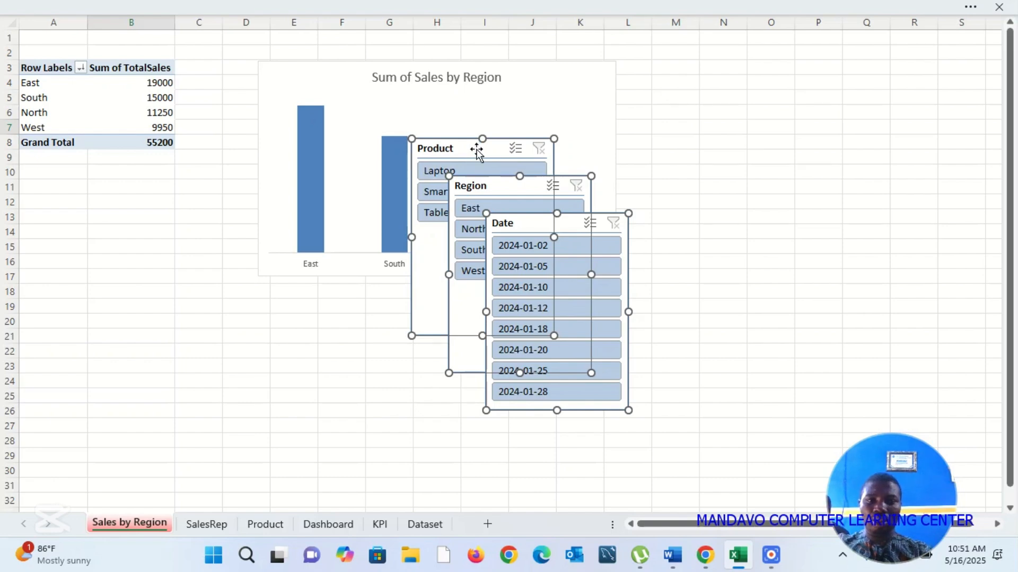
{"action": "left_click", "coordinate": [333, 523]}
{"action": "left_click", "coordinate": [491, 196]}
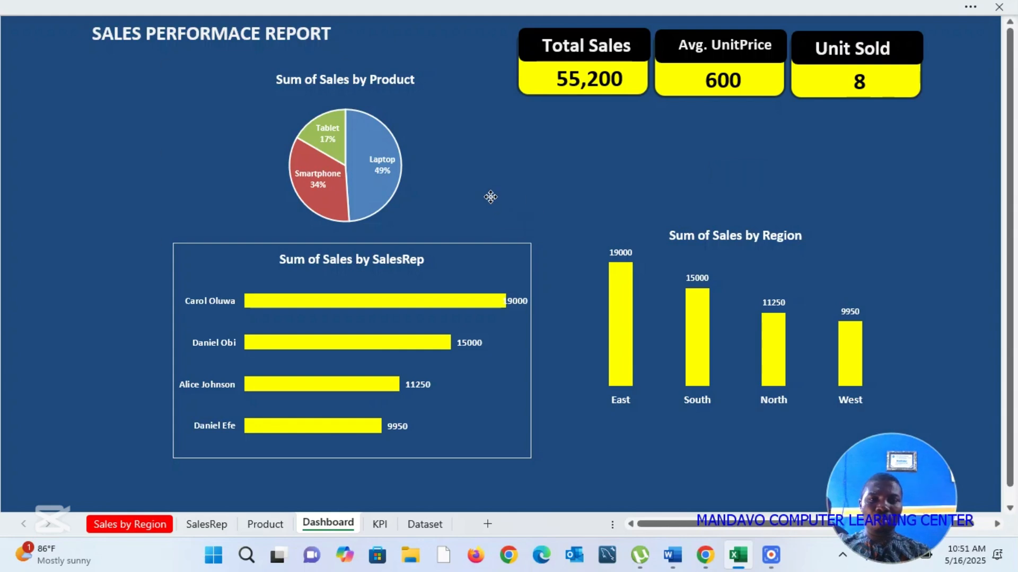
{"action": "left_click", "coordinate": [600, 426]}
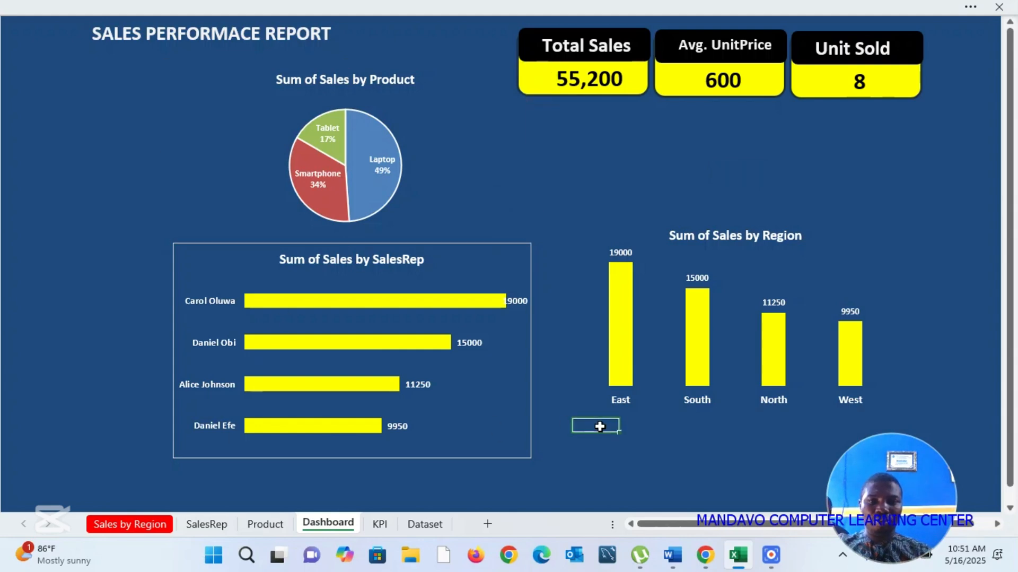
{"action": "key", "text": "ctrl+v"}
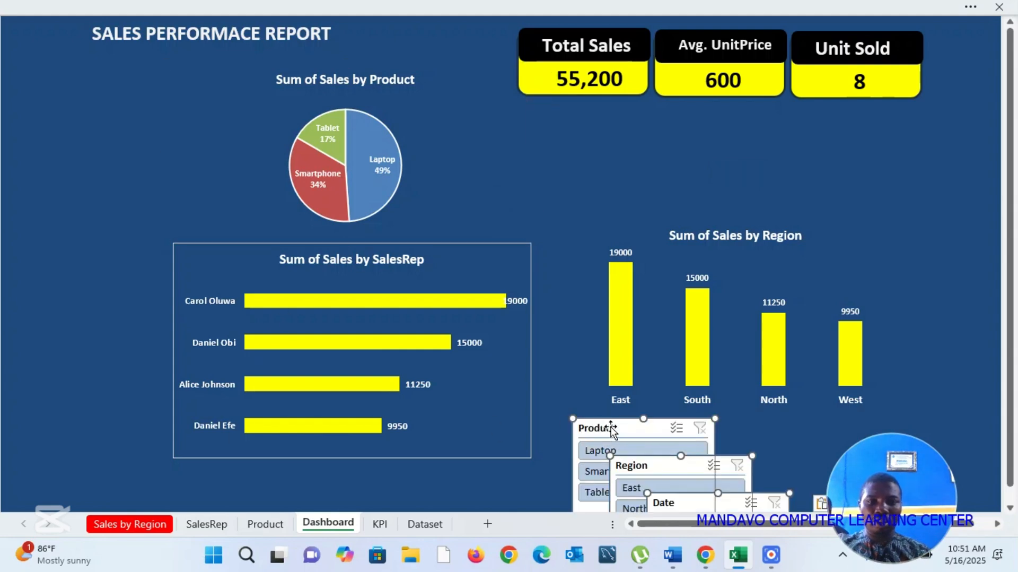
{"action": "left_click_drag", "start_coordinate": [607, 427], "coordinate": [42, 84]}
{"action": "left_click", "coordinate": [255, 164]}
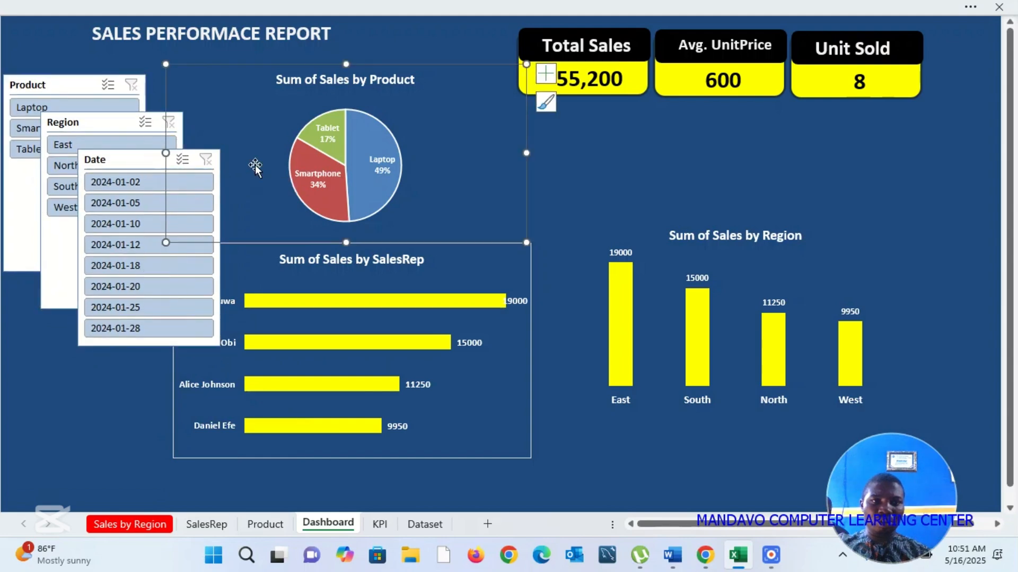
Step: Place the Date slicer below the Product slicer, move the Region slicer aside and shorten the Product slicer to fit its three items
{"action": "left_click", "coordinate": [597, 192]}
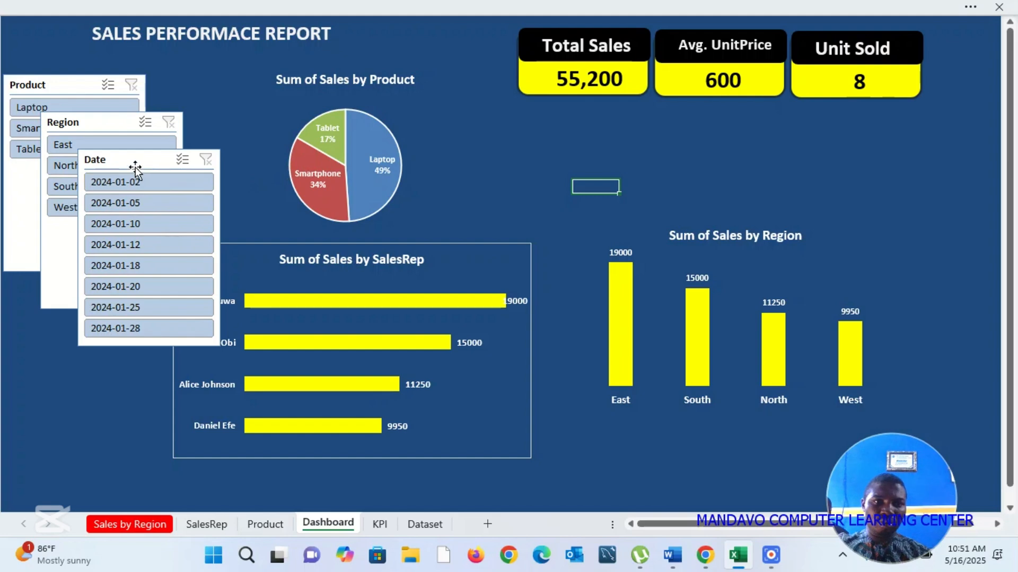
{"action": "left_click_drag", "start_coordinate": [134, 171], "coordinate": [59, 336]}
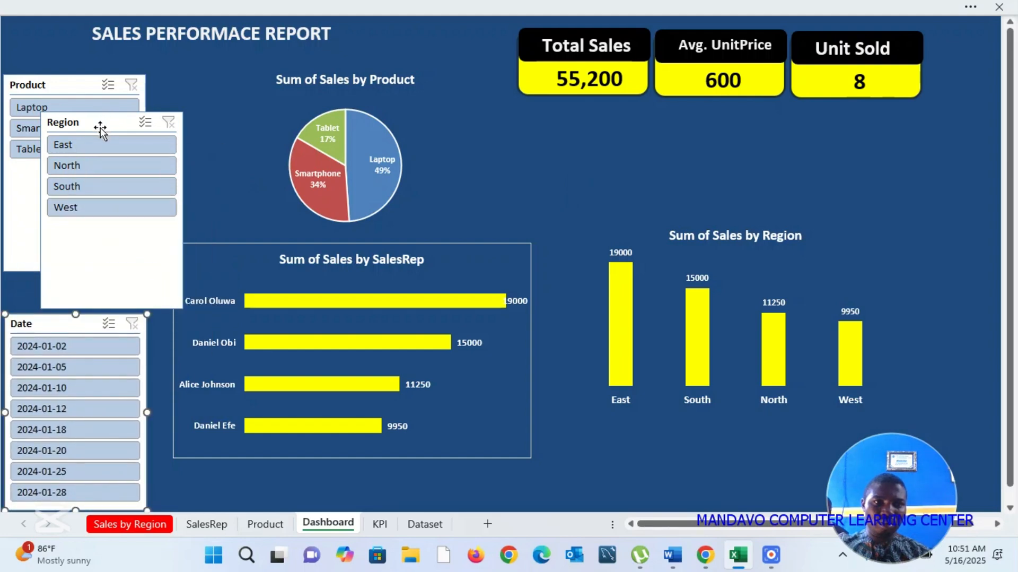
{"action": "left_click_drag", "start_coordinate": [101, 127], "coordinate": [227, 176]}
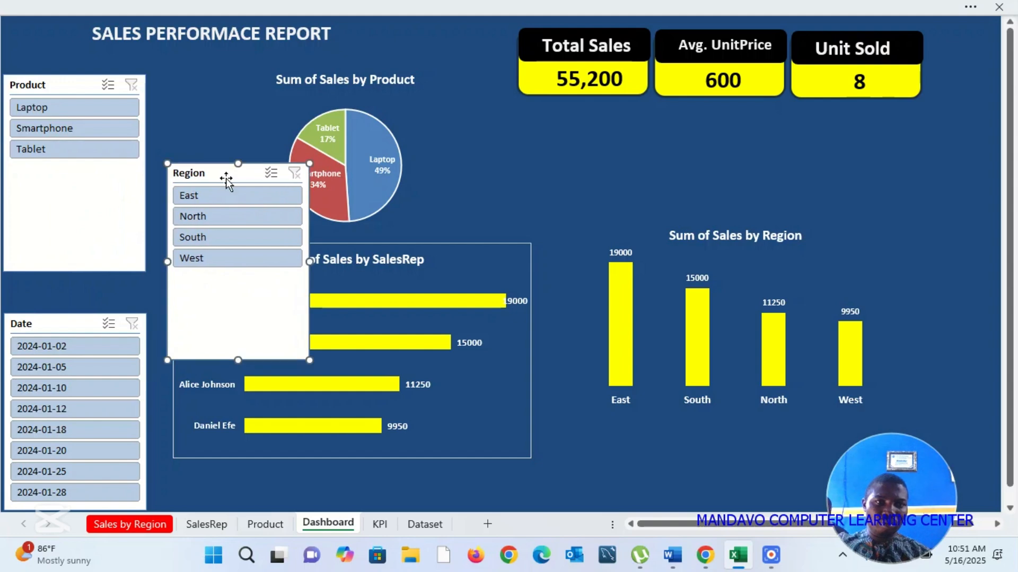
{"action": "left_click", "coordinate": [95, 263]}
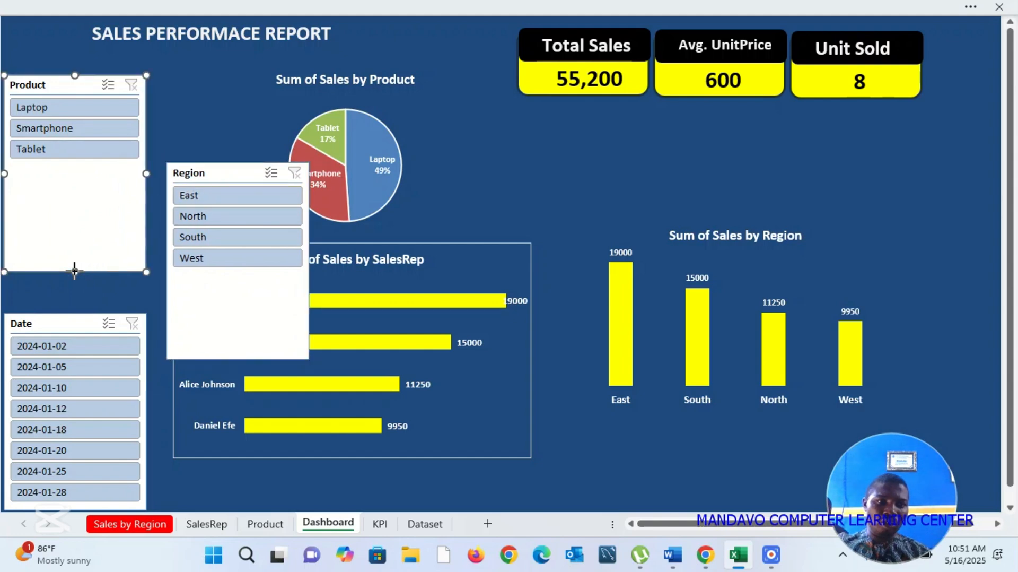
{"action": "left_click_drag", "start_coordinate": [74, 271], "coordinate": [104, 165]}
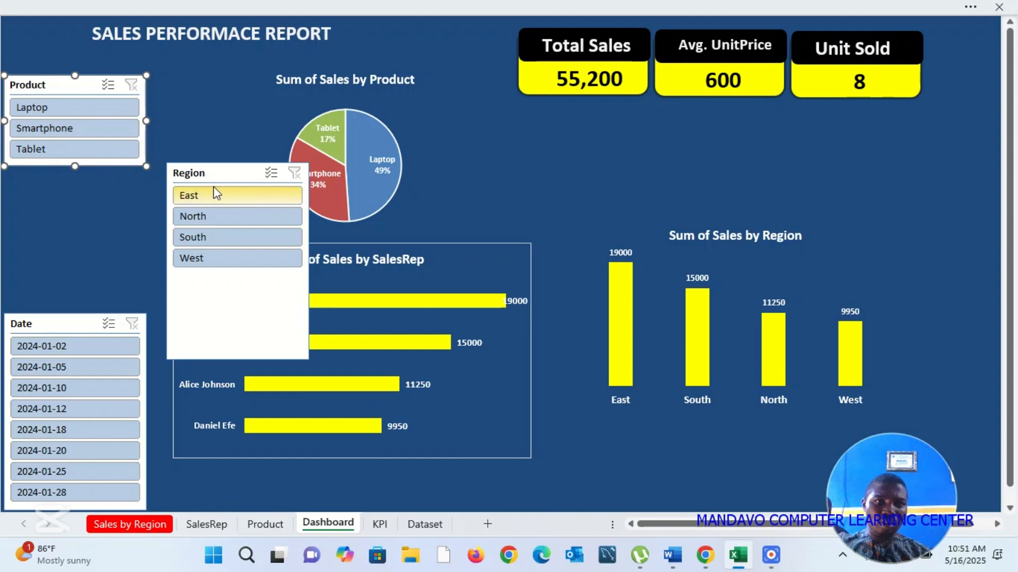
Step: Shorten the Region slicer to fit its four items and stack it directly under the Product slicer, with the Date slicer close beneath
{"action": "left_click_drag", "start_coordinate": [222, 179], "coordinate": [167, 148]}
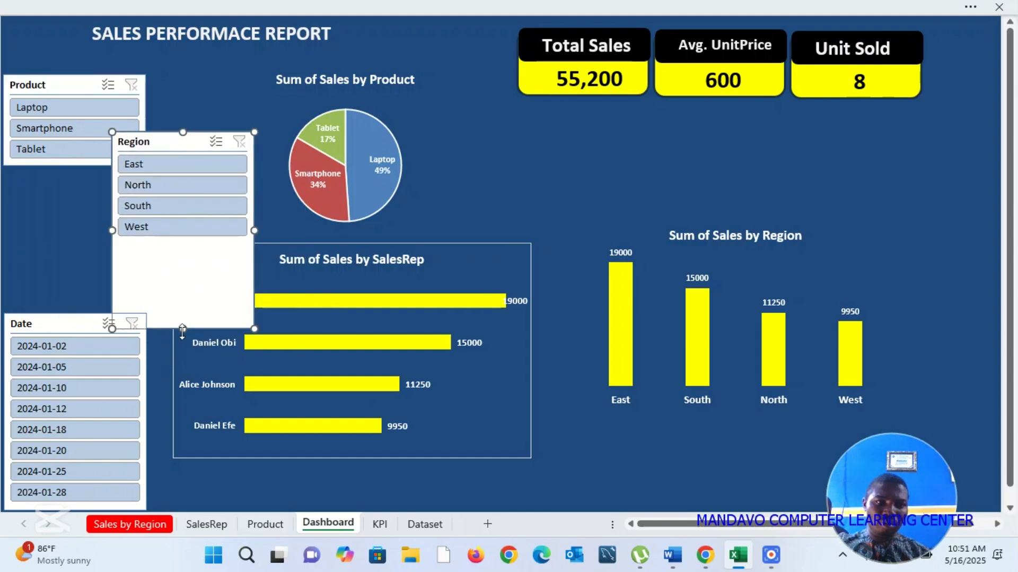
{"action": "left_click_drag", "start_coordinate": [183, 328], "coordinate": [199, 250]}
{"action": "left_click_drag", "start_coordinate": [183, 143], "coordinate": [73, 180]}
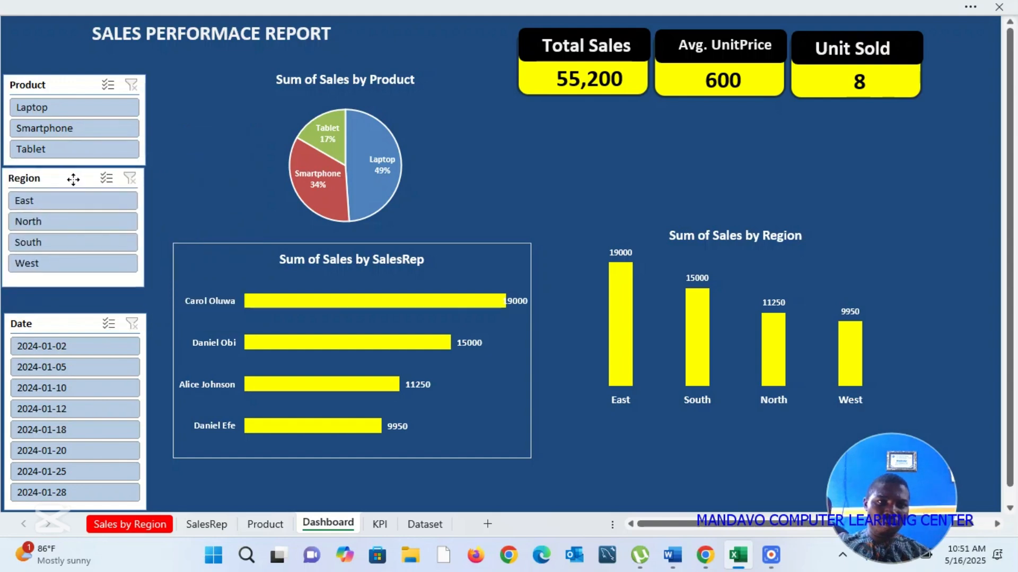
{"action": "left_click_drag", "start_coordinate": [77, 323], "coordinate": [79, 304]}
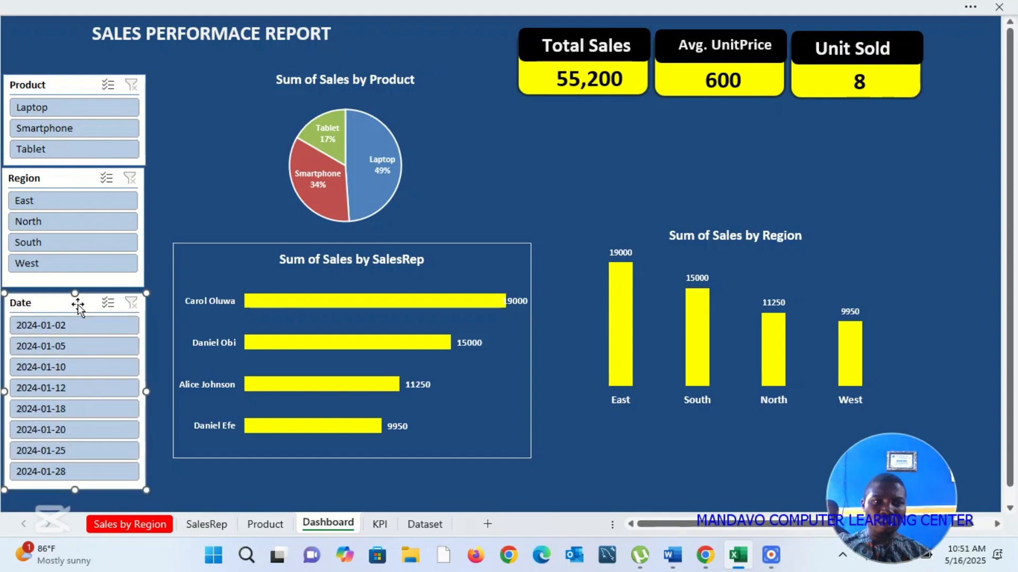
Step: Test the Product slicer by filtering on Laptop, Smartphone and Tablet in turn, and clear its filter
{"action": "left_click", "coordinate": [98, 112]}
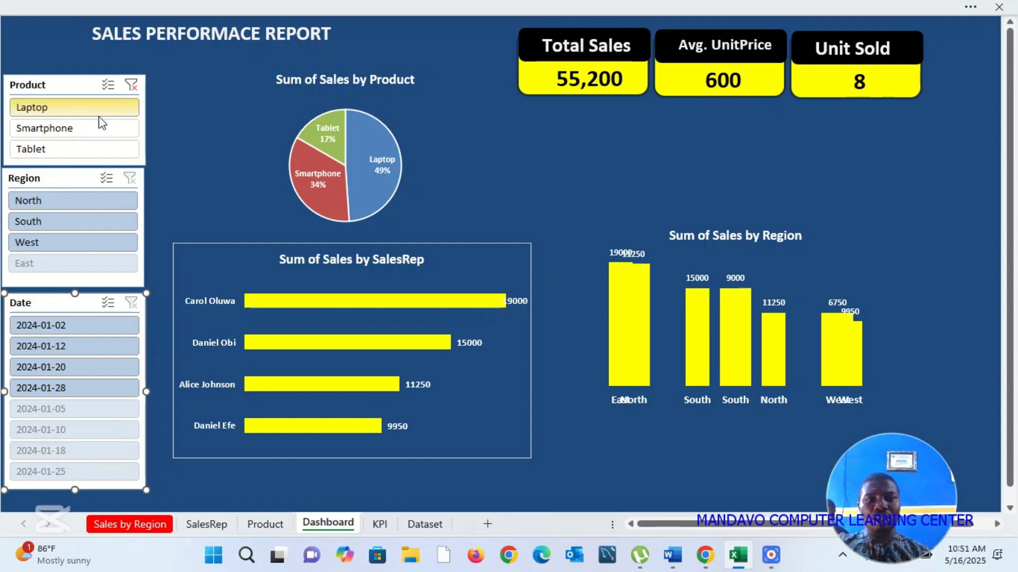
{"action": "left_click", "coordinate": [100, 128]}
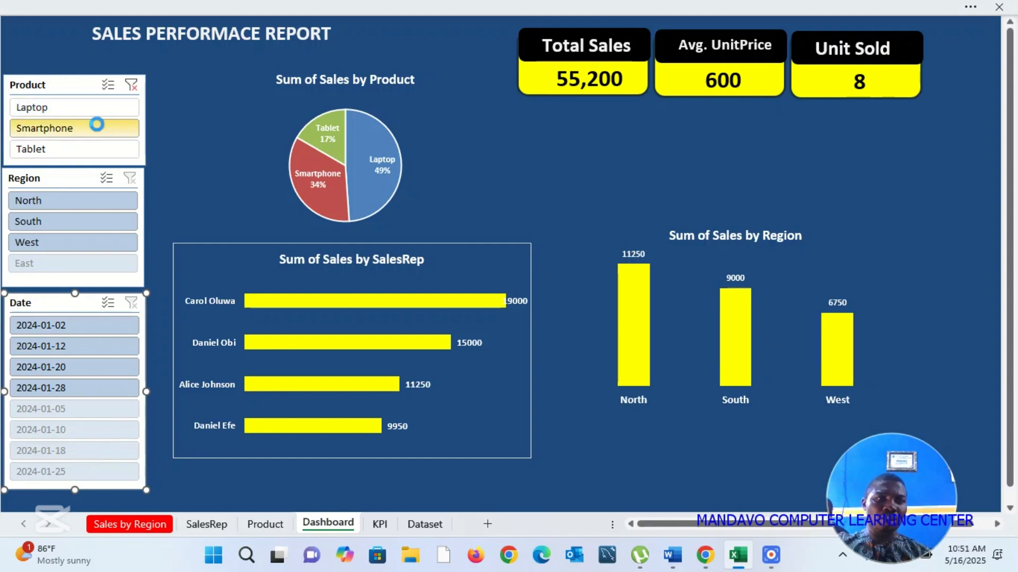
{"action": "left_click", "coordinate": [96, 153]}
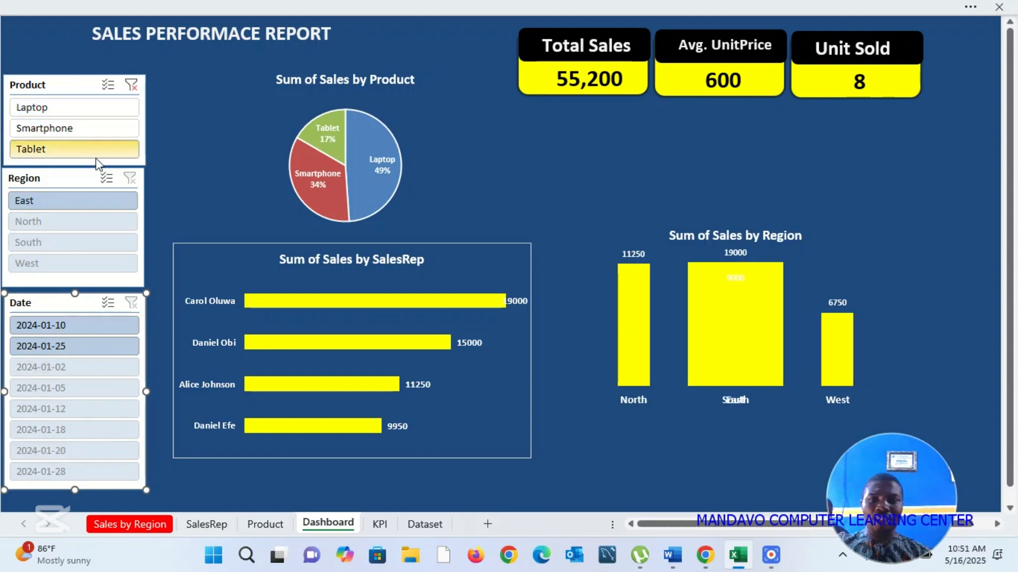
{"action": "left_click", "coordinate": [132, 85]}
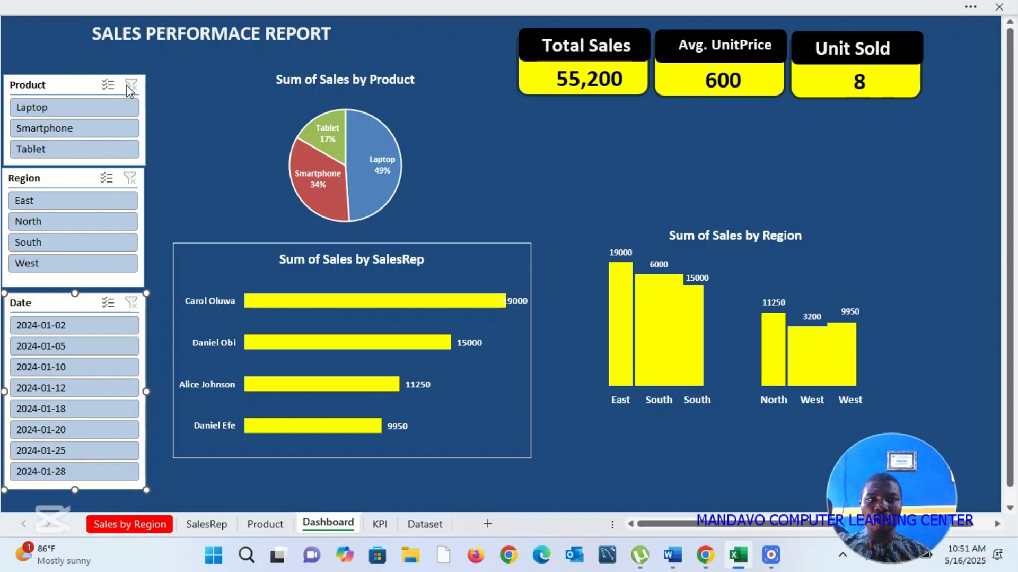
Step: Connect the Product slicer to the PivotTables on the KPI, Product and SalesRep sheets through its report connections
{"action": "right_click", "coordinate": [79, 85]}
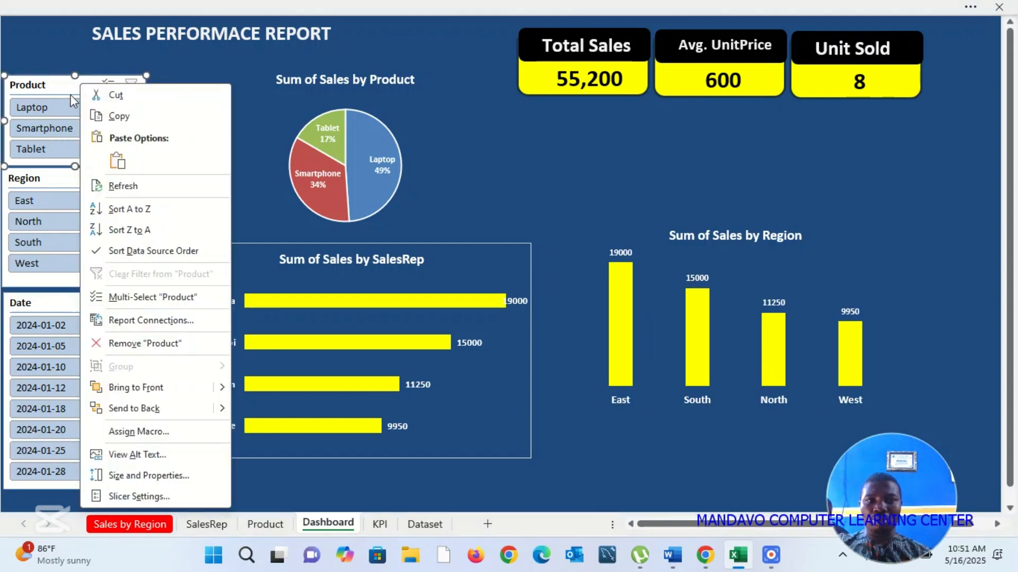
{"action": "left_click", "coordinate": [157, 321]}
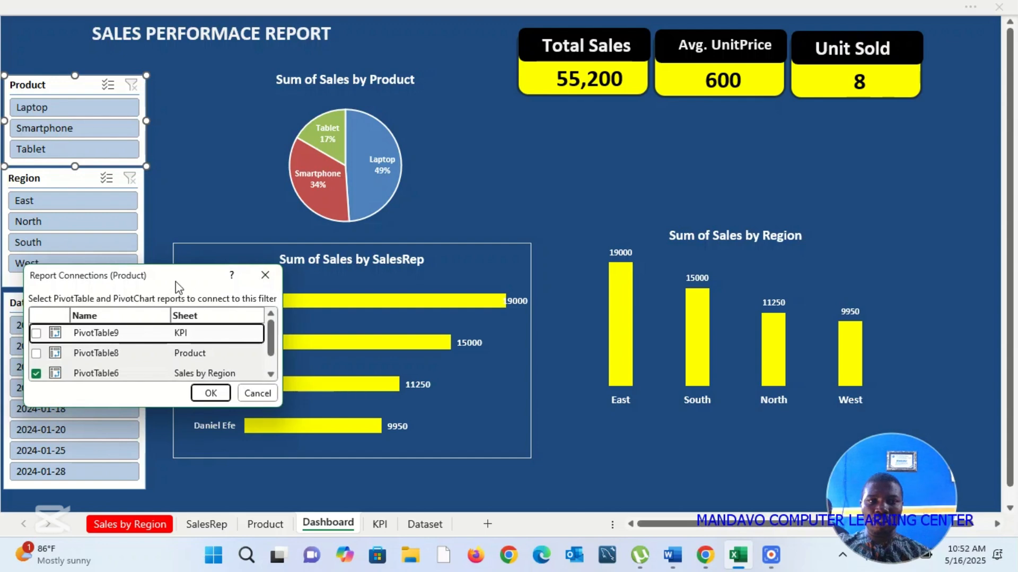
{"action": "left_click_drag", "start_coordinate": [183, 285], "coordinate": [288, 135]}
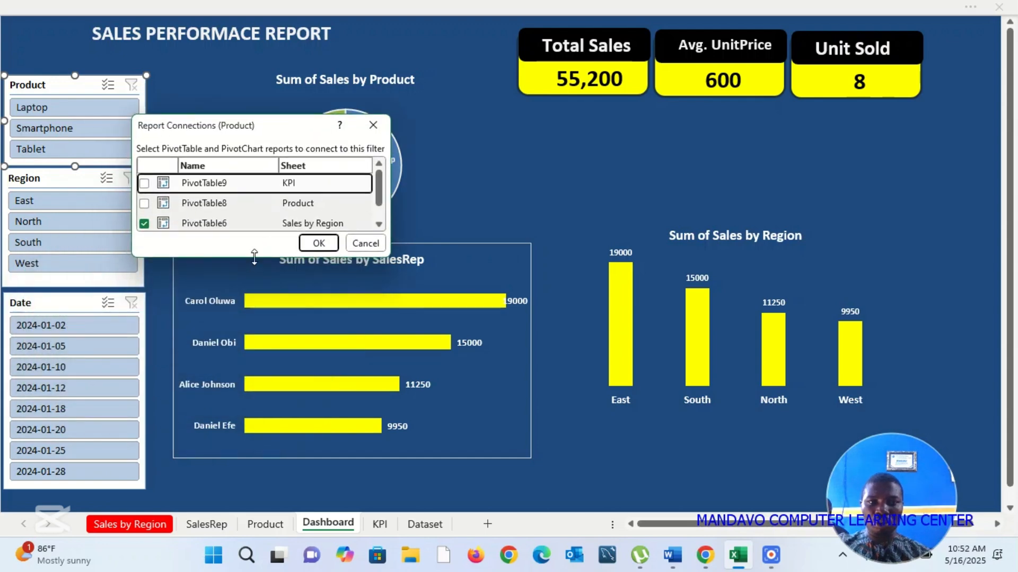
{"action": "left_click_drag", "start_coordinate": [255, 257], "coordinate": [255, 384]}
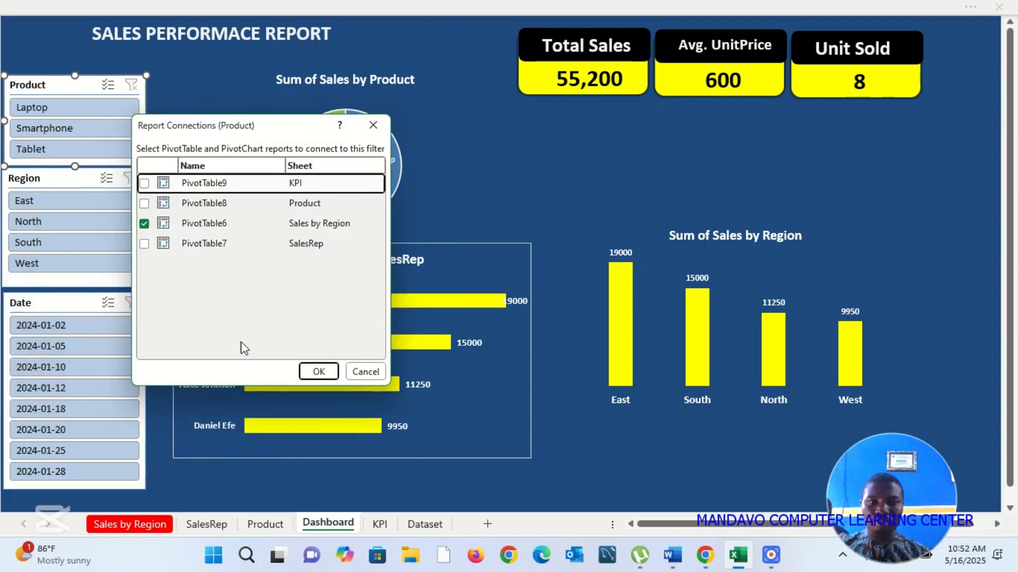
{"action": "left_click", "coordinate": [144, 184]}
{"action": "left_click", "coordinate": [145, 204]}
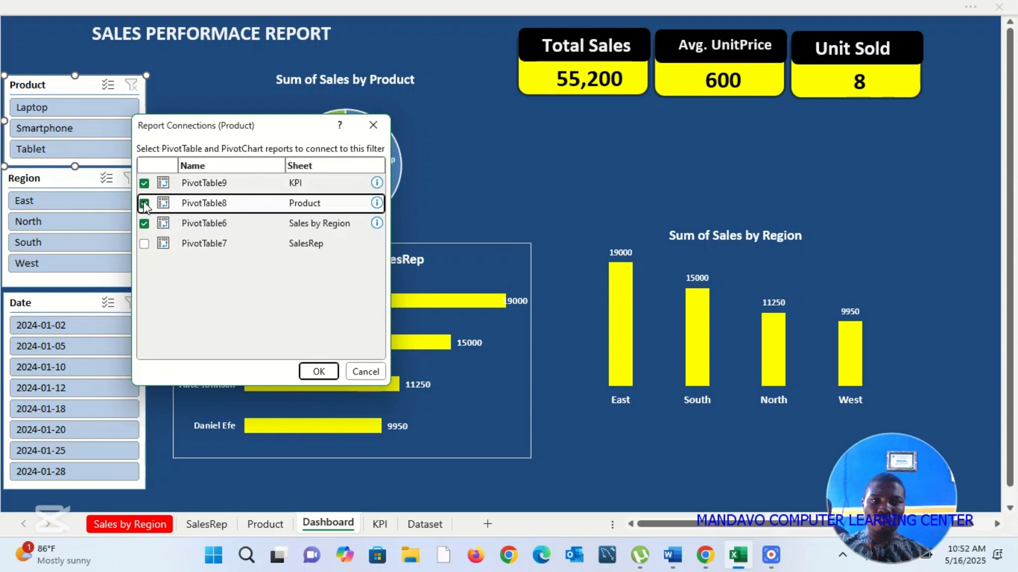
{"action": "left_click", "coordinate": [144, 243]}
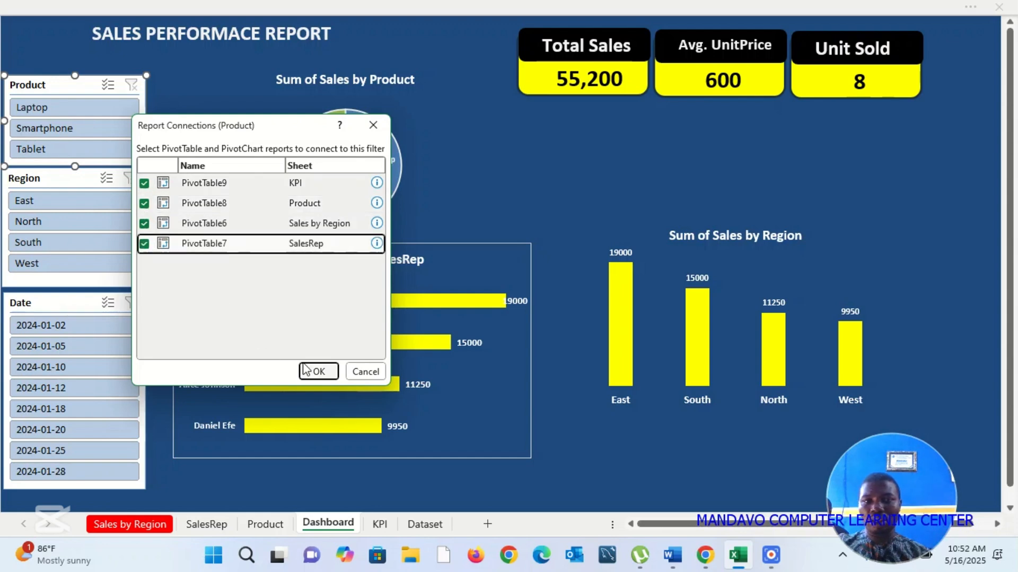
{"action": "left_click", "coordinate": [319, 371]}
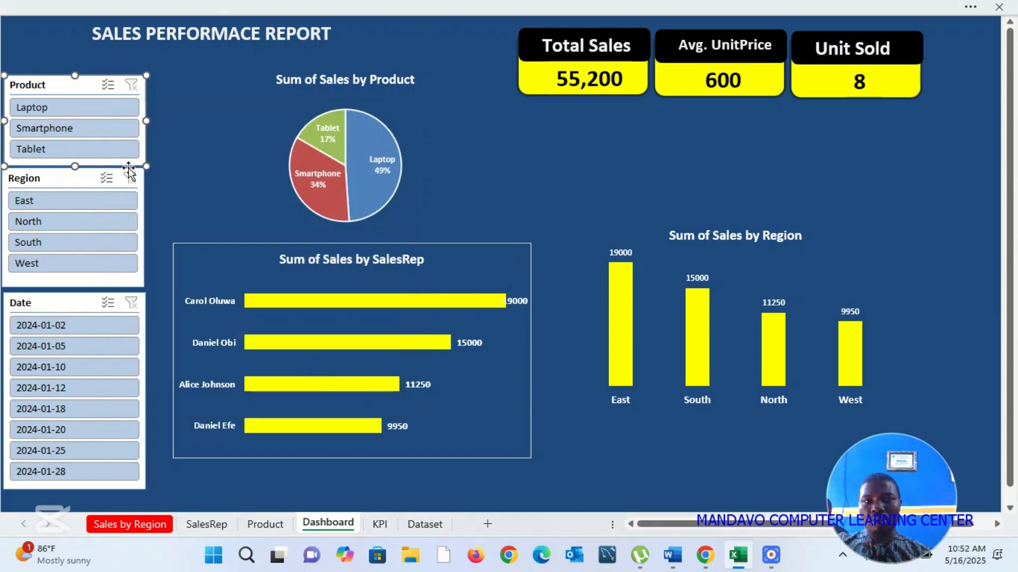
Step: Check how all charts and KPI cards respond to the Tablet, Laptop and Smartphone filters, and clear the Product filter
{"action": "left_click", "coordinate": [98, 151]}
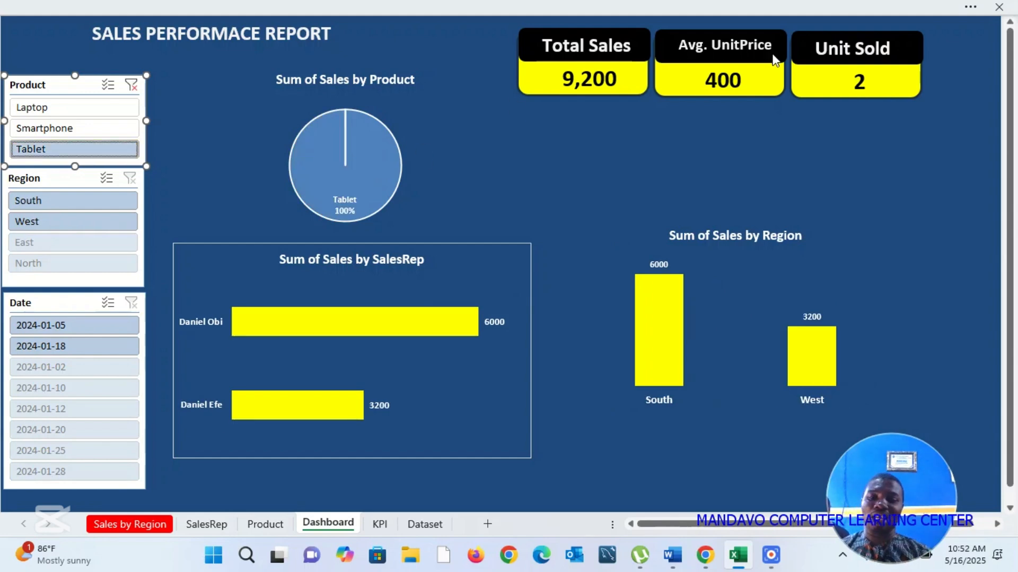
{"action": "left_click", "coordinate": [785, 16]}
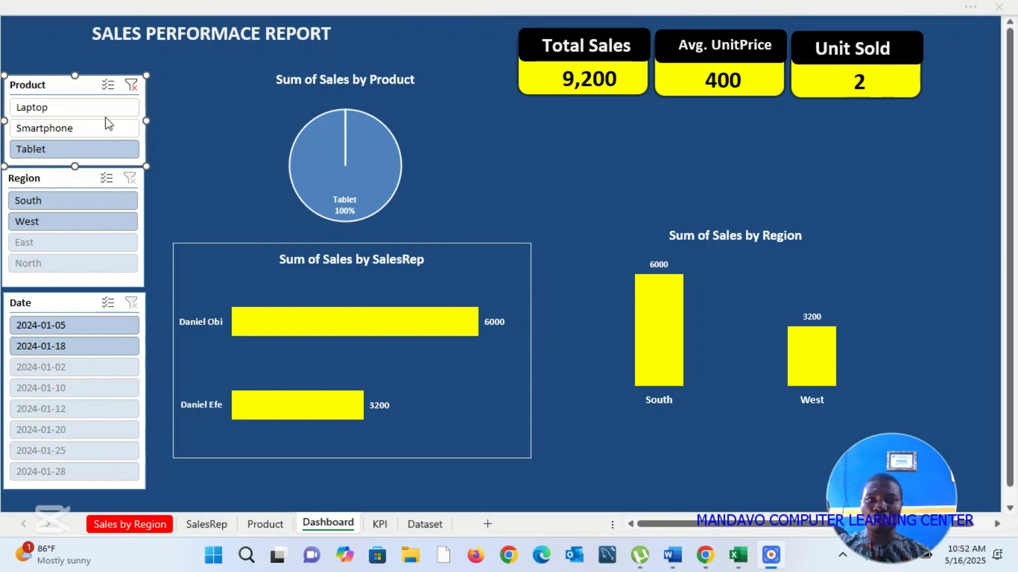
{"action": "left_click", "coordinate": [88, 128]}
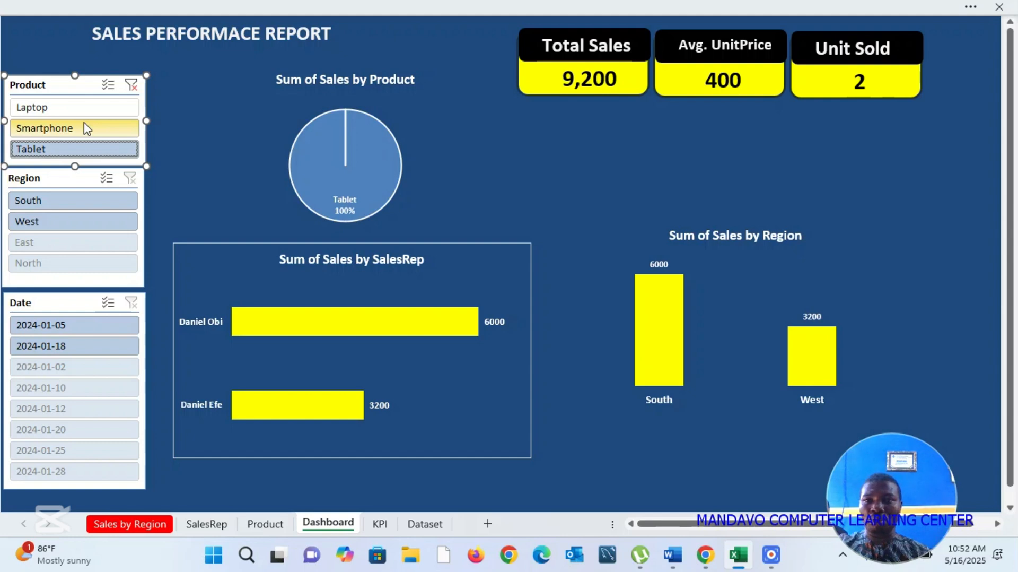
{"action": "left_click", "coordinate": [66, 109]}
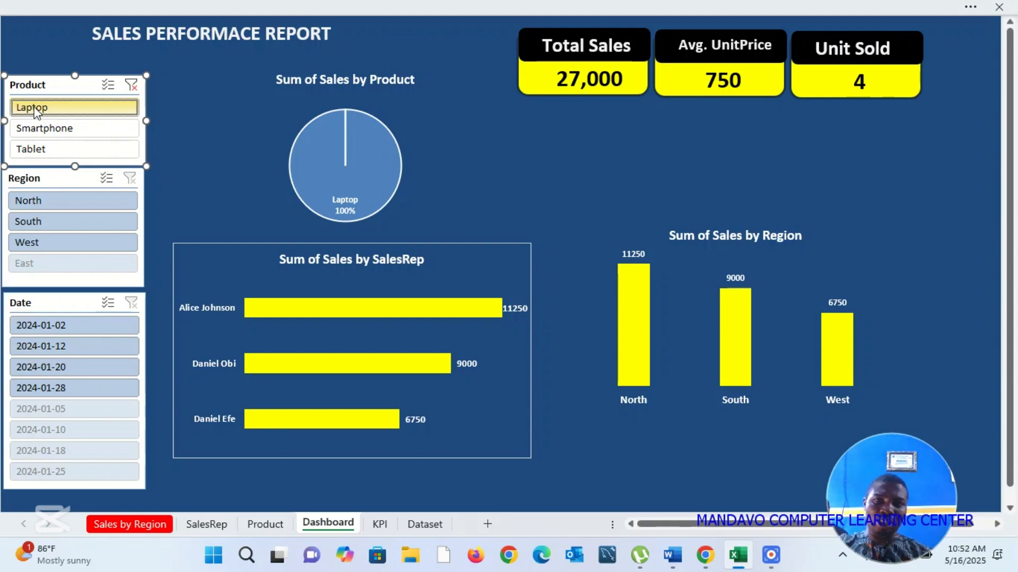
{"action": "left_click", "coordinate": [68, 130]}
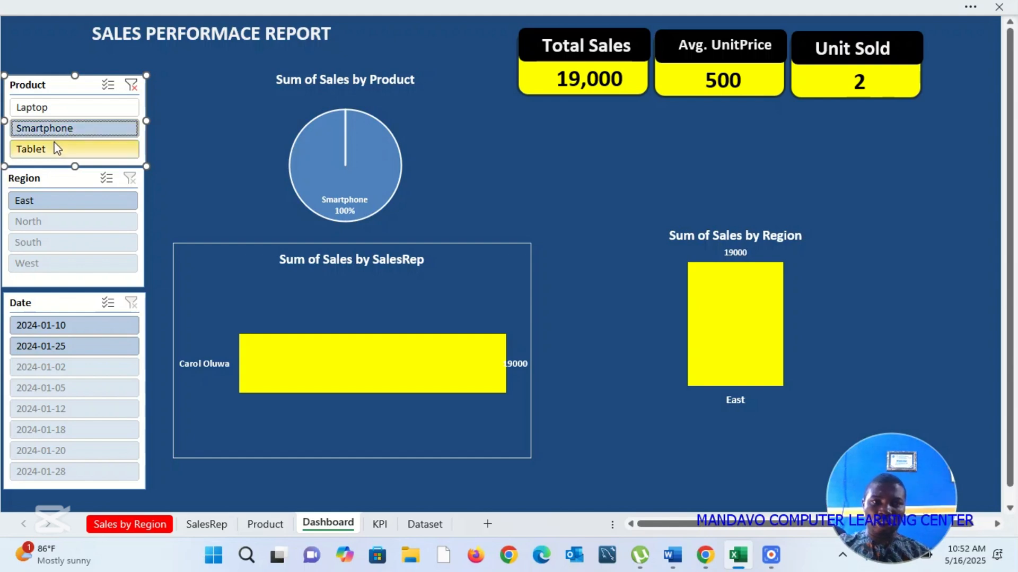
{"action": "left_click", "coordinate": [57, 148]}
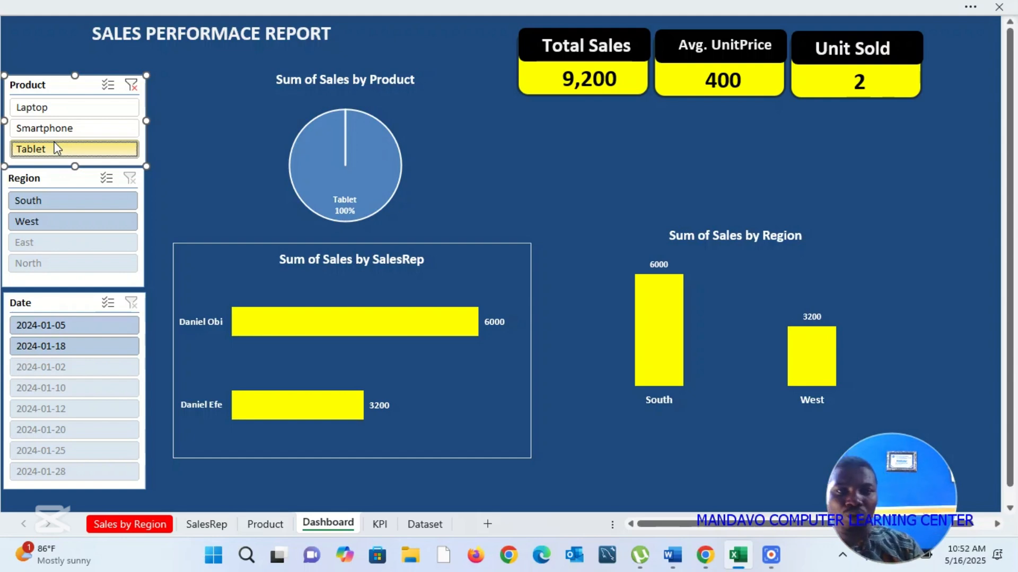
{"action": "left_click", "coordinate": [132, 85]}
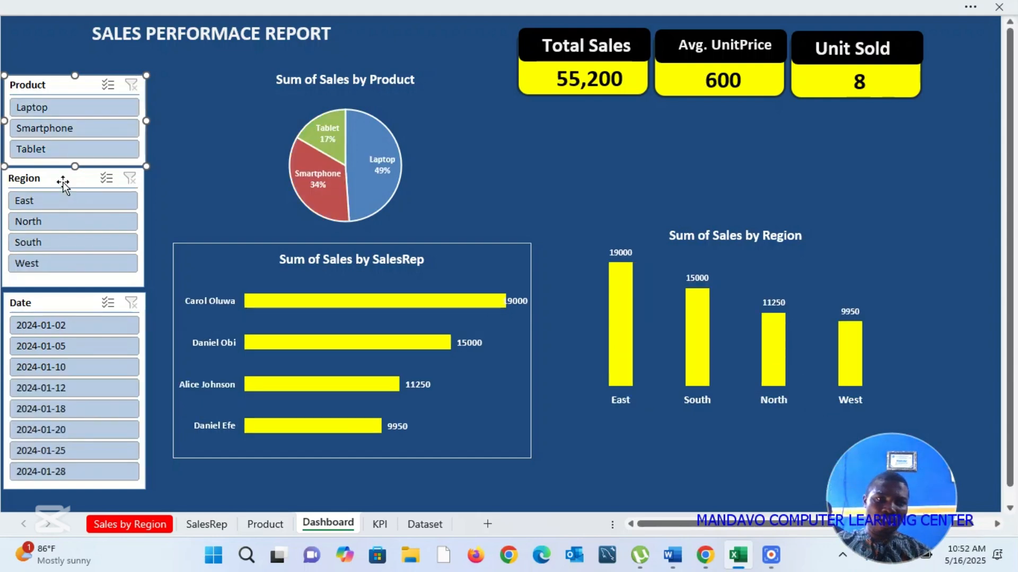
Step: Select the Region slicer on the dashboard
{"action": "left_click", "coordinate": [63, 186]}
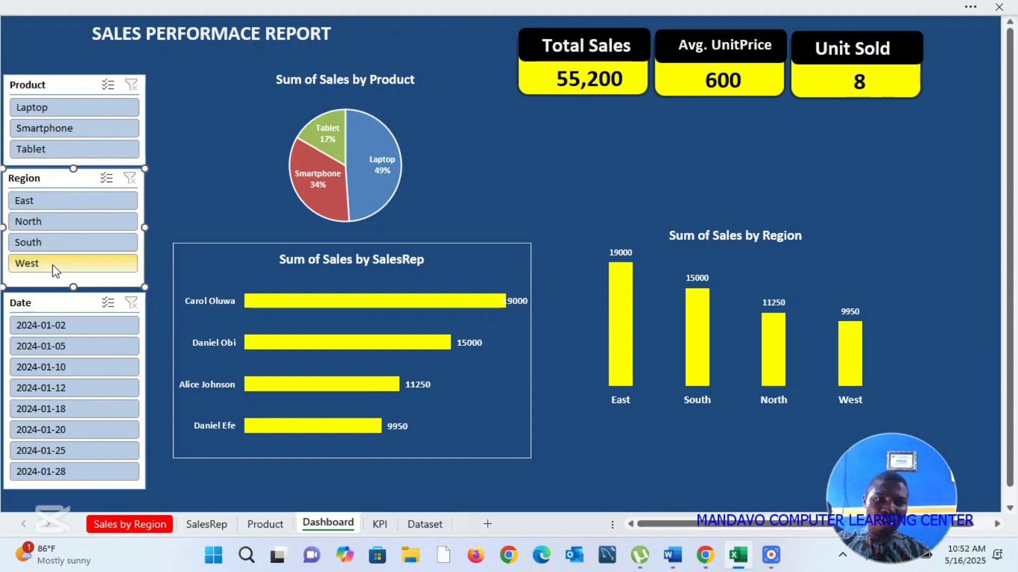
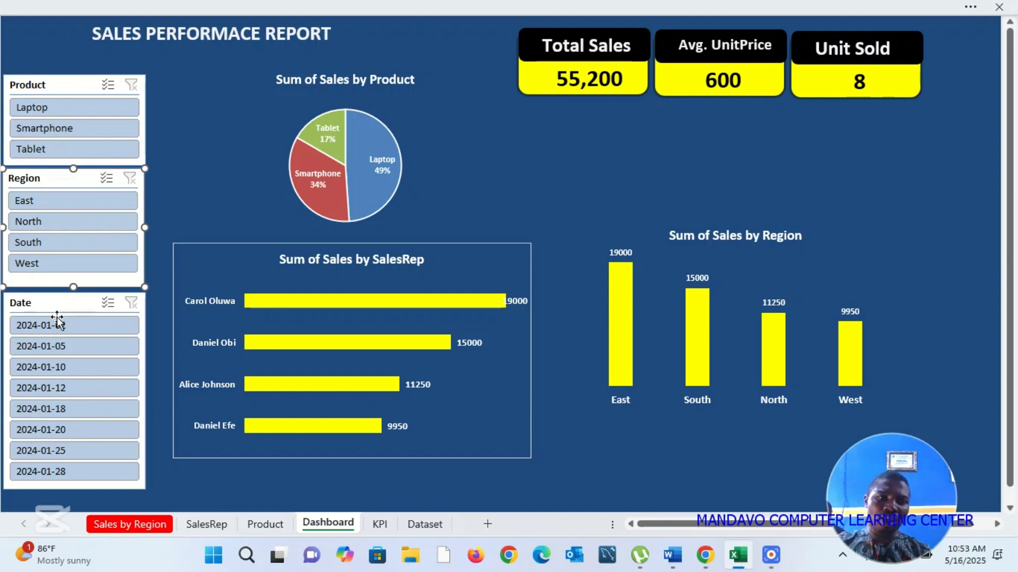
Step: Try the Region slicer on East, clear the filter, and connect the slicer to the PivotTables on the KPI, Product and SalesRep sheets
{"action": "left_click", "coordinate": [41, 203]}
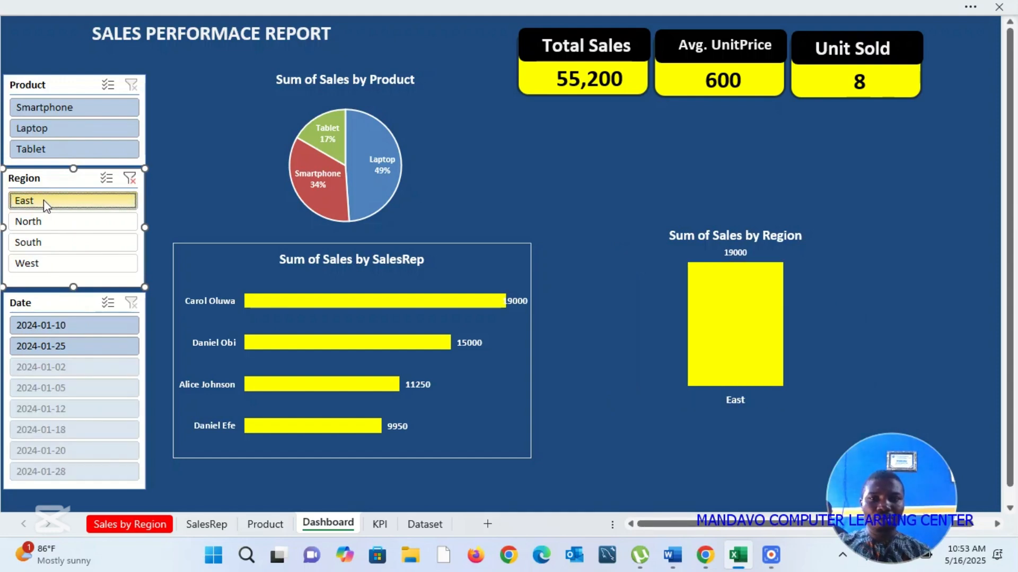
{"action": "left_click", "coordinate": [130, 177]}
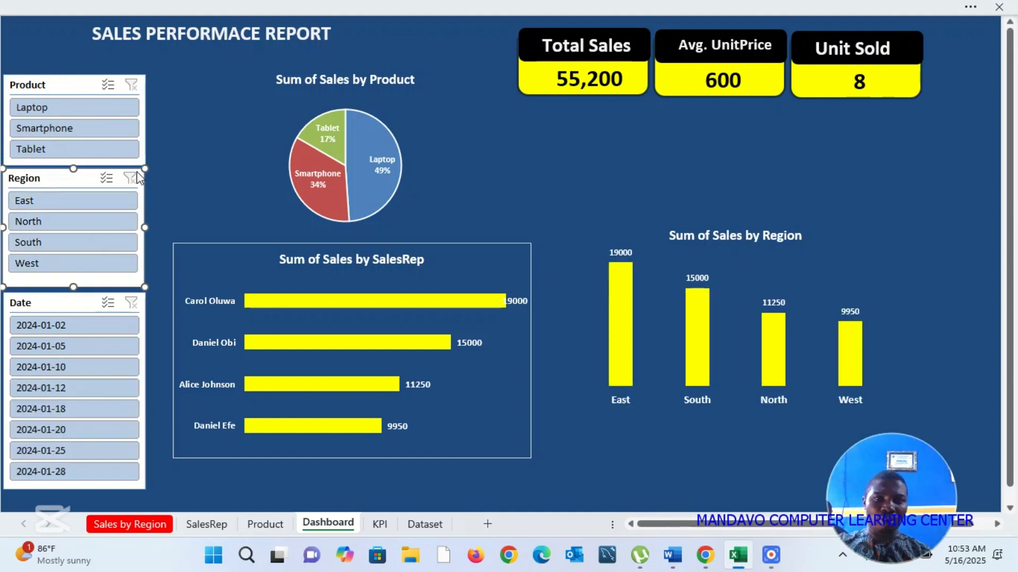
{"action": "right_click", "coordinate": [81, 184]}
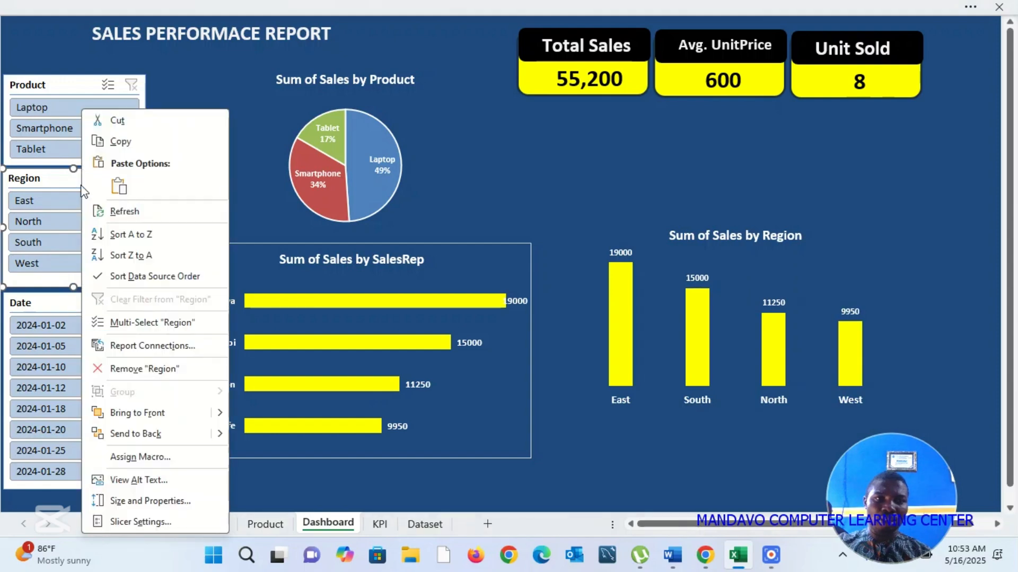
{"action": "left_click", "coordinate": [165, 345]}
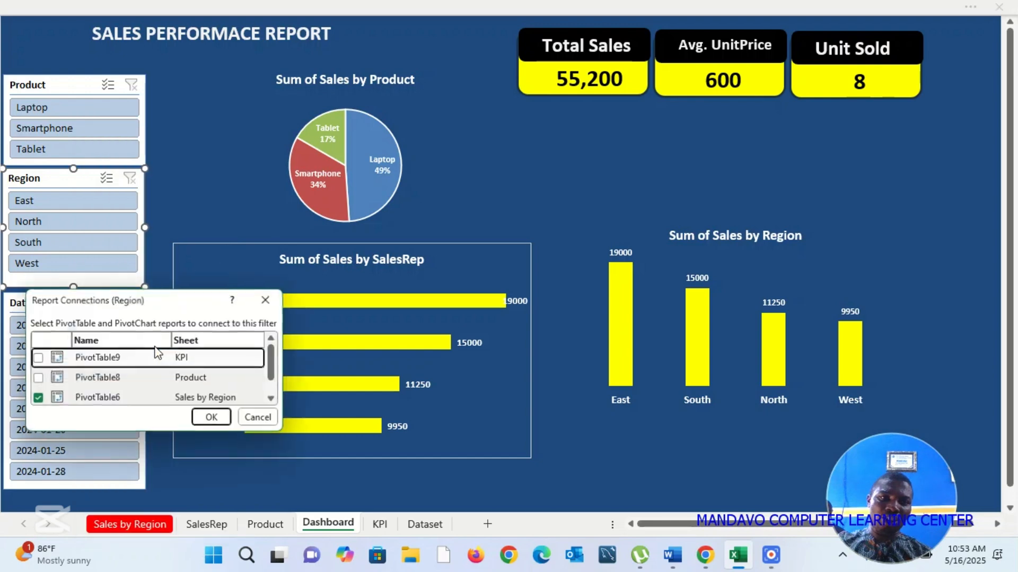
{"action": "left_click_drag", "start_coordinate": [204, 299], "coordinate": [379, 107]}
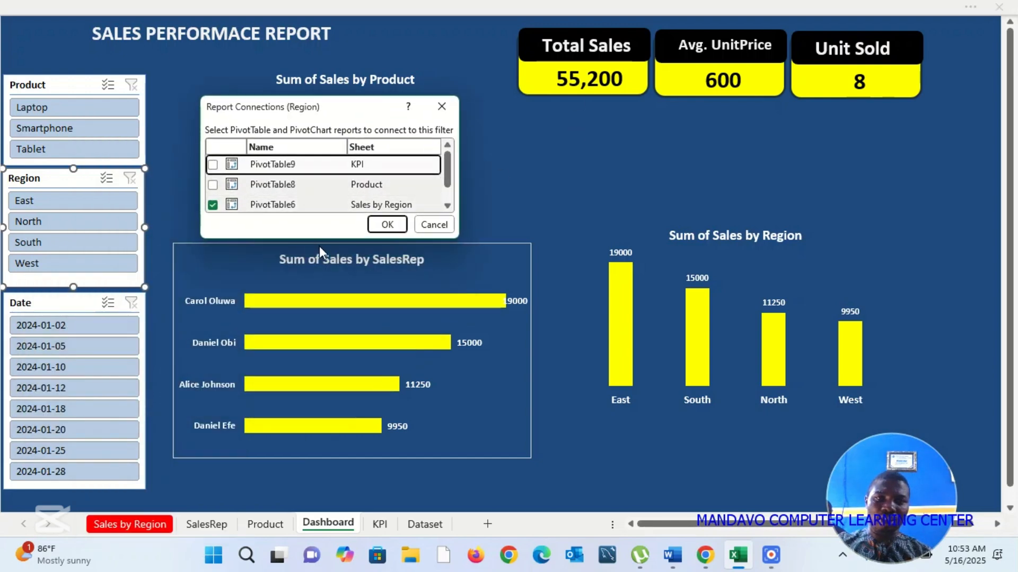
{"action": "left_click_drag", "start_coordinate": [325, 241], "coordinate": [325, 388]}
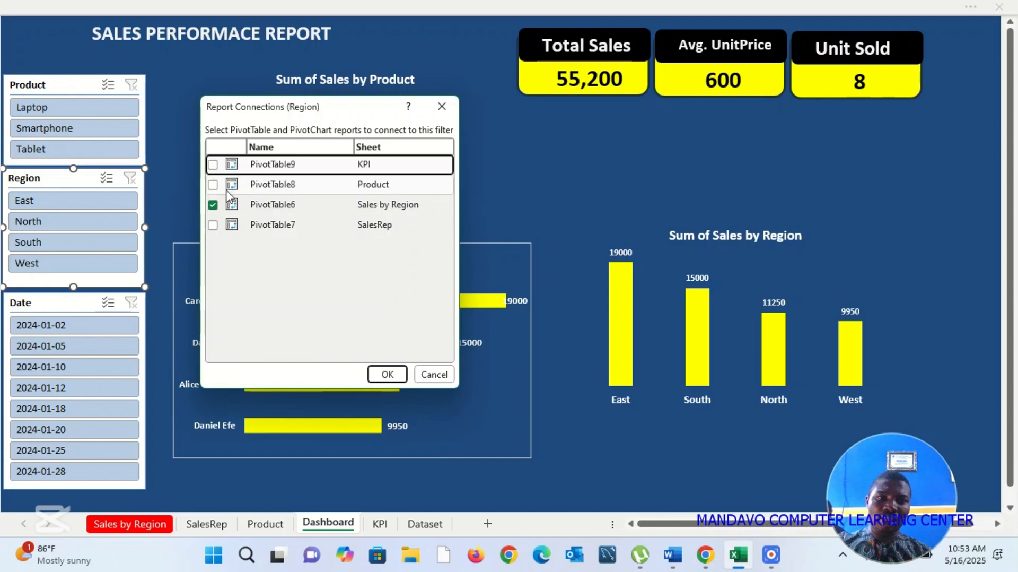
{"action": "left_click", "coordinate": [213, 164]}
{"action": "left_click", "coordinate": [213, 184]}
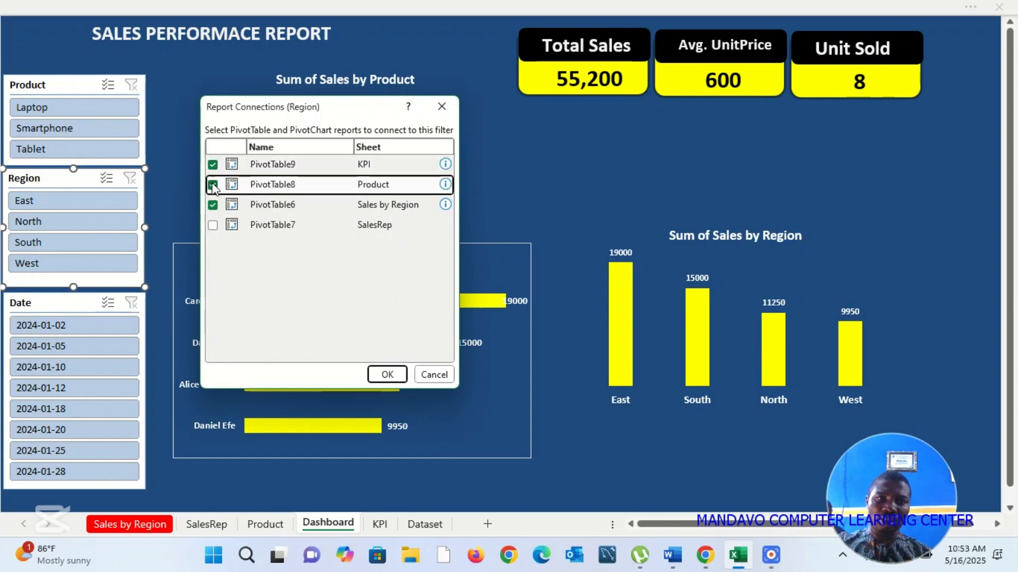
{"action": "left_click", "coordinate": [214, 224]}
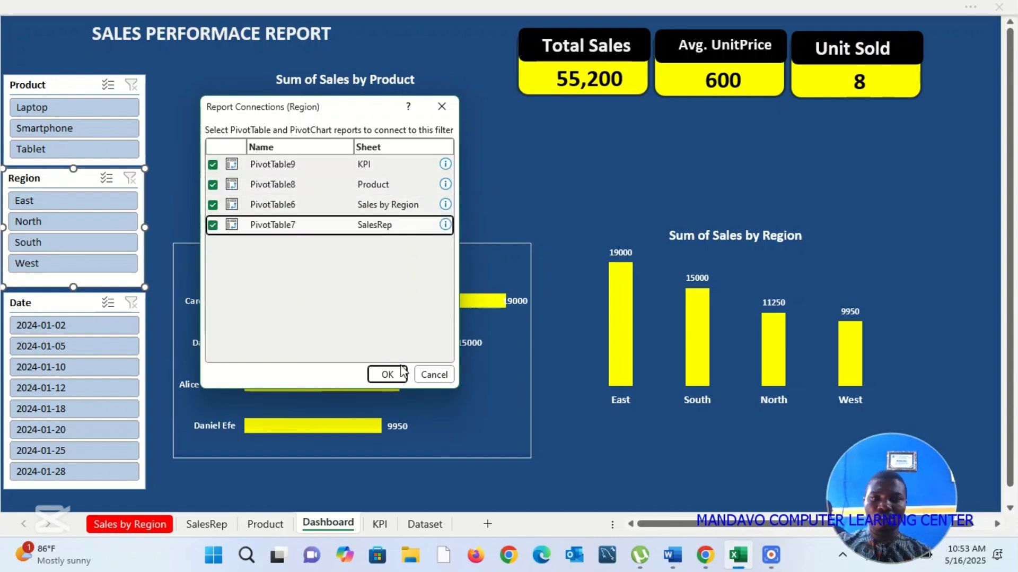
{"action": "left_click", "coordinate": [387, 374]}
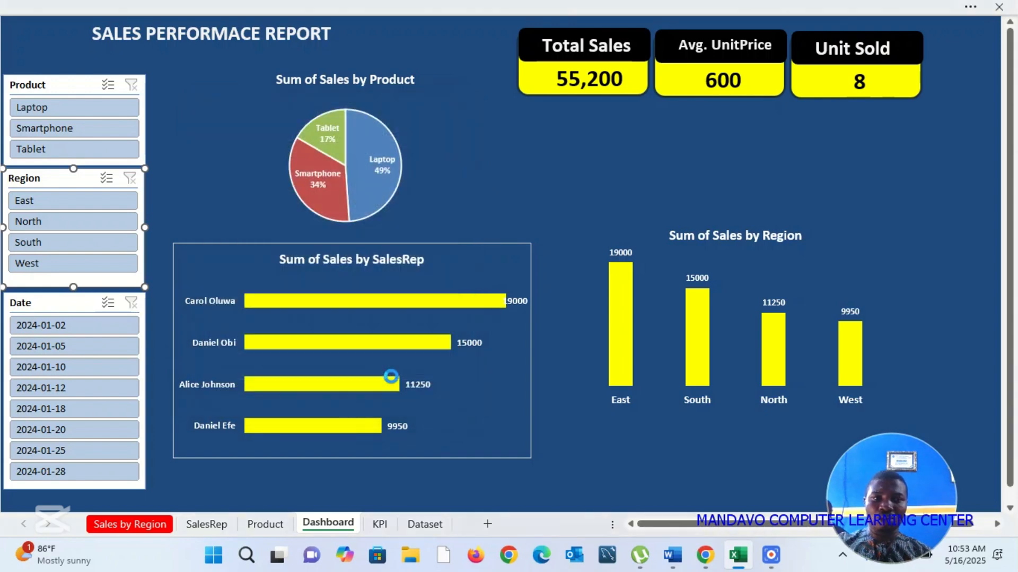
Step: Connect the Date slicer to the PivotTables on the KPI, Product and SalesRep sheets through its report connections
{"action": "left_click", "coordinate": [66, 304]}
{"action": "right_click", "coordinate": [66, 304]}
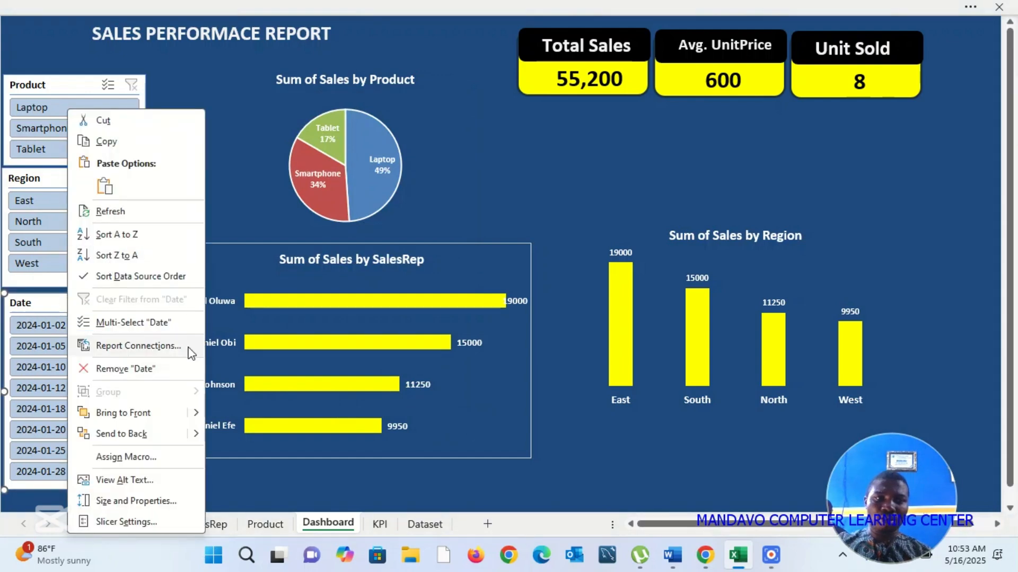
{"action": "left_click", "coordinate": [147, 348]}
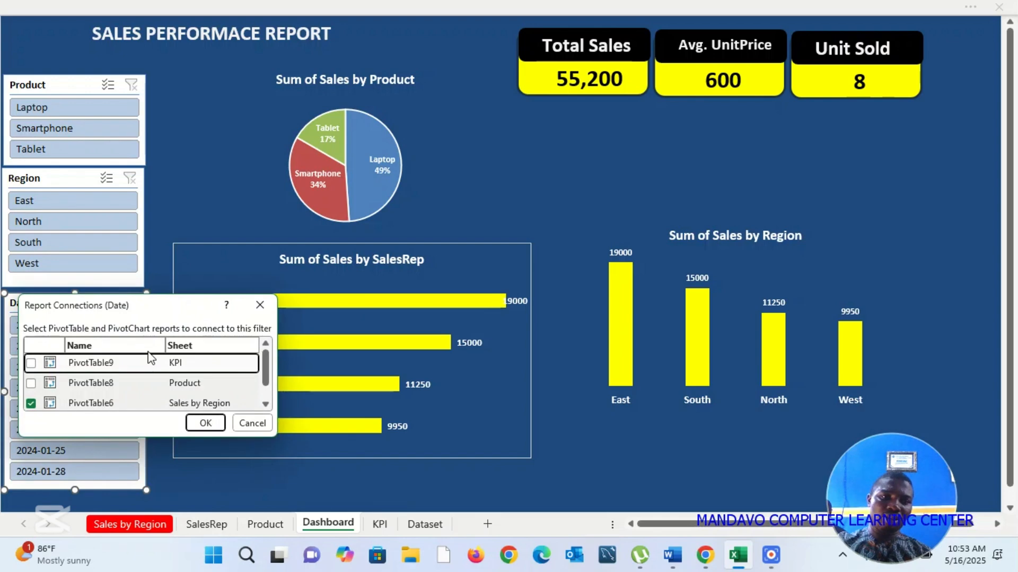
{"action": "left_click_drag", "start_coordinate": [168, 308], "coordinate": [366, 106]}
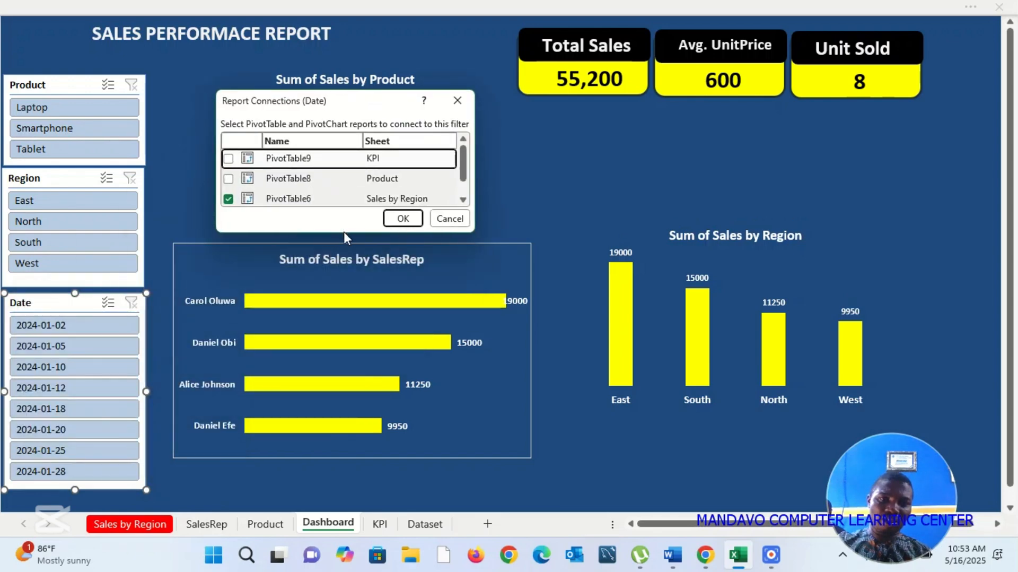
{"action": "left_click_drag", "start_coordinate": [344, 234], "coordinate": [344, 365]}
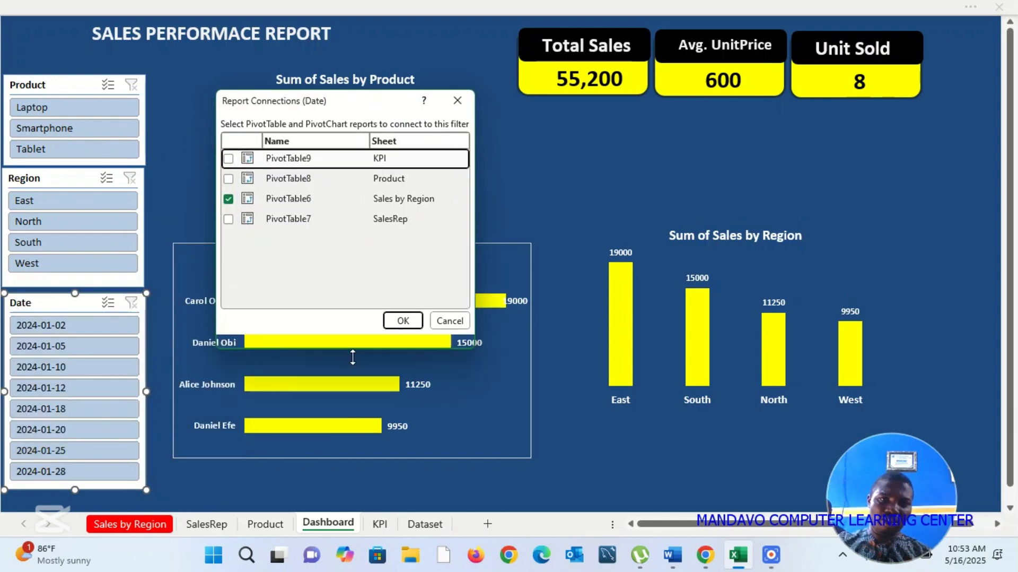
{"action": "left_click", "coordinate": [228, 218]}
{"action": "left_click", "coordinate": [230, 177]}
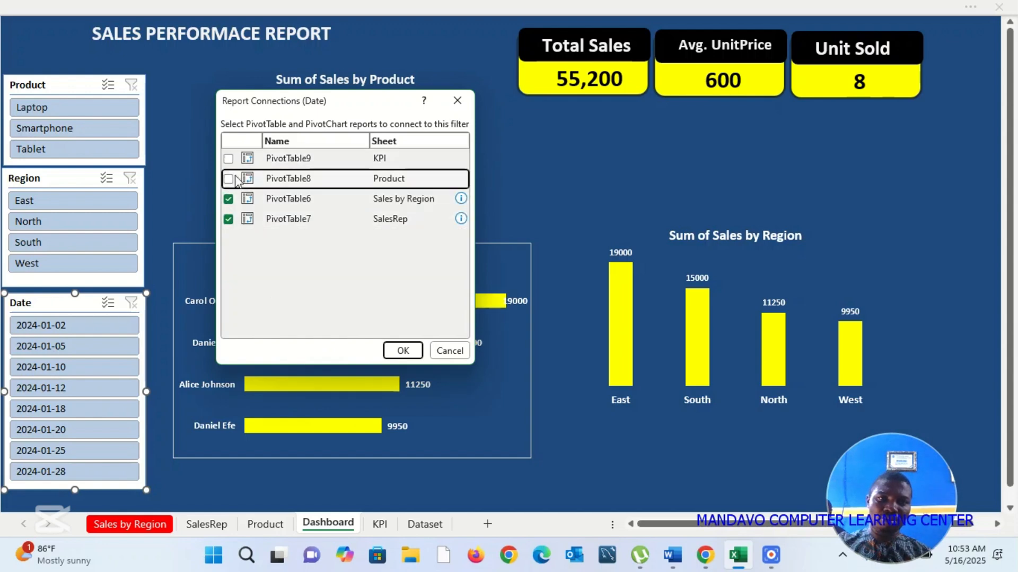
{"action": "left_click", "coordinate": [229, 178]}
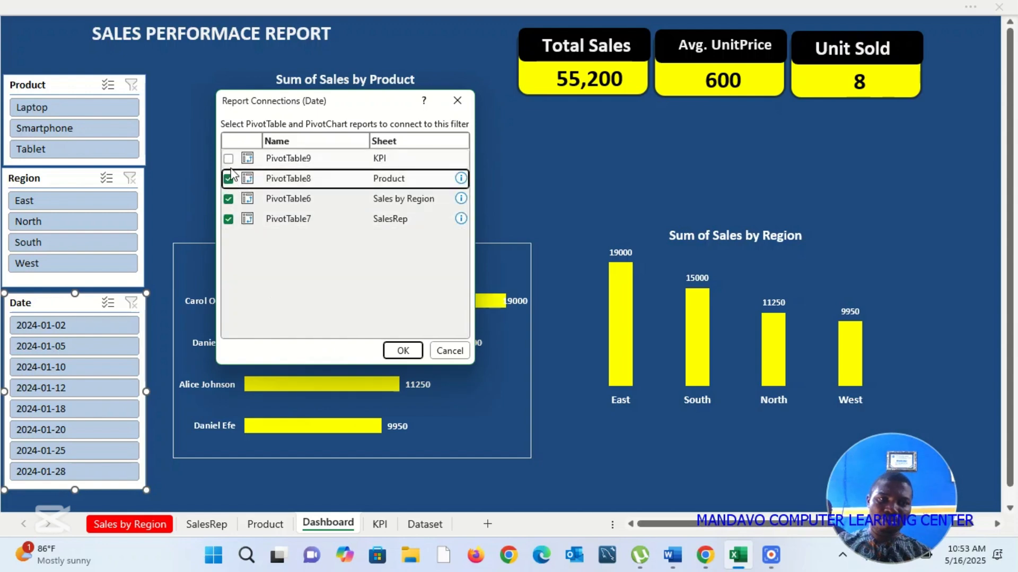
{"action": "left_click", "coordinate": [229, 158]}
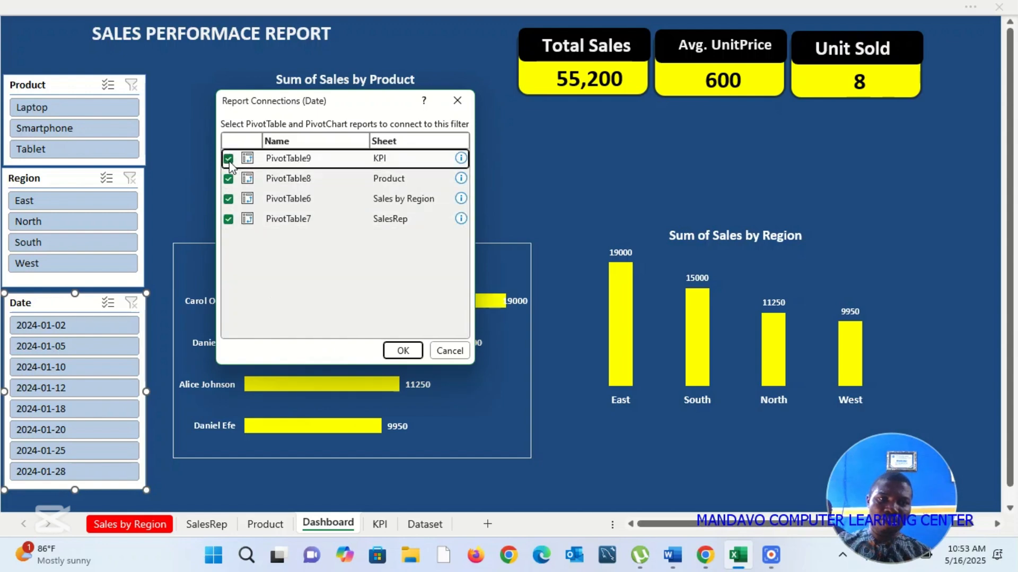
{"action": "left_click", "coordinate": [404, 349]}
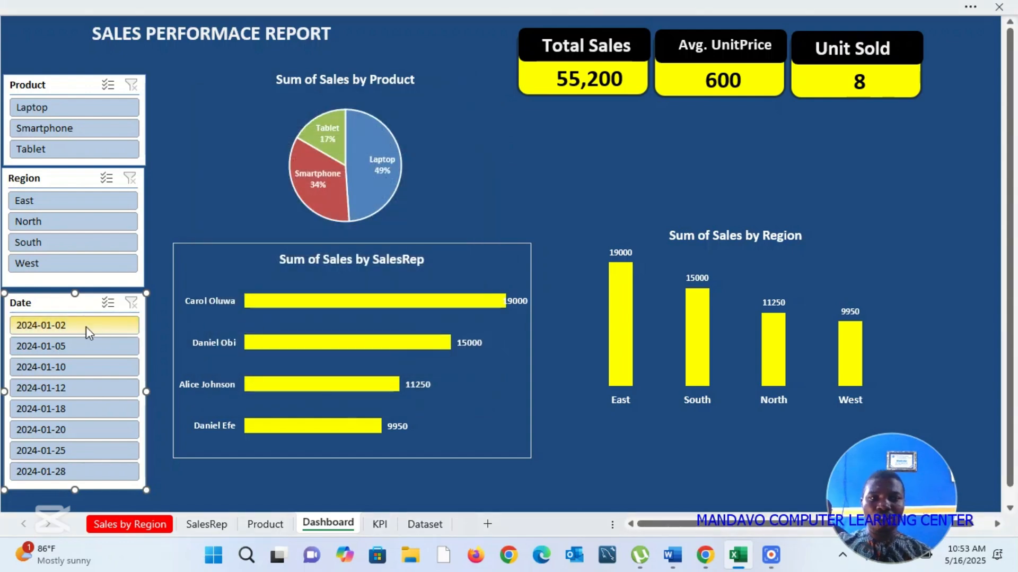
Step: Check how the charts and KPI cards respond to single dates from 2024-01-02 to 2024-01-28, and clear the Date filter
{"action": "left_click", "coordinate": [84, 327]}
{"action": "left_click", "coordinate": [83, 327]}
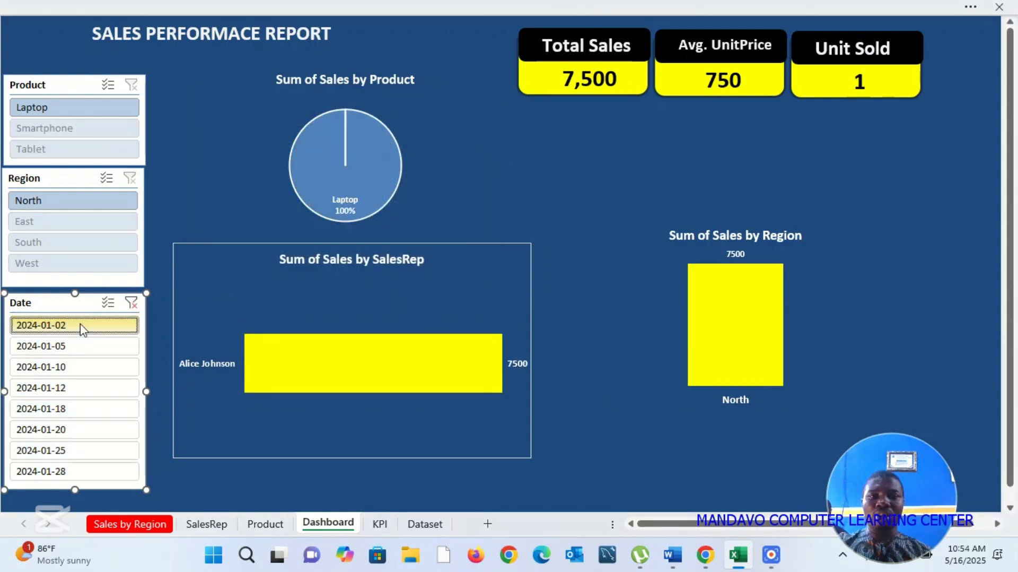
{"action": "left_click", "coordinate": [79, 346]}
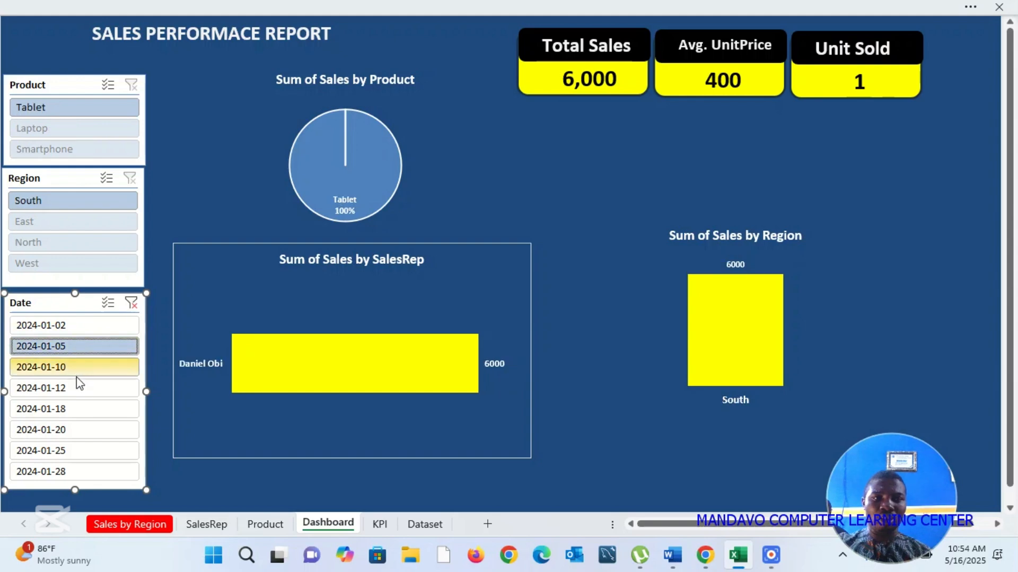
{"action": "left_click", "coordinate": [77, 367]}
{"action": "left_click", "coordinate": [78, 390]}
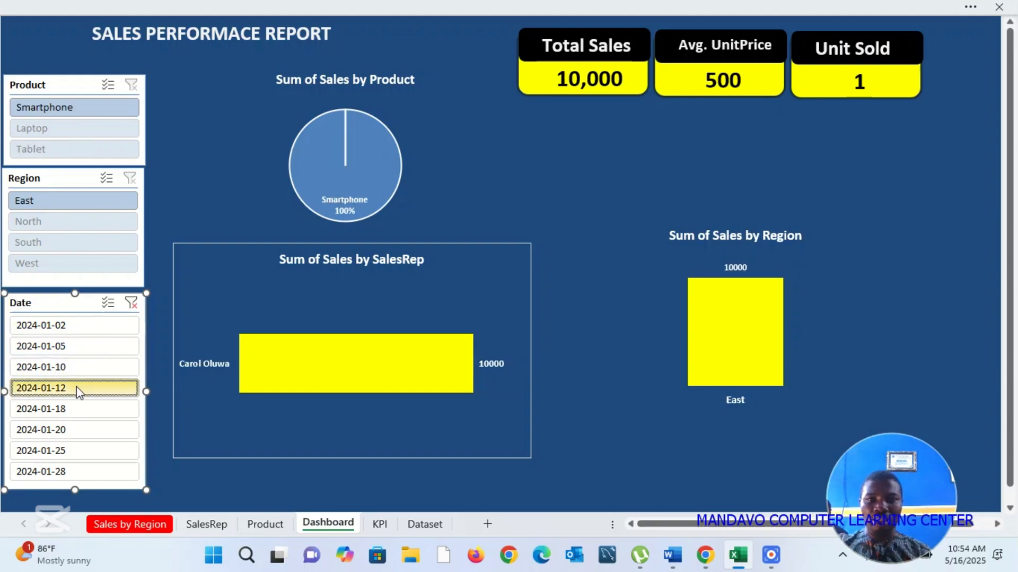
{"action": "left_click", "coordinate": [70, 411]}
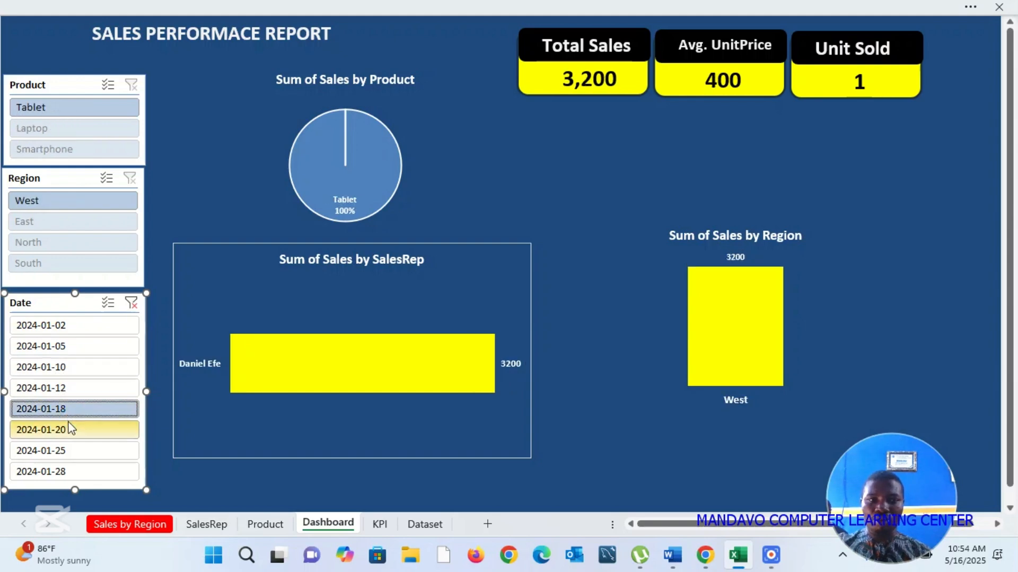
{"action": "left_click", "coordinate": [69, 428]}
{"action": "left_click", "coordinate": [71, 468]}
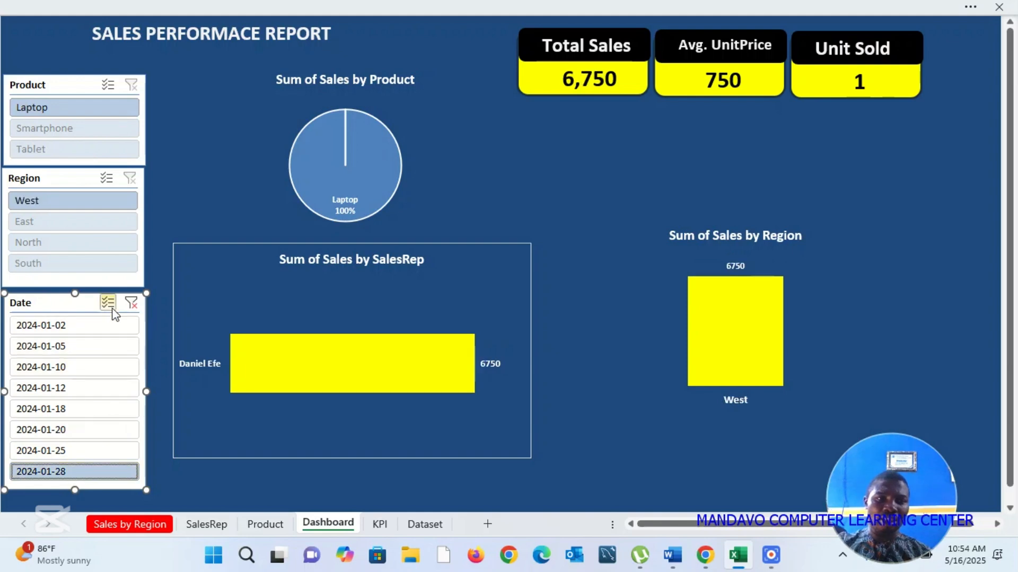
{"action": "left_click", "coordinate": [131, 303]}
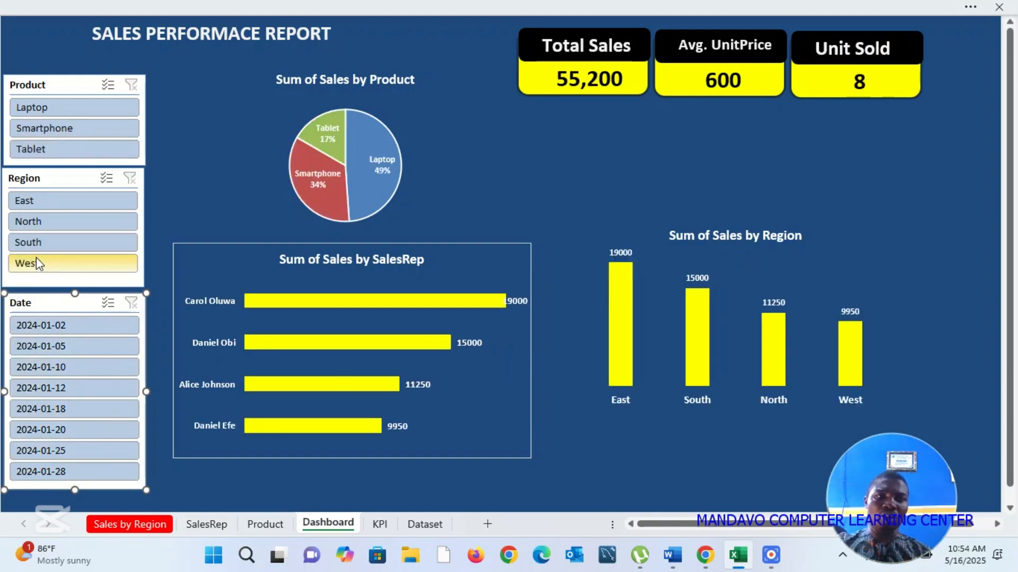
Step: Check how the charts and KPI cards respond to the West, South, North and East filters, and clear the Region filter
{"action": "left_click", "coordinate": [36, 263]}
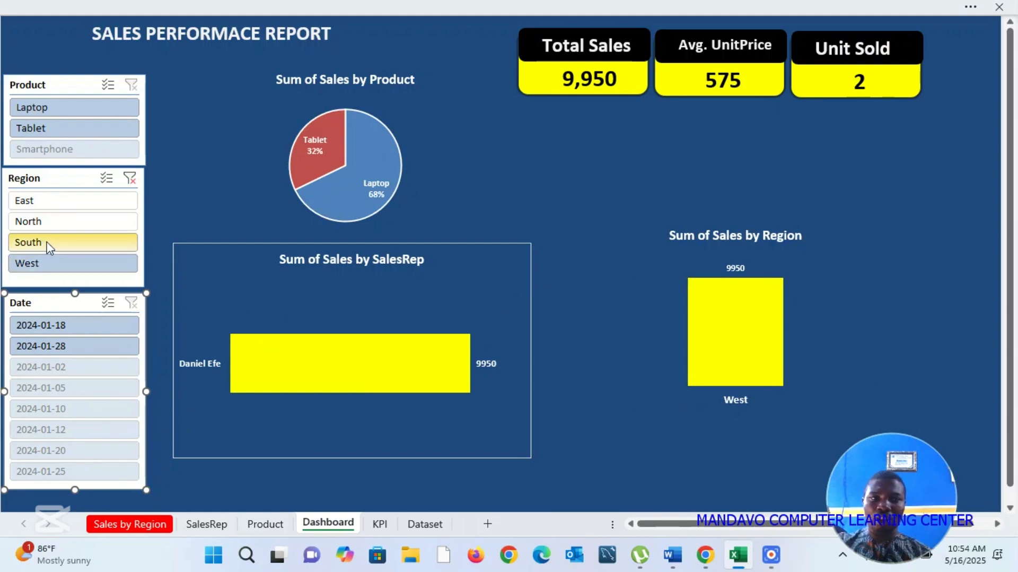
{"action": "left_click", "coordinate": [49, 244]}
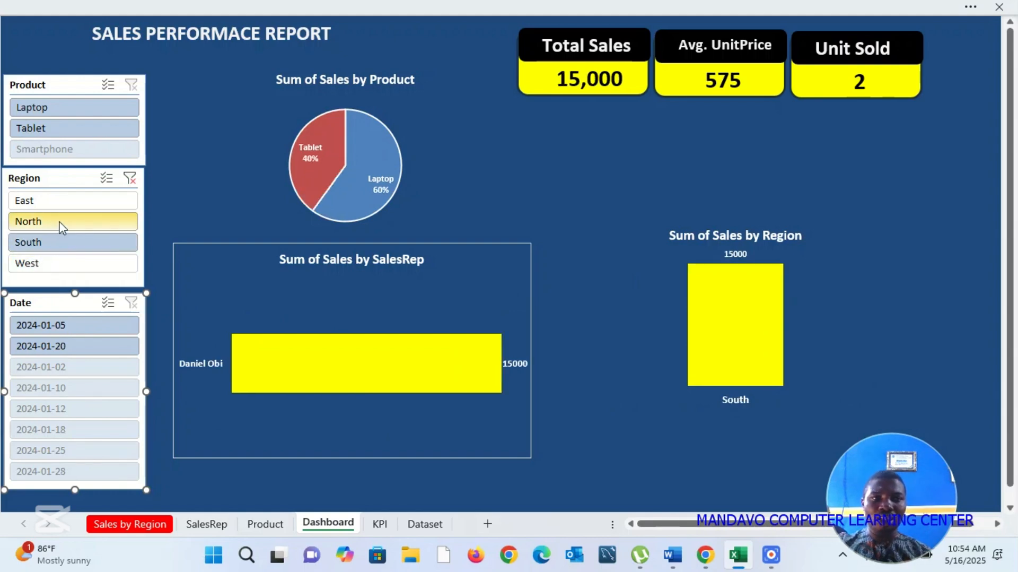
{"action": "left_click", "coordinate": [60, 222]}
{"action": "left_click", "coordinate": [83, 205]}
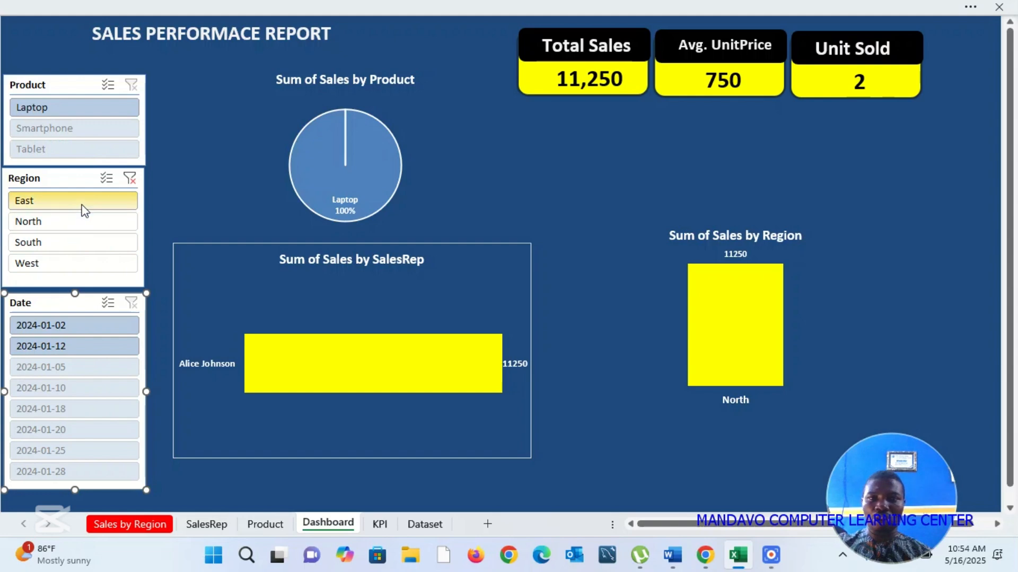
{"action": "left_click", "coordinate": [131, 179]}
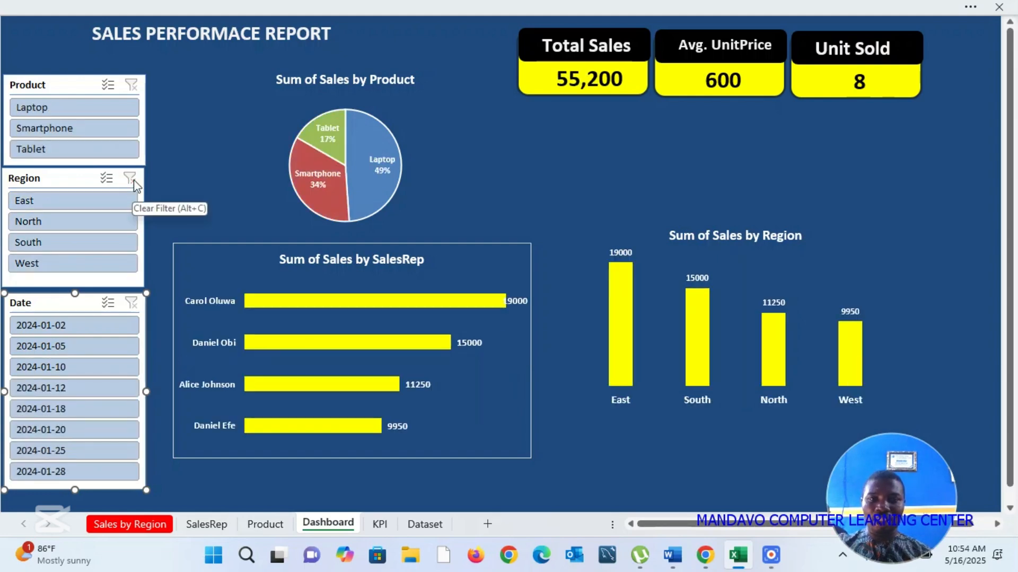